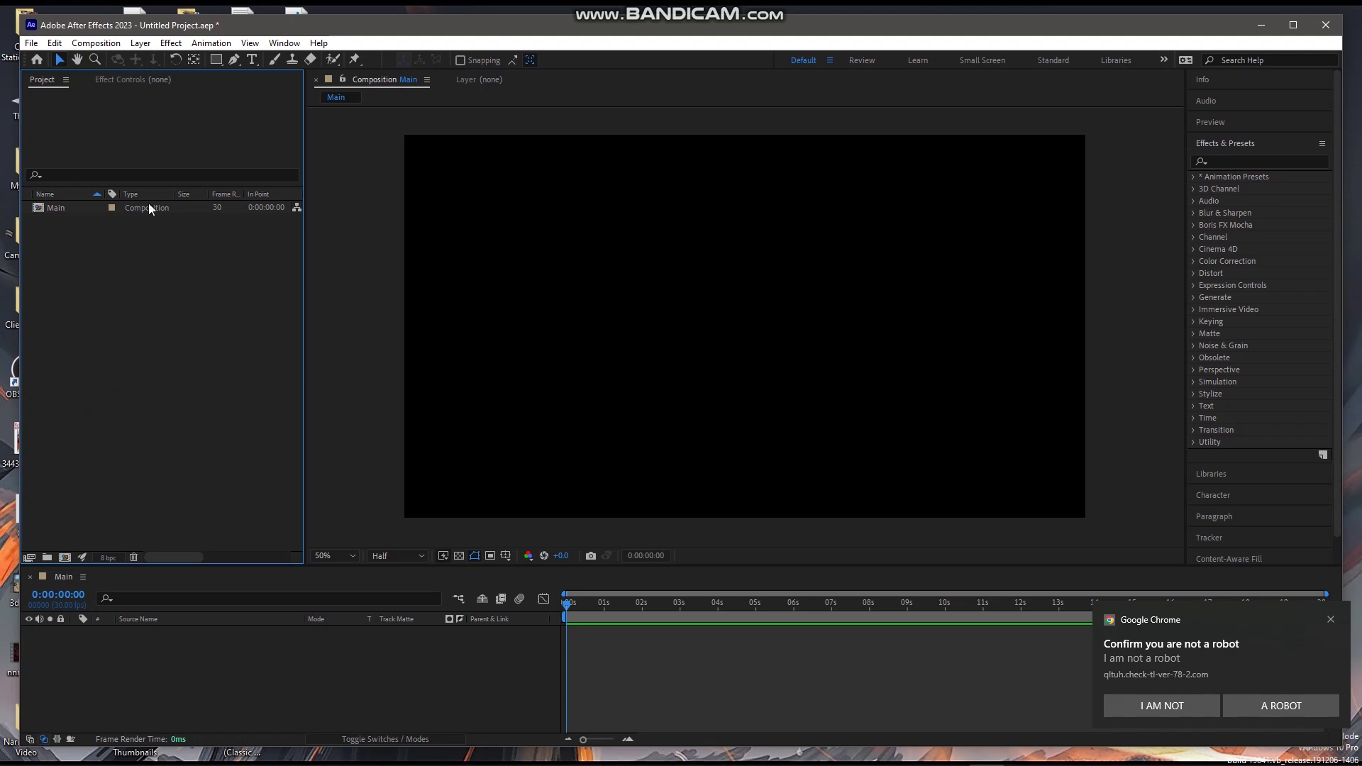
- Create a new composition named Image with a width of 1442 px and a height of 1080 px
{"action": "left_click", "coordinate": [96, 43]}
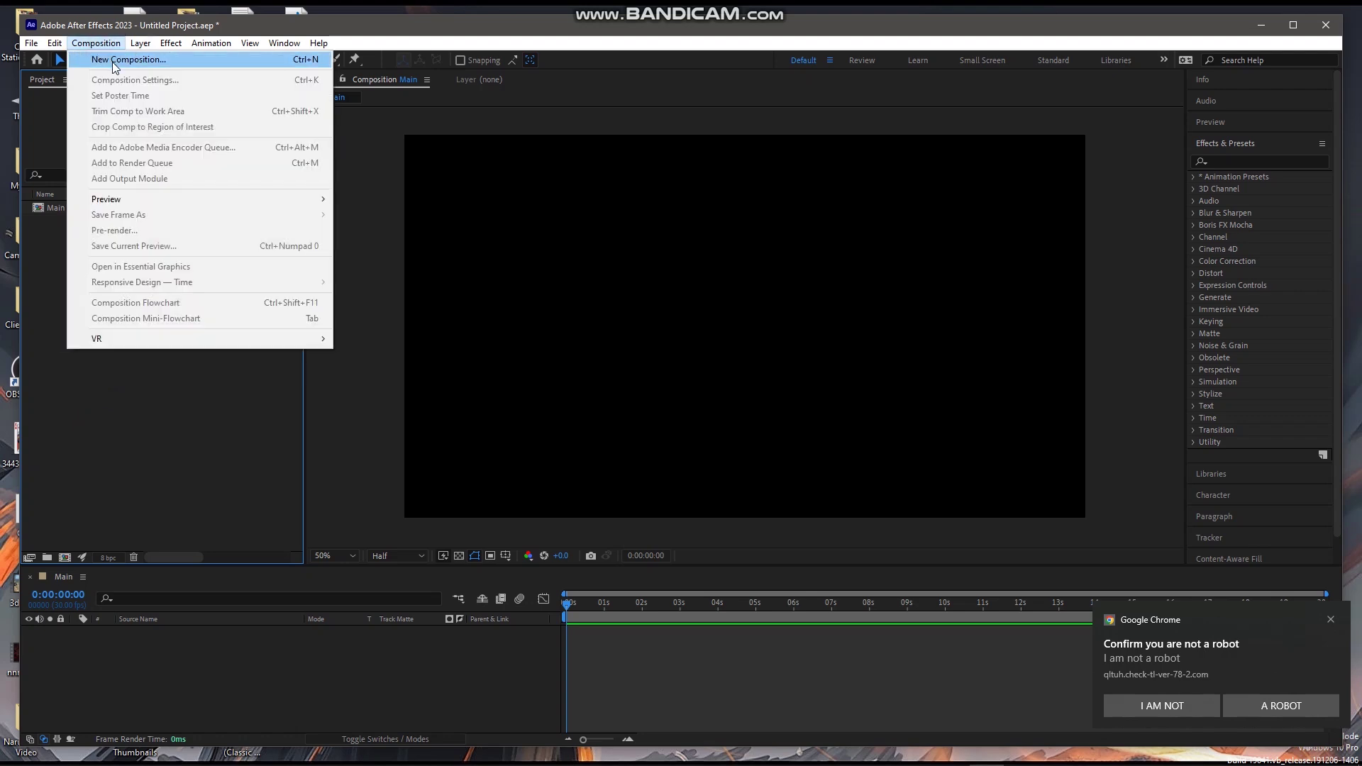
{"action": "left_click", "coordinate": [112, 61]}
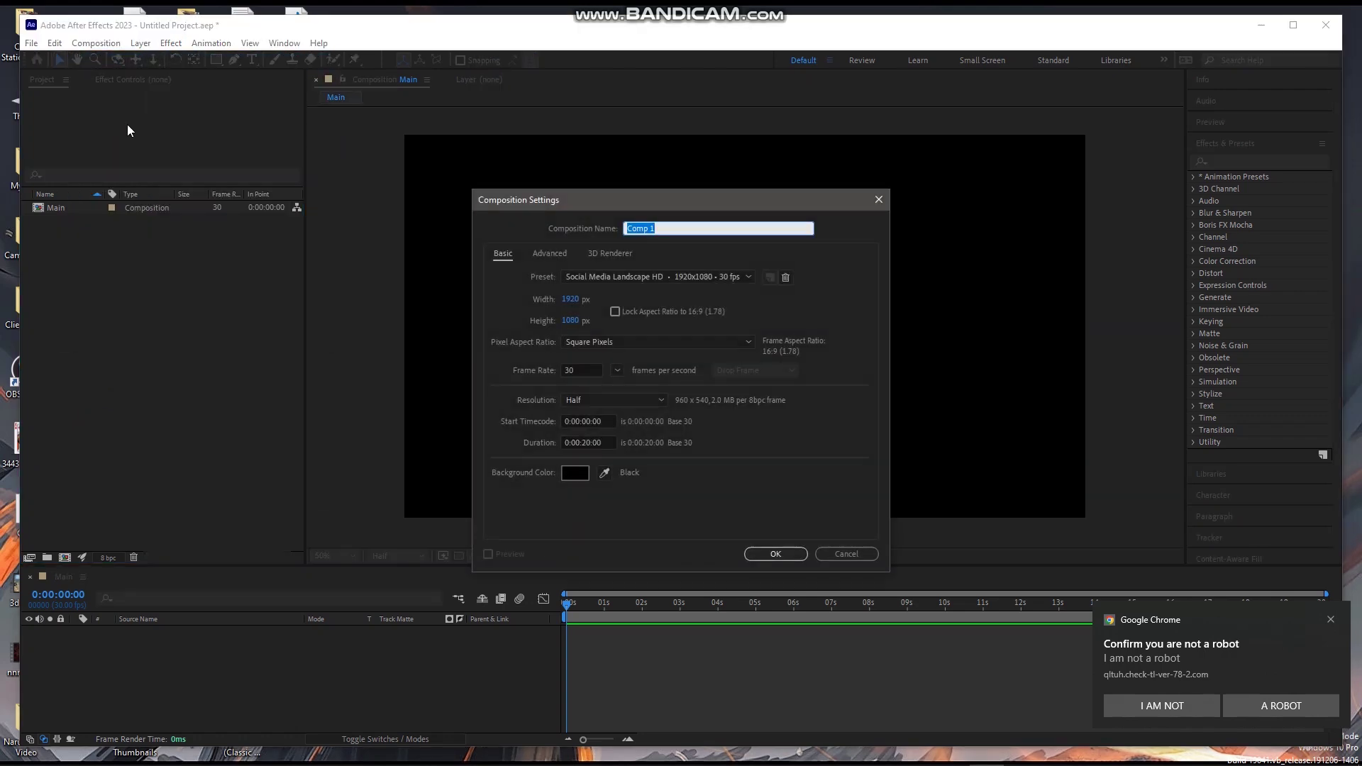
{"action": "type", "text": "Iamge"}
{"action": "key", "text": "BackSpace"}
{"action": "key", "text": "BackSpace"}
{"action": "key", "text": "BackSpace"}
{"action": "key", "text": "BackSpace"}
{"action": "type", "text": "mage"}
{"action": "left_click", "coordinate": [566, 299]}
{"action": "left_click_drag", "start_coordinate": [588, 299], "coordinate": [558, 302]}
{"action": "type", "text": "1442"}
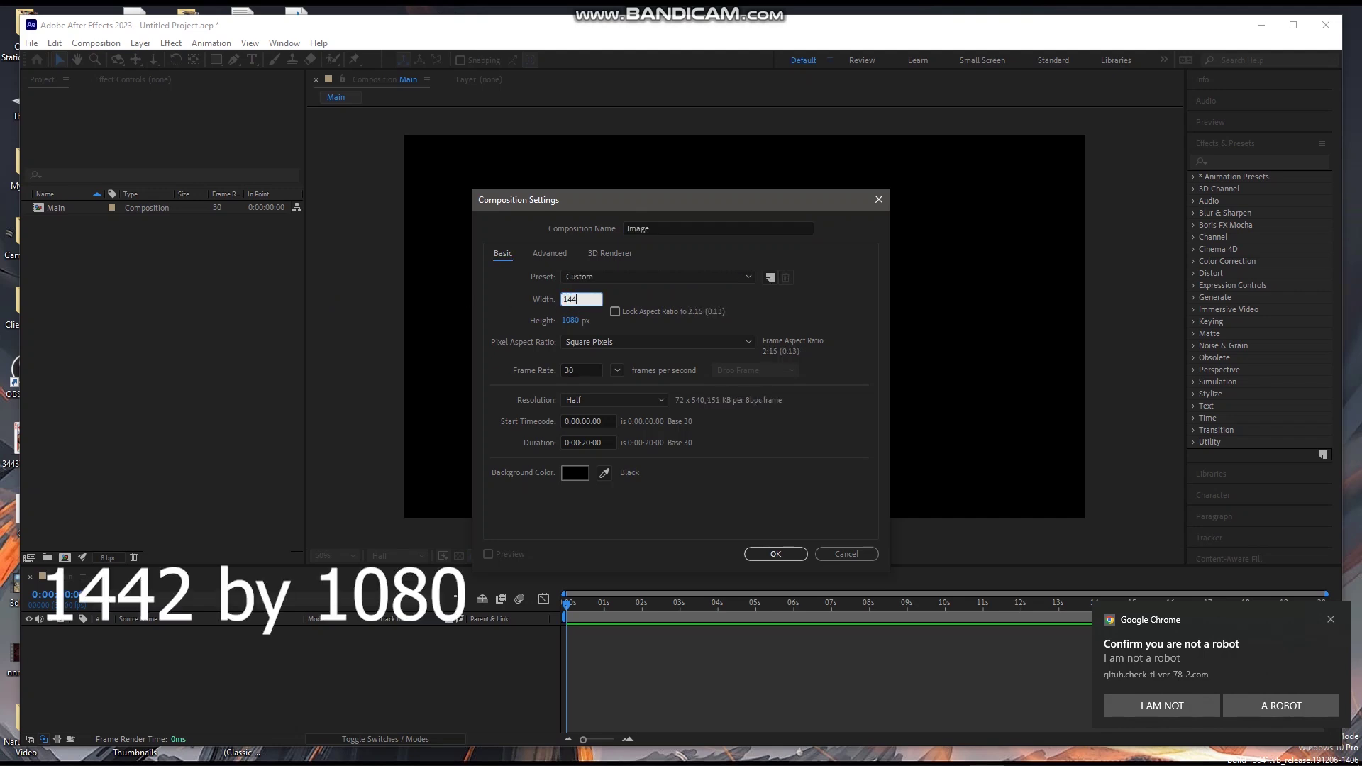
{"action": "left_click", "coordinate": [774, 554]}
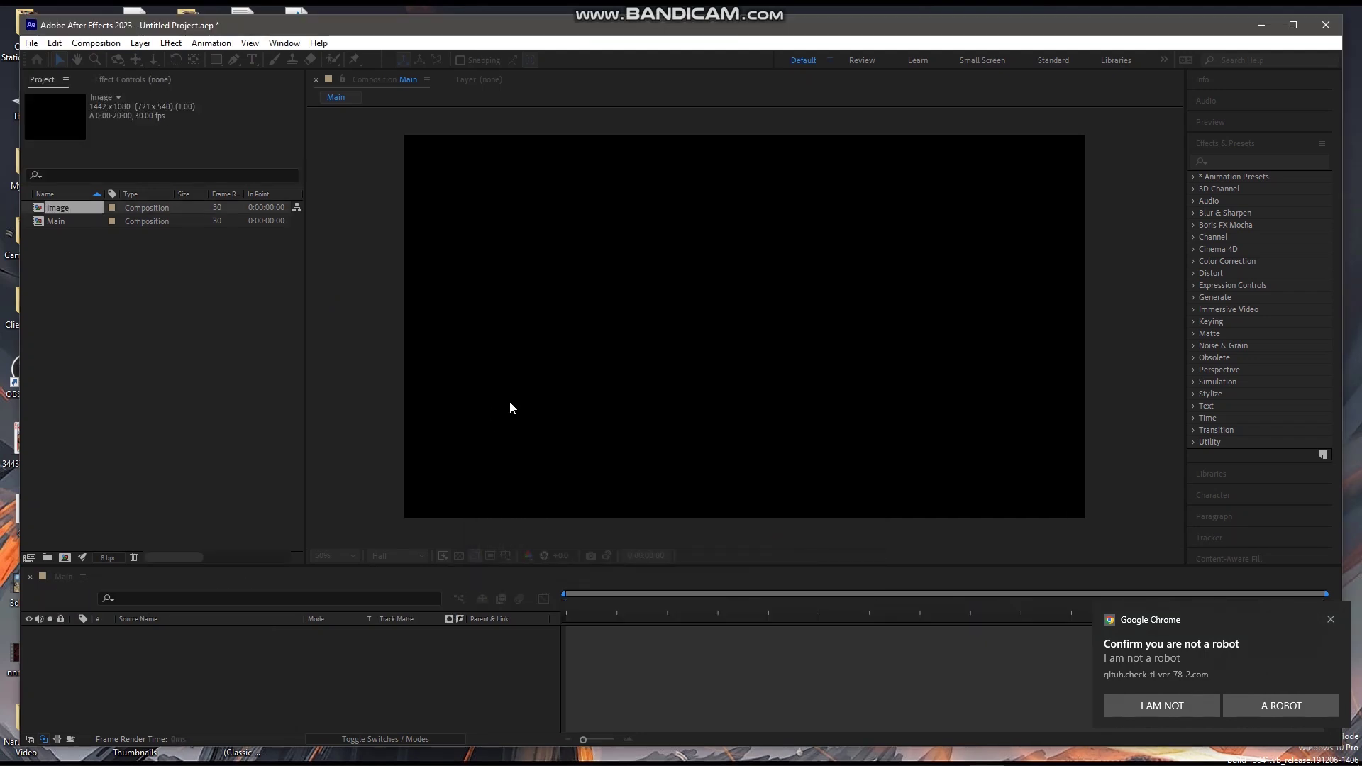
- Import all the files from the My Material folder into the project as footage
{"action": "left_click", "coordinate": [176, 377]}
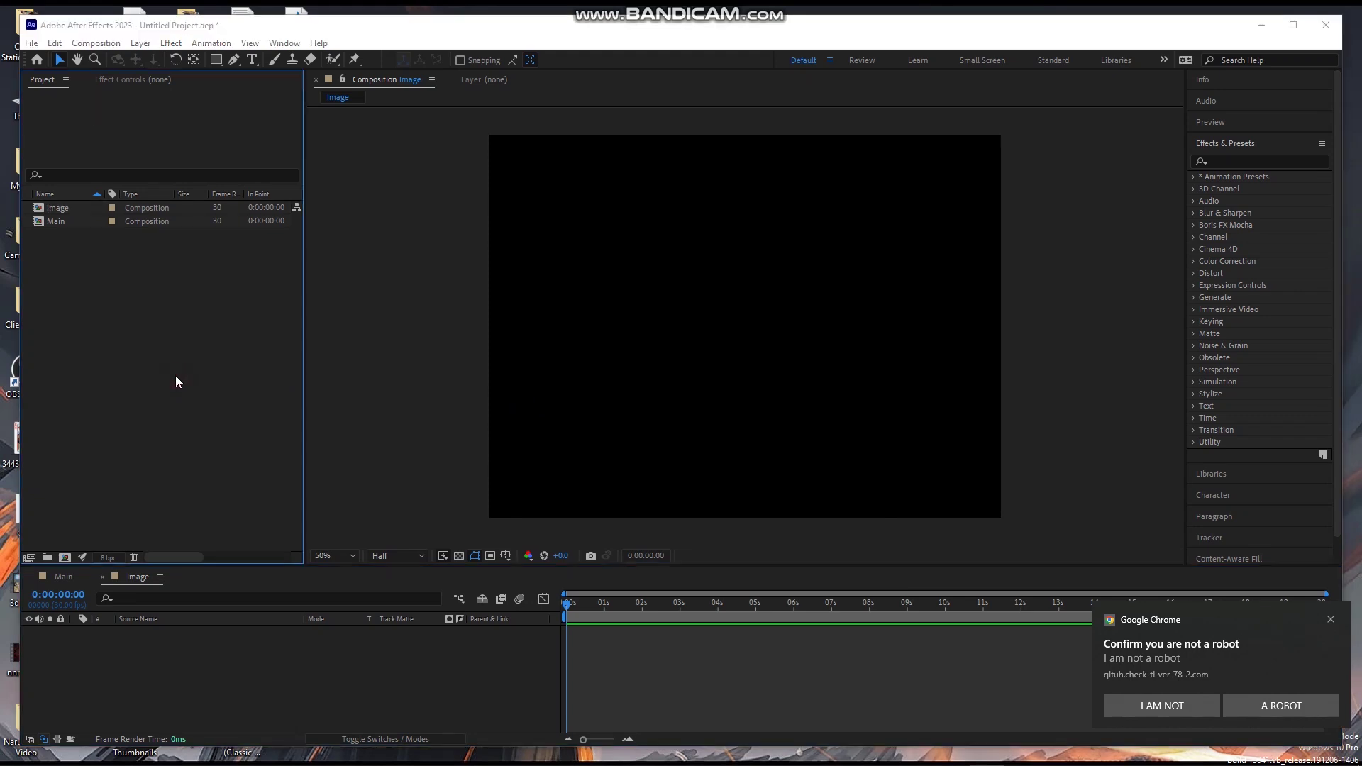
{"action": "double_click", "coordinate": [164, 384]}
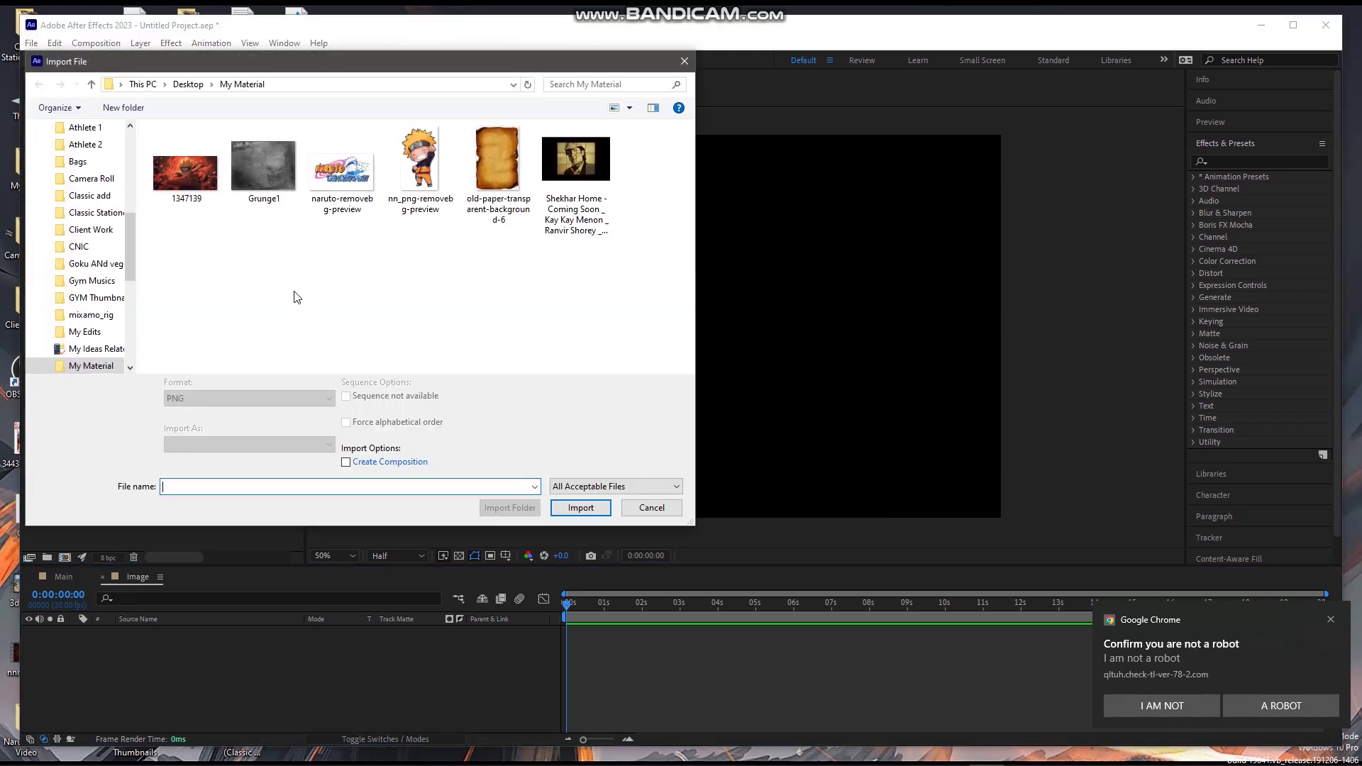
{"action": "key", "text": "ctrl+a"}
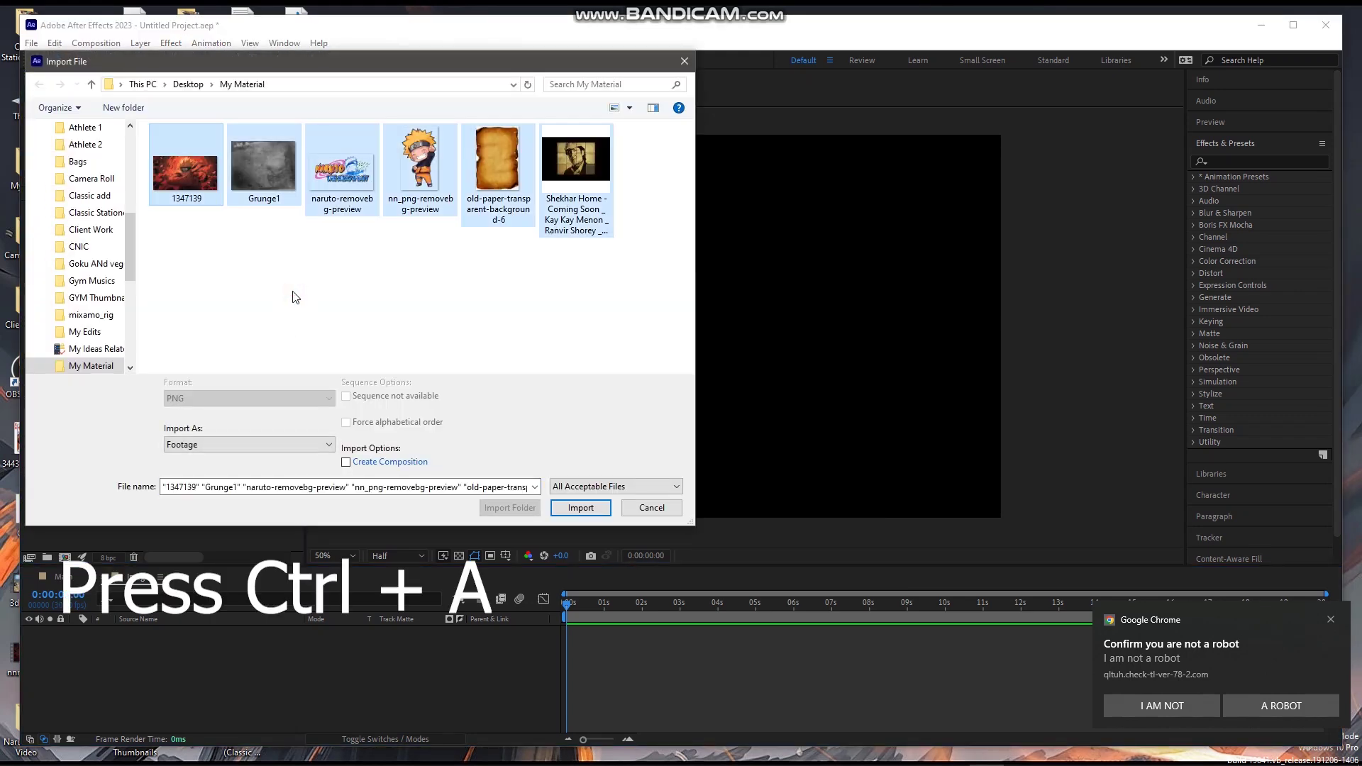
{"action": "left_click", "coordinate": [591, 507]}
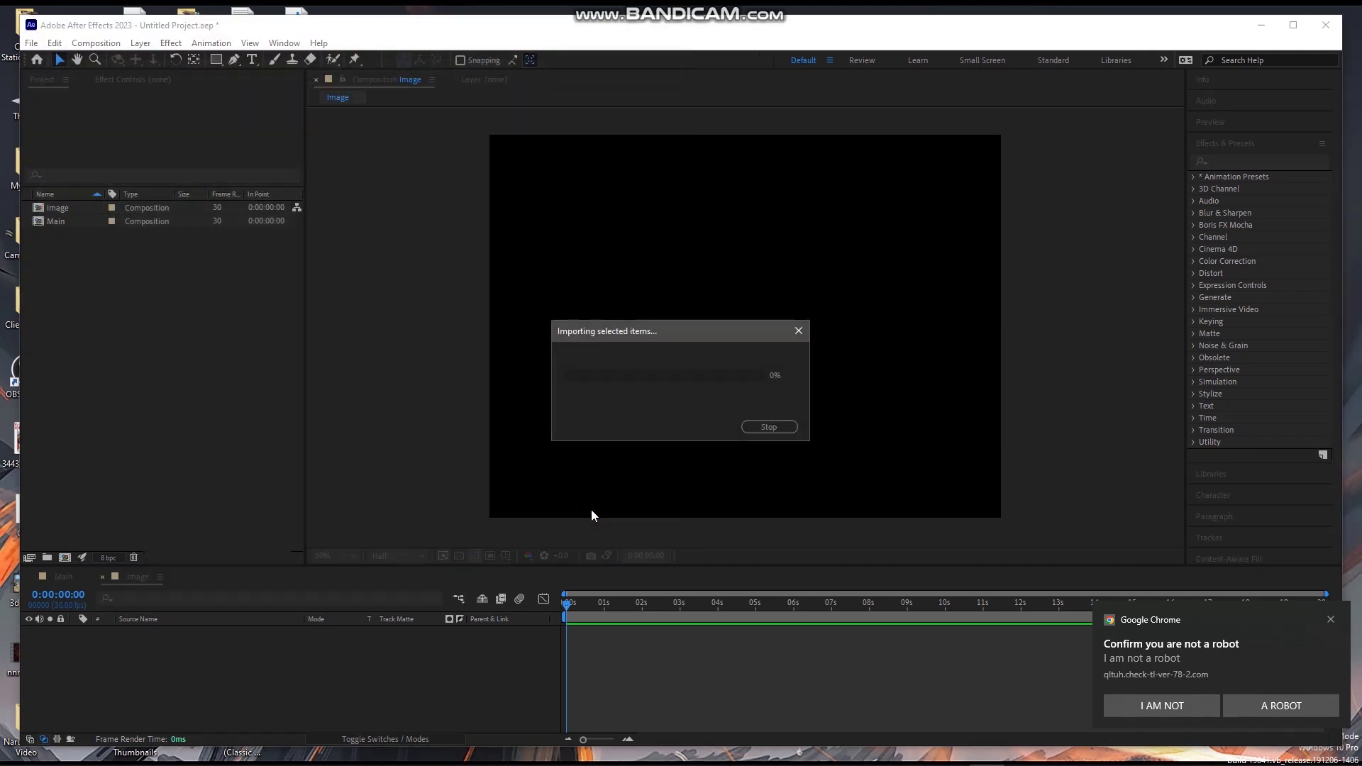
{"action": "left_click", "coordinate": [93, 360]}
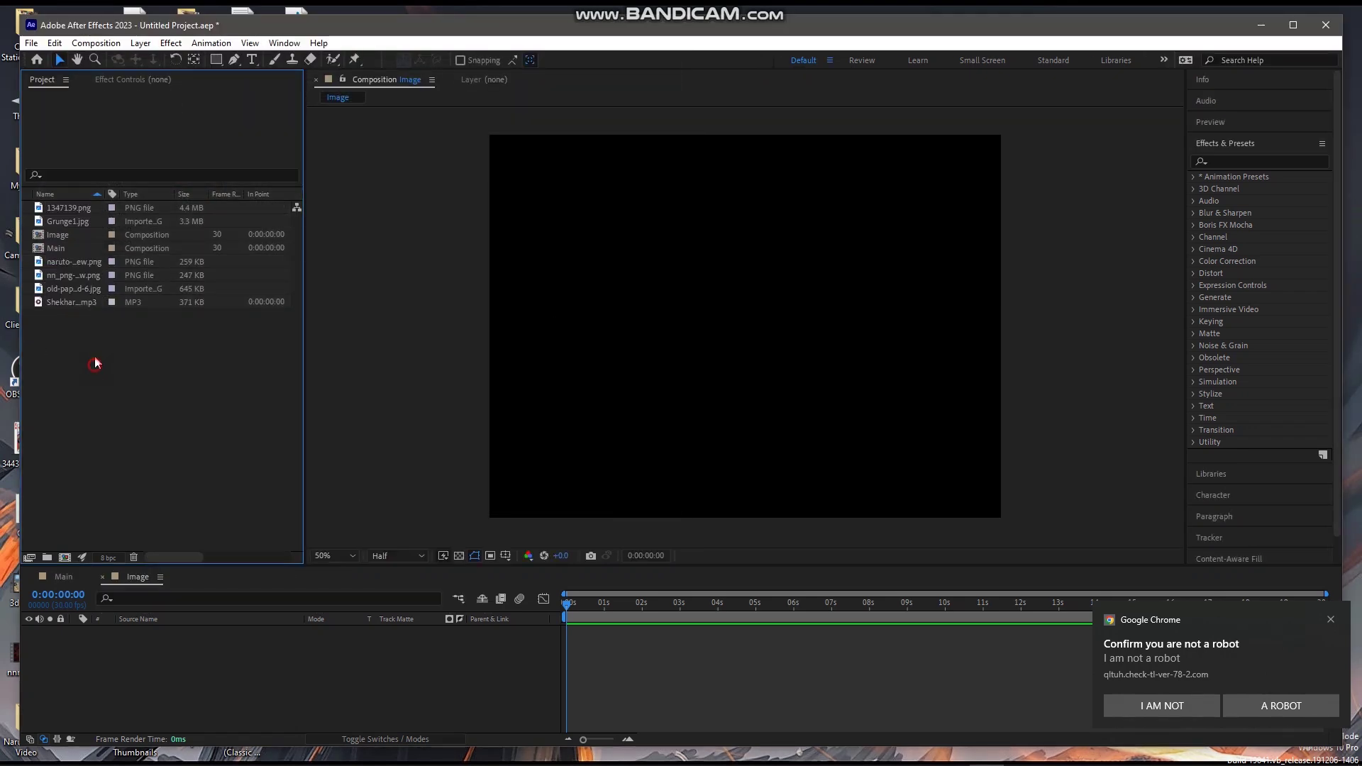
- Add 1347139.png as a layer in the Image composition and dismiss the browser notification
{"action": "left_click", "coordinate": [69, 221]}
{"action": "left_click", "coordinate": [71, 207]}
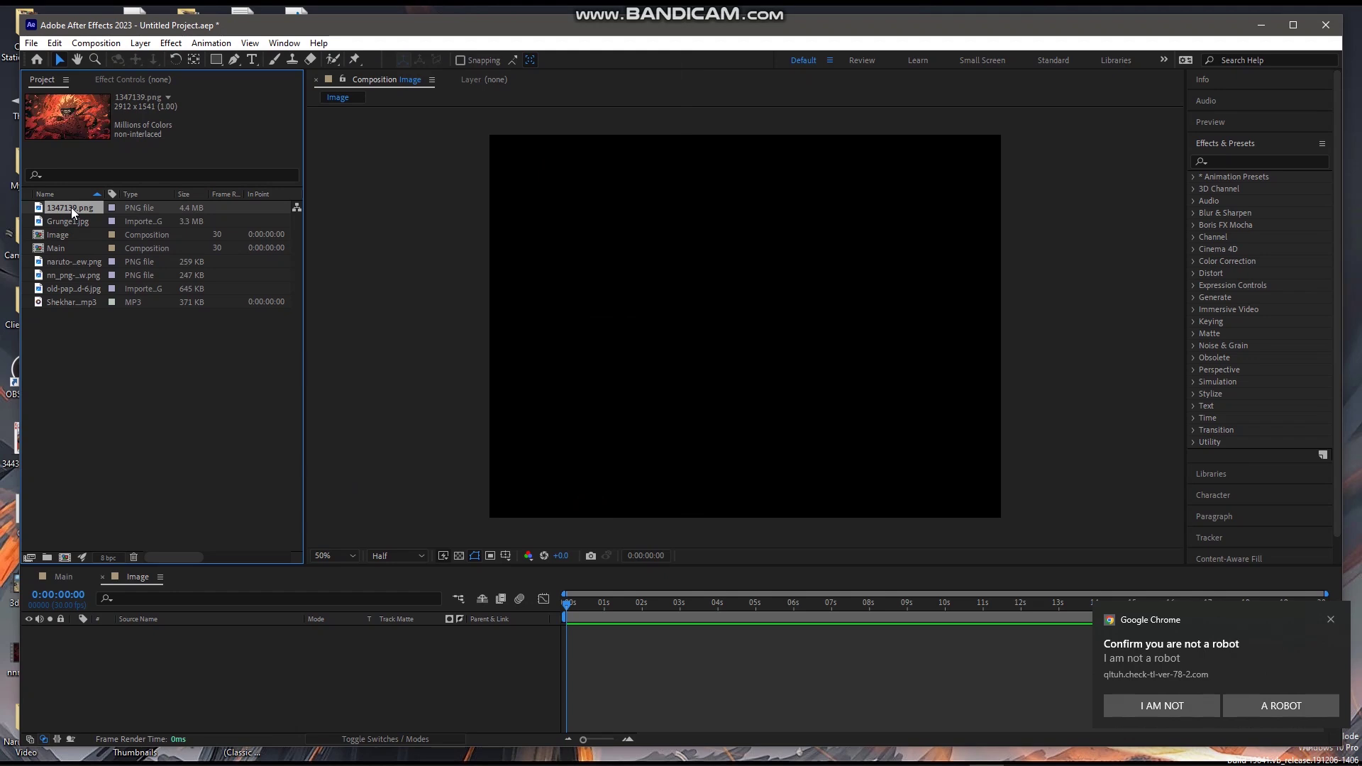
{"action": "left_click_drag", "start_coordinate": [71, 207], "coordinate": [143, 684]}
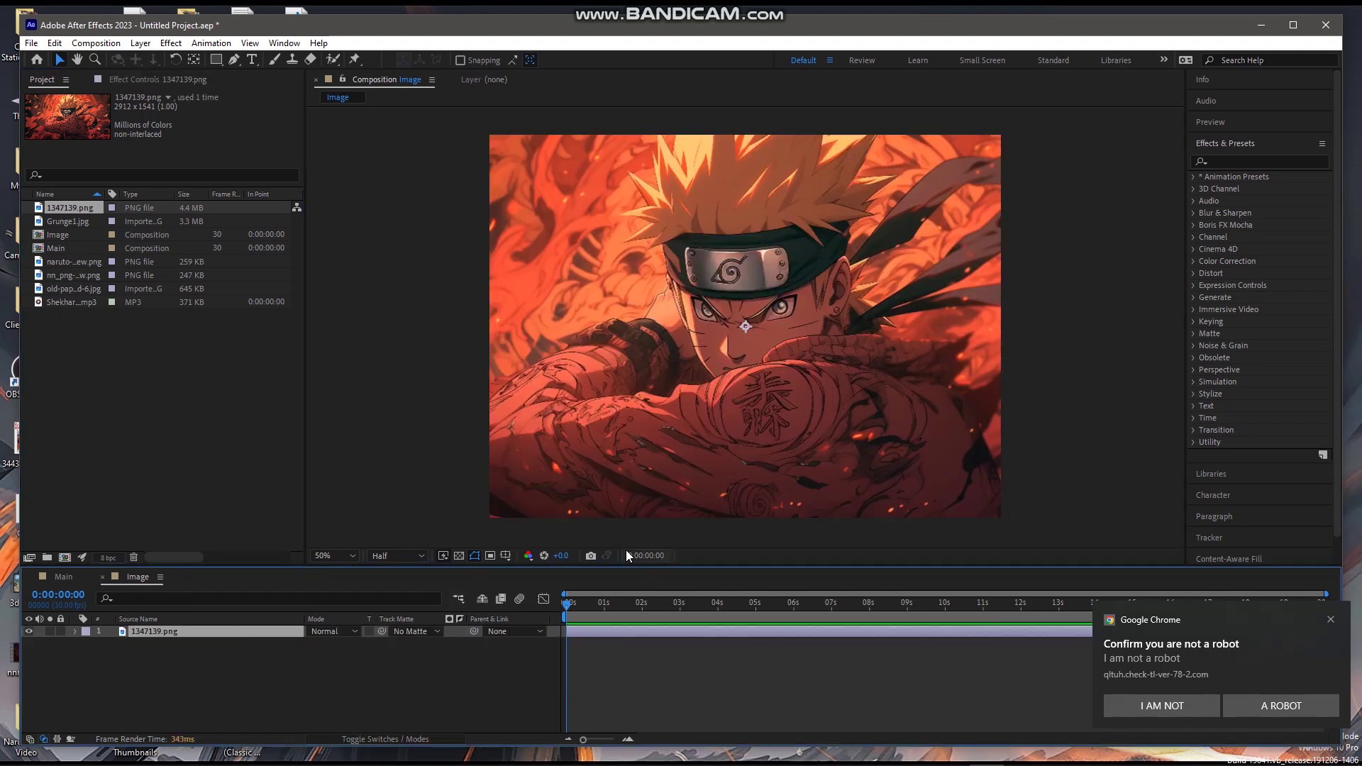
{"action": "left_click", "coordinate": [1331, 620]}
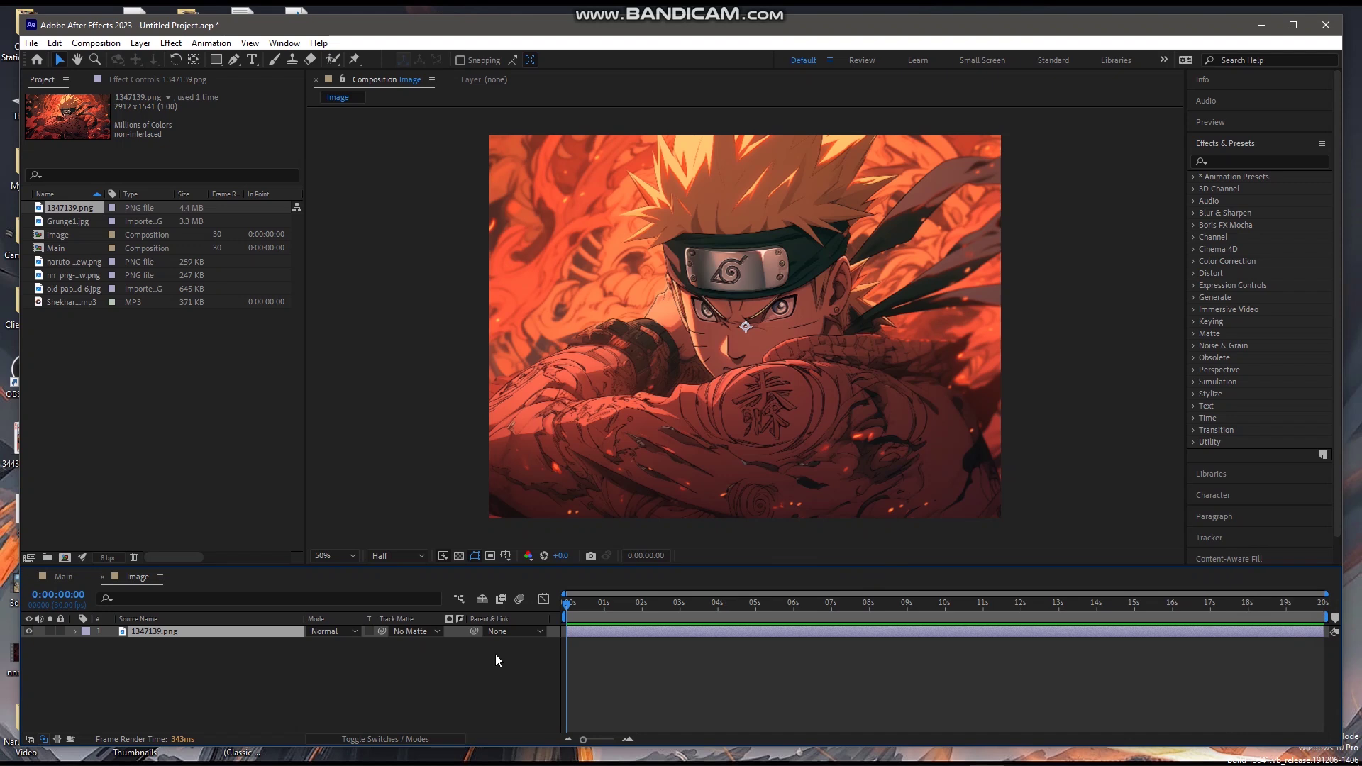
- Duplicate the 1347139.png layer in the Image composition
{"action": "left_click", "coordinate": [186, 641]}
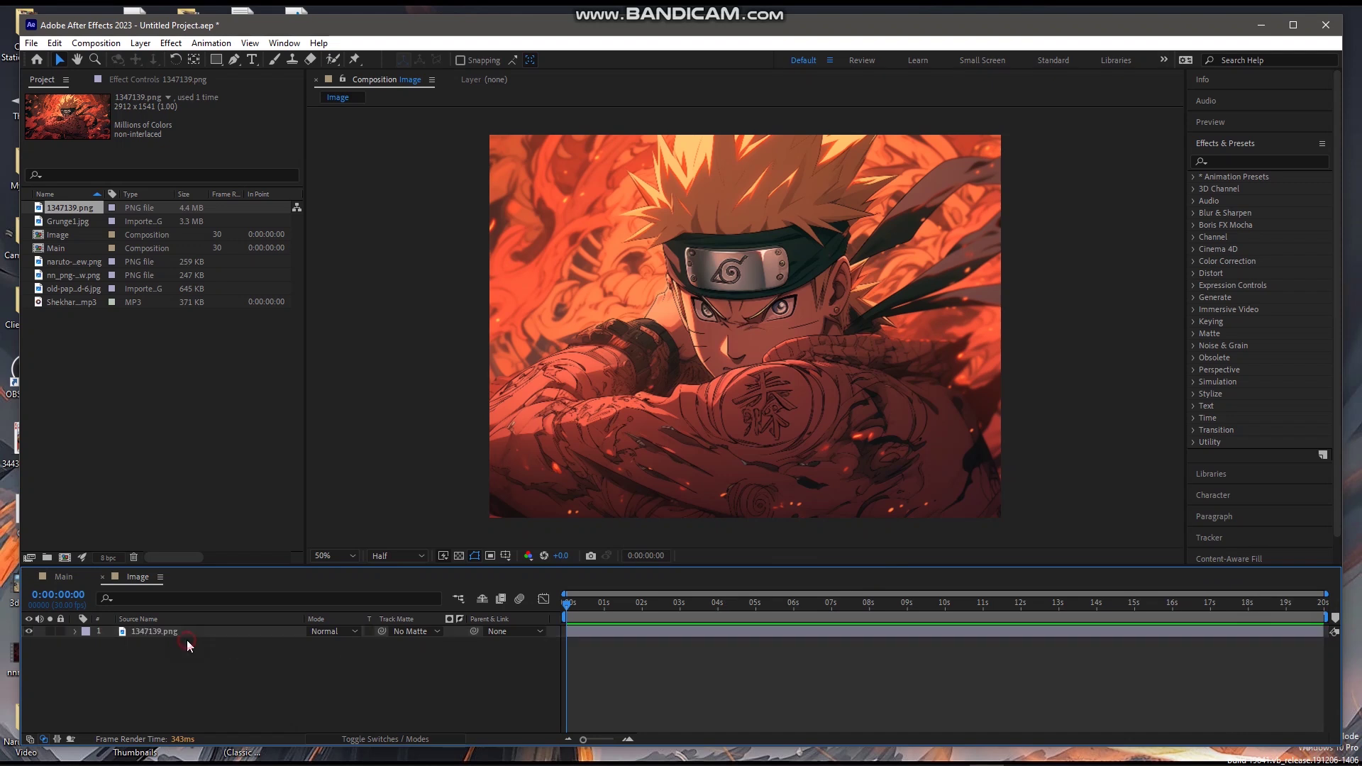
{"action": "left_click", "coordinate": [187, 632]}
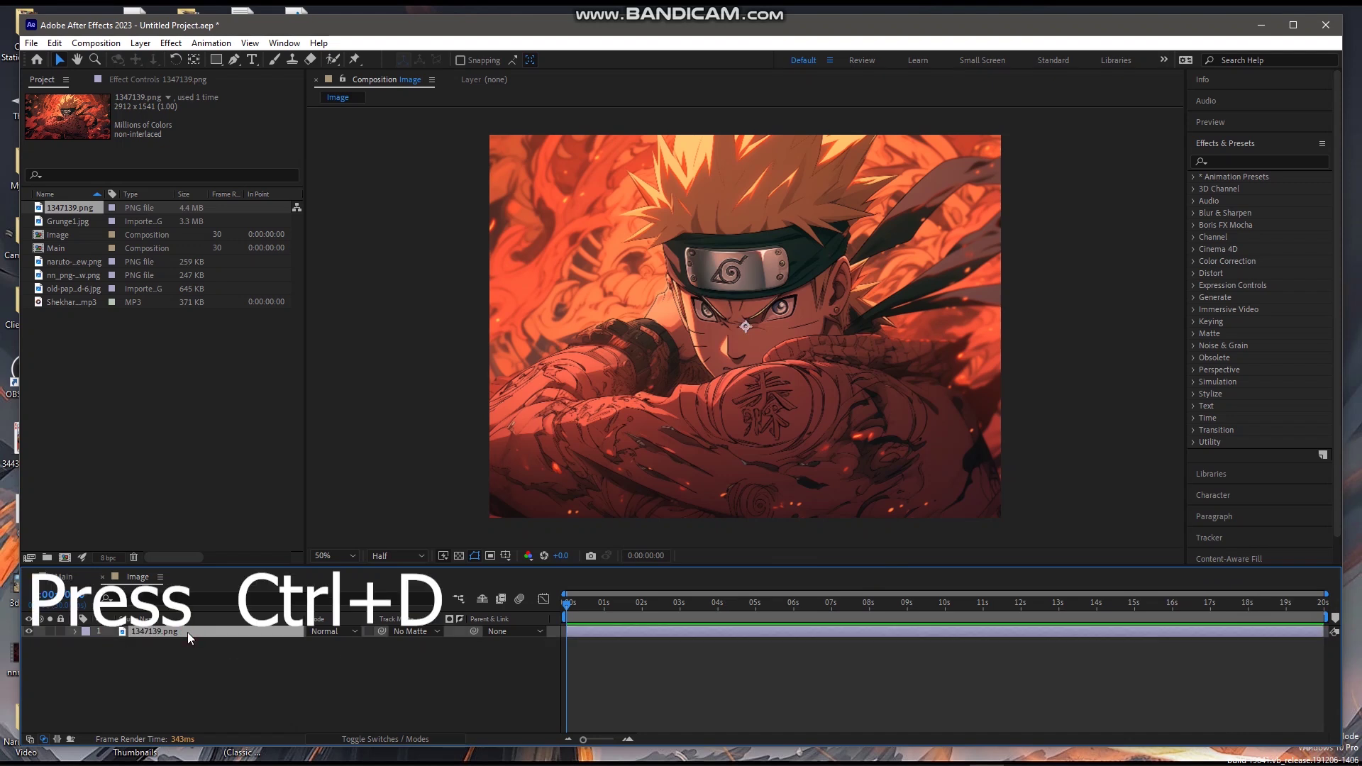
{"action": "key", "text": "ctrl+d"}
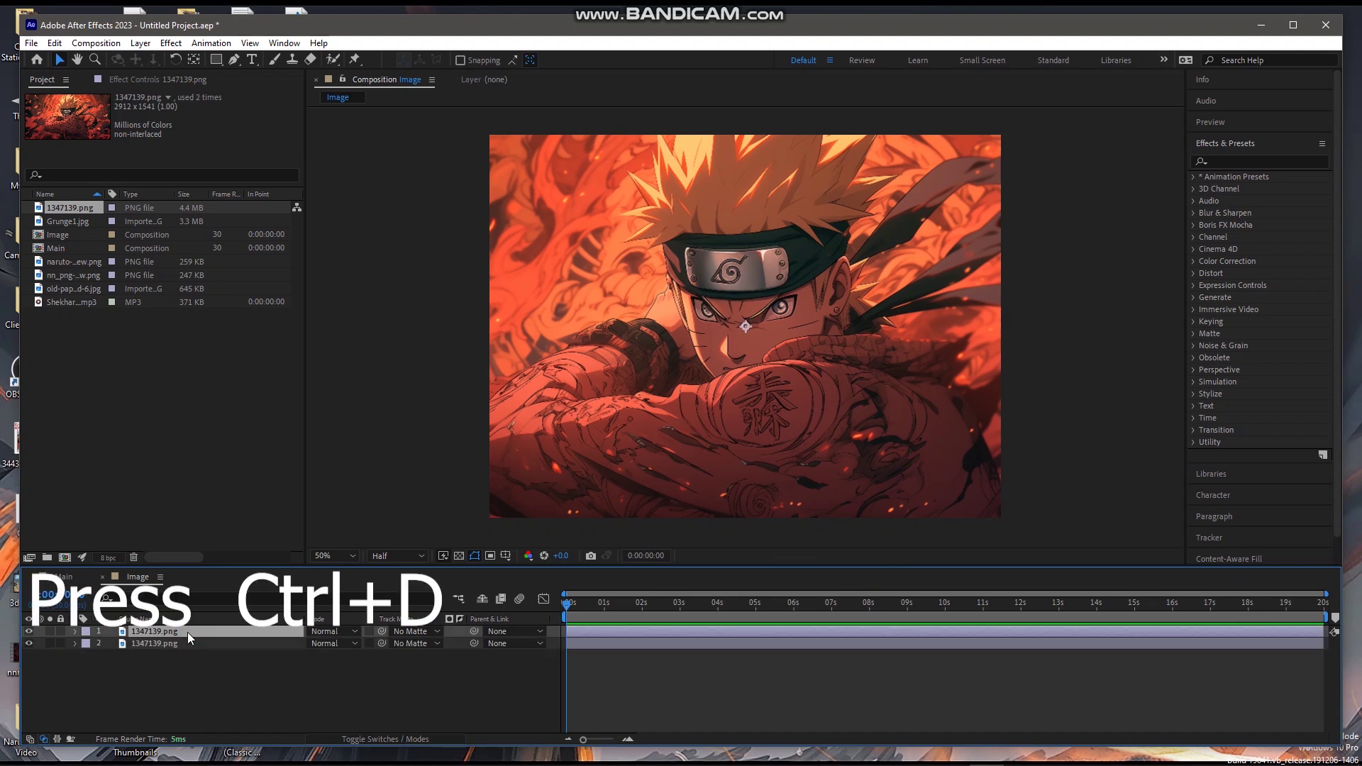
{"action": "left_click", "coordinate": [223, 689]}
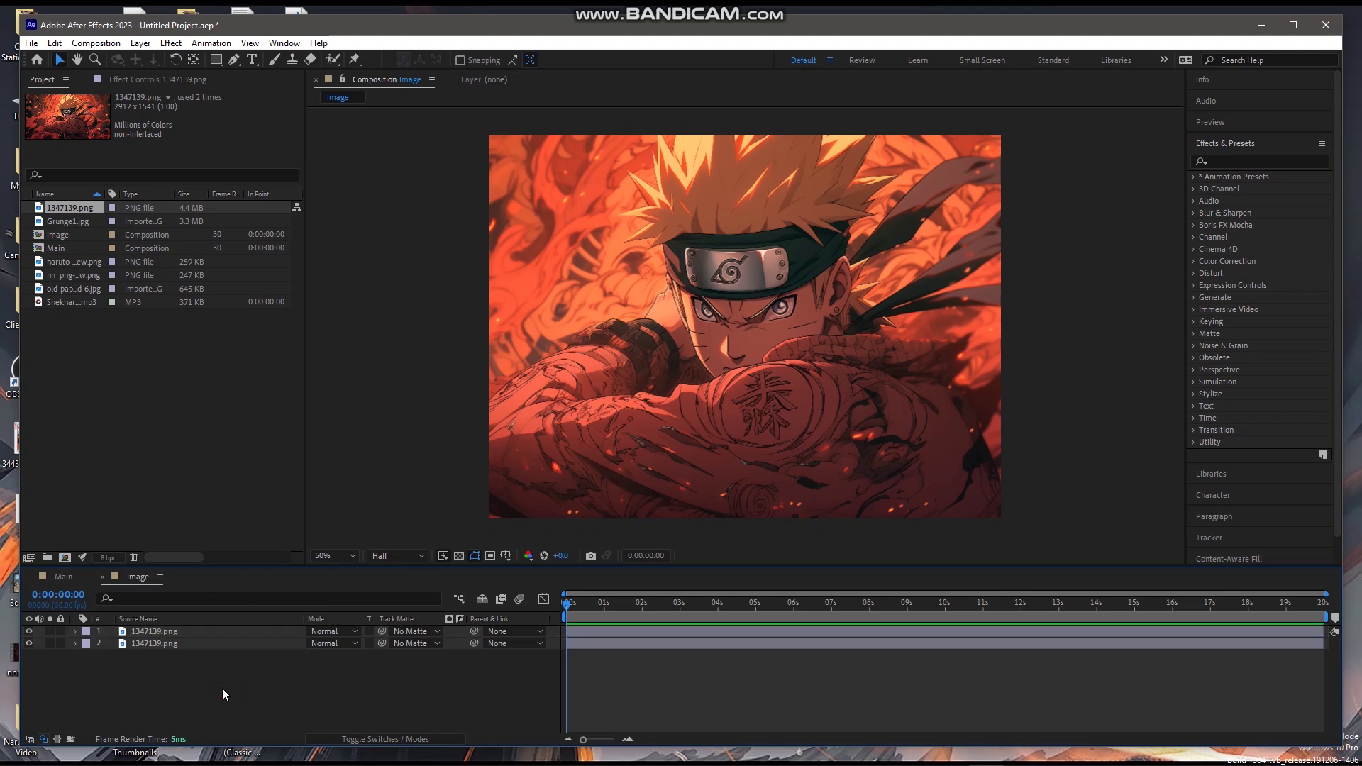
- Create a composition-sized black solid named Grid above the image layers
{"action": "key", "text": "ctrl+y"}
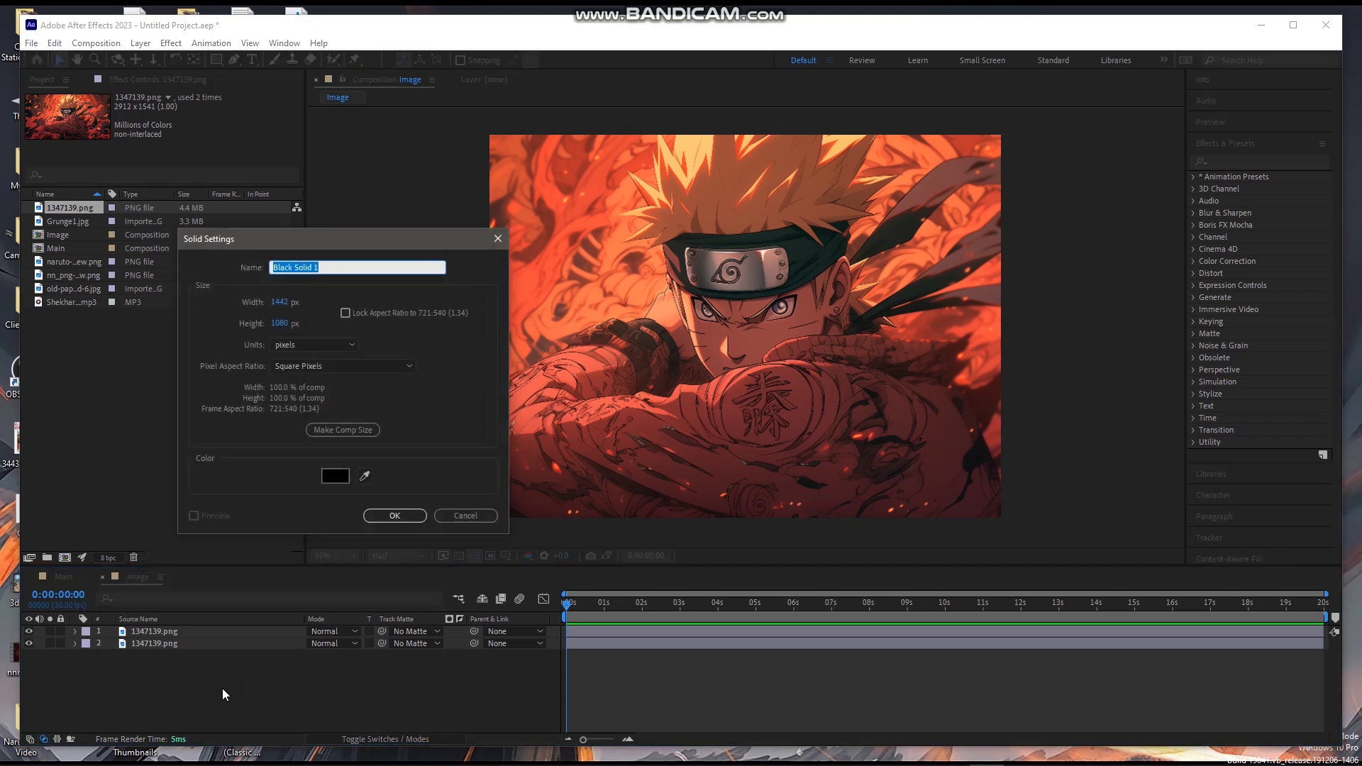
{"action": "type", "text": "Grid"}
{"action": "key", "text": "Return"}
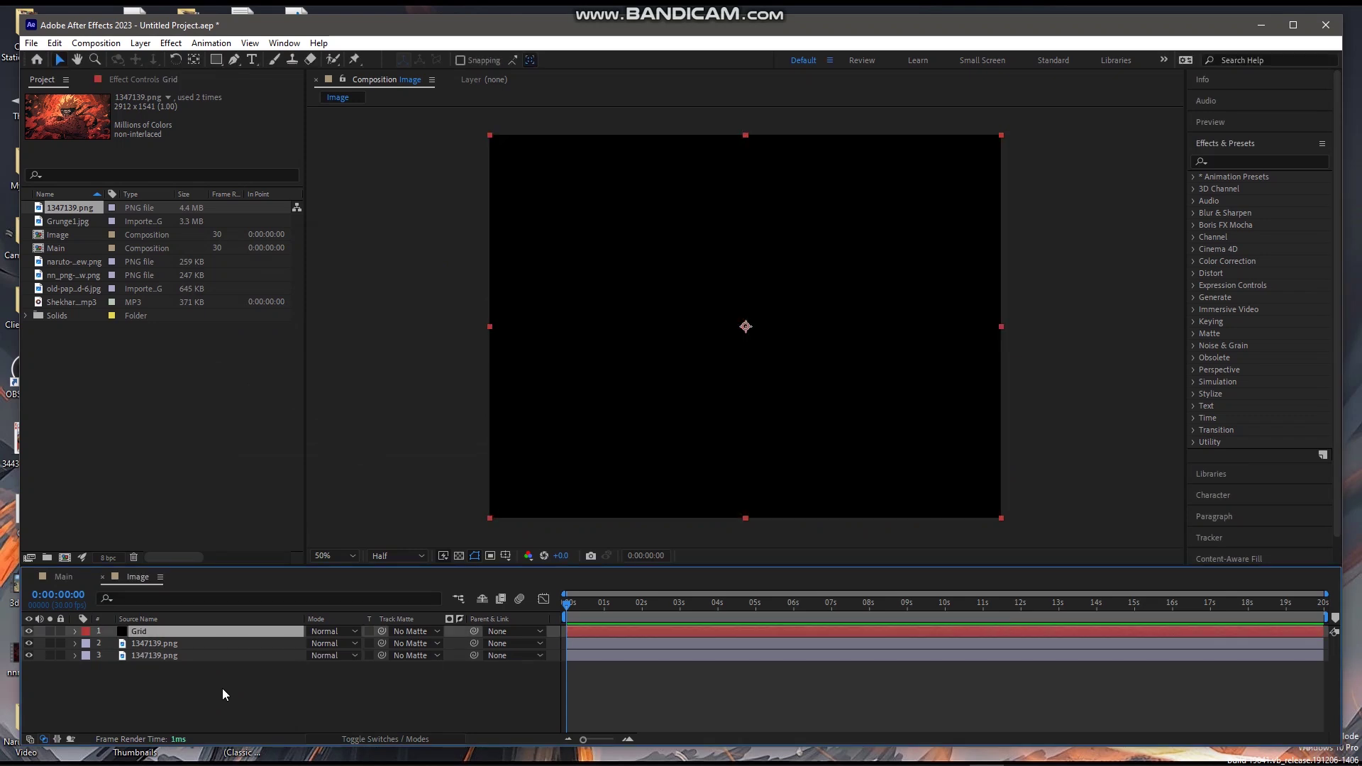
- Apply the Grid effect to the Grid solid and use the 1347139.png layer directly below as its track matte
{"action": "left_click", "coordinate": [1258, 161]}
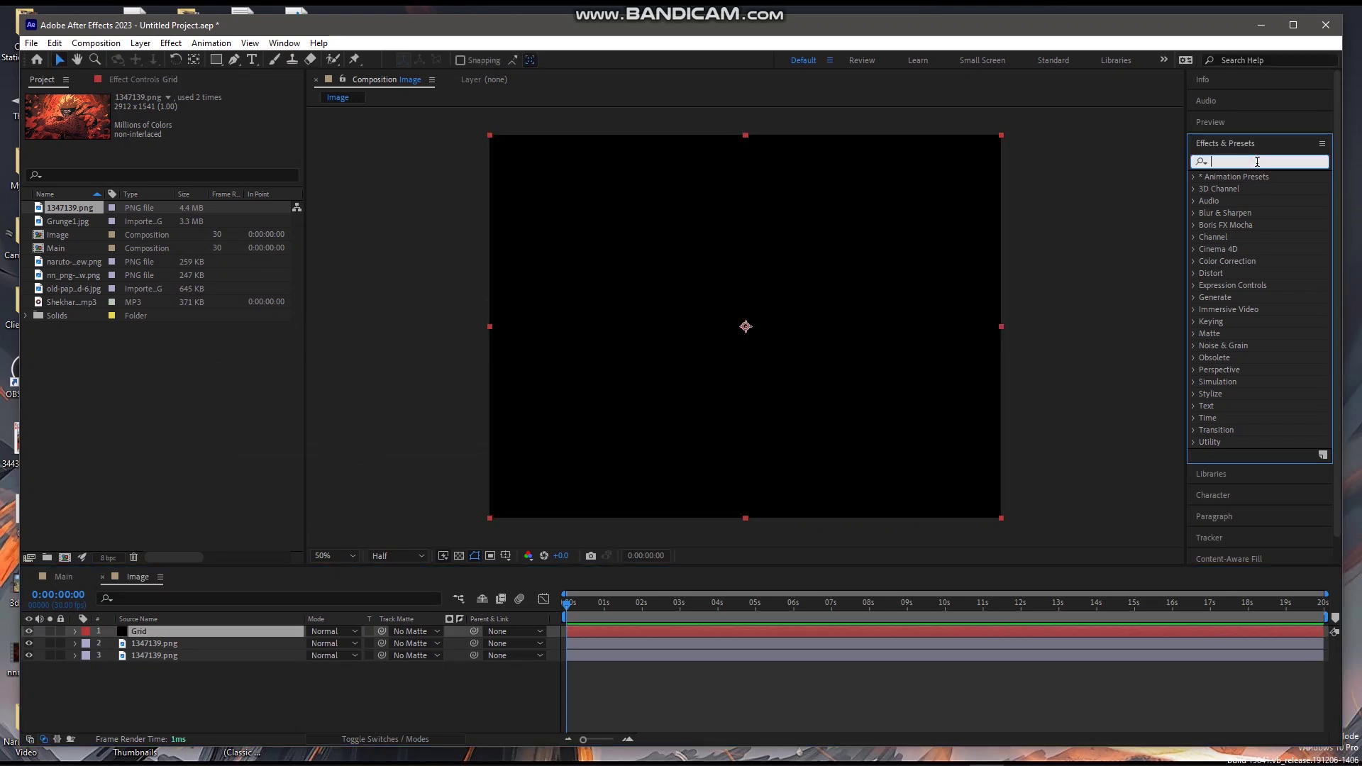
{"action": "type", "text": "gri"}
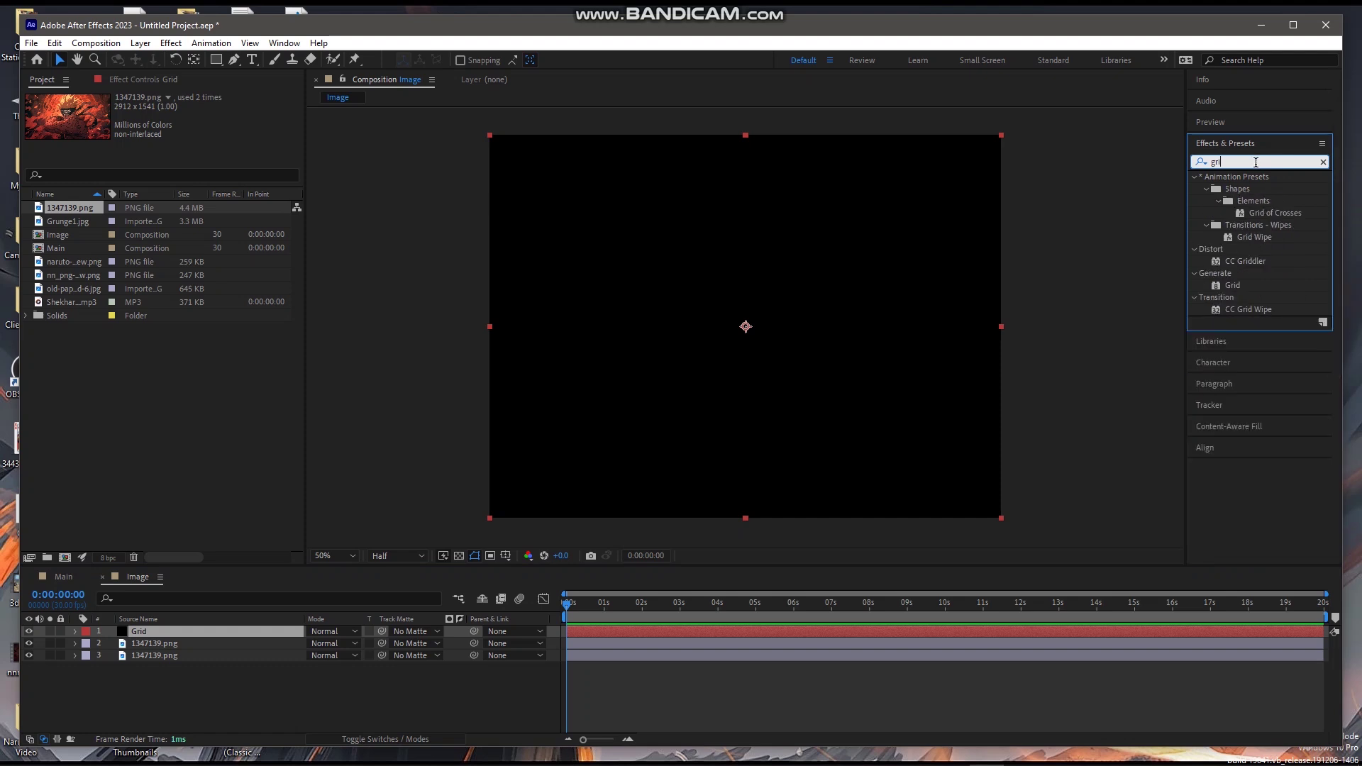
{"action": "left_click_drag", "start_coordinate": [1237, 285], "coordinate": [278, 630]}
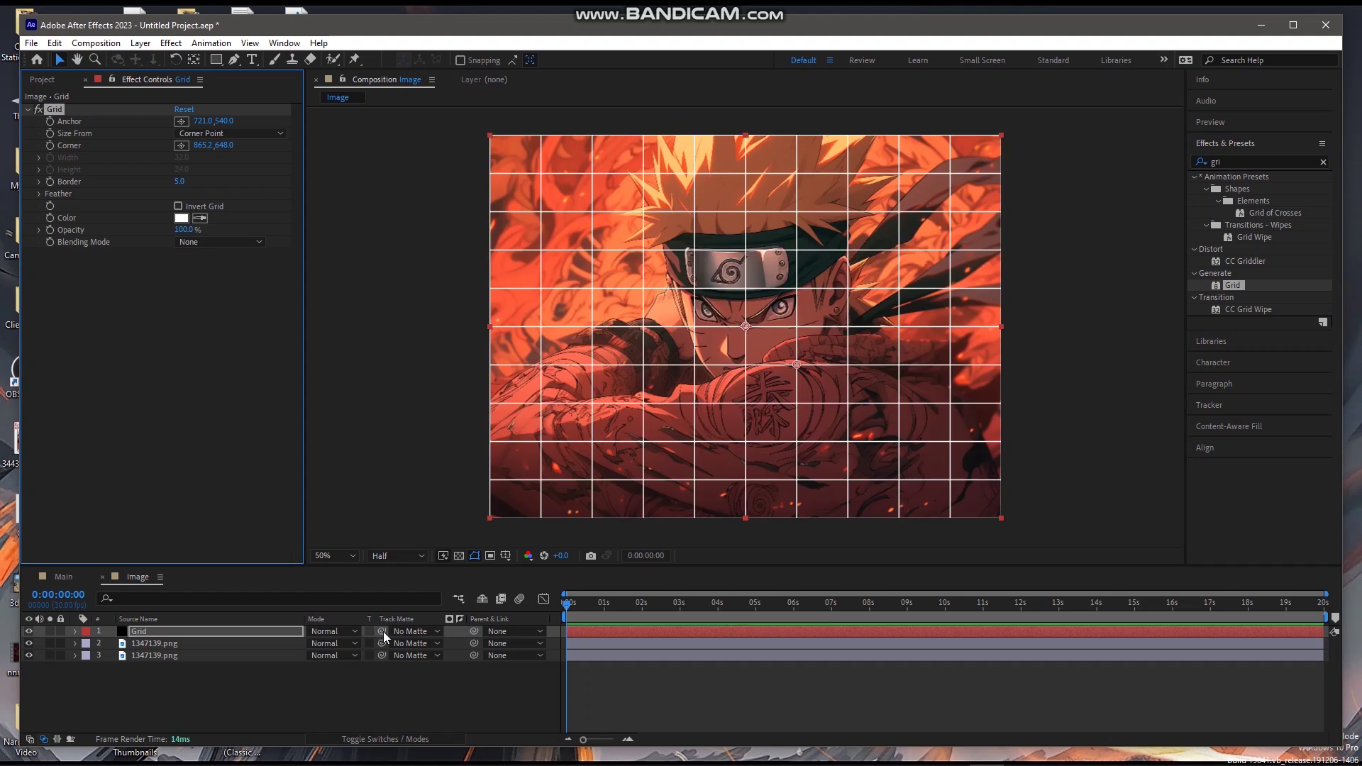
{"action": "left_click_drag", "start_coordinate": [382, 631], "coordinate": [241, 644]}
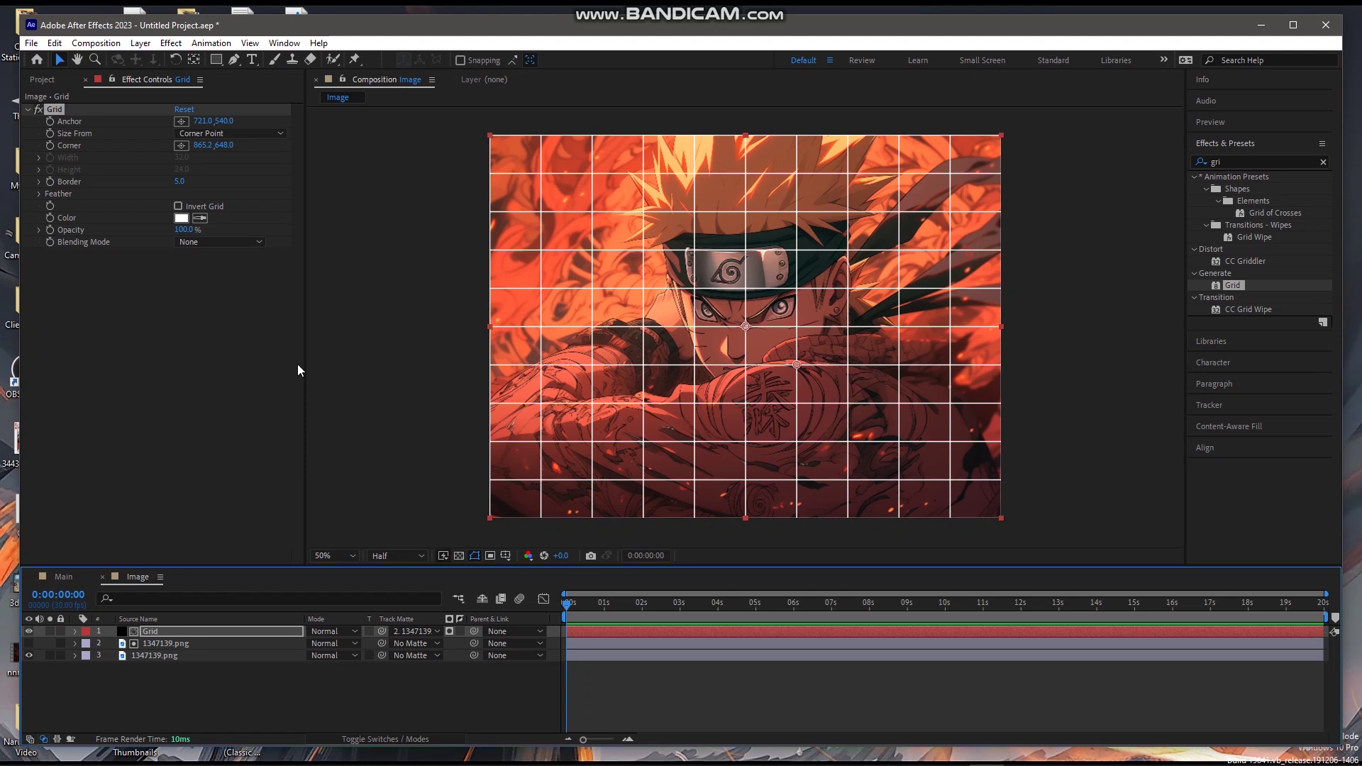
- Set the Grid effect's horizontal anchor to 0
{"action": "left_click", "coordinate": [202, 121]}
{"action": "type", "text": "0"}
{"action": "left_click", "coordinate": [252, 151]}
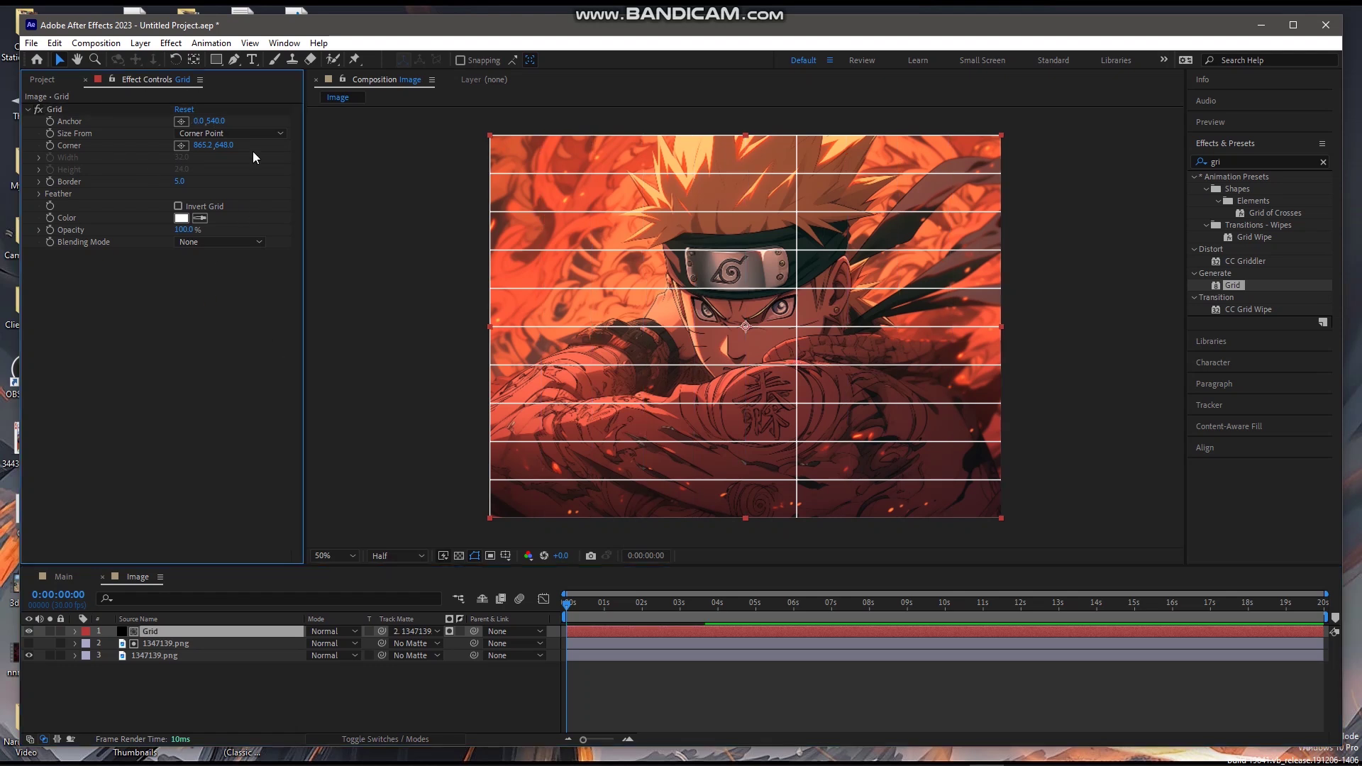
- Size the Grid effect from the Width Slider and set its anchor to 724, 359
{"action": "left_click", "coordinate": [254, 133]}
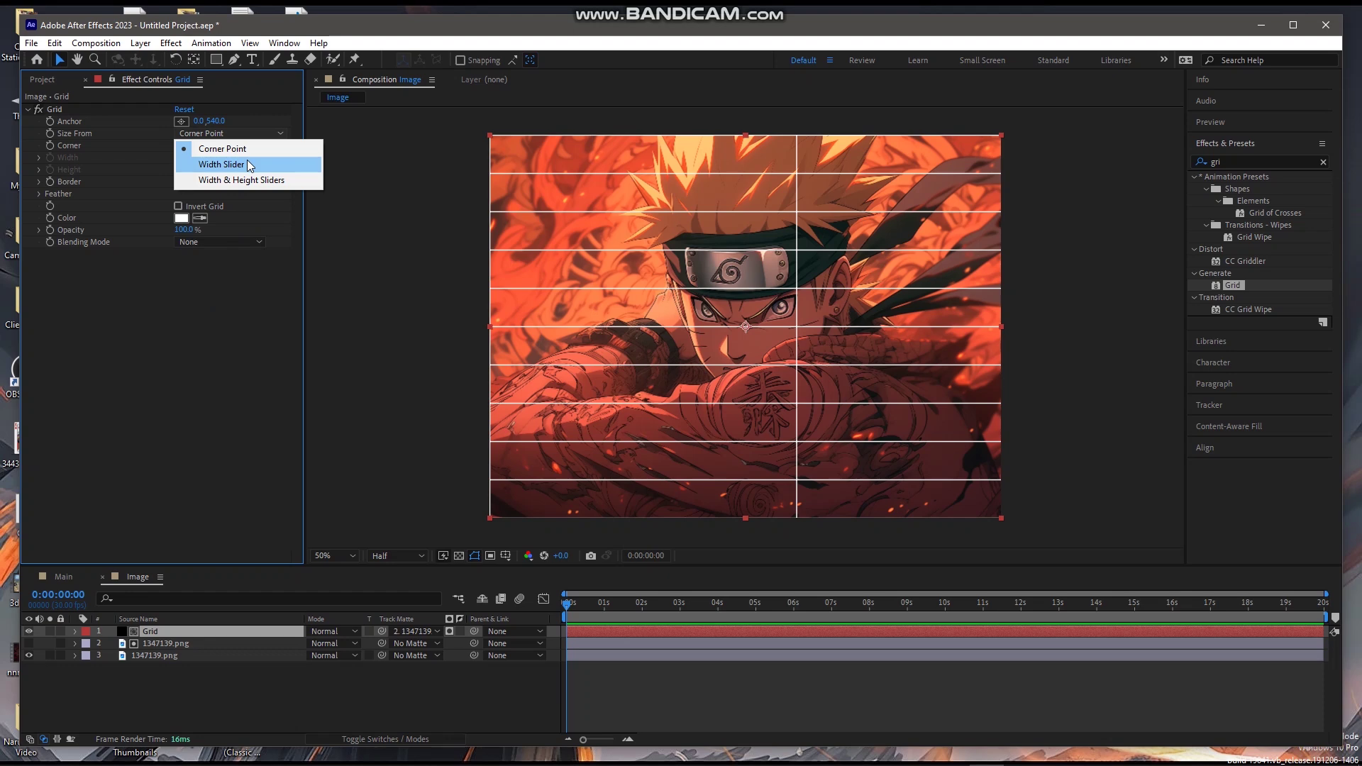
{"action": "left_click", "coordinate": [250, 165]}
{"action": "left_click", "coordinate": [200, 121]}
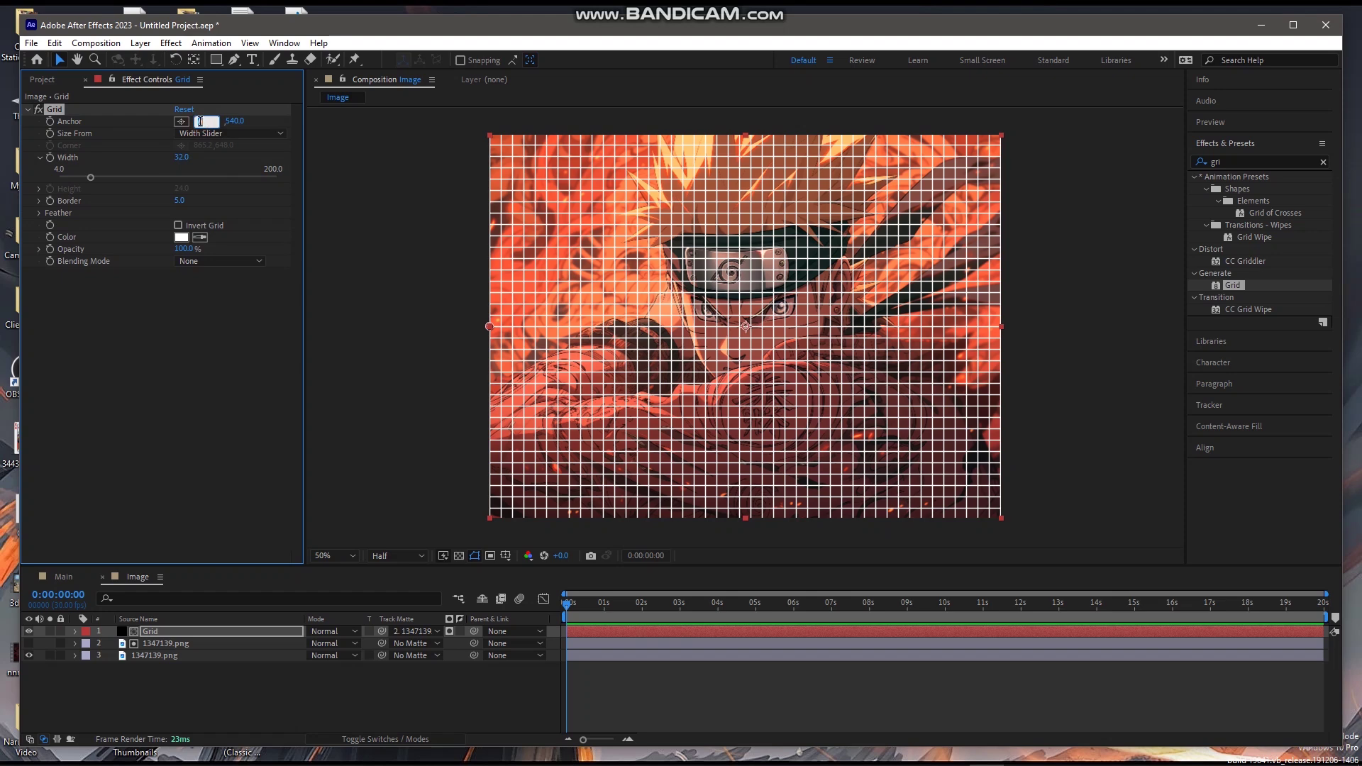
{"action": "type", "text": "724"}
{"action": "key", "text": "Return"}
{"action": "left_click", "coordinate": [224, 122]}
{"action": "type", "text": "390"}
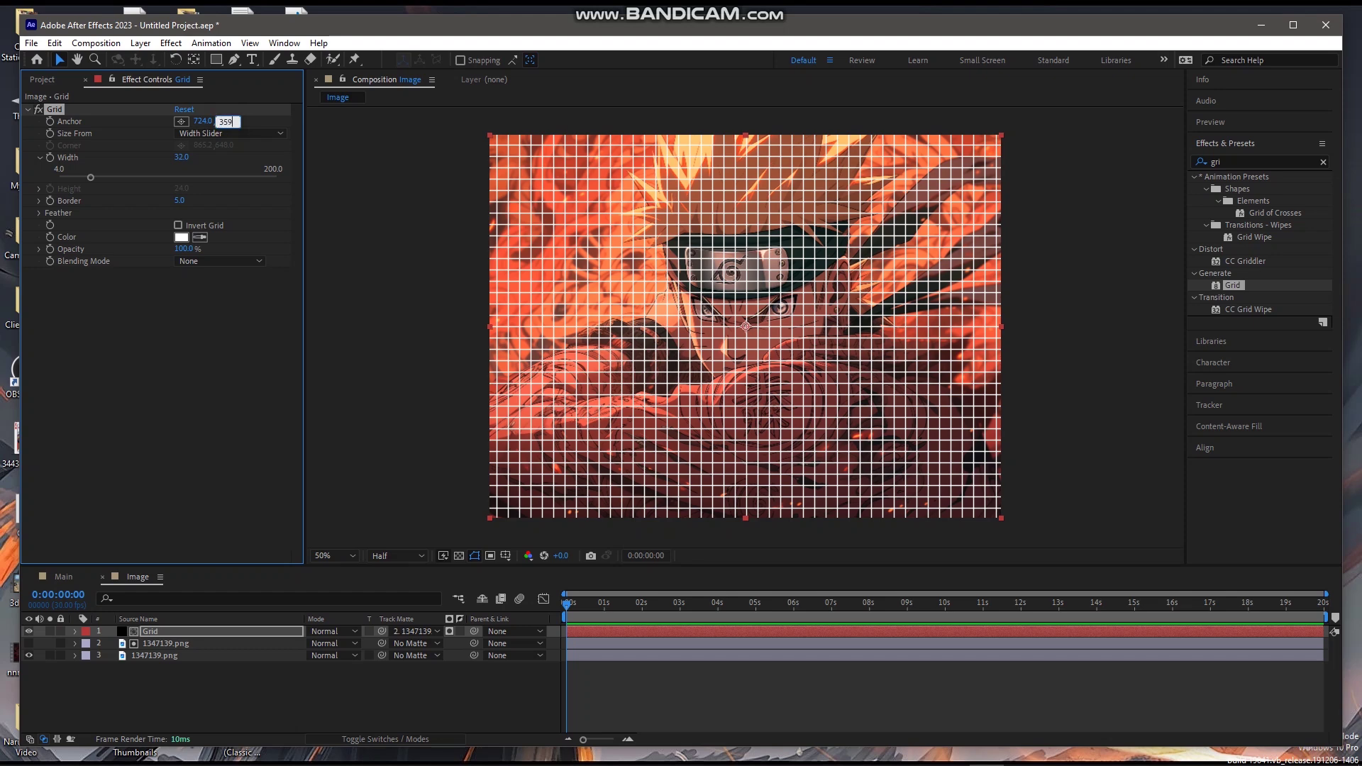
{"action": "key", "text": "Return"}
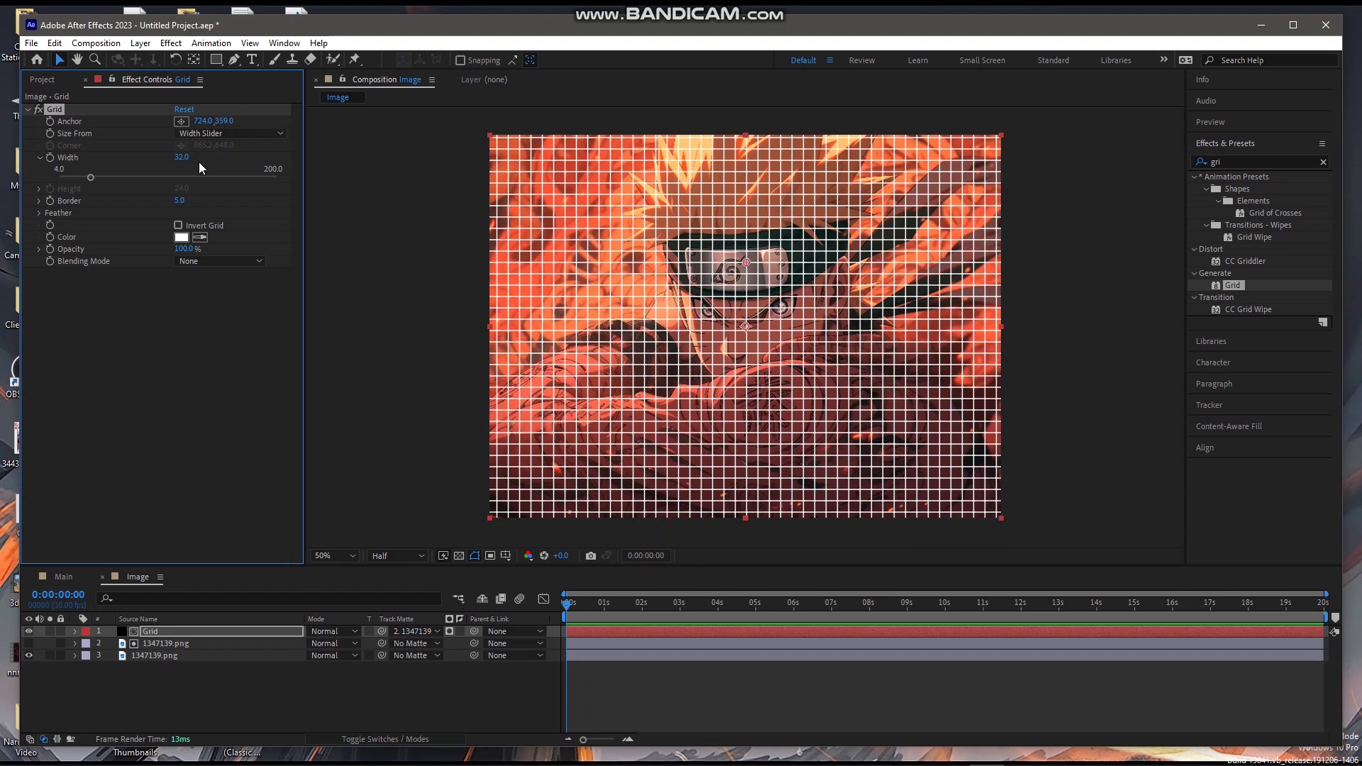
- Set the Grid effect's width to 358 and its border to 17
{"action": "left_click", "coordinate": [182, 157]}
{"action": "type", "text": "358"}
{"action": "key", "text": "Return"}
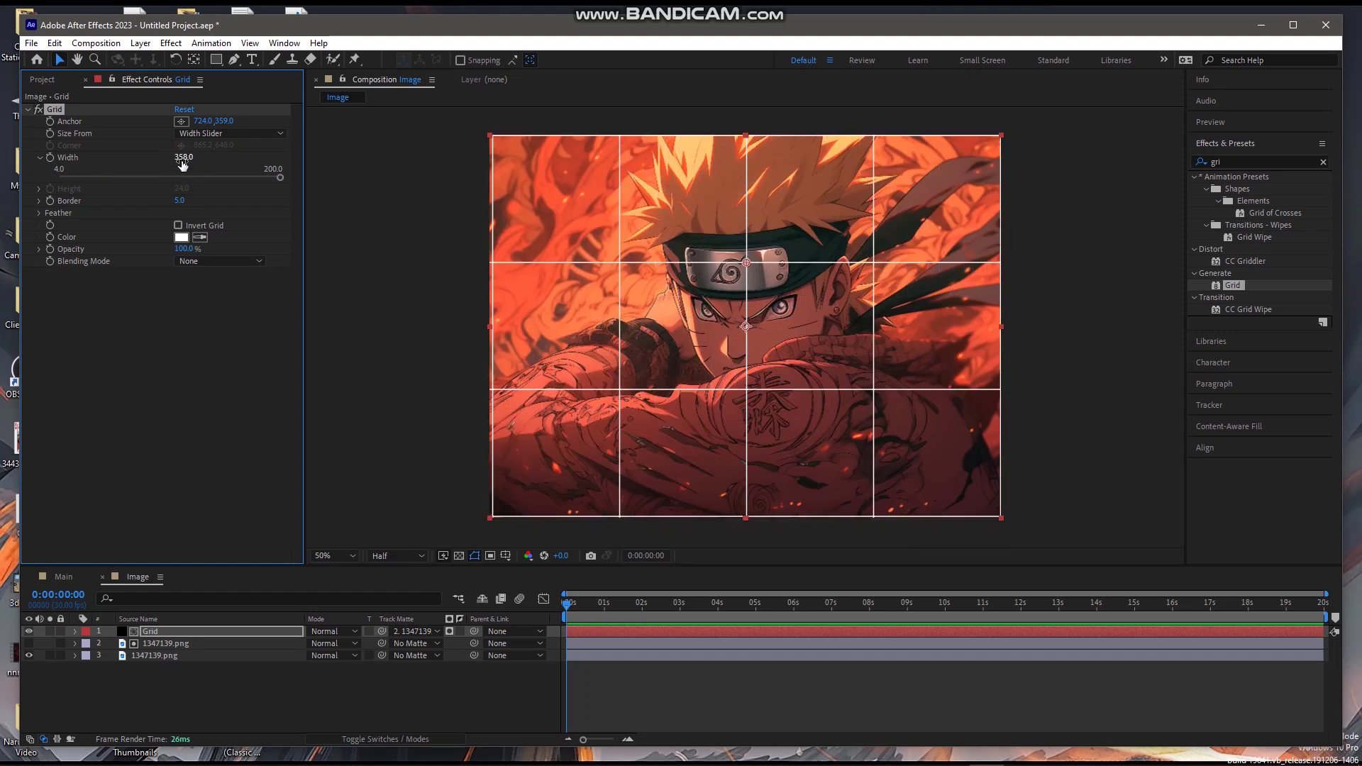
{"action": "left_click", "coordinate": [181, 201]}
{"action": "type", "text": "17"}
{"action": "key", "text": "Return"}
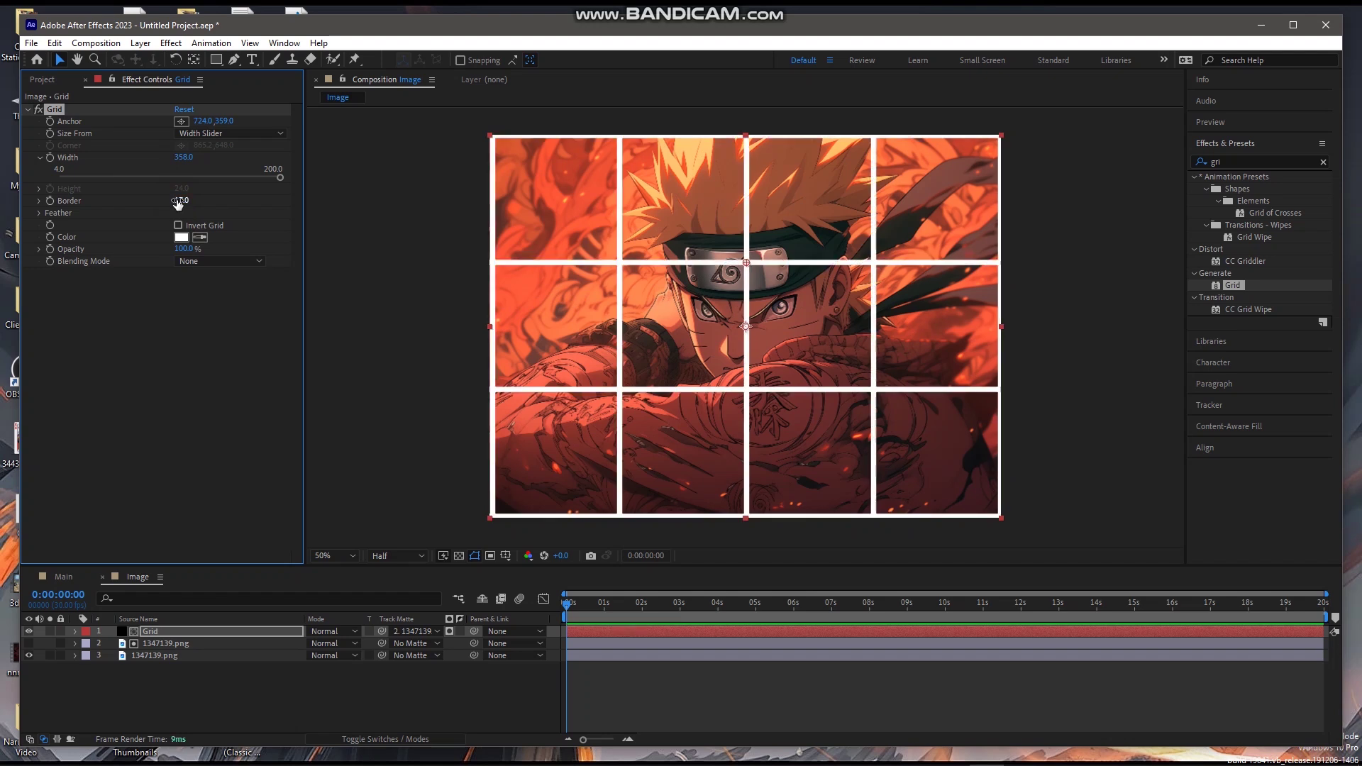
- Duplicate the Grid layer together with its effect and matte
{"action": "left_click", "coordinate": [216, 670]}
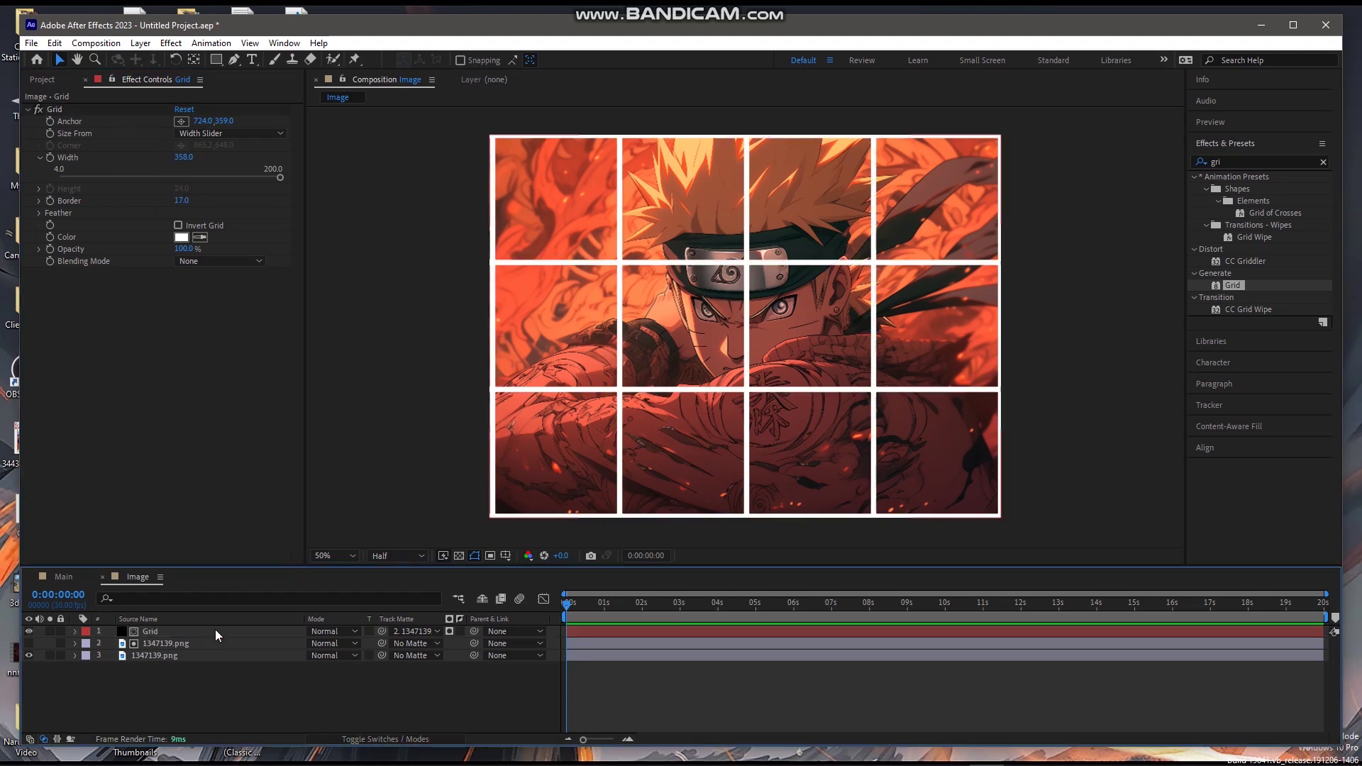
{"action": "left_click", "coordinate": [216, 631]}
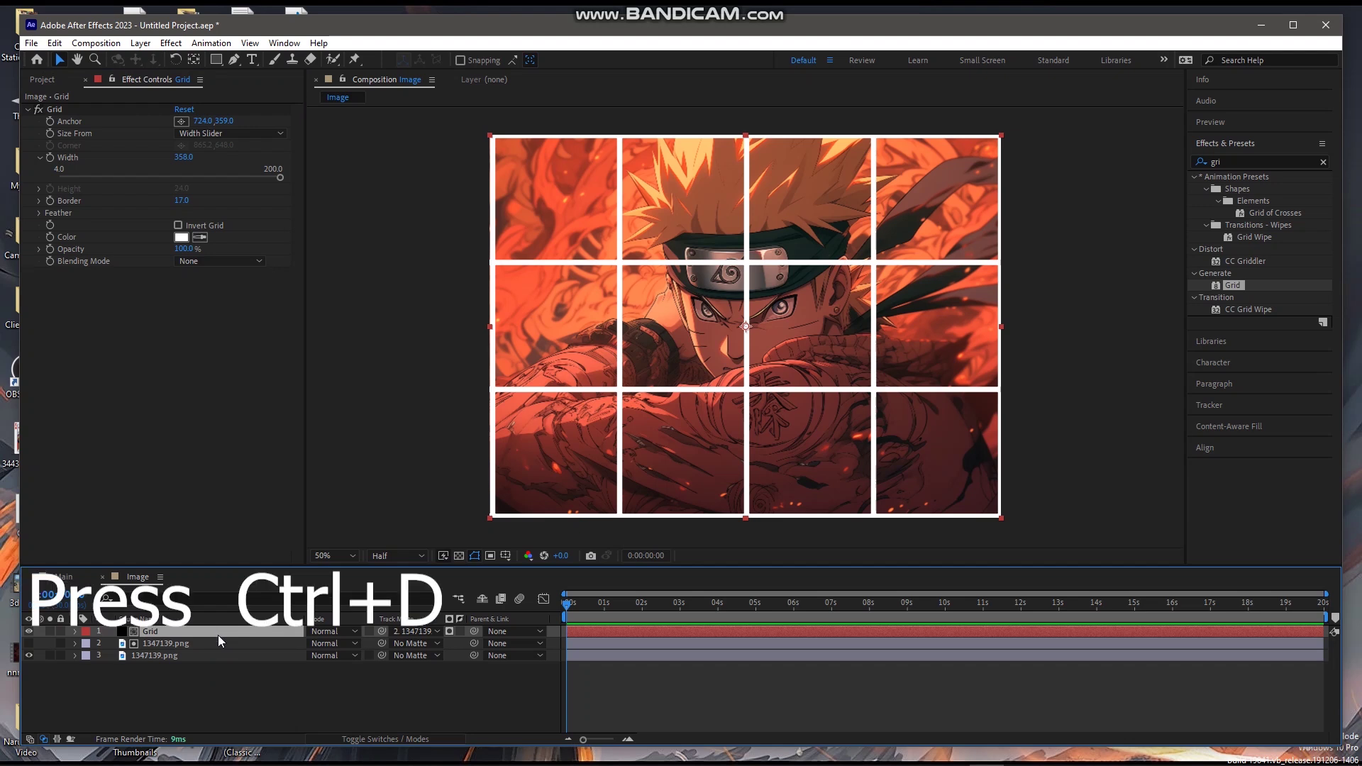
{"action": "key", "text": "ctrl+d"}
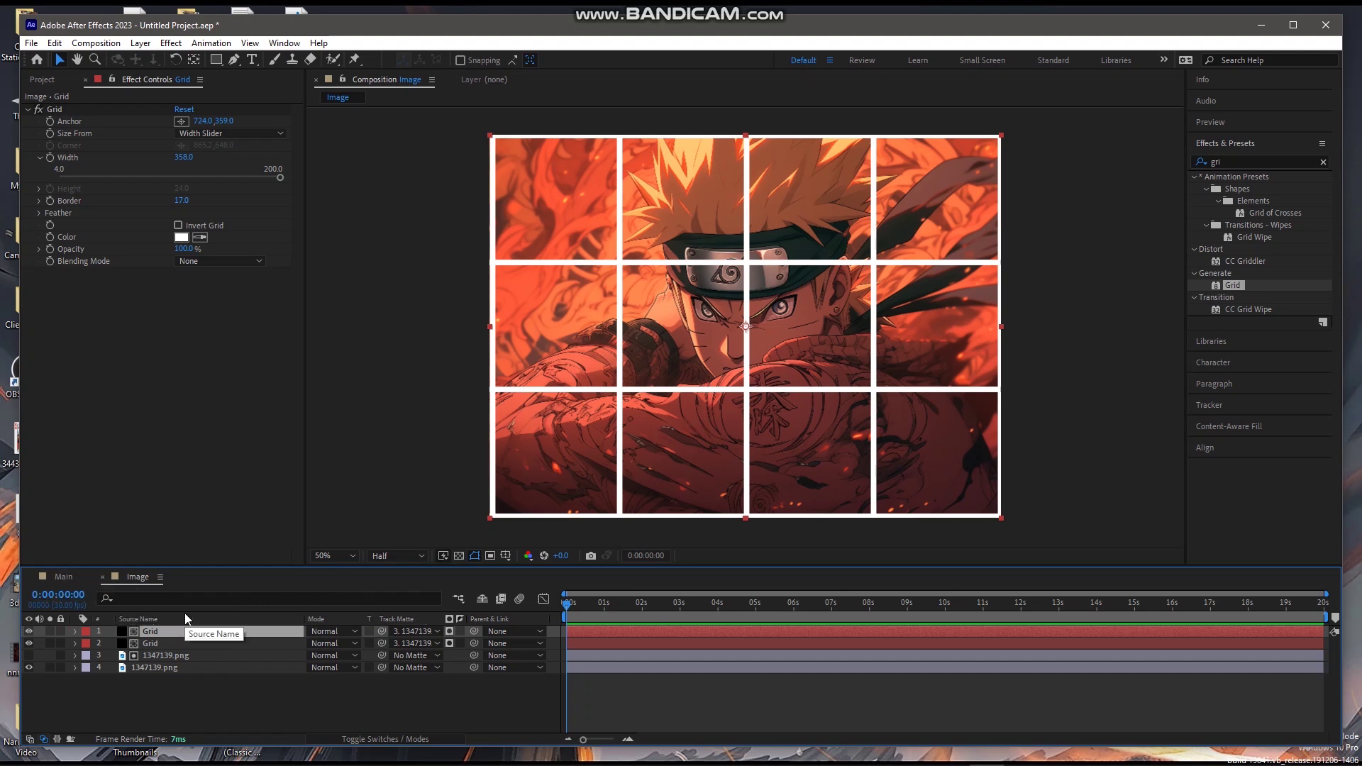
- Change the grid color of the upper Grid layer to black (000000)
{"action": "left_click", "coordinate": [182, 239]}
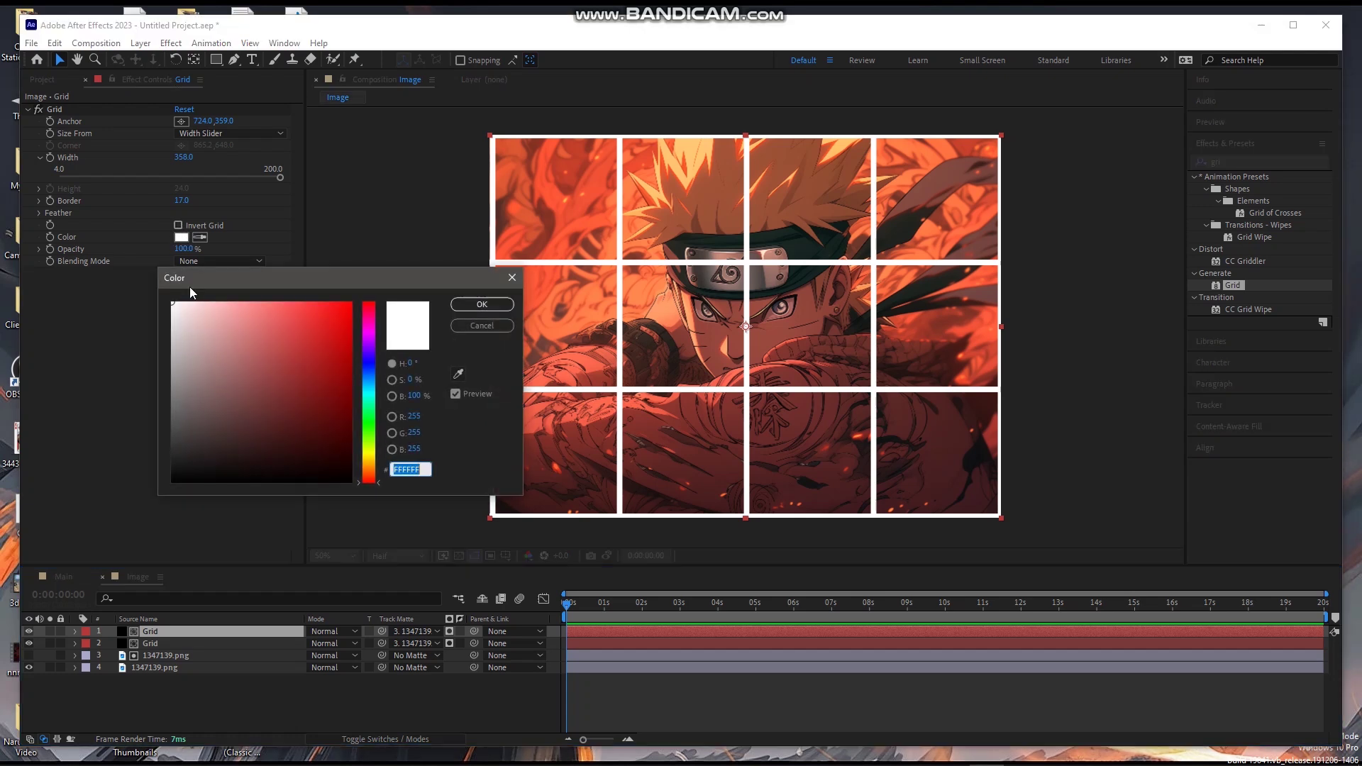
{"action": "left_click_drag", "start_coordinate": [199, 384], "coordinate": [159, 518]}
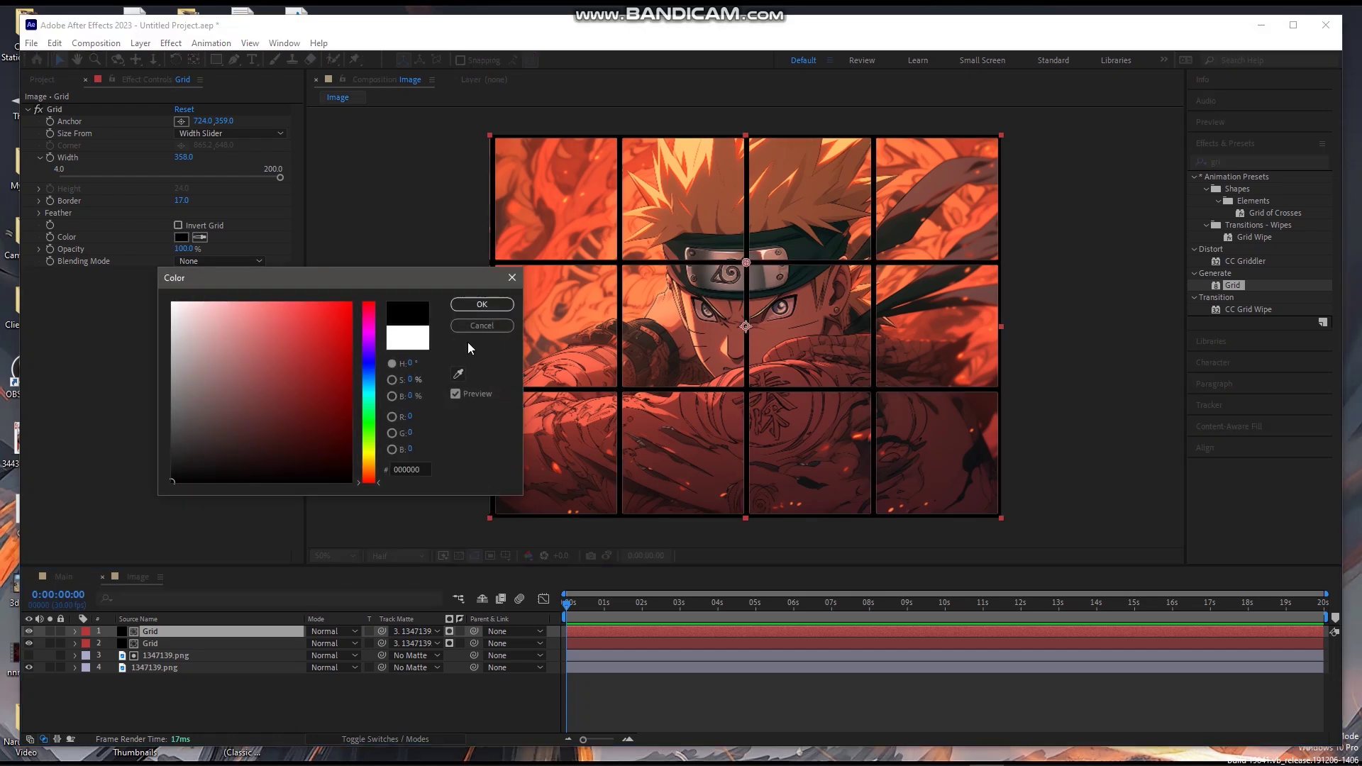
{"action": "left_click", "coordinate": [483, 305]}
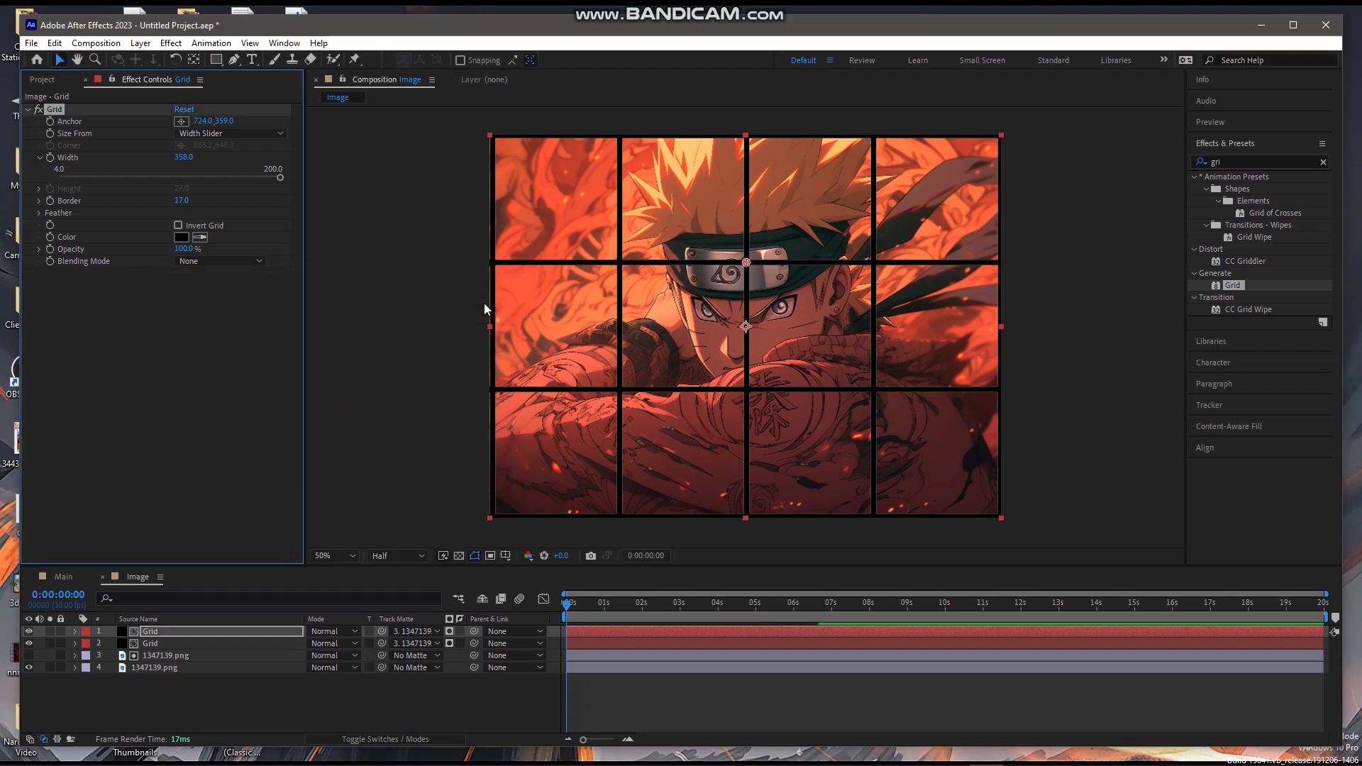
- Set the border of the upper black Grid effect to 15
{"action": "left_click", "coordinate": [182, 201]}
{"action": "type", "text": "1"}
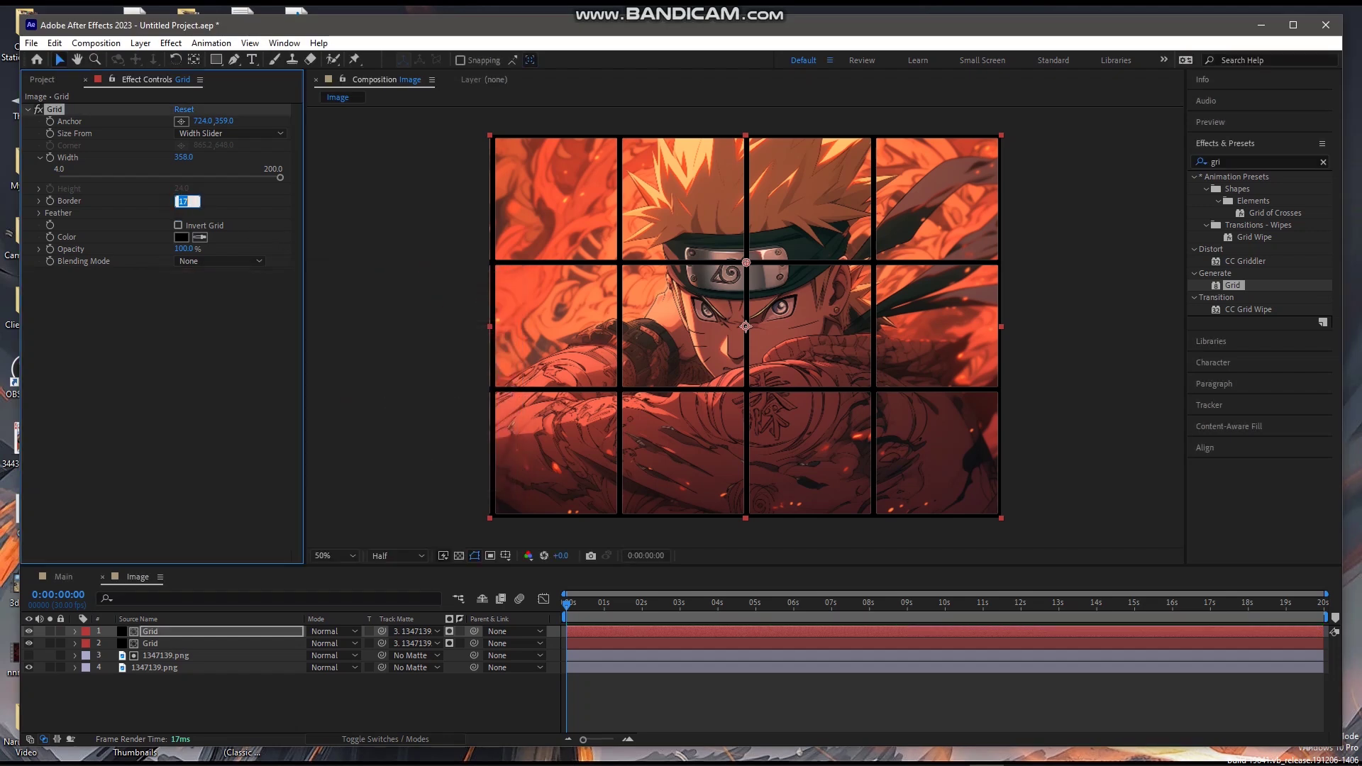
{"action": "type", "text": "4"}
{"action": "key", "text": "Return"}
{"action": "left_click", "coordinate": [186, 203]}
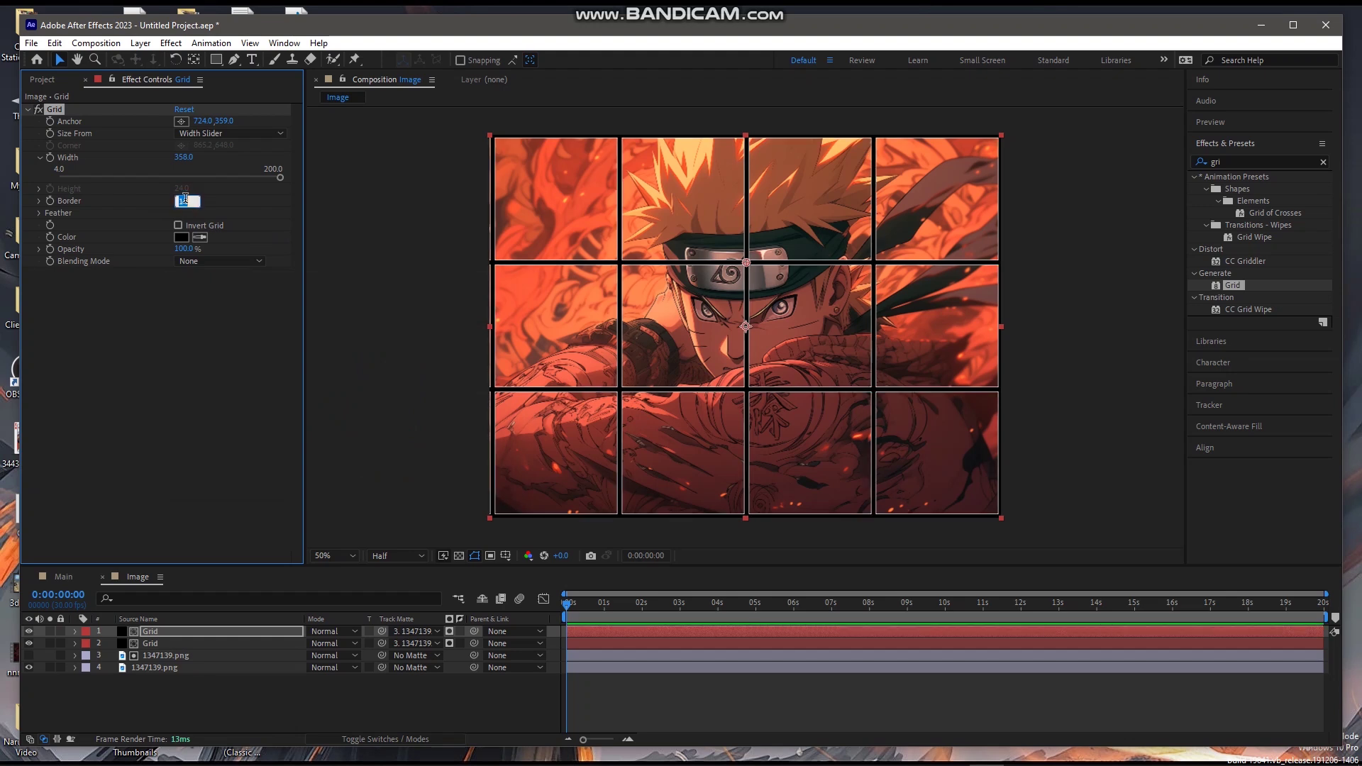
{"action": "type", "text": "15"}
{"action": "key", "text": "Return"}
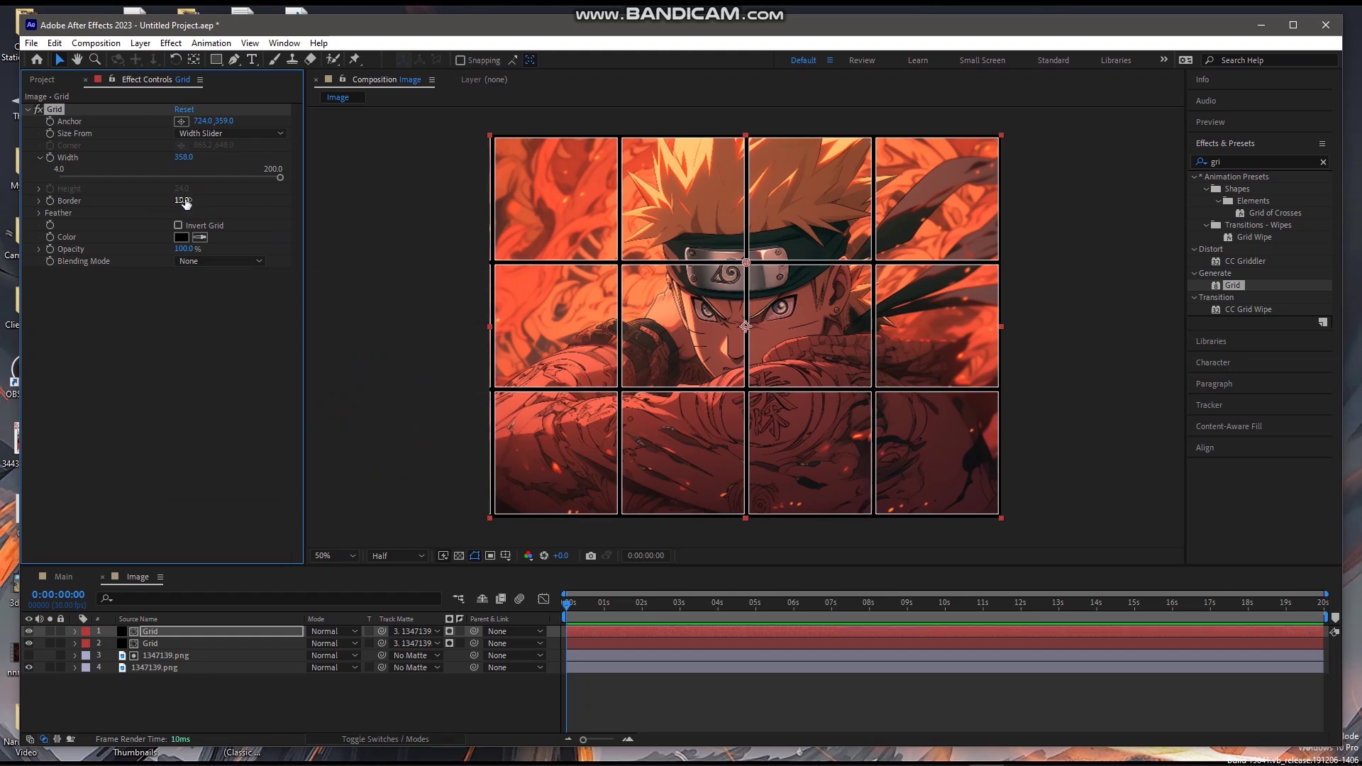
- Pre-compose both Grid layers and both 1347139.png layers into a new composition named Puzzle, moving all attributes into it
{"action": "left_click", "coordinate": [686, 492]}
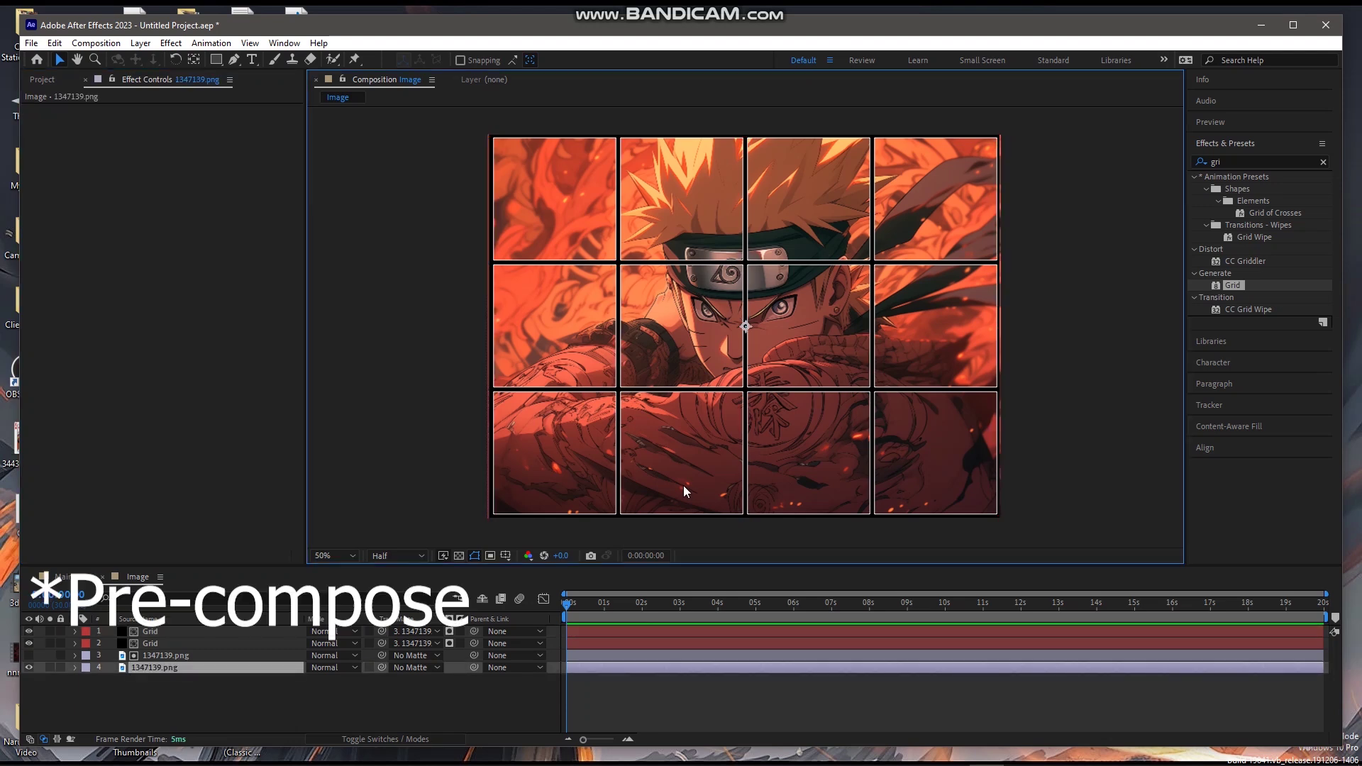
{"action": "left_click_drag", "start_coordinate": [193, 701], "coordinate": [215, 632]}
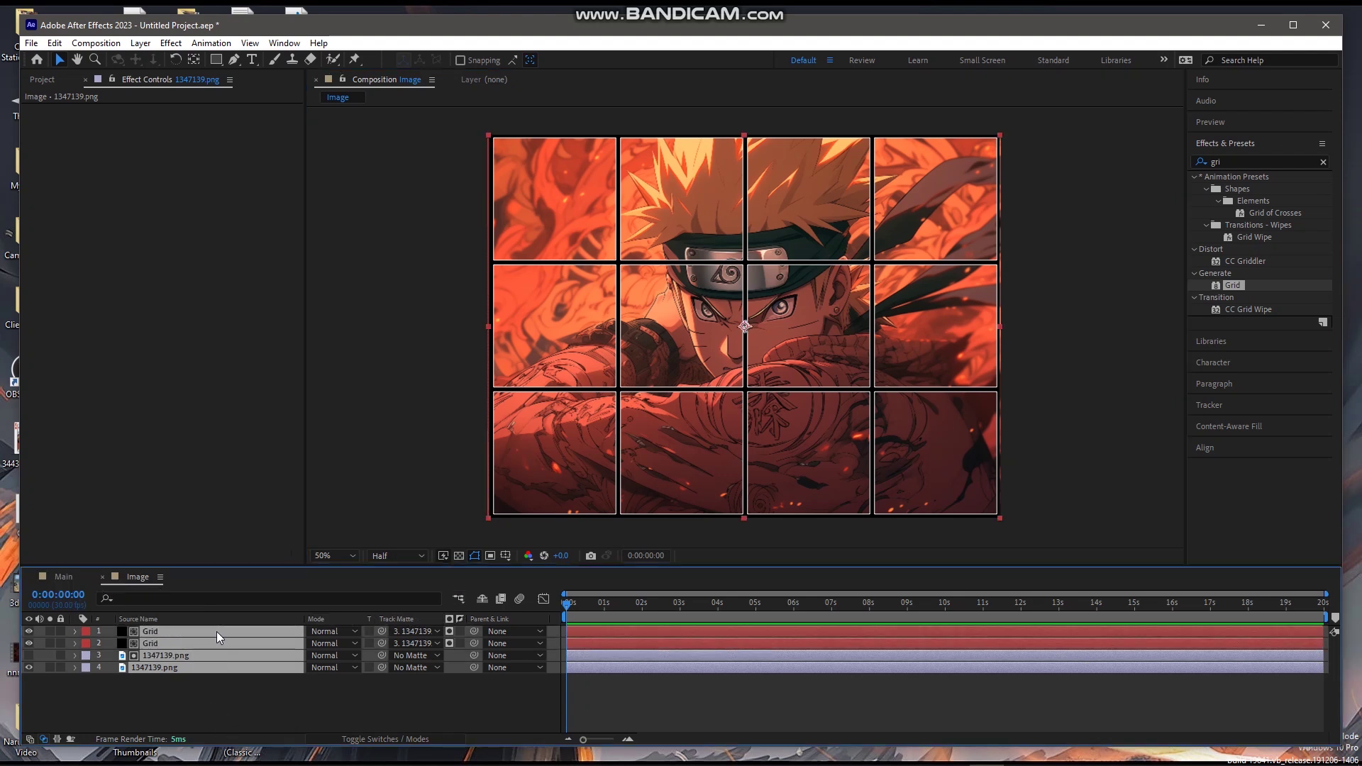
{"action": "left_click", "coordinate": [219, 696]}
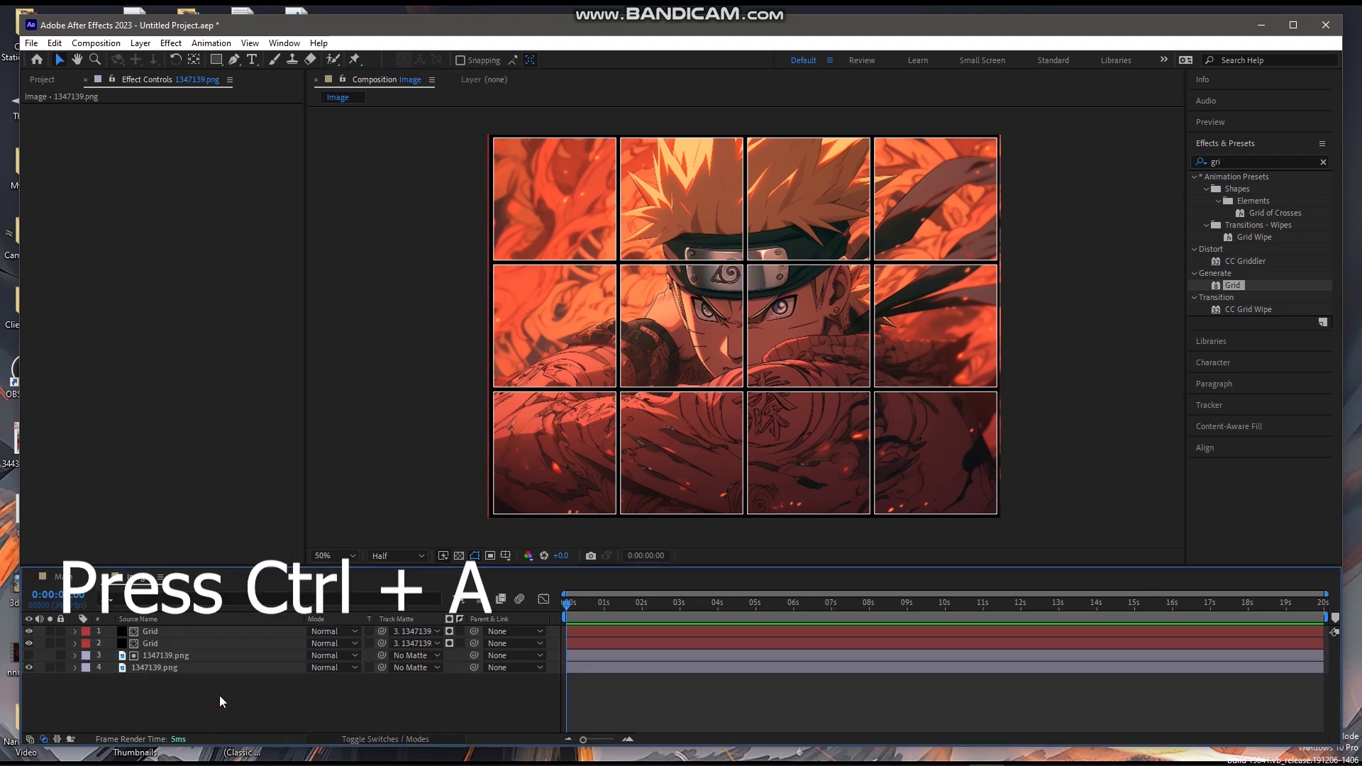
{"action": "key", "text": "ctrl+a"}
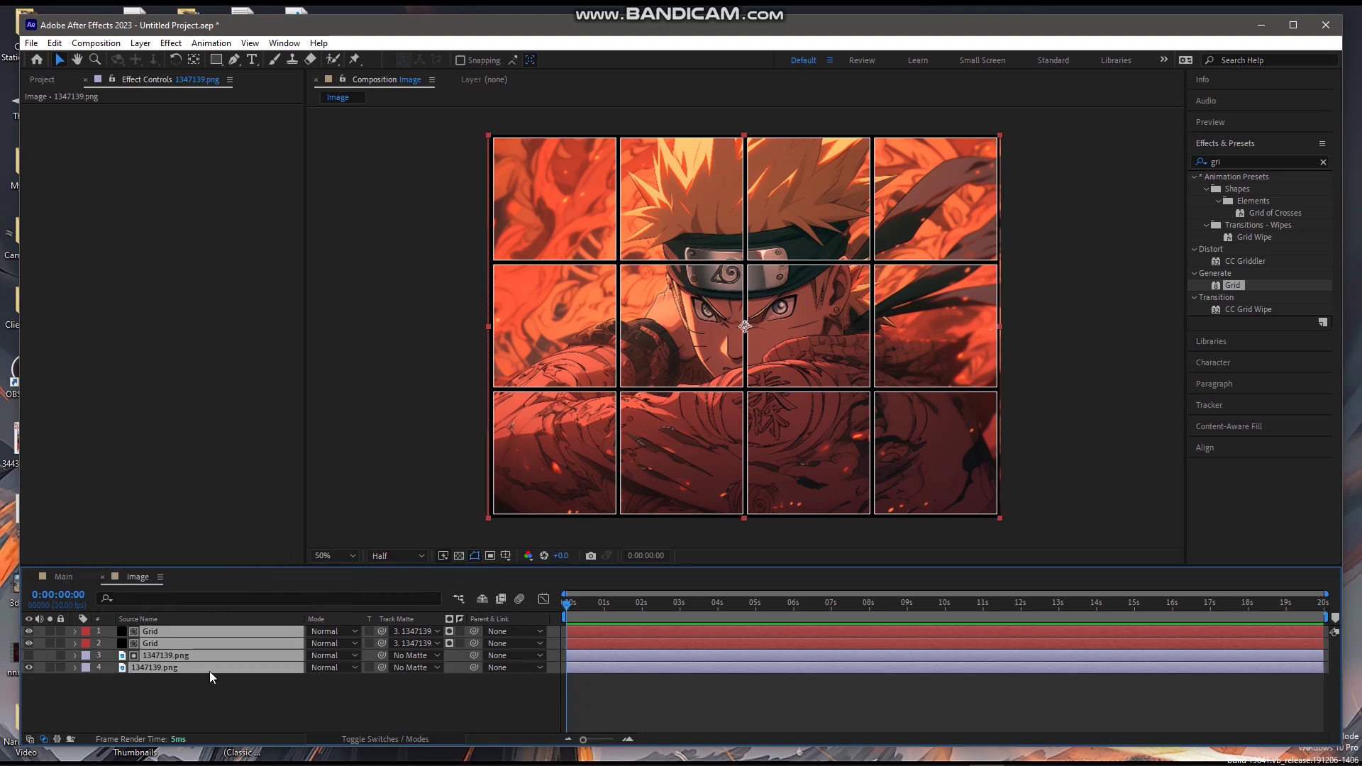
{"action": "right_click", "coordinate": [210, 667]}
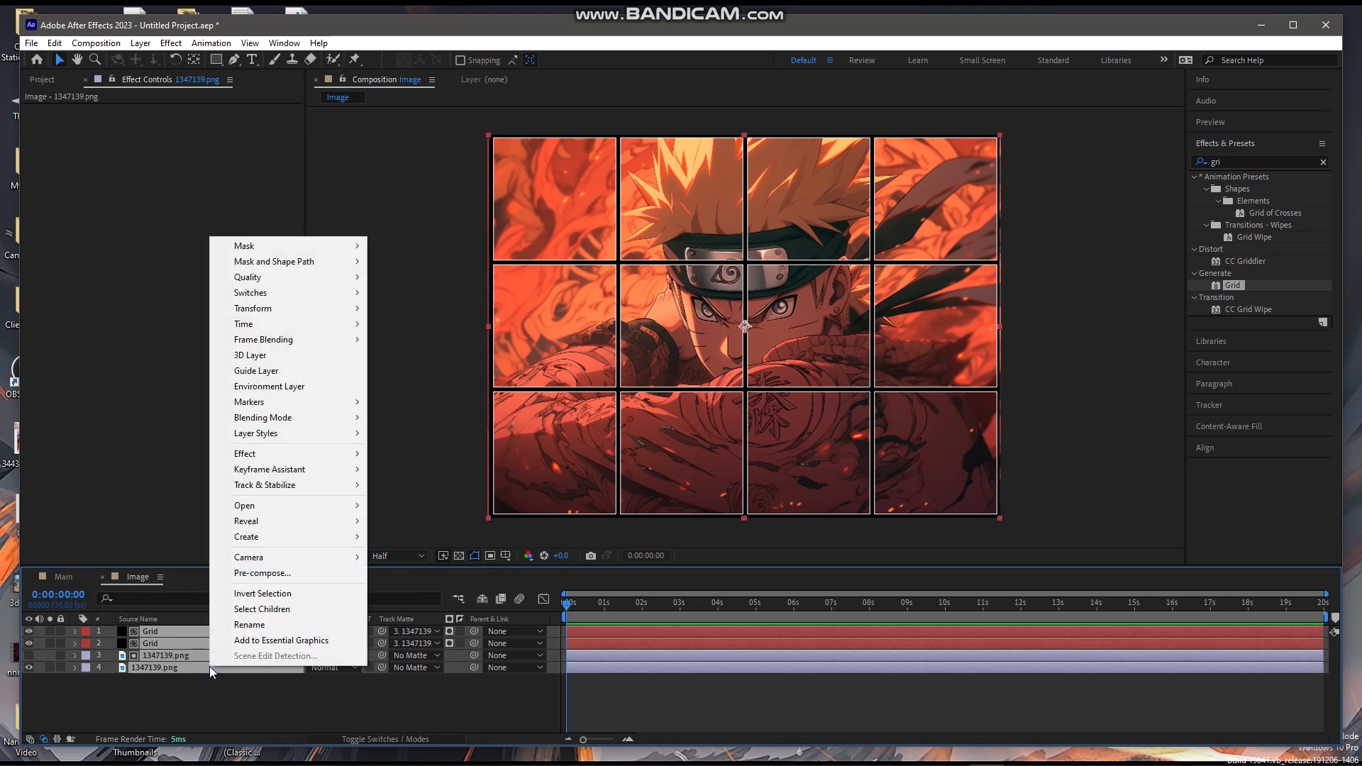
{"action": "left_click", "coordinate": [266, 573]}
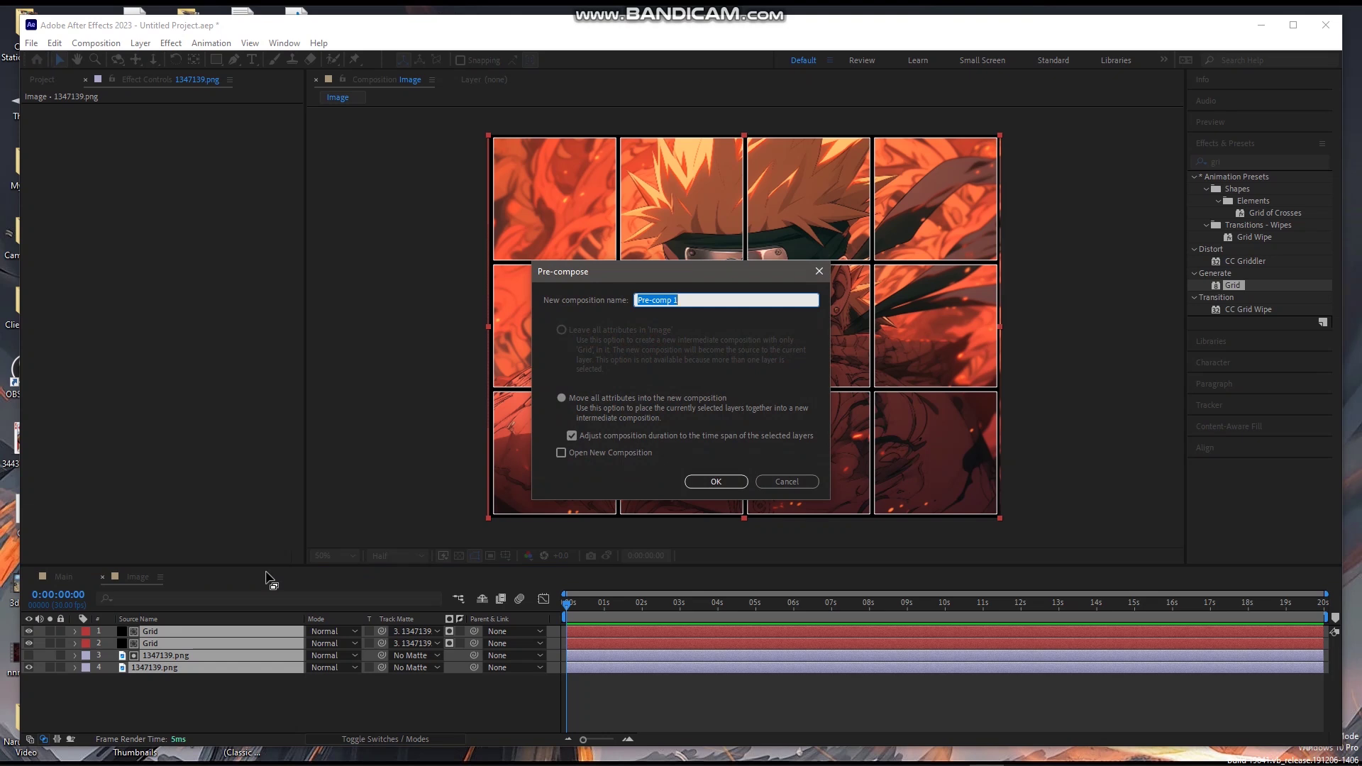
{"action": "type", "text": "Puzzle"}
{"action": "left_click", "coordinate": [731, 482]}
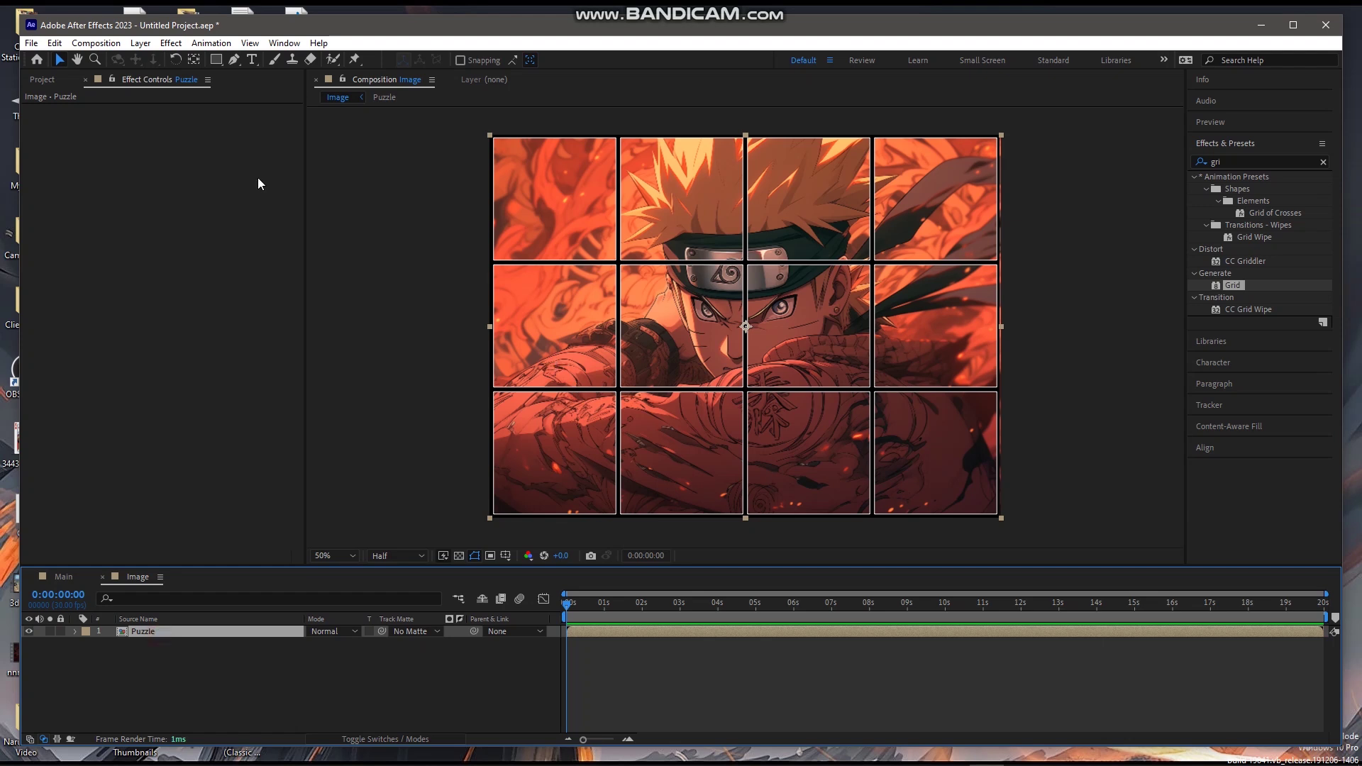
- Draw a rectangular mask on the Puzzle layer around the first grid cell of the top row, centred on the surrounding grid lines
{"action": "left_click", "coordinate": [219, 60]}
{"action": "left_click", "coordinate": [259, 62]}
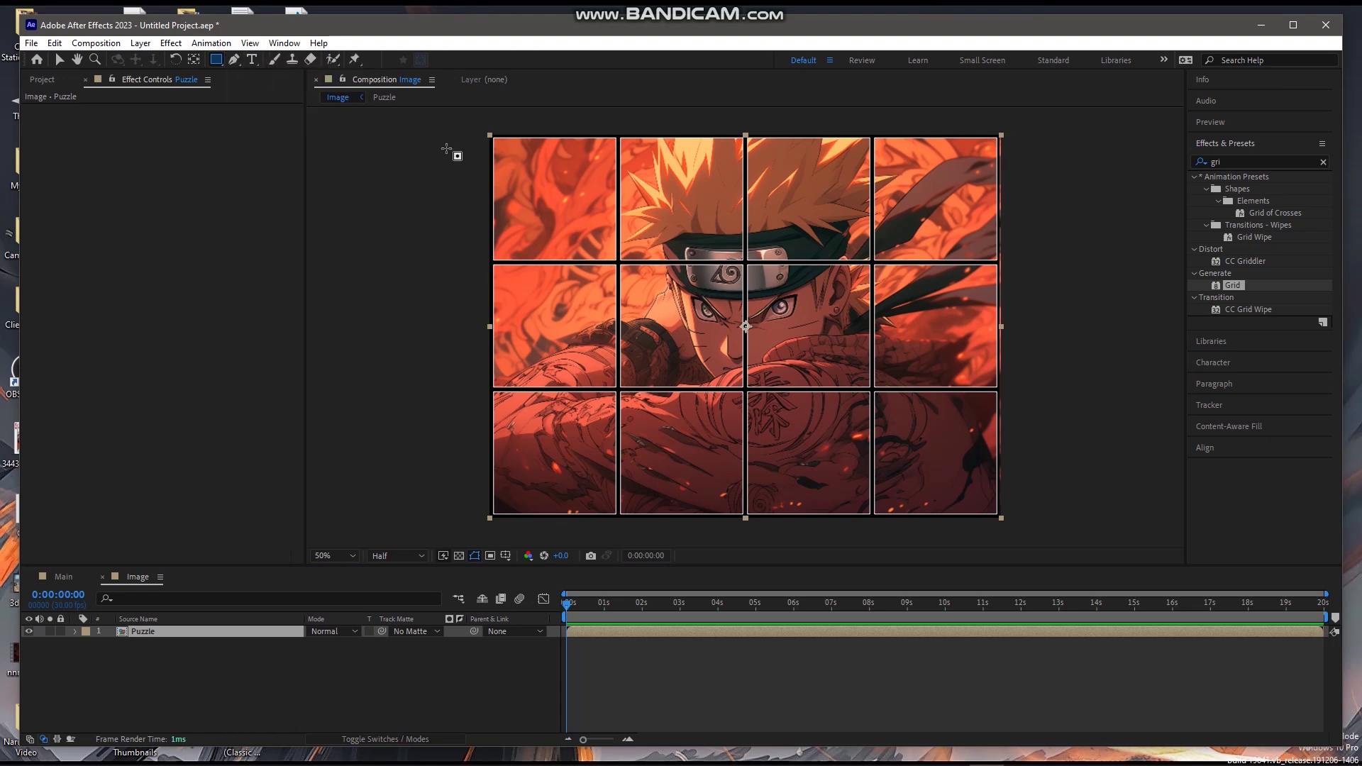
{"action": "scroll", "coordinate": [523, 211], "scroll_direction": "up", "scroll_amount": 1}
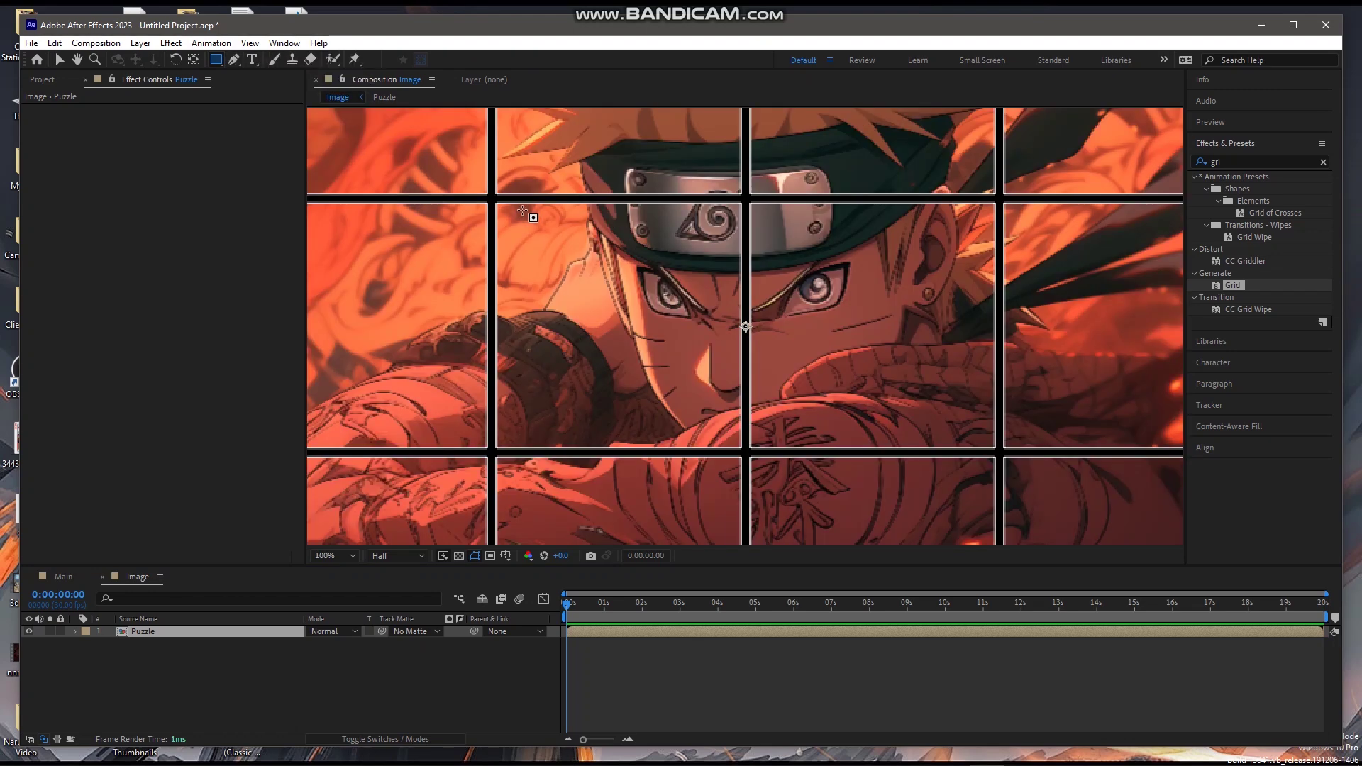
{"action": "left_click_drag", "start_coordinate": [469, 197], "coordinate": [657, 388]}
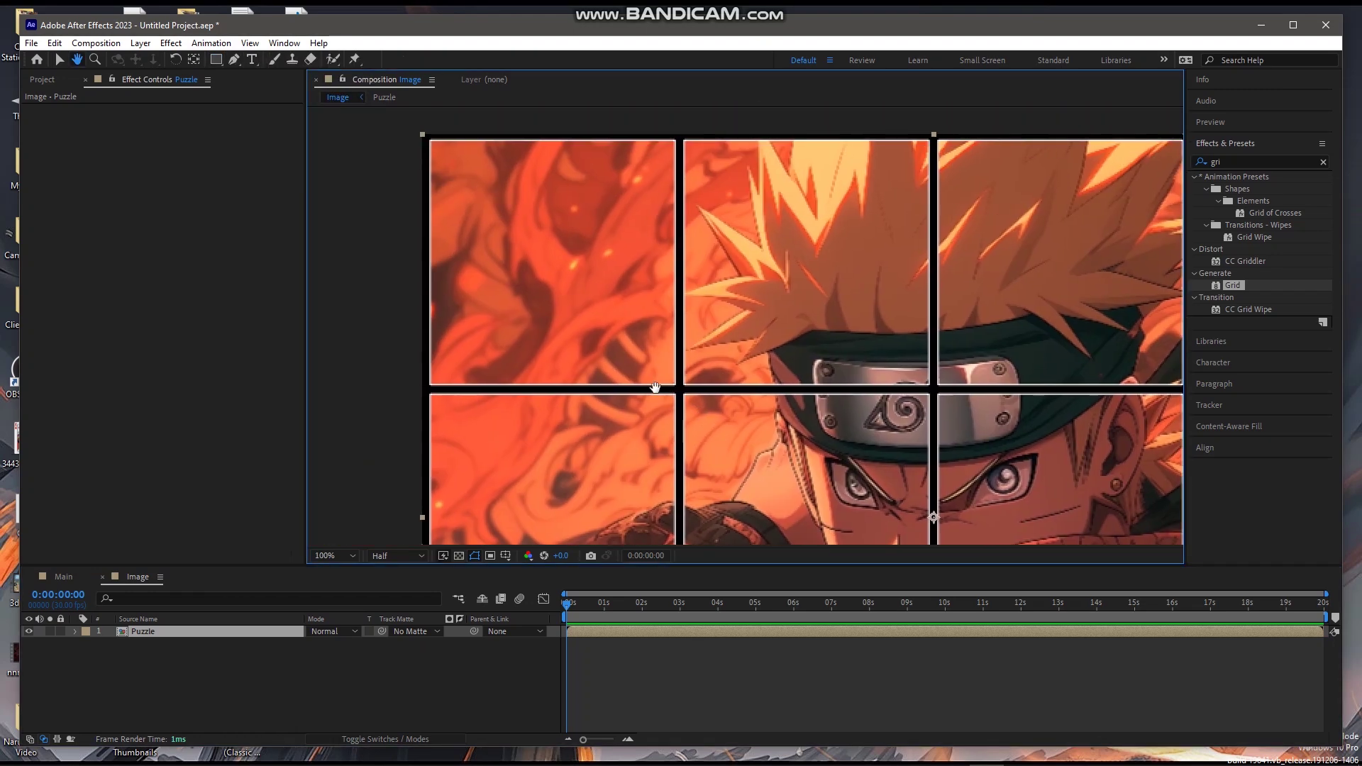
{"action": "key", "text": "q"}
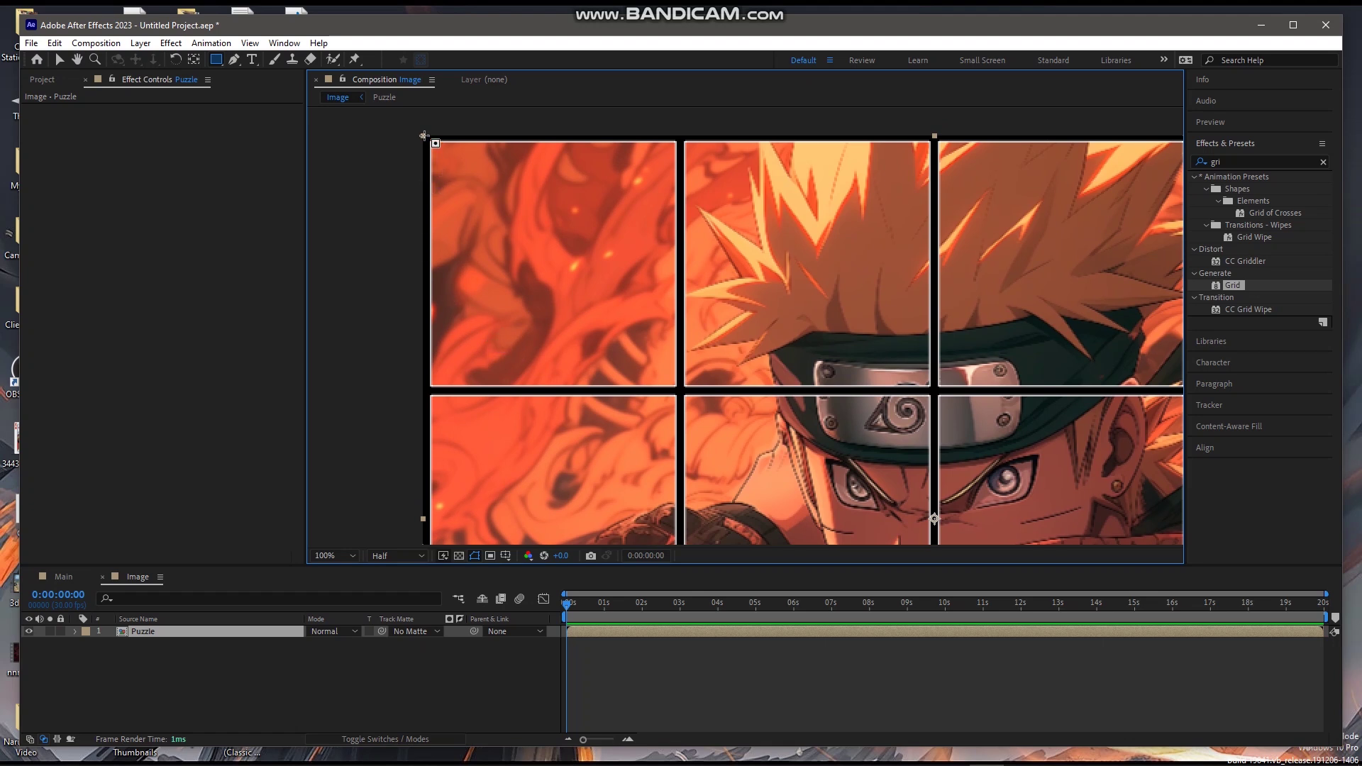
{"action": "left_click_drag", "start_coordinate": [423, 136], "coordinate": [681, 391]}
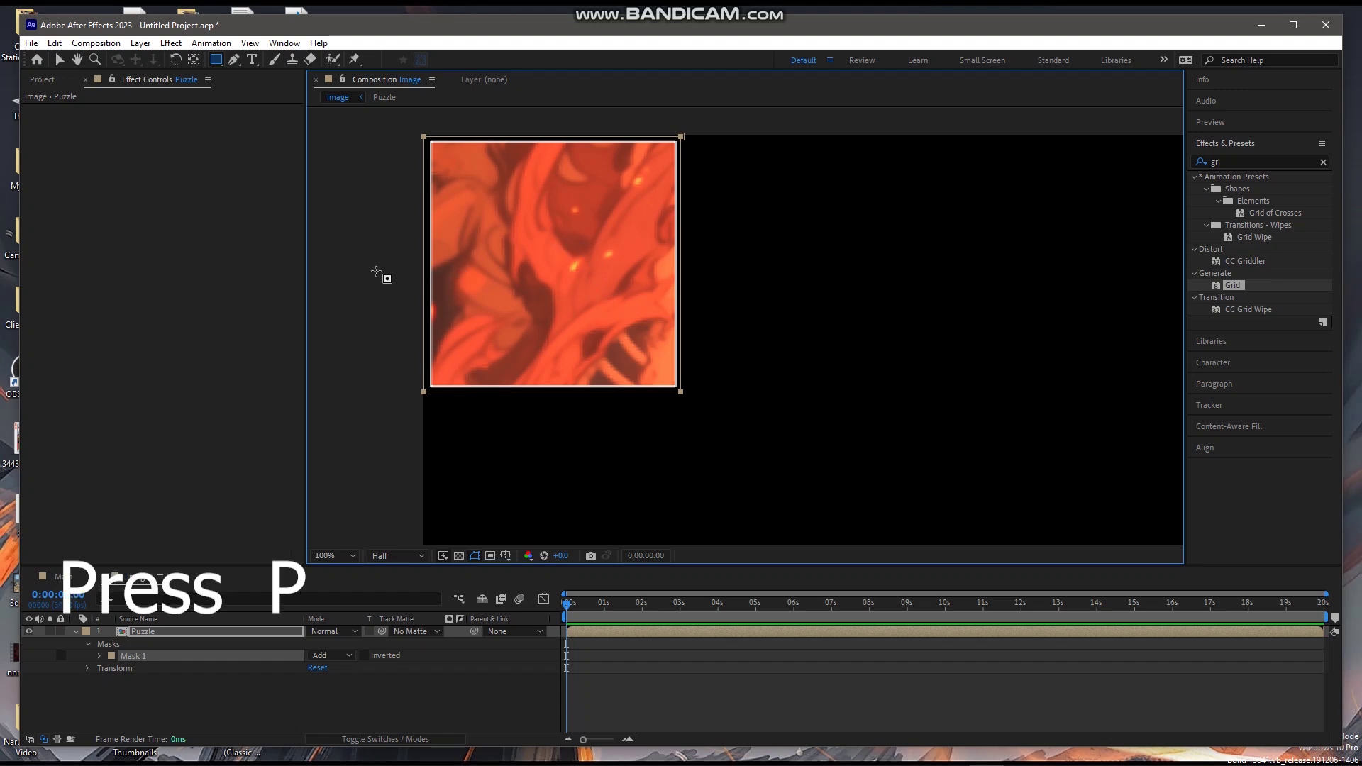
{"action": "key", "text": "v"}
{"action": "left_click", "coordinate": [75, 632]}
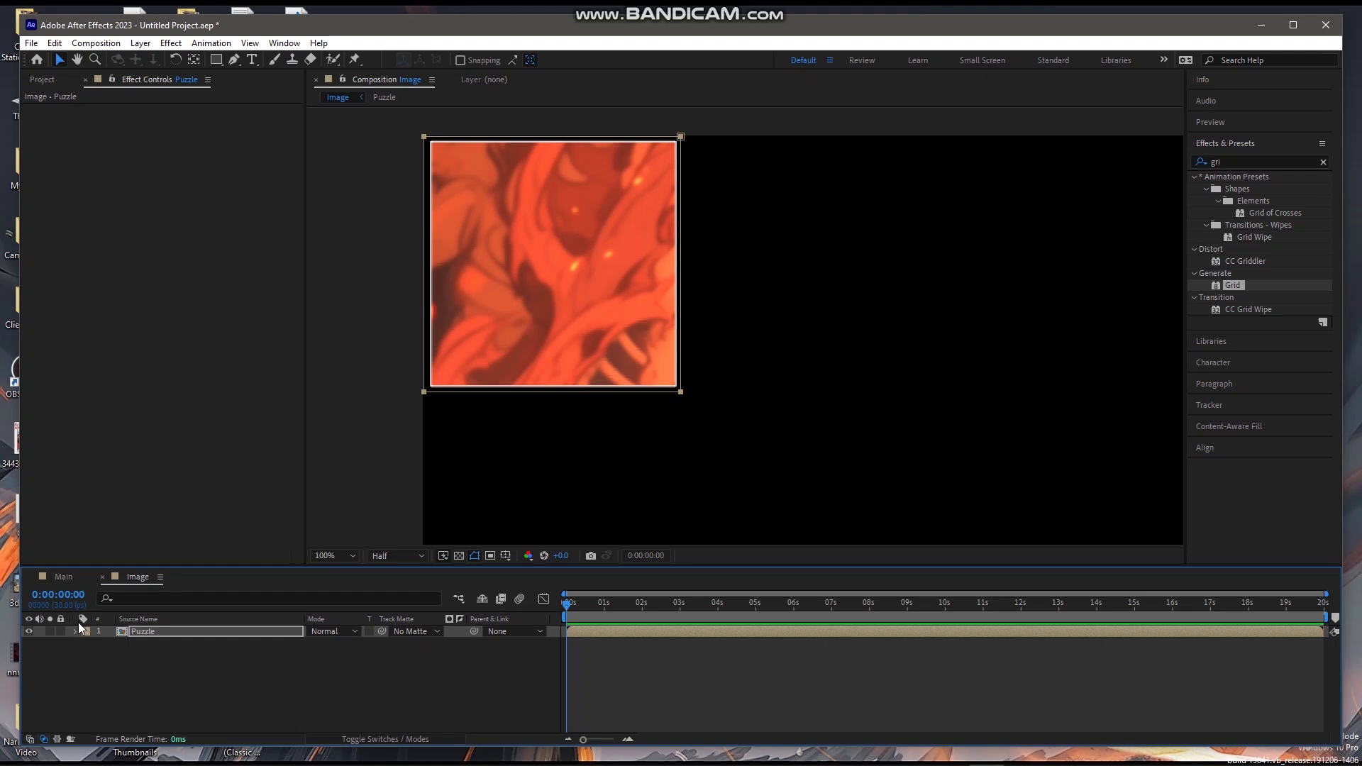
- Duplicate the masked Puzzle layer and rename the copy P2
{"action": "left_click", "coordinate": [180, 631]}
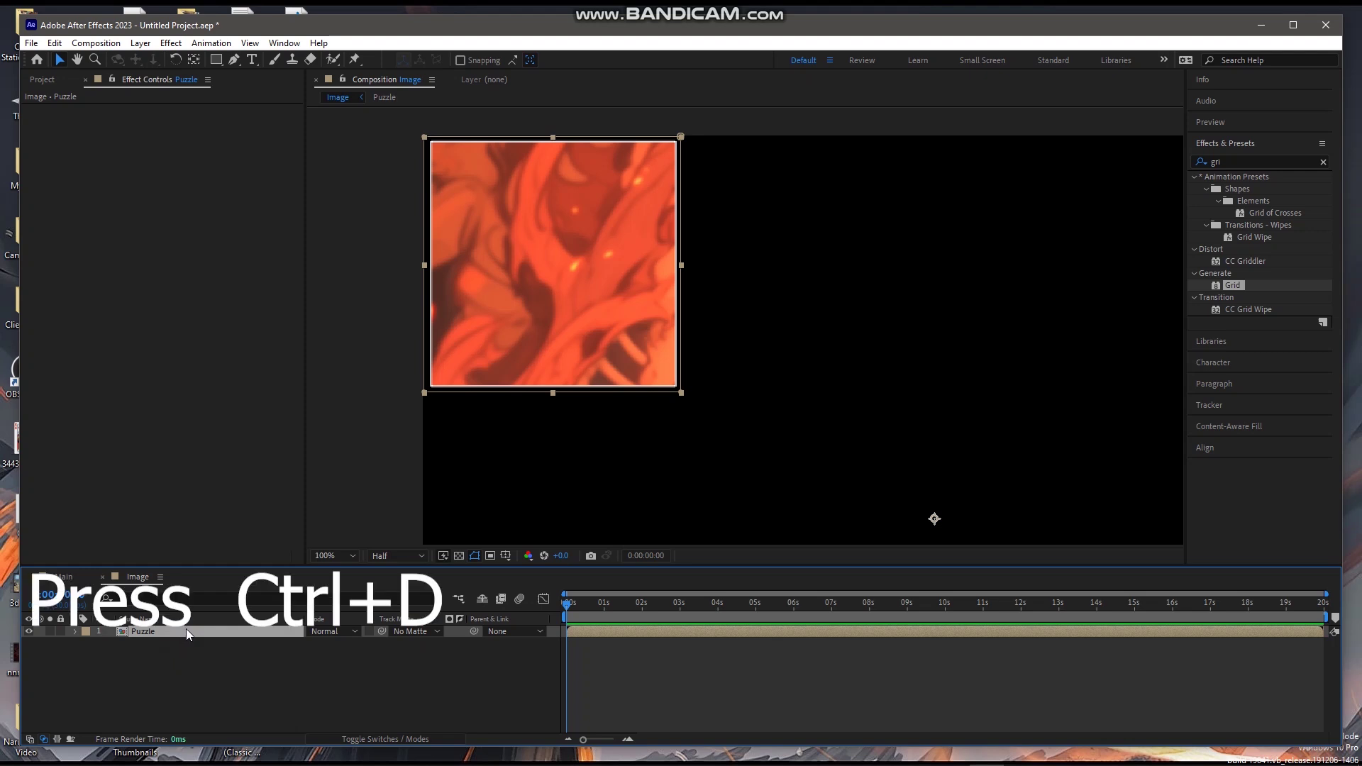
{"action": "key", "text": "ctrl+d"}
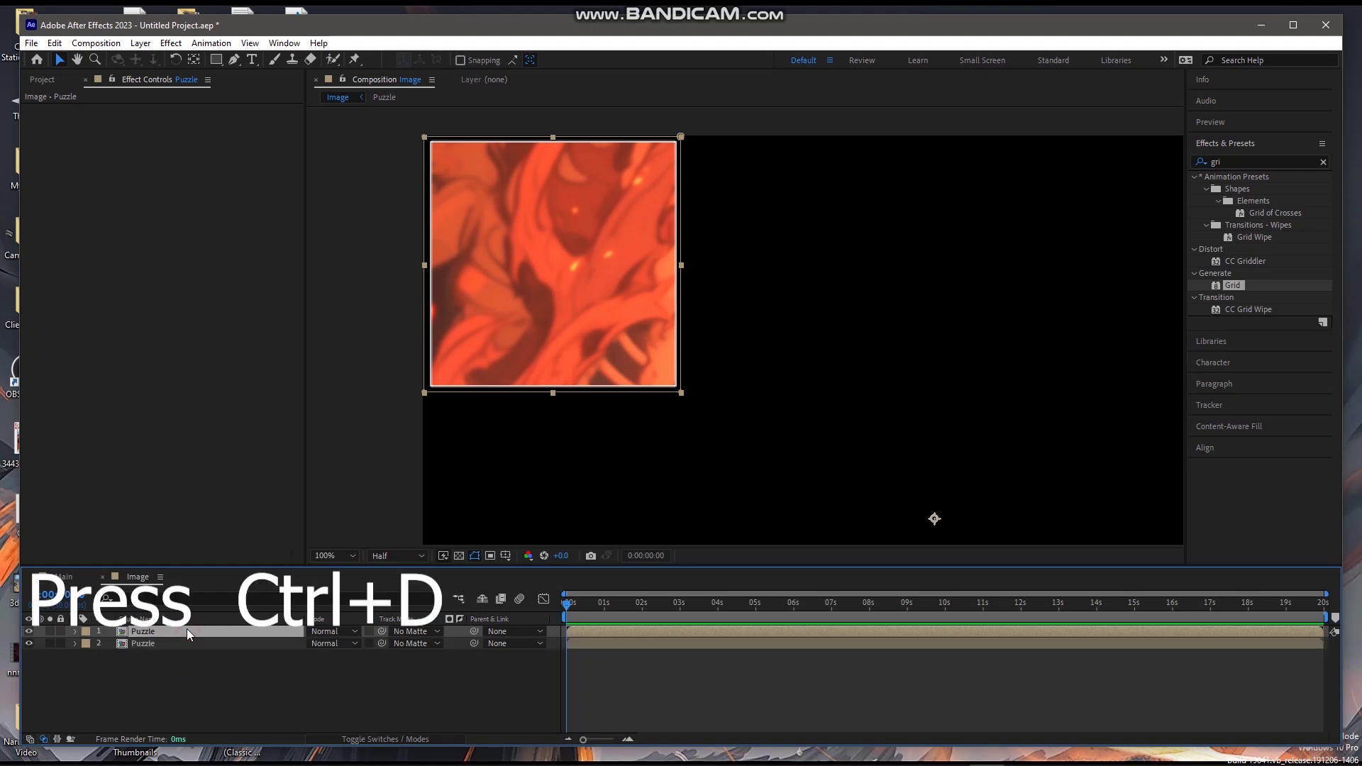
{"action": "key", "text": "Return"}
{"action": "type", "text": "p2"}
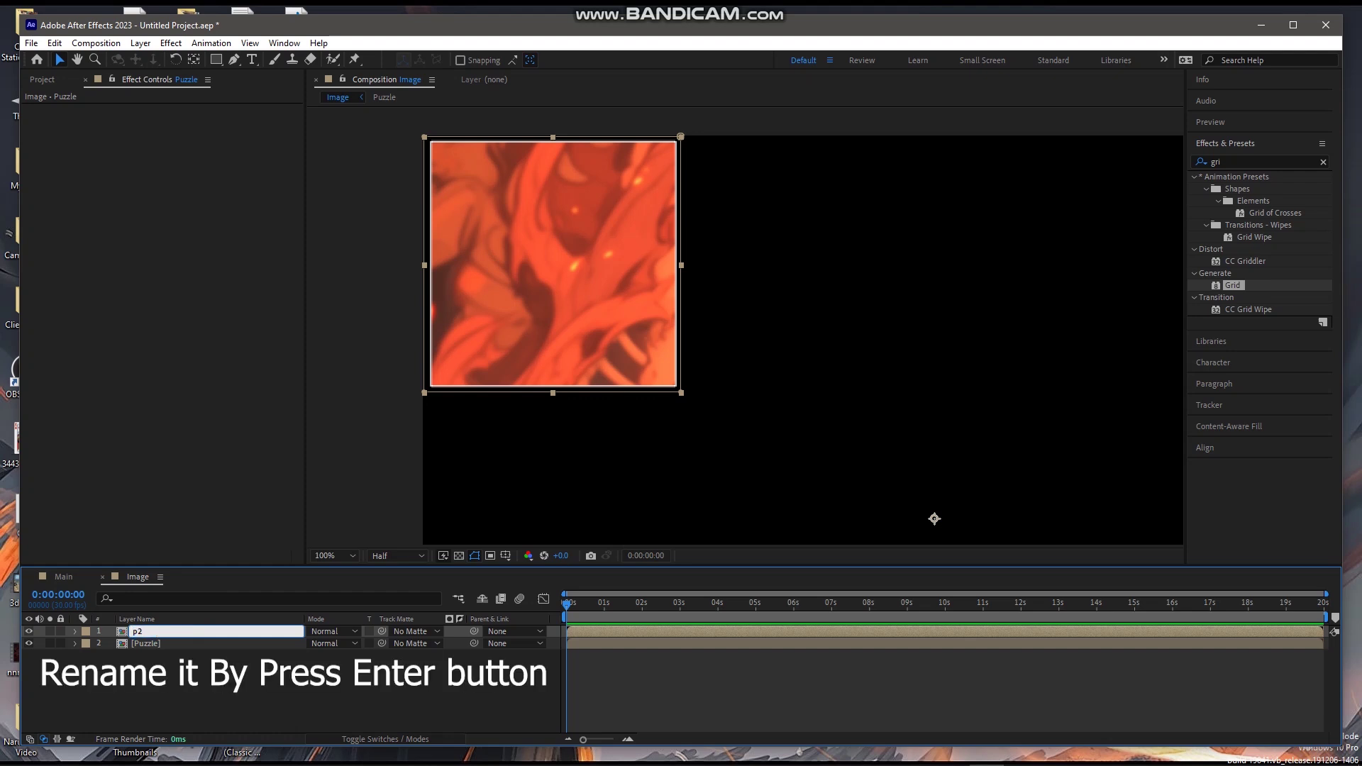
{"action": "type", "text": "P2"}
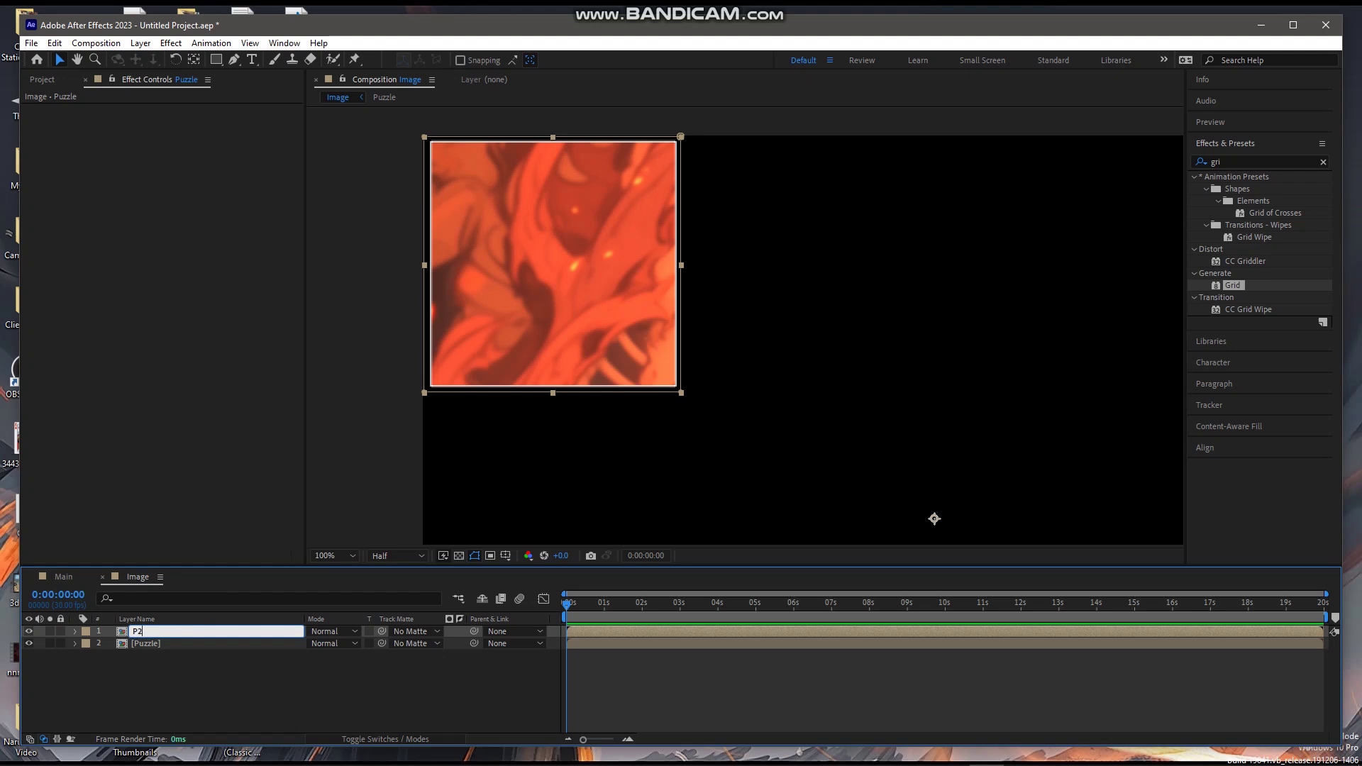
{"action": "key", "text": "Return"}
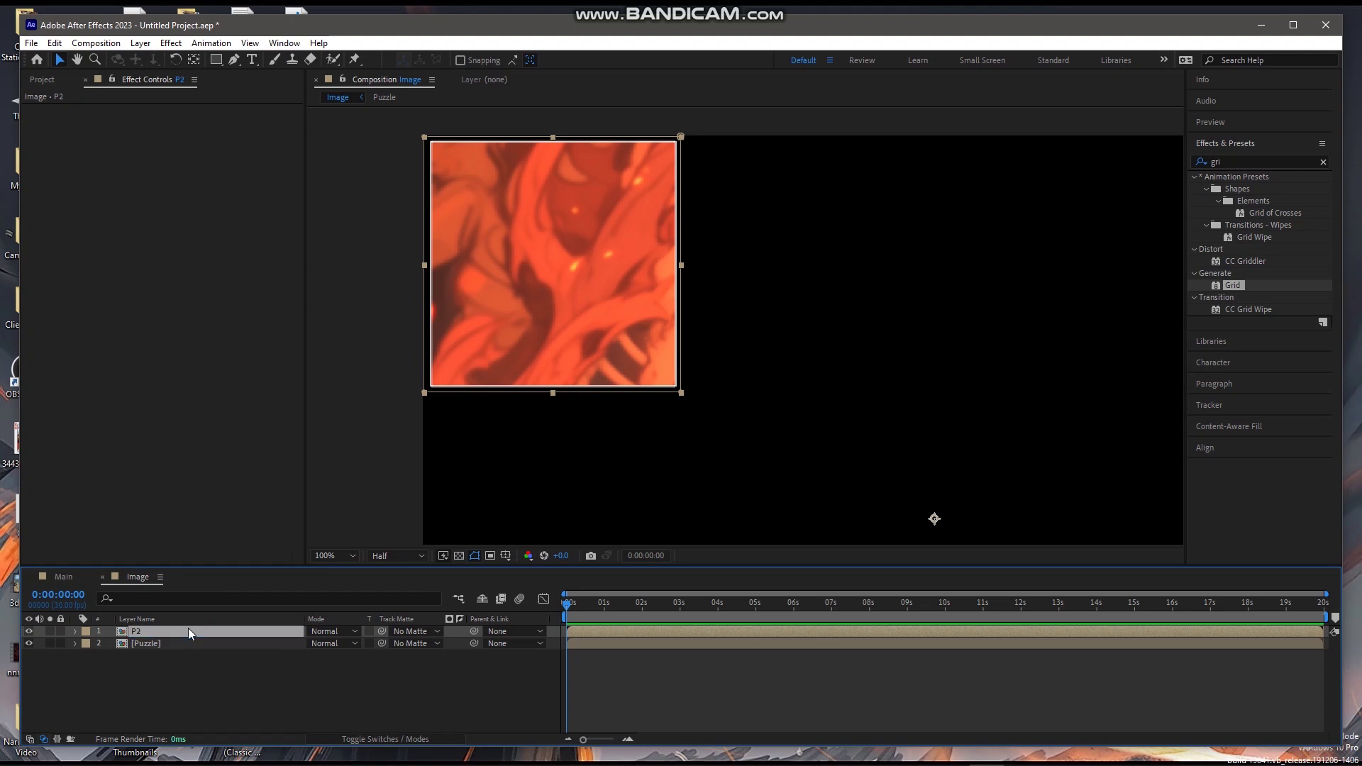
- Move only the mask of P2 across to frame the second grid cell in the top row
{"action": "double_click", "coordinate": [604, 137]}
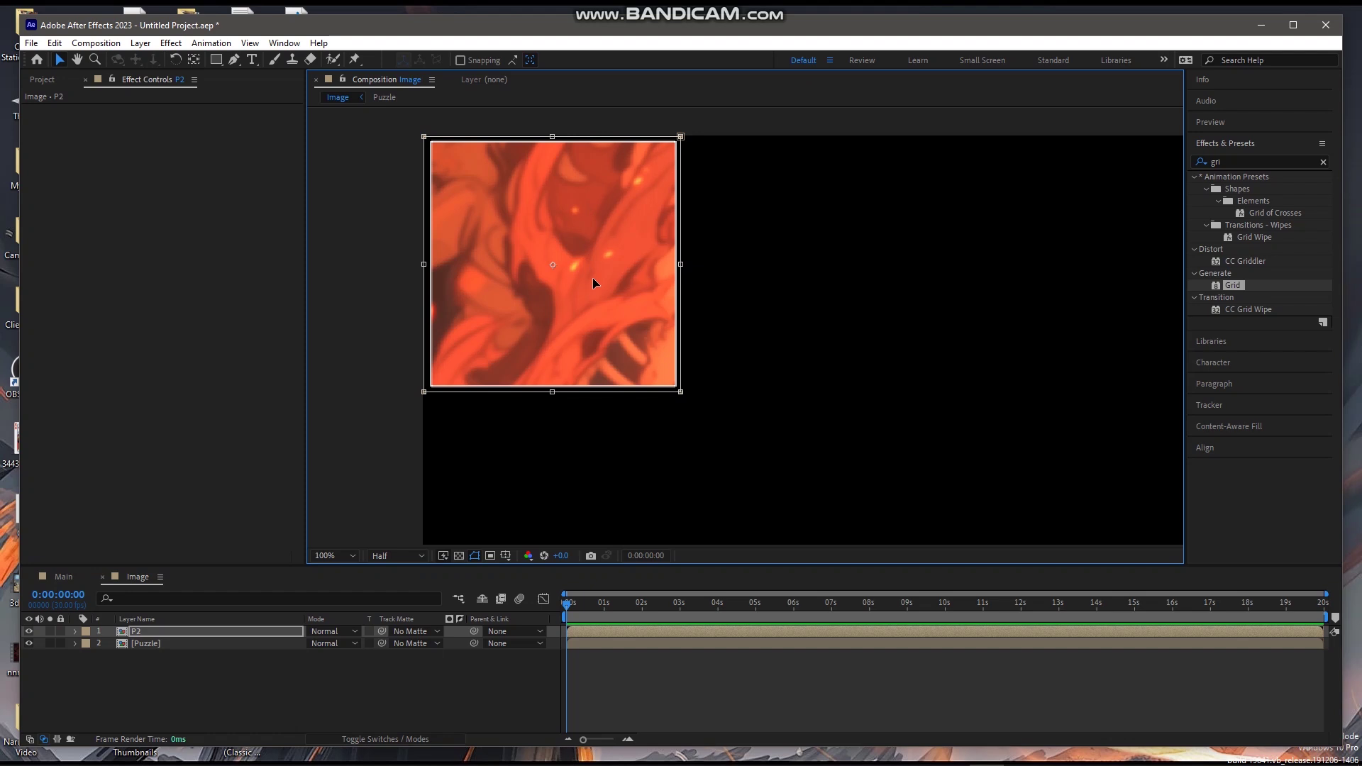
{"action": "left_click_drag", "start_coordinate": [593, 278], "coordinate": [846, 274]}
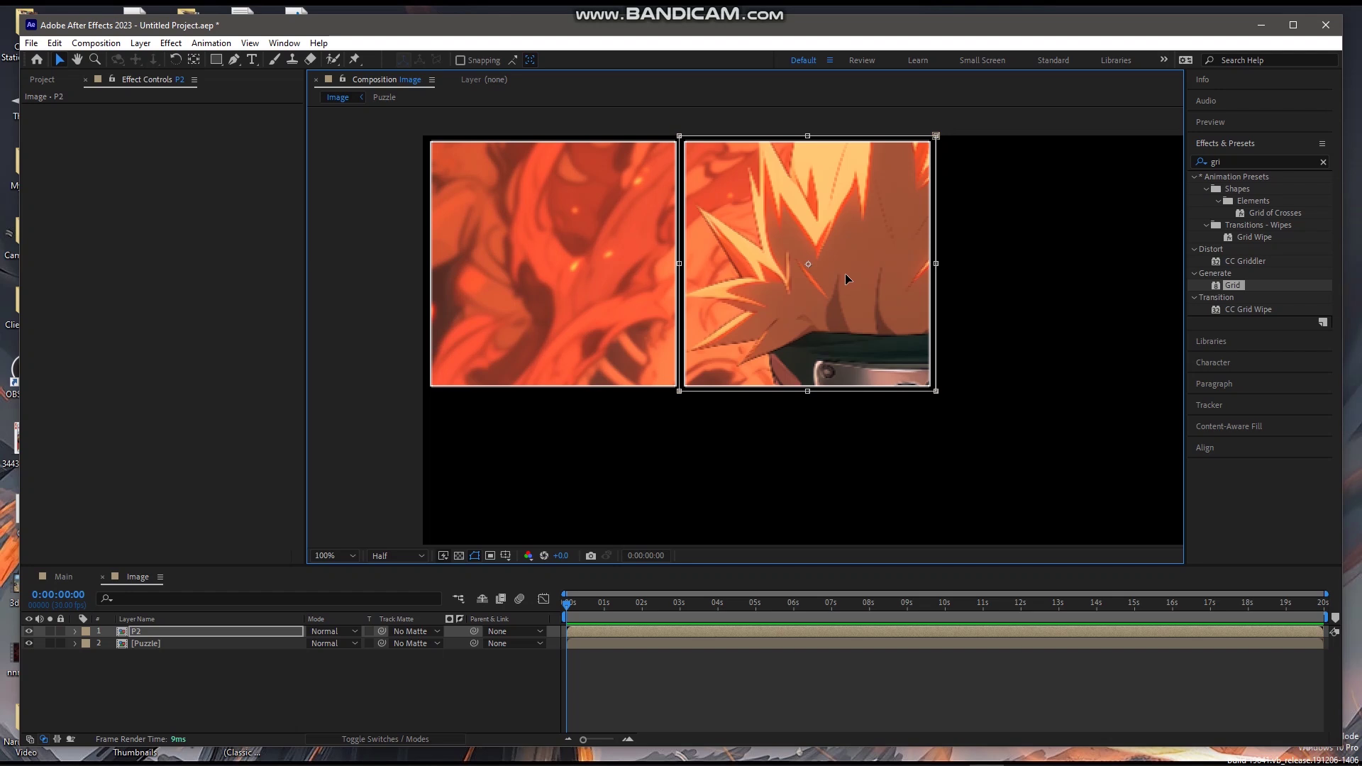
{"action": "key", "text": "super+d"}
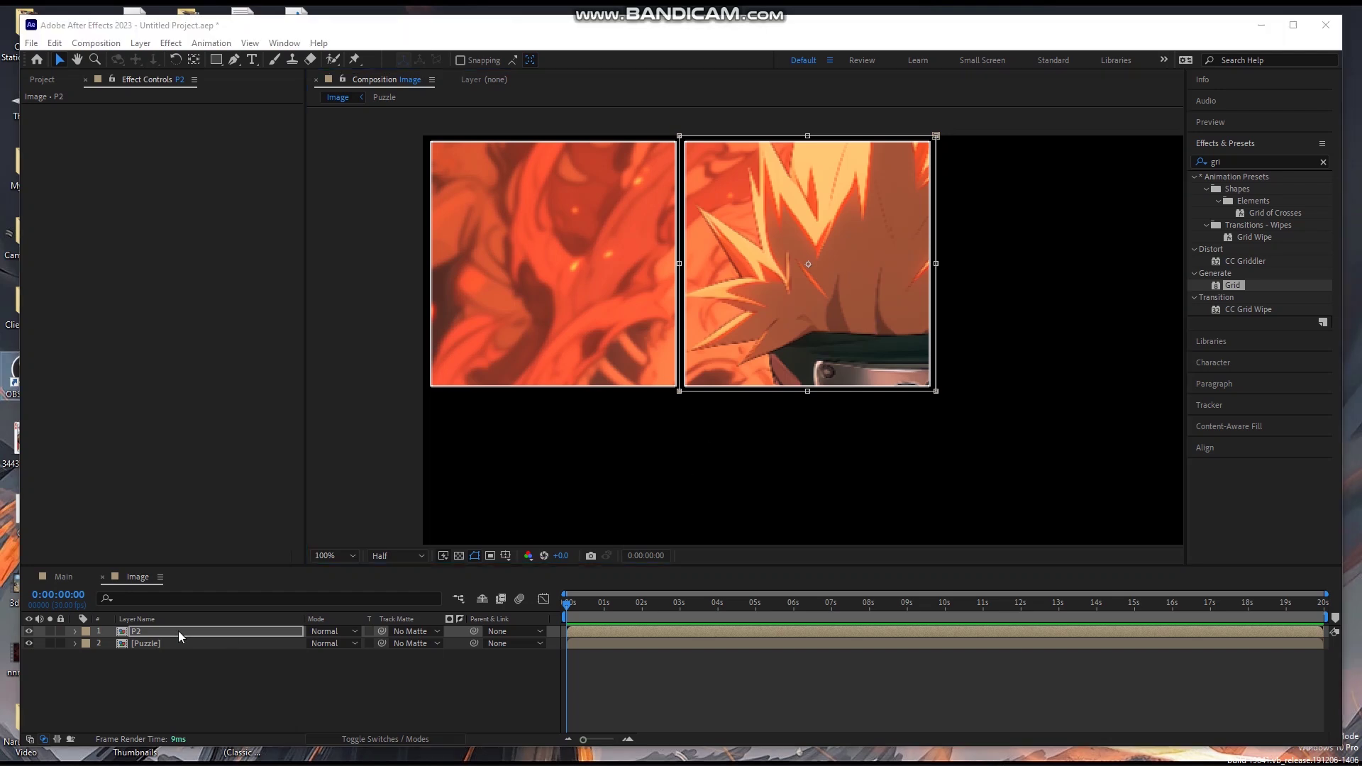
- Duplicate the original Puzzle layer again and rename the copy P3
{"action": "left_click", "coordinate": [174, 640]}
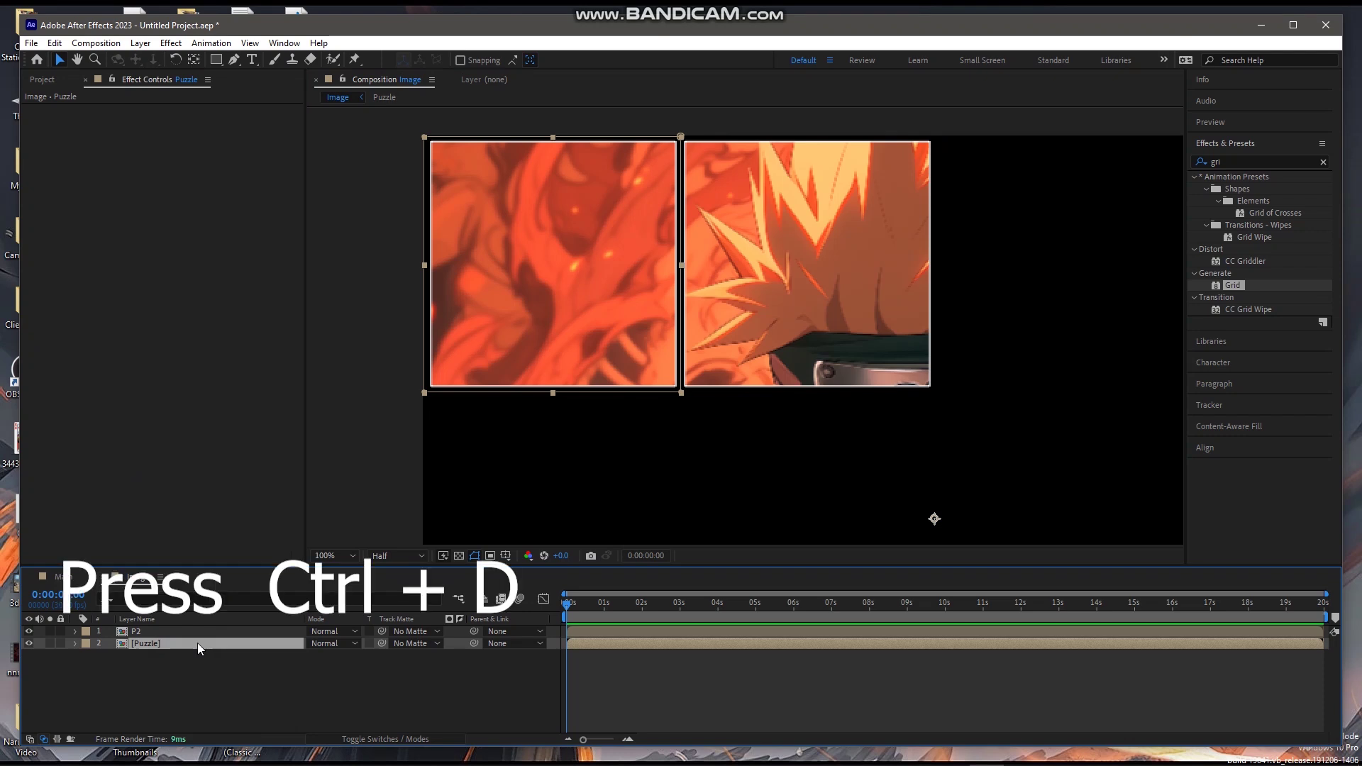
{"action": "key", "text": "ctrl+d"}
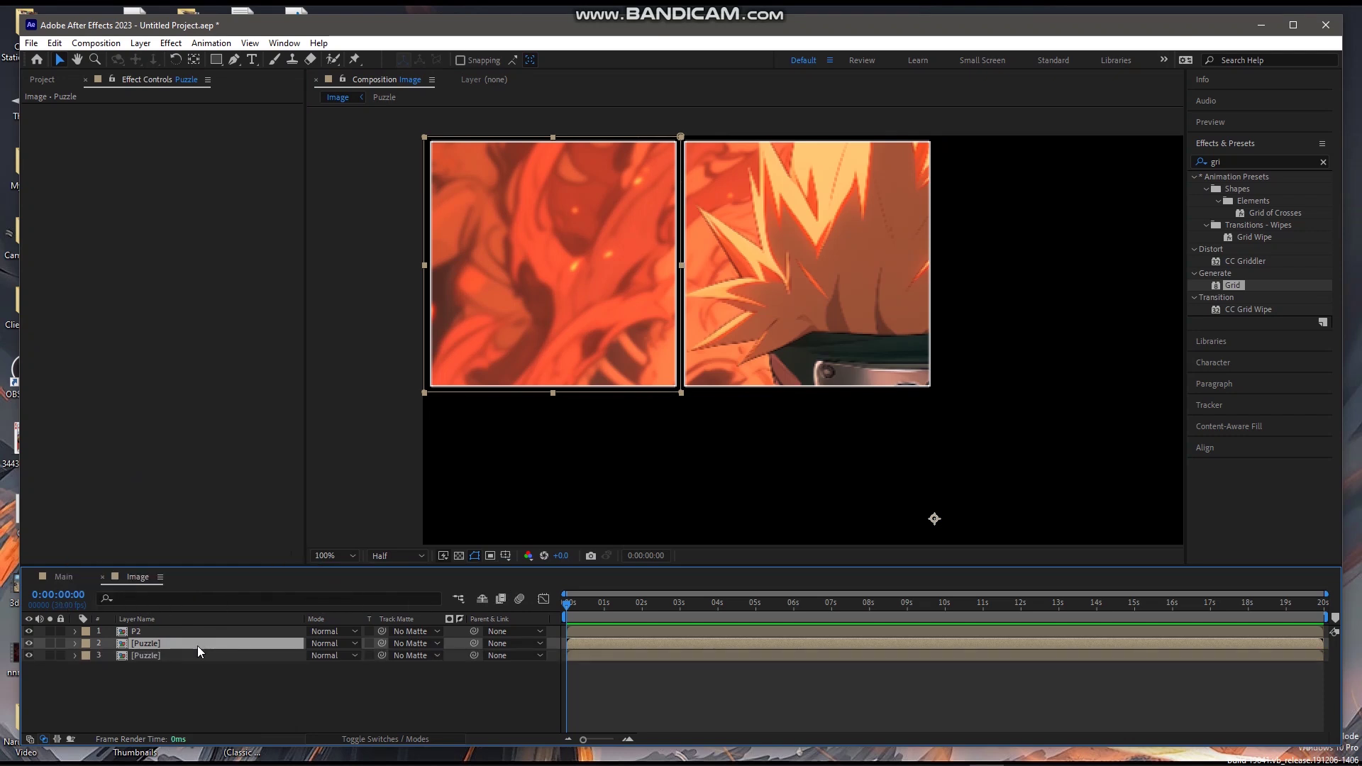
{"action": "key", "text": "Return"}
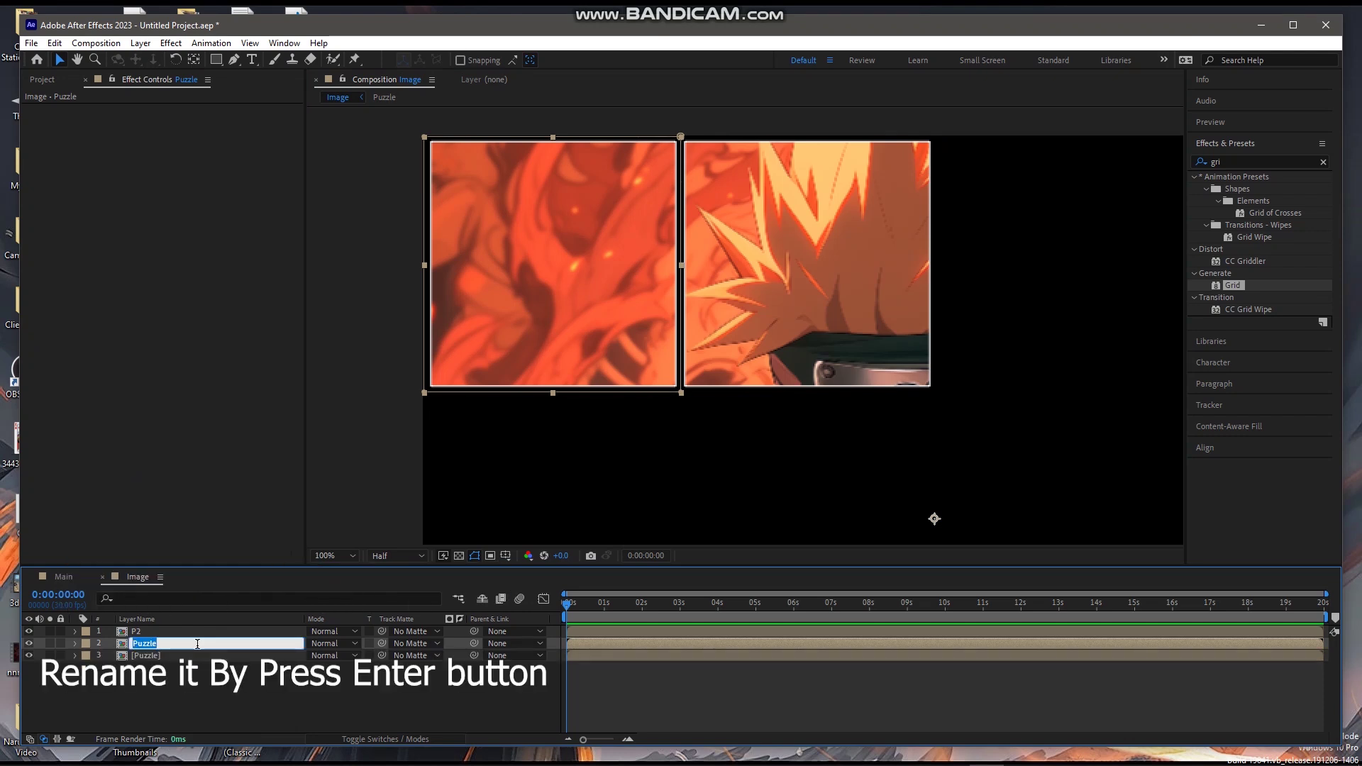
{"action": "type", "text": "P3"}
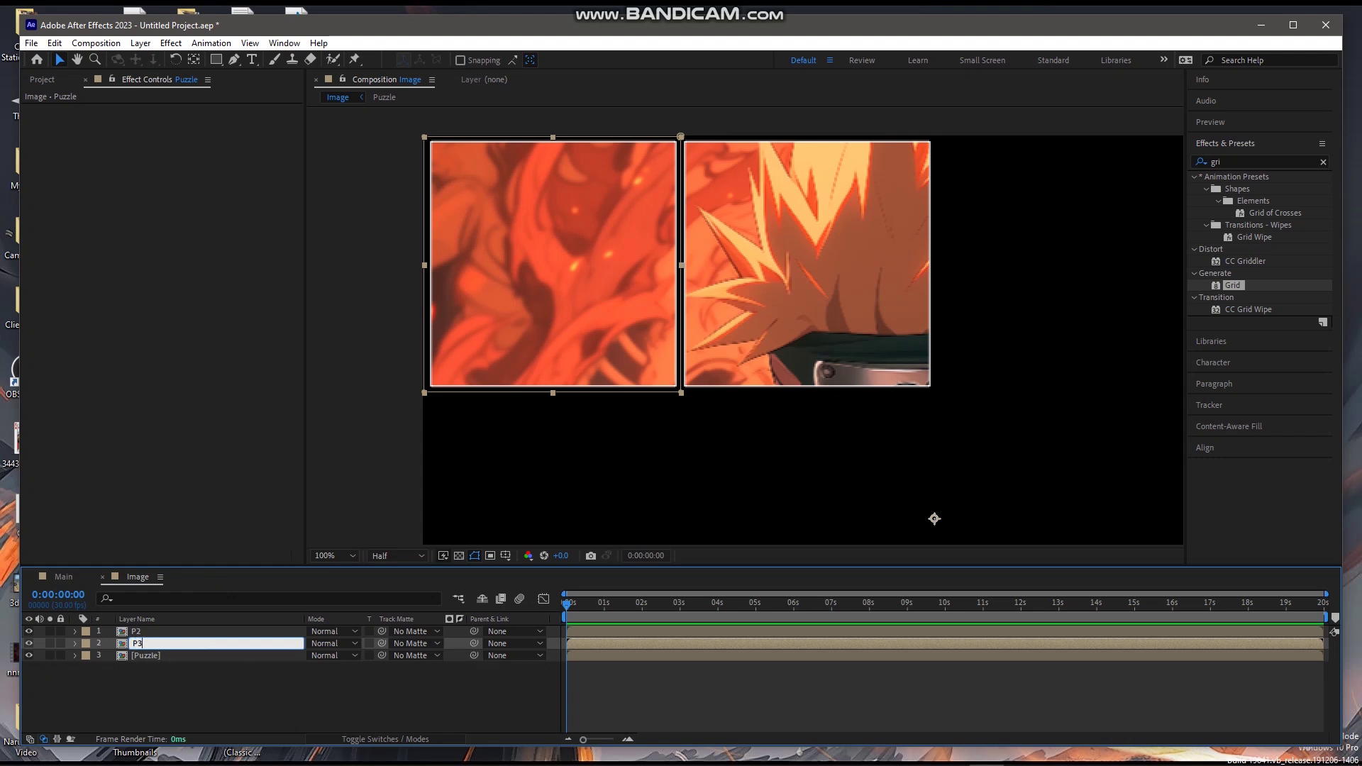
{"action": "key", "text": "Return"}
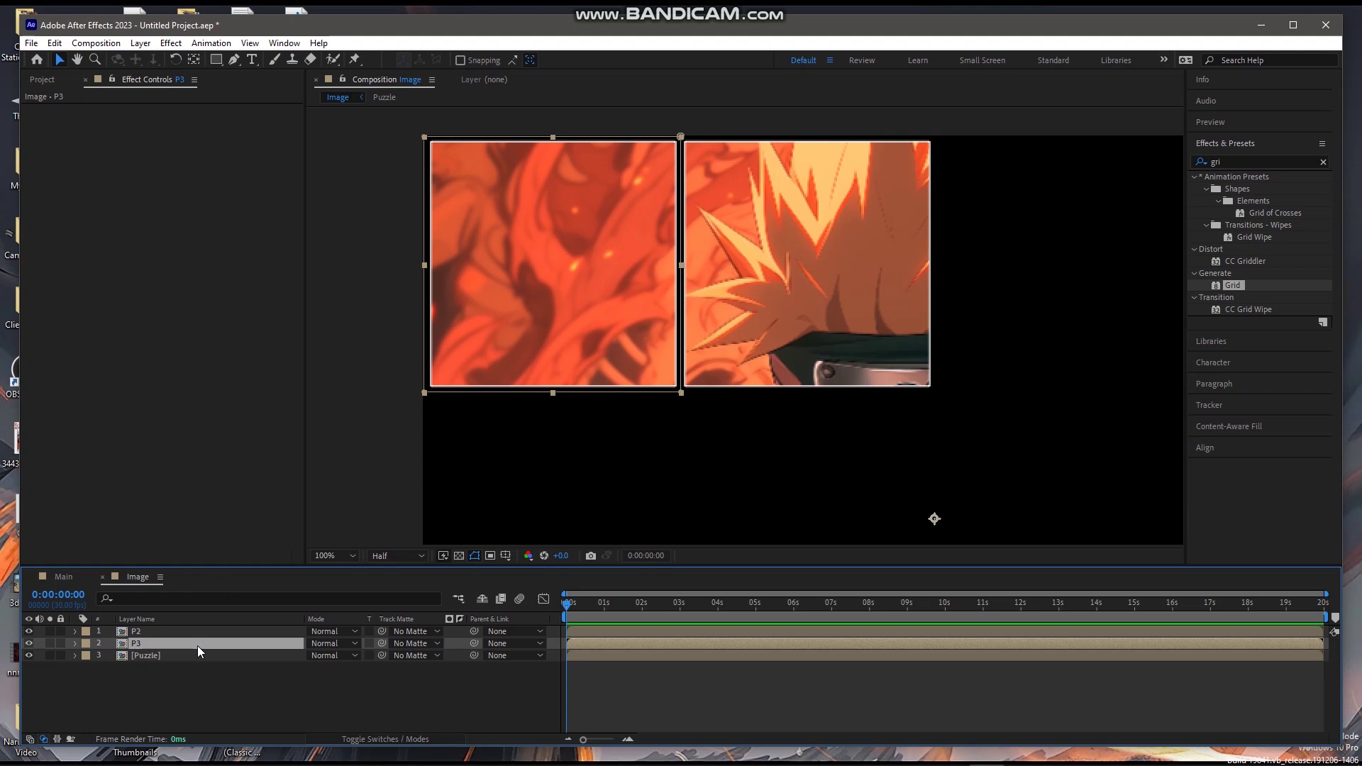
- Move only the mask of P3 across to frame the third grid cell in the top row
{"action": "left_click", "coordinate": [578, 142]}
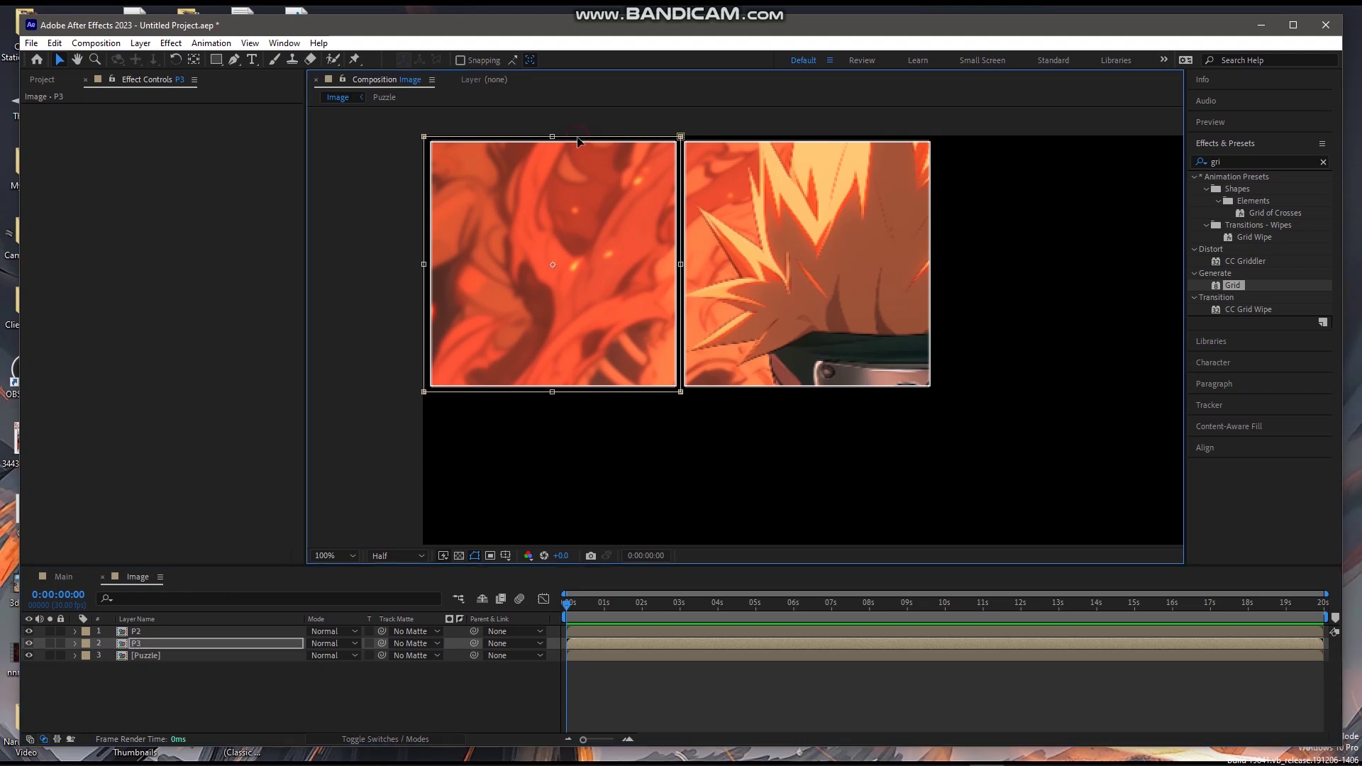
{"action": "left_click_drag", "start_coordinate": [593, 168], "coordinate": [1101, 168]}
{"action": "left_click_drag", "start_coordinate": [836, 516], "coordinate": [724, 506]}
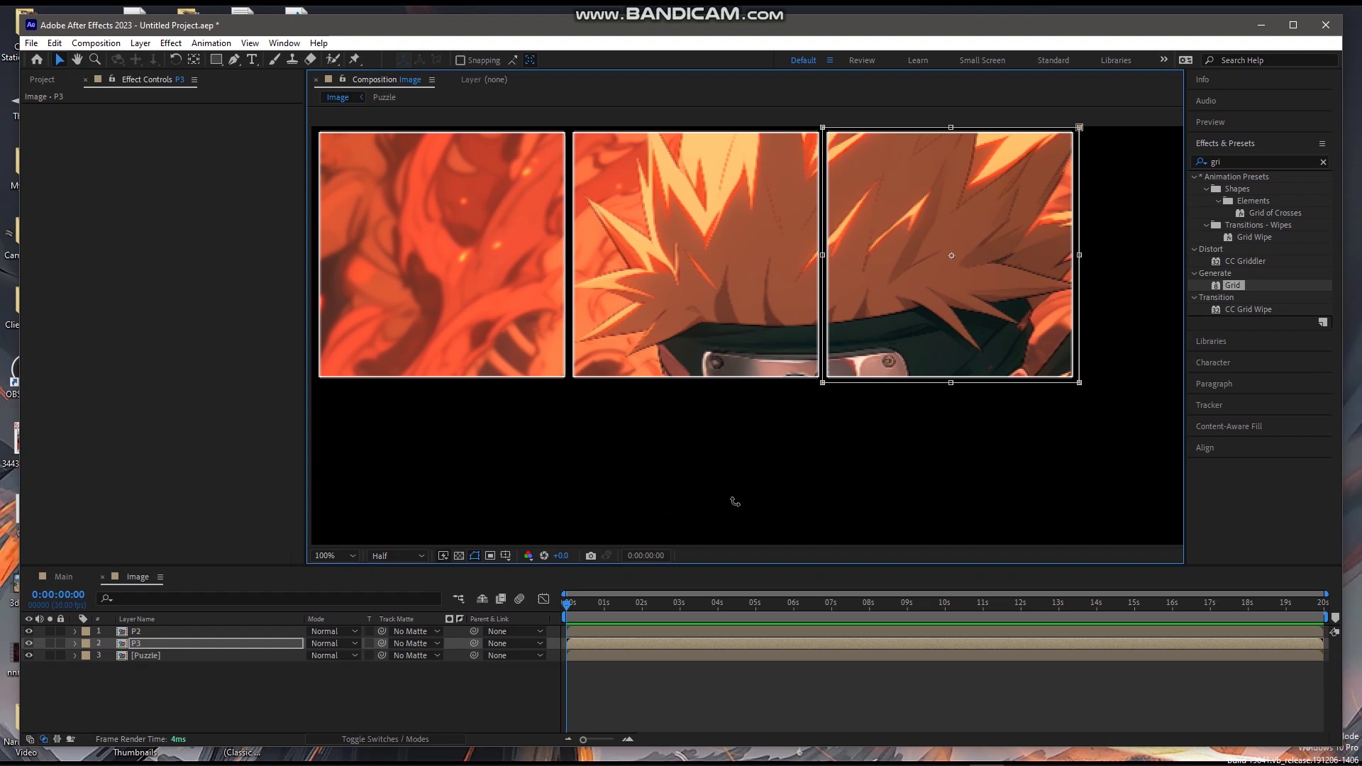
- Duplicate the original Puzzle layer once more and rename the copy p4
{"action": "left_click", "coordinate": [182, 655]}
{"action": "key", "text": "ctrl+d"}
{"action": "key", "text": "Return"}
{"action": "type", "text": "p4"}
{"action": "key", "text": "Return"}
- Move only the mask of p4 onto the fourth grid cell in the top row and nudge it upward to align with the row
{"action": "scroll", "coordinate": [626, 234], "scroll_direction": "down", "scroll_amount": 1}
{"action": "left_click", "coordinate": [640, 260]}
{"action": "left_click_drag", "start_coordinate": [616, 226], "coordinate": [617, 228]}
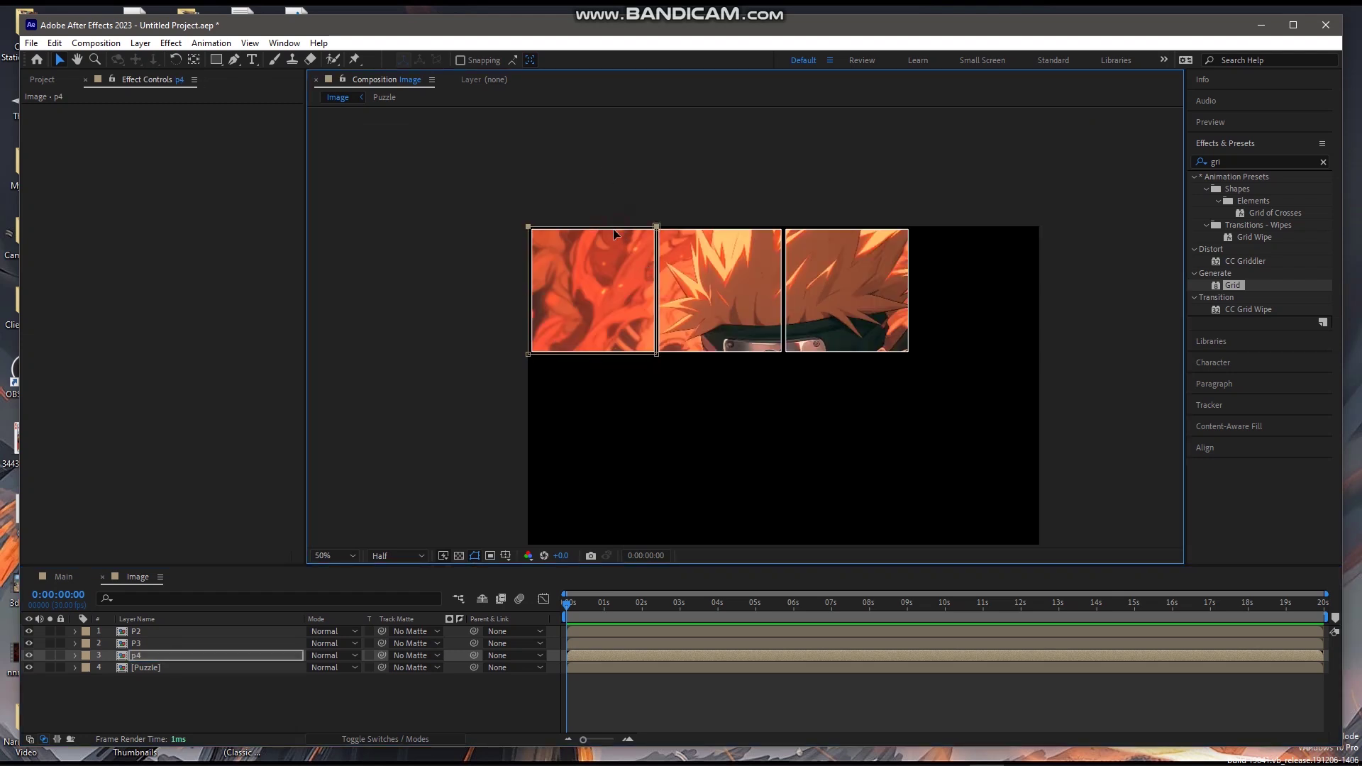
{"action": "left_click", "coordinate": [616, 278]}
{"action": "scroll", "coordinate": [616, 278], "scroll_direction": "up", "scroll_amount": 1}
{"action": "double_click", "coordinate": [515, 383]}
{"action": "scroll", "coordinate": [509, 305], "scroll_direction": "down", "scroll_amount": 1}
{"action": "left_click_drag", "start_coordinate": [642, 328], "coordinate": [968, 321]}
{"action": "key", "text": "Up"}
{"action": "key", "text": "Up"}
{"action": "key", "text": "Up"}
{"action": "key", "text": "Up"}
{"action": "key", "text": "Up"}
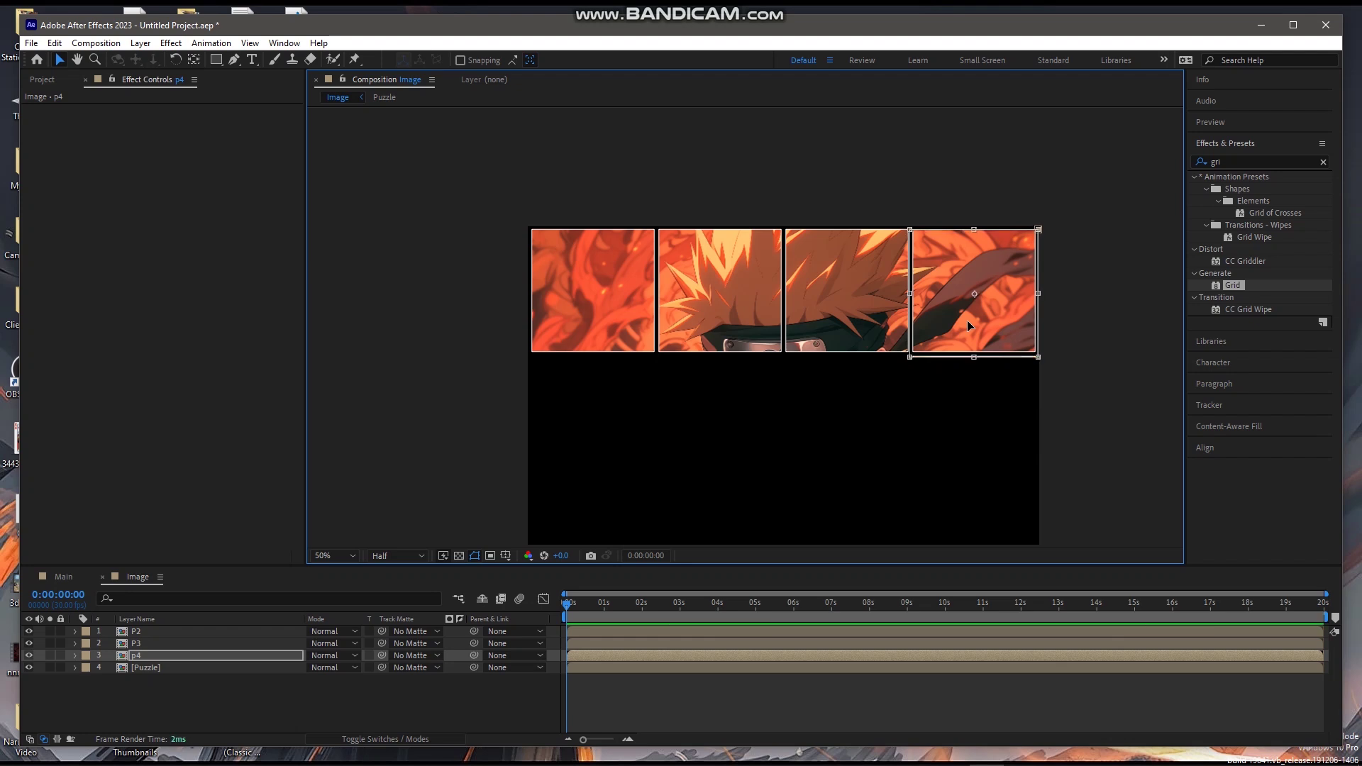
{"action": "scroll", "coordinate": [969, 321], "scroll_direction": "up", "scroll_amount": 1}
{"action": "left_click_drag", "start_coordinate": [903, 501], "coordinate": [737, 526]}
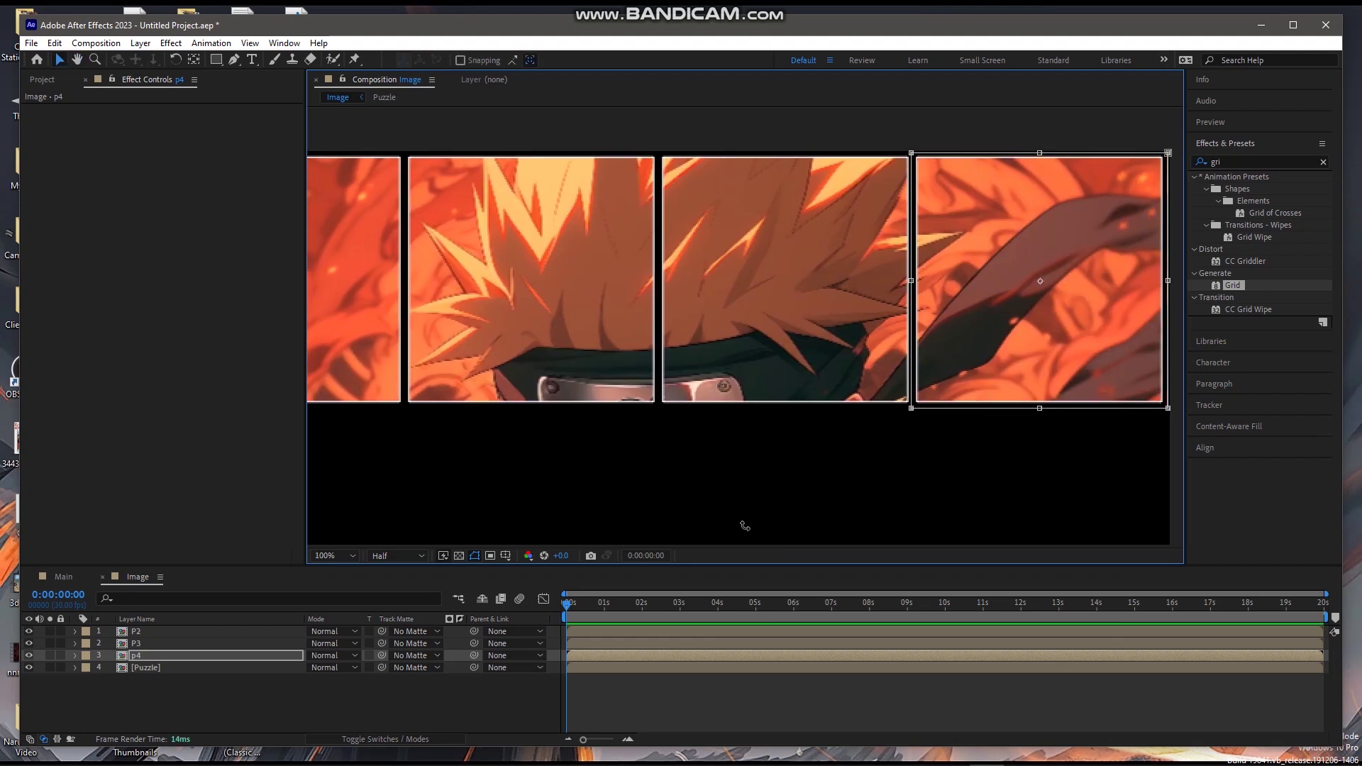
{"action": "scroll", "coordinate": [710, 417], "scroll_direction": "down", "scroll_amount": 1}
{"action": "left_click_drag", "start_coordinate": [567, 525], "coordinate": [672, 513]}
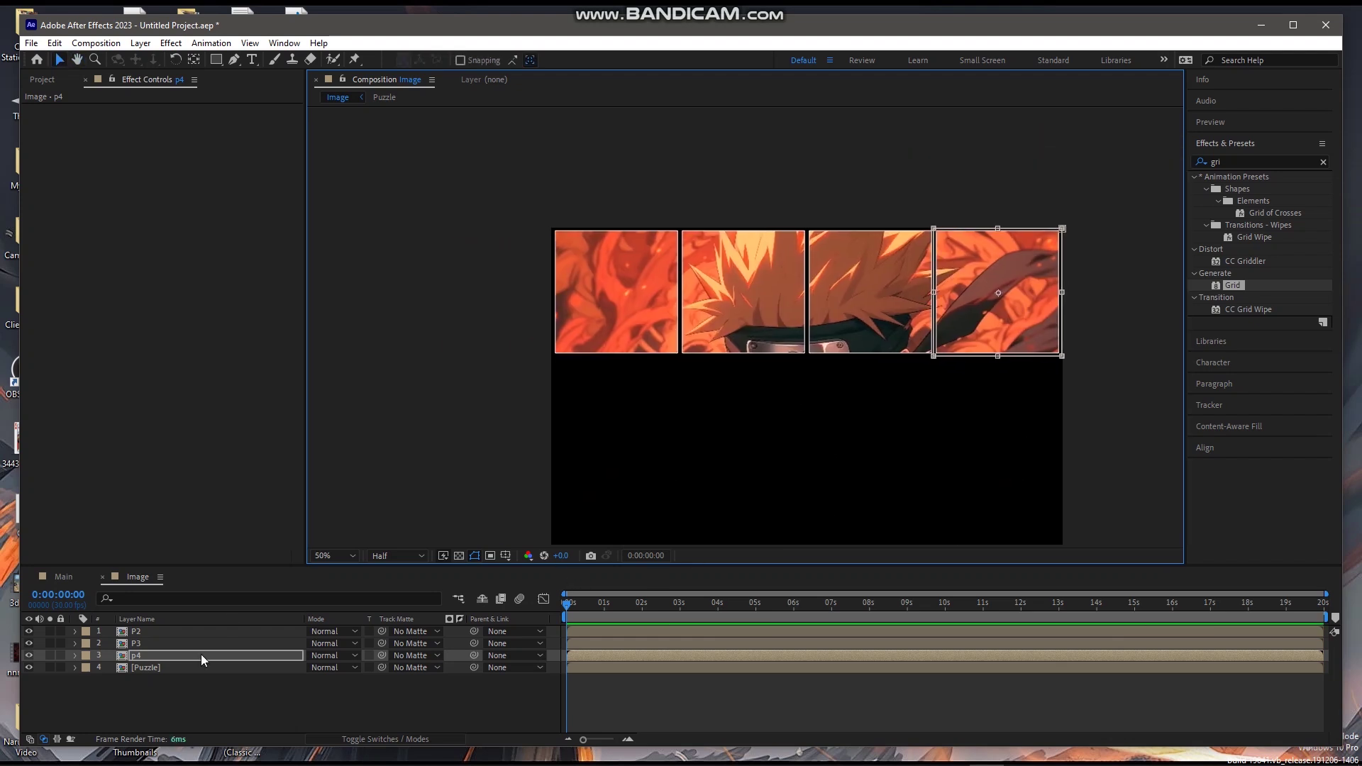
- Duplicate the original Puzzle layer and rename the copy p5
{"action": "left_click", "coordinate": [193, 668]}
{"action": "key", "text": "ctrl+d"}
{"action": "key", "text": "Return"}
{"action": "type", "text": "p5"}
{"action": "key", "text": "Return"}
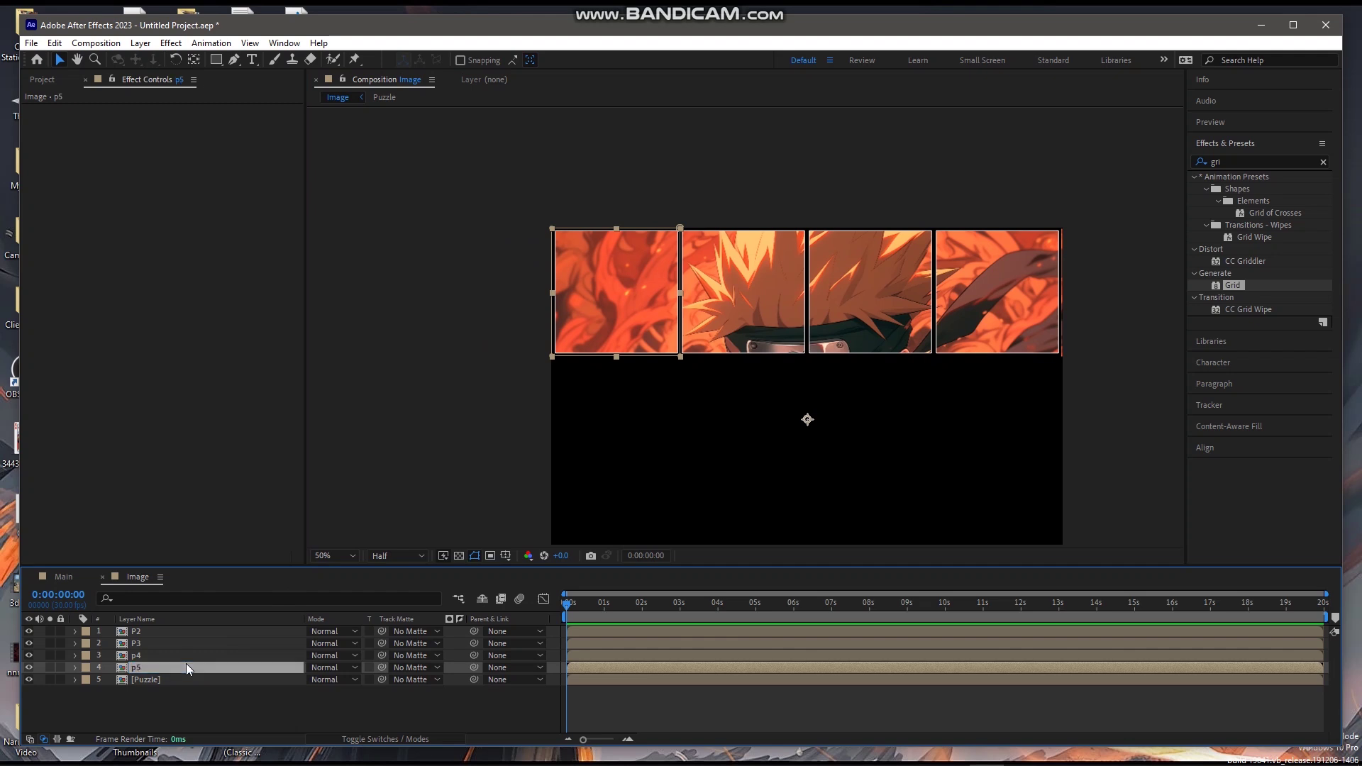
- Move only the mask of p5 straight down onto the first grid cell in the second row
{"action": "scroll", "coordinate": [534, 436], "scroll_direction": "up", "scroll_amount": 2}
{"action": "scroll", "coordinate": [533, 436], "scroll_direction": "down", "scroll_amount": 1}
{"action": "left_click_drag", "start_coordinate": [534, 325], "coordinate": [541, 530]}
{"action": "scroll", "coordinate": [537, 499], "scroll_direction": "down", "scroll_amount": 1}
{"action": "scroll", "coordinate": [540, 491], "scroll_direction": "up", "scroll_amount": 1}
- Duplicate the original Puzzle layer again and rename the copy p6
{"action": "left_click", "coordinate": [151, 680]}
{"action": "key", "text": "ctrl+d"}
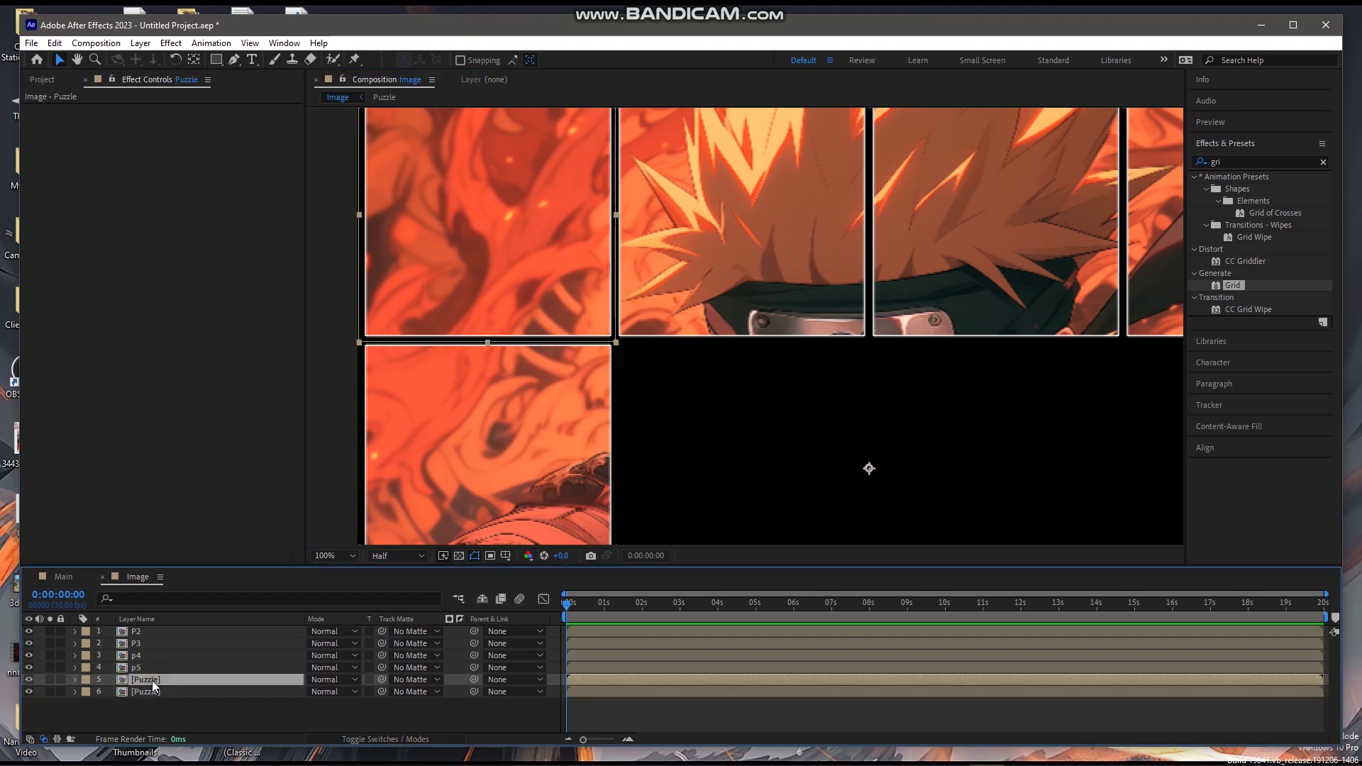
{"action": "key", "text": "Return"}
{"action": "type", "text": "0"}
{"action": "type", "text": "6"}
{"action": "key", "text": "Return"}
- Move only the mask of p6 onto the second grid cell in the second row and nudge it down into alignment
{"action": "left_click_drag", "start_coordinate": [590, 299], "coordinate": [842, 521]}
{"action": "scroll", "coordinate": [787, 466], "scroll_direction": "down", "scroll_amount": 1}
{"action": "scroll", "coordinate": [782, 460], "scroll_direction": "up", "scroll_amount": 1}
{"action": "left_click_drag", "start_coordinate": [772, 445], "coordinate": [732, 362]}
{"action": "key", "text": "Down"}
{"action": "key", "text": "Down"}
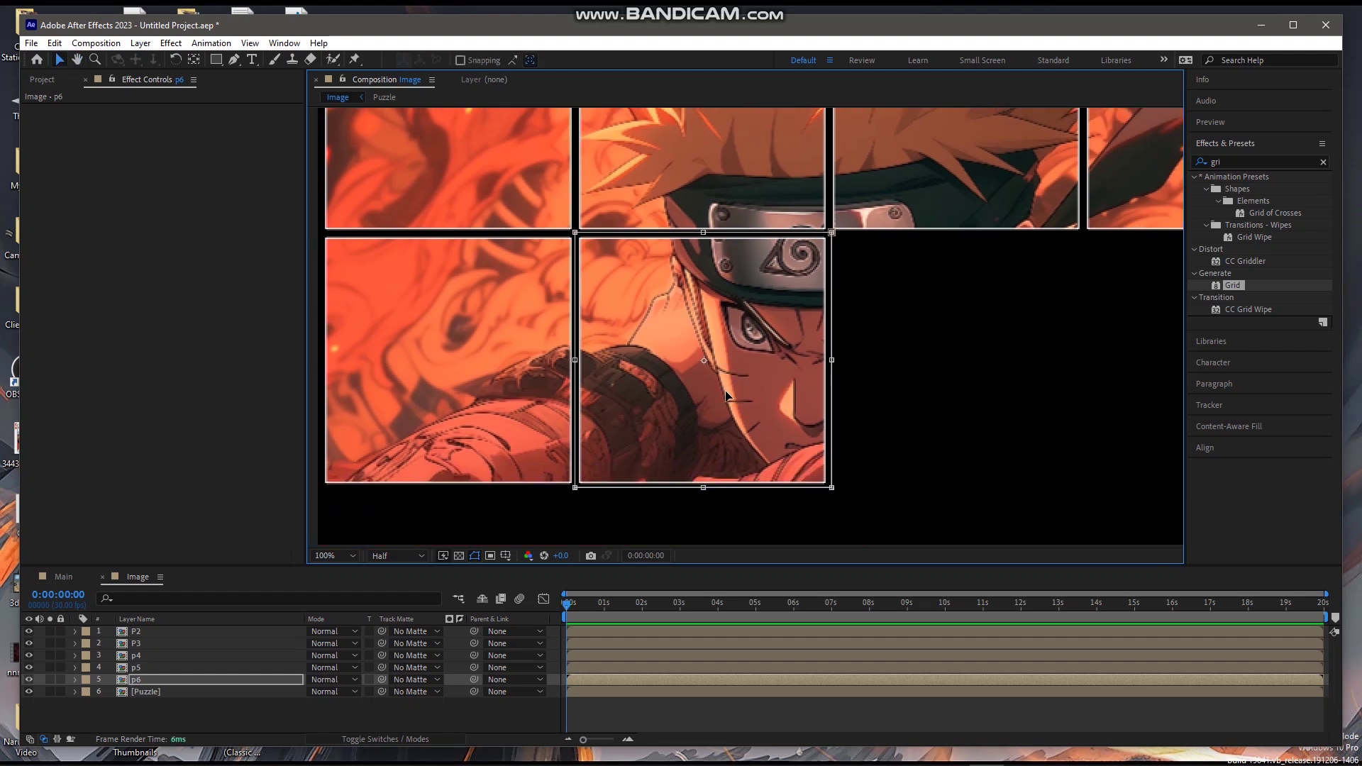
- Duplicate the original Puzzle layer once more and rename the copy p7
{"action": "left_click", "coordinate": [177, 692]}
{"action": "key", "text": "ctrl+d"}
{"action": "key", "text": "Return"}
{"action": "type", "text": "p7"}
{"action": "key", "text": "Return"}
- Move only the mask of p7 onto the third grid cell in the second row, nudging it right and down into alignment
{"action": "double_click", "coordinate": [489, 236]}
{"action": "left_click_drag", "start_coordinate": [490, 188], "coordinate": [995, 438]}
{"action": "key", "text": "Right"}
{"action": "key", "text": "Right"}
{"action": "key", "text": "Right"}
{"action": "key", "text": "Right"}
{"action": "key", "text": "Right"}
{"action": "key", "text": "Right"}
{"action": "key", "text": "Down"}
{"action": "key", "text": "Down"}
{"action": "key", "text": "Down"}
{"action": "key", "text": "Down"}
{"action": "key", "text": "Down"}
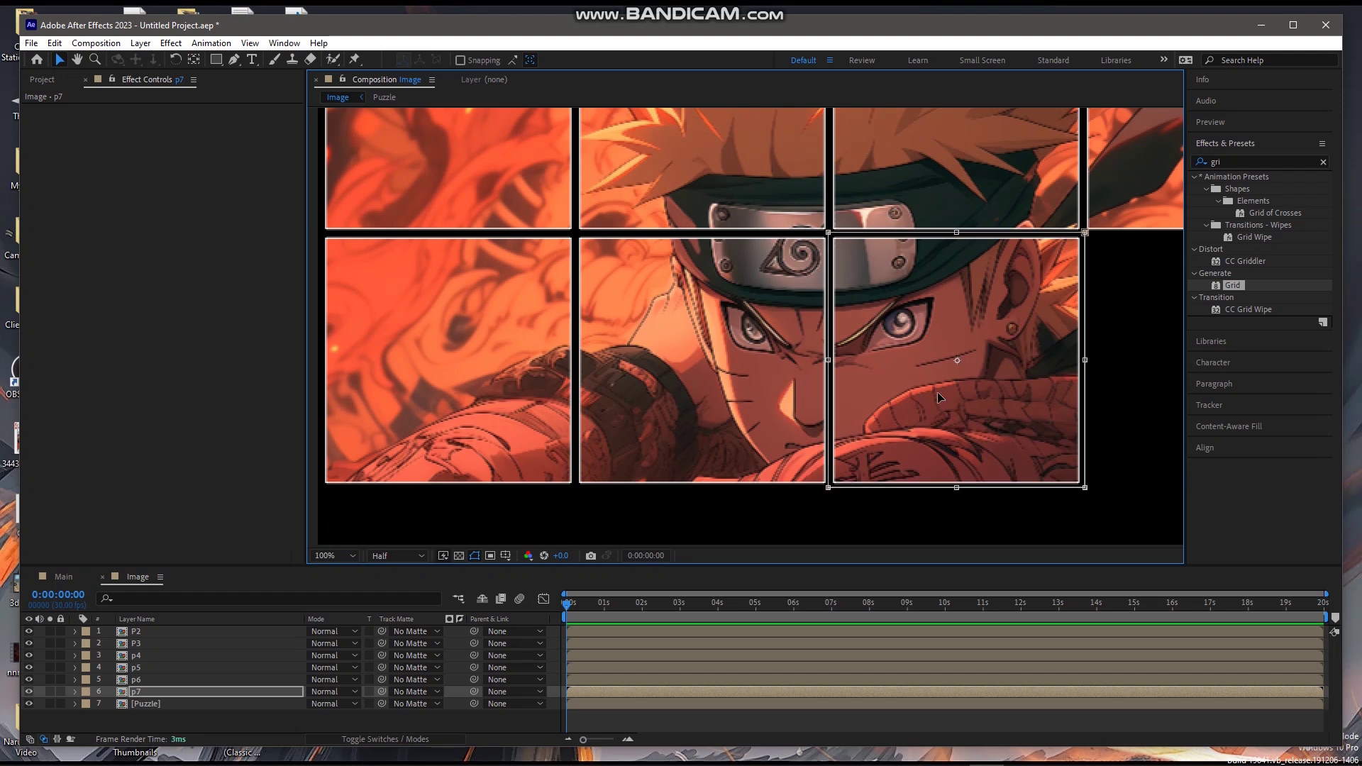
- Duplicate the original Puzzle layer and rename the new copy p8
{"action": "left_click", "coordinate": [164, 706]}
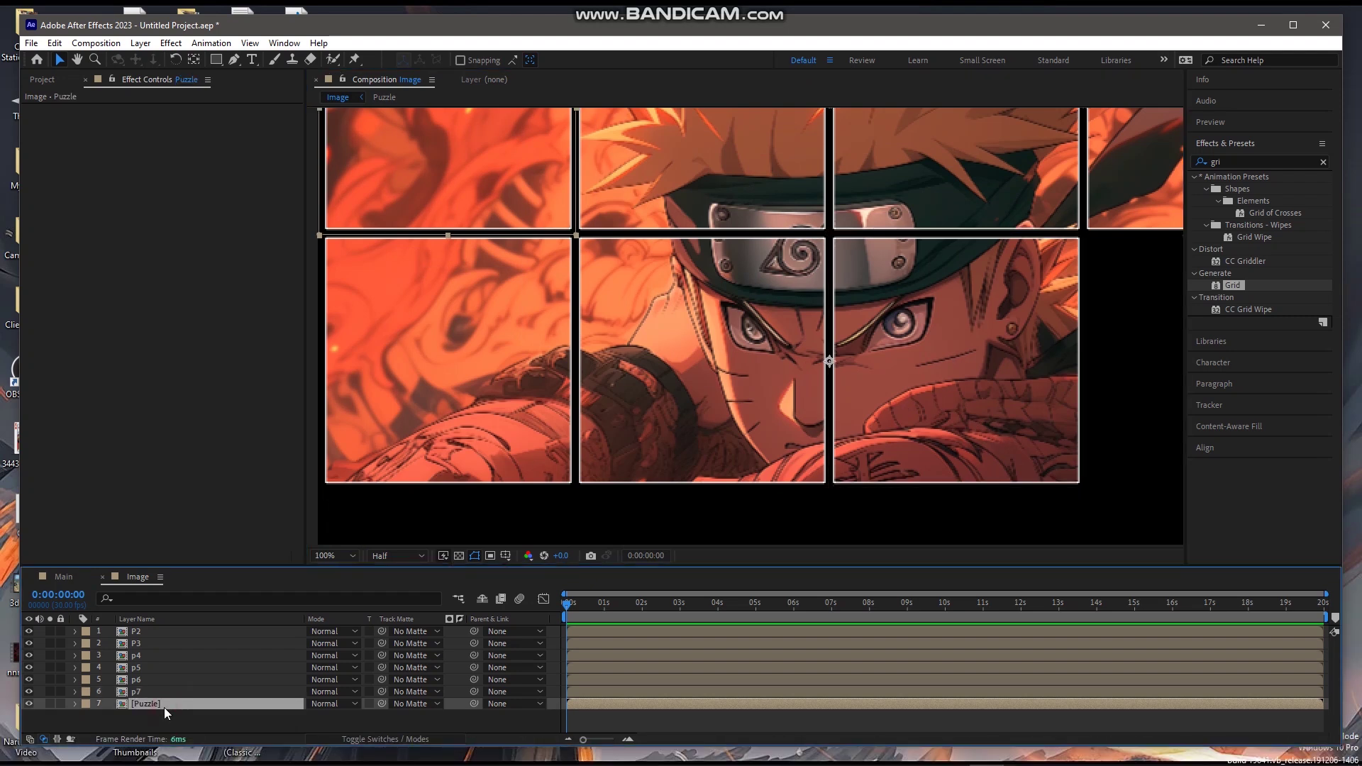
{"action": "key", "text": "ctrl+d"}
{"action": "key", "text": "Return"}
{"action": "type", "text": "p8"}
{"action": "key", "text": "Return"}
- Move only the mask of p8 onto the fourth grid cell in the second row and nudge it into alignment
{"action": "double_click", "coordinate": [507, 235]}
{"action": "left_click_drag", "start_coordinate": [456, 150], "coordinate": [810, 416]}
{"action": "key", "text": "space"}
{"action": "left_click_drag", "start_coordinate": [833, 409], "coordinate": [879, 404]}
{"action": "key", "text": "Right"}
{"action": "key", "text": "Right"}
{"action": "key", "text": "Right"}
{"action": "key", "text": "Right"}
{"action": "key", "text": "Left"}
{"action": "key", "text": "Down"}
{"action": "key", "text": "Down"}
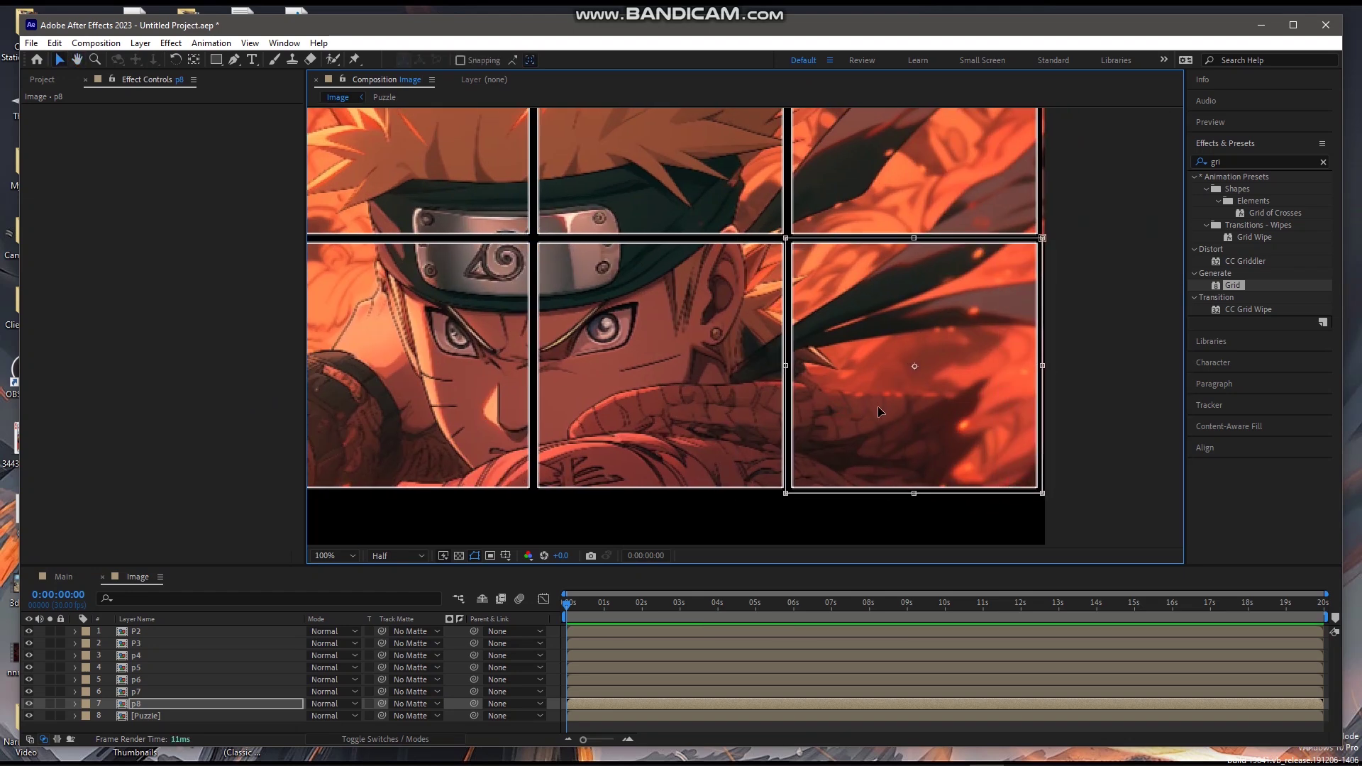
- Pull the left edge of p8's mask slightly inward to fit the gap between the grid cells
{"action": "left_click", "coordinate": [202, 656]}
{"action": "left_click", "coordinate": [803, 368]}
{"action": "left_click_drag", "start_coordinate": [786, 367], "coordinate": [789, 367]}
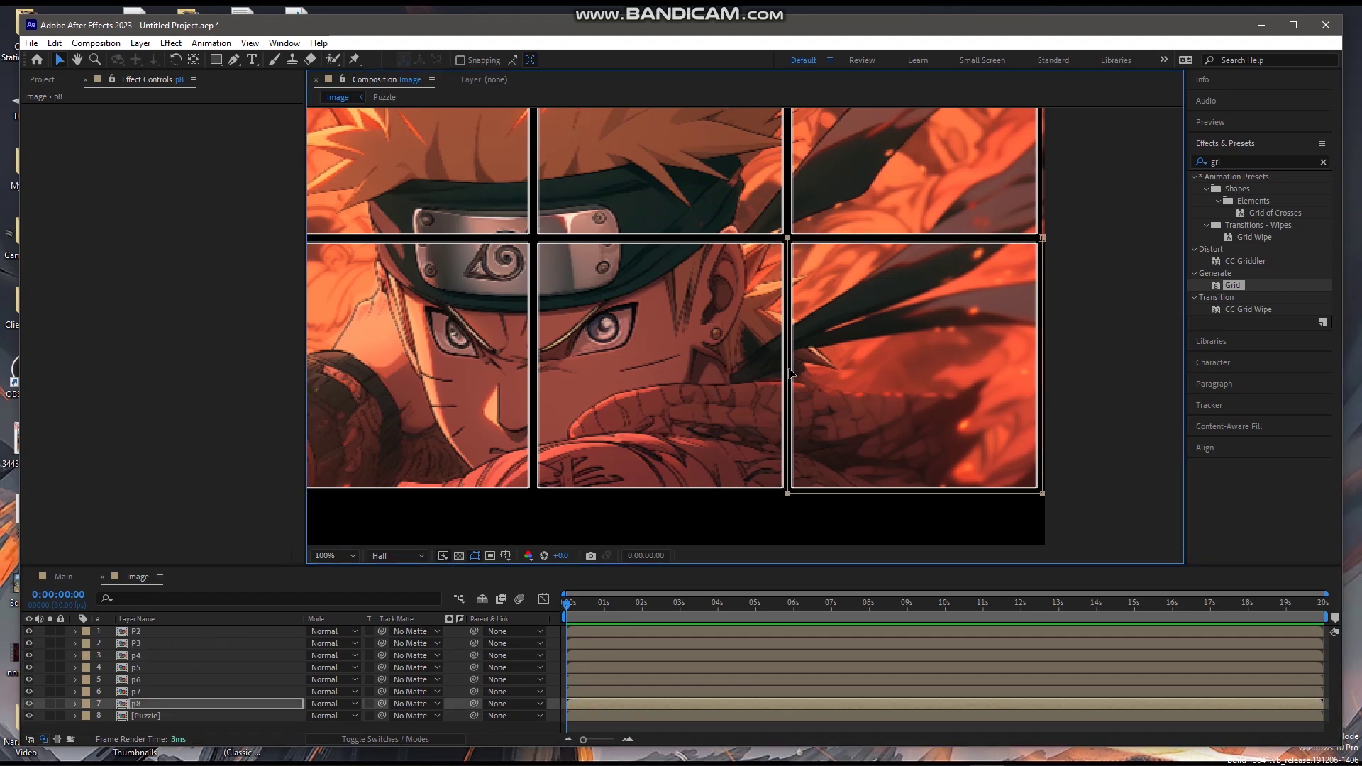
- Duplicate the Puzzle layer as p9 and move only its mask onto the first grid cell in the third row
{"action": "left_click_drag", "start_coordinate": [574, 456], "coordinate": [967, 353]}
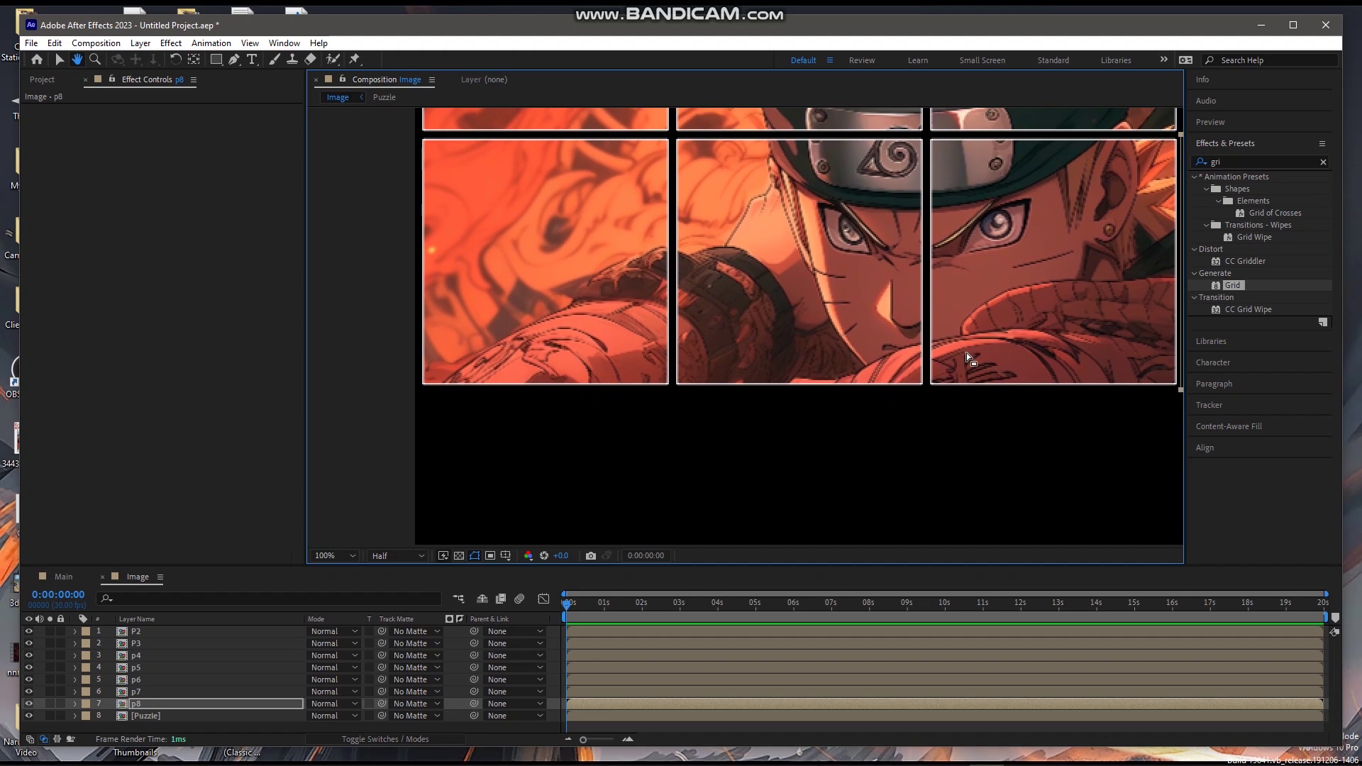
{"action": "left_click", "coordinate": [152, 721]}
{"action": "key", "text": "ctrl+d"}
{"action": "key", "text": "Return"}
{"action": "type", "text": "p"}
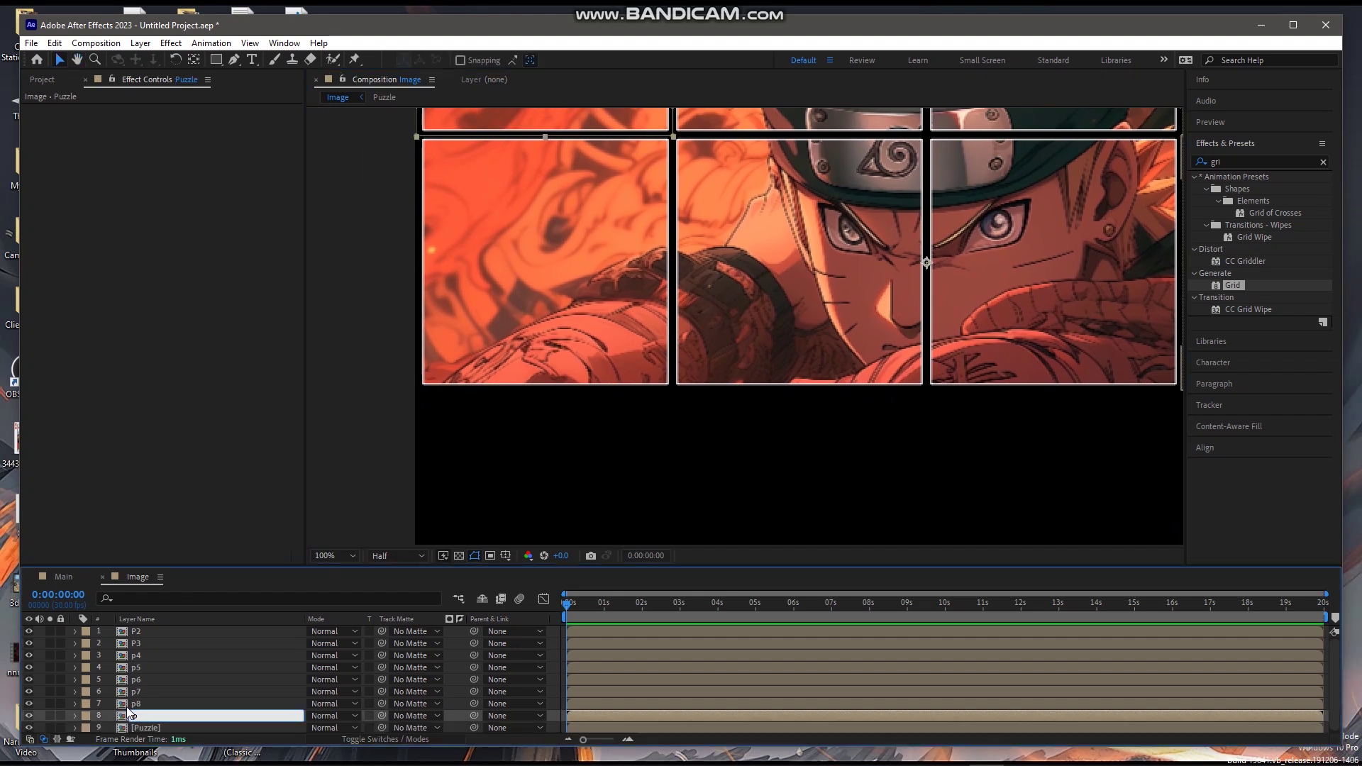
{"action": "type", "text": "9"}
{"action": "key", "text": "Return"}
{"action": "left_click_drag", "start_coordinate": [620, 127], "coordinate": [619, 530]}
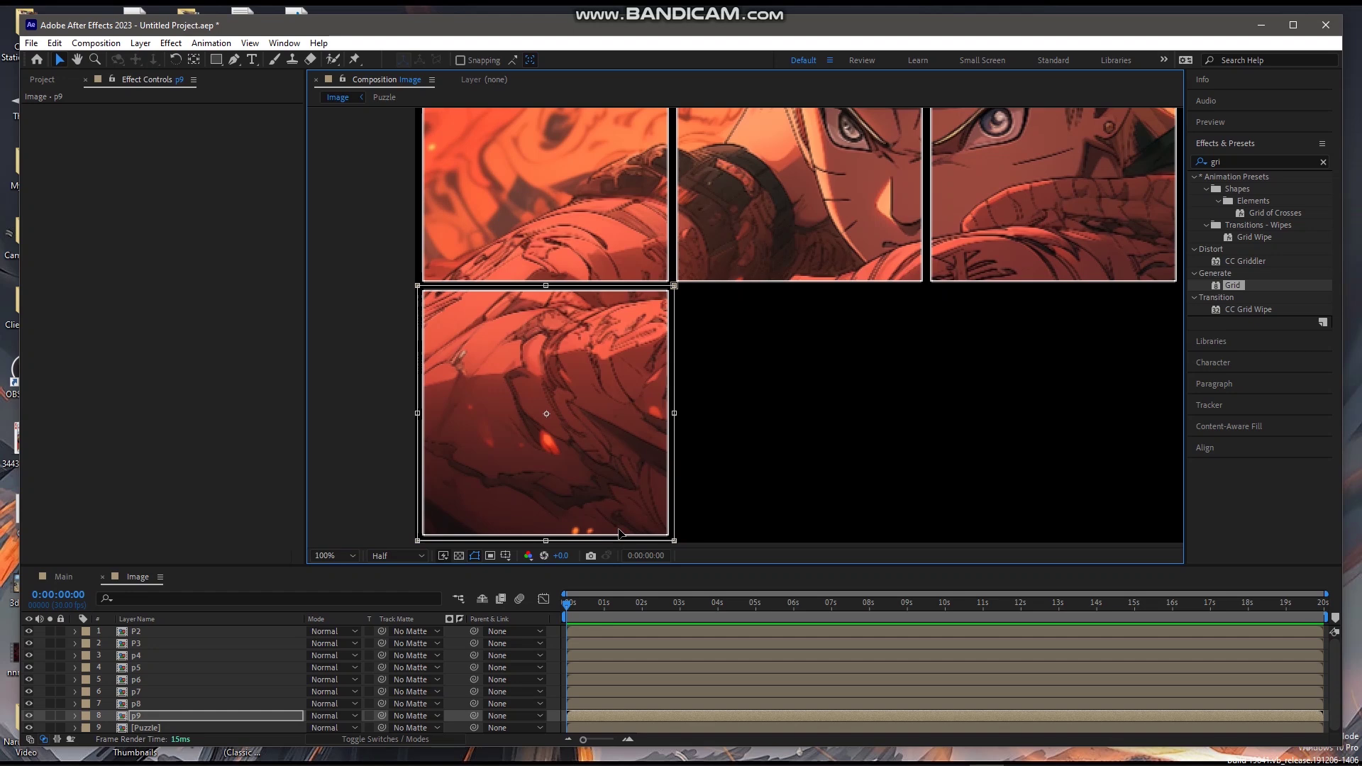
- Duplicate the Puzzle layer as p10 and align only its mask with the second grid cell in the third row
{"action": "left_click", "coordinate": [140, 729]}
{"action": "key", "text": "Return"}
{"action": "type", "text": "p10"}
{"action": "key", "text": "Return"}
{"action": "scroll", "coordinate": [454, 301], "scroll_direction": "up", "scroll_amount": 1}
{"action": "scroll", "coordinate": [521, 267], "scroll_direction": "down", "scroll_amount": 2}
{"action": "left_click_drag", "start_coordinate": [644, 152], "coordinate": [773, 405]}
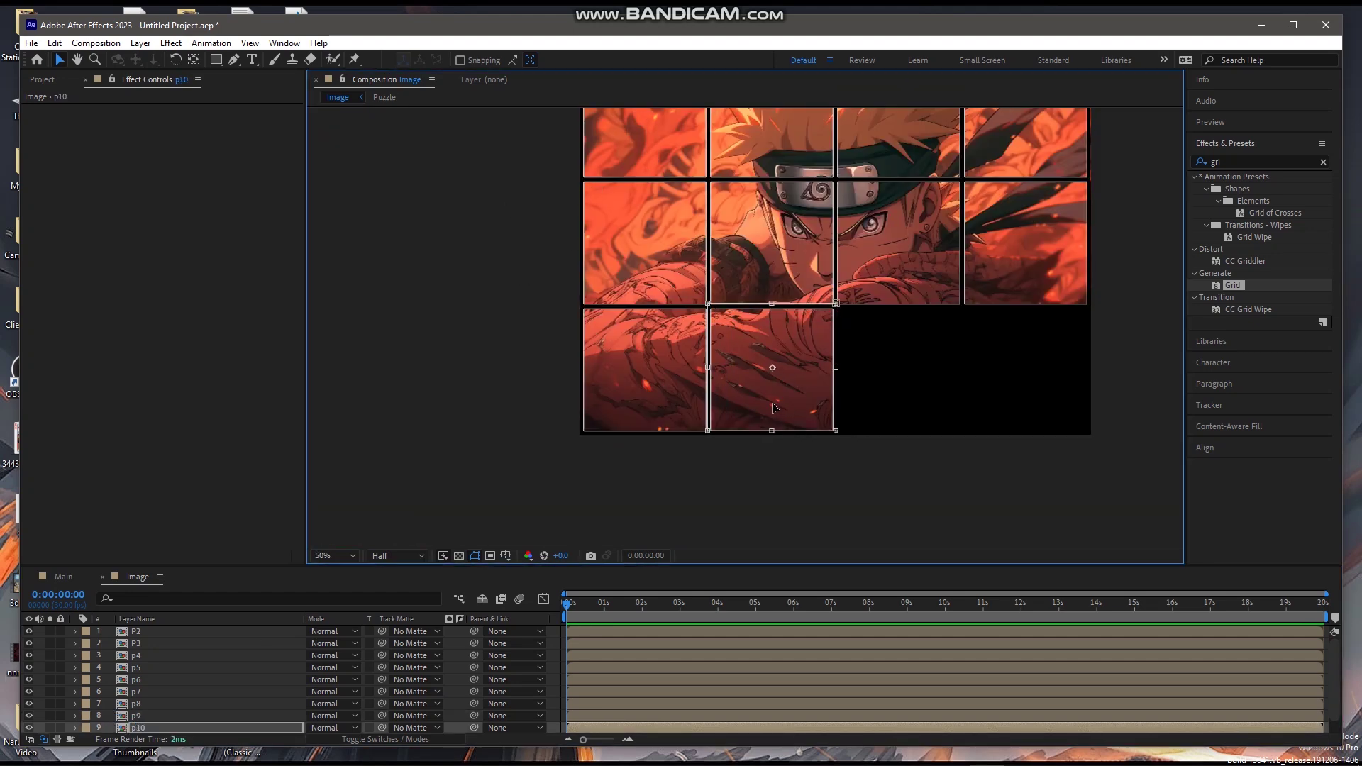
{"action": "key", "text": "period"}
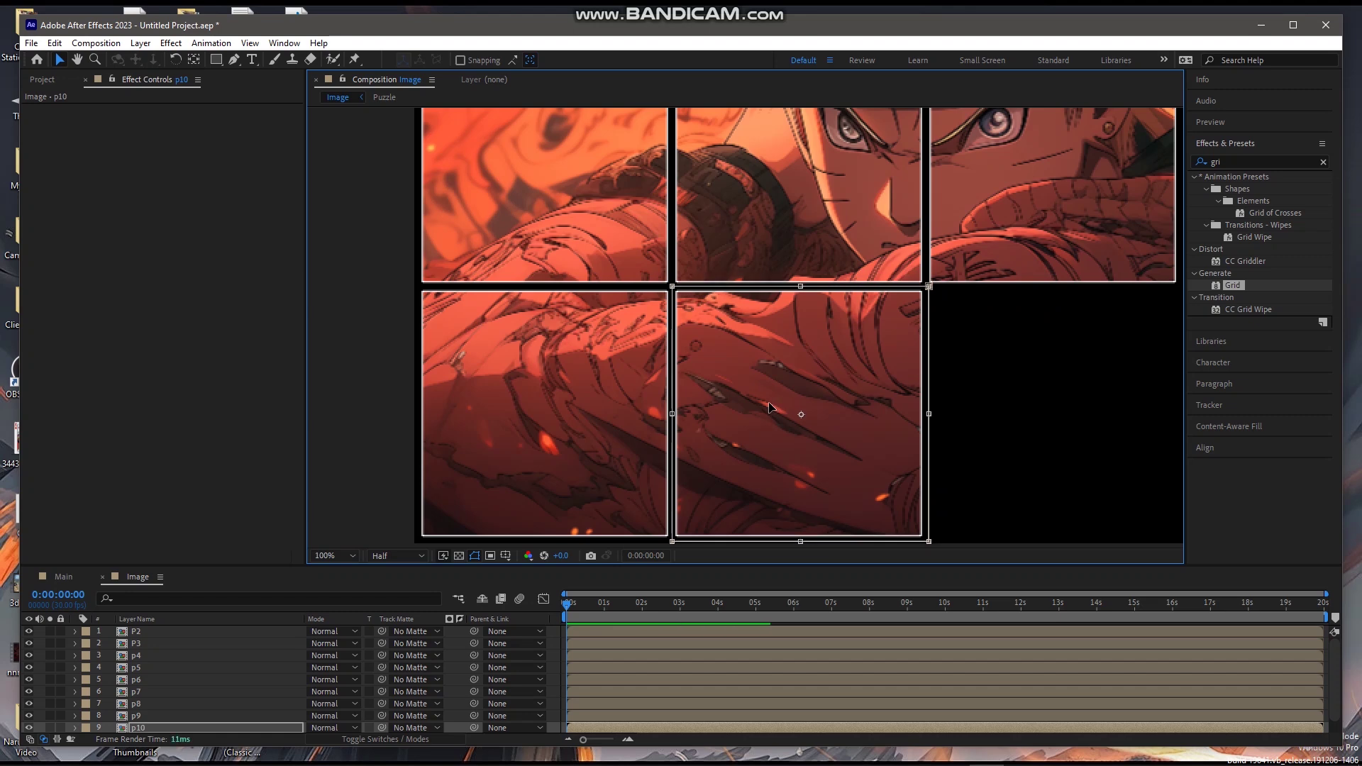
{"action": "key", "text": "Left"}
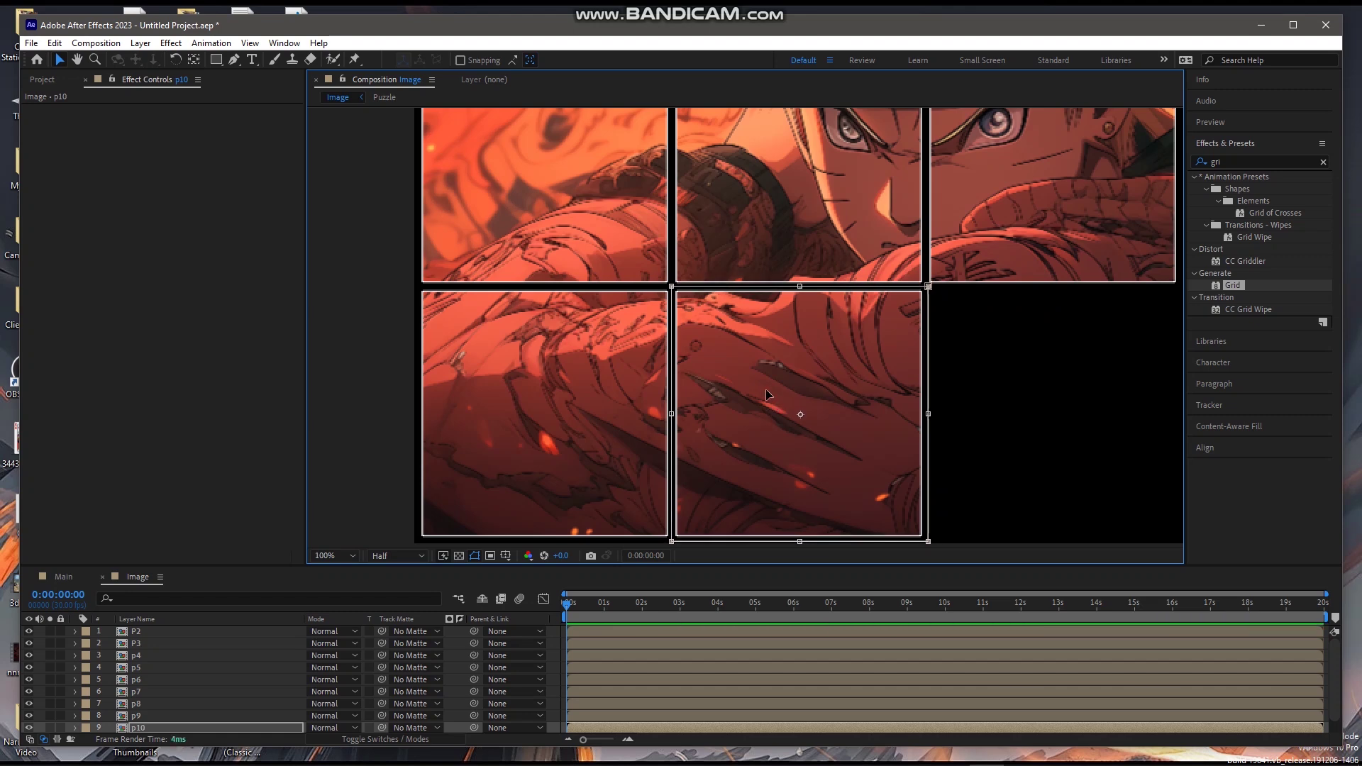
- Duplicate the Puzzle layer as p11 and align only its mask with the third grid cell in the third row
{"action": "scroll", "coordinate": [225, 729], "scroll_direction": "down", "scroll_amount": 2}
{"action": "left_click", "coordinate": [226, 716]}
{"action": "key", "text": "comma"}
{"action": "left_click_drag", "start_coordinate": [665, 149], "coordinate": [786, 417]}
{"action": "key", "text": "period"}
{"action": "key", "text": "Up"}
{"action": "key", "text": "Right"}
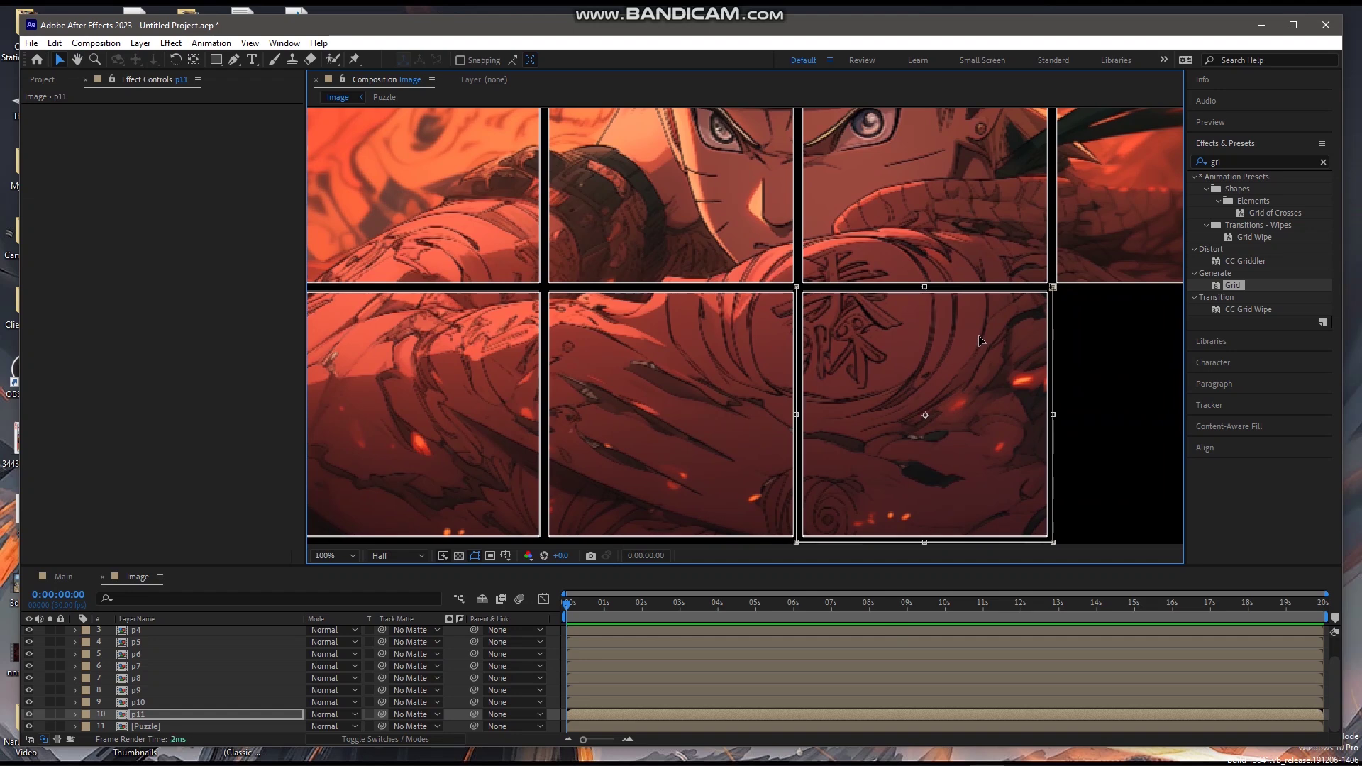
{"action": "key", "text": "Right"}
{"action": "key", "text": "Right"}
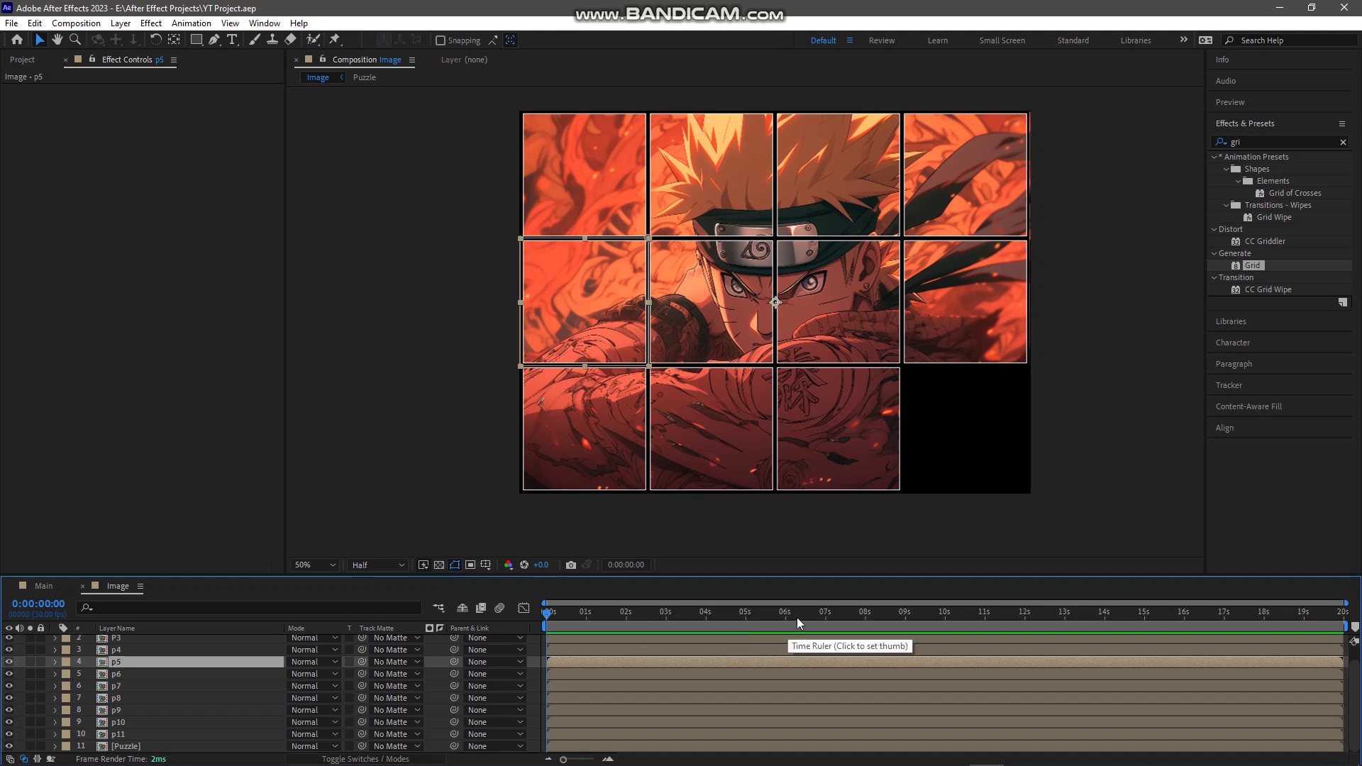
- Add Position keyframes to all the puzzle-piece layers at 0:00:08:29
{"action": "left_click", "coordinate": [864, 614]}
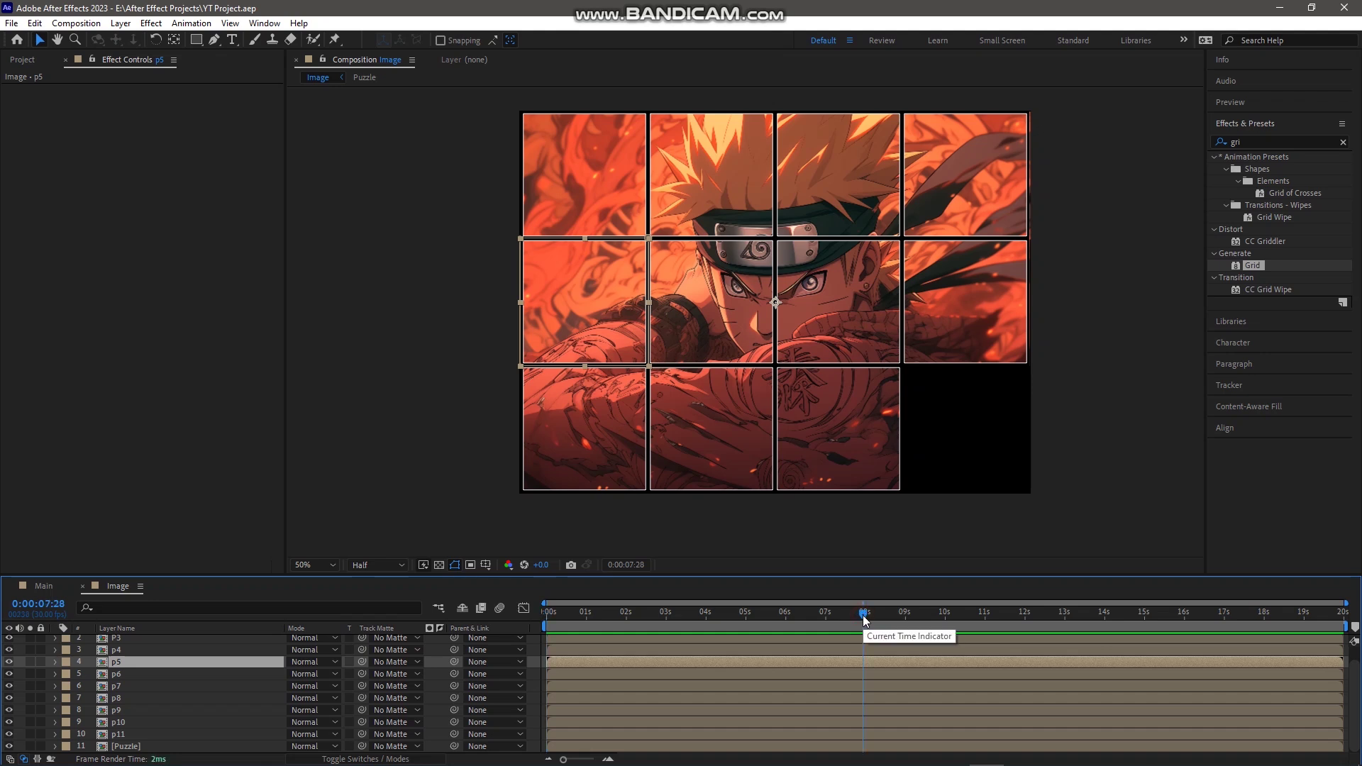
{"action": "left_click", "coordinate": [905, 619]}
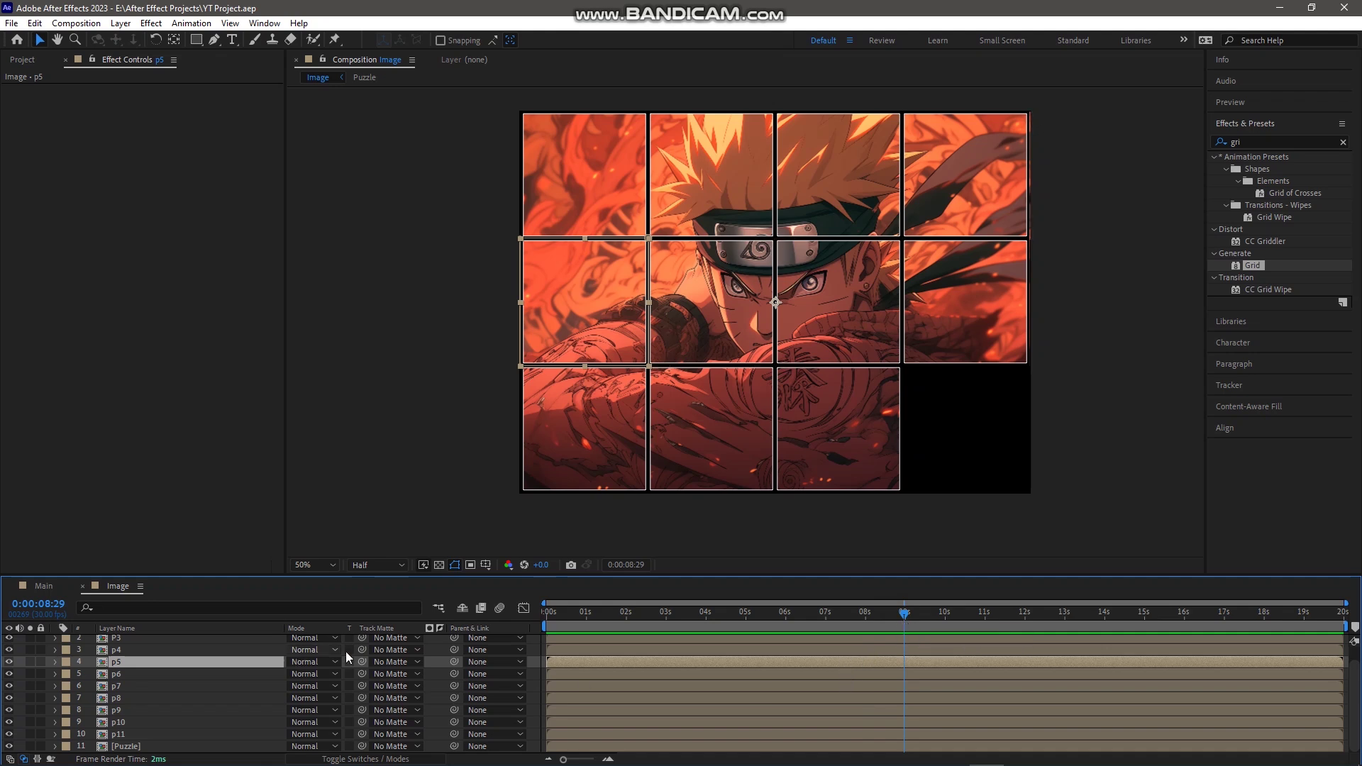
{"action": "left_click", "coordinate": [186, 702]}
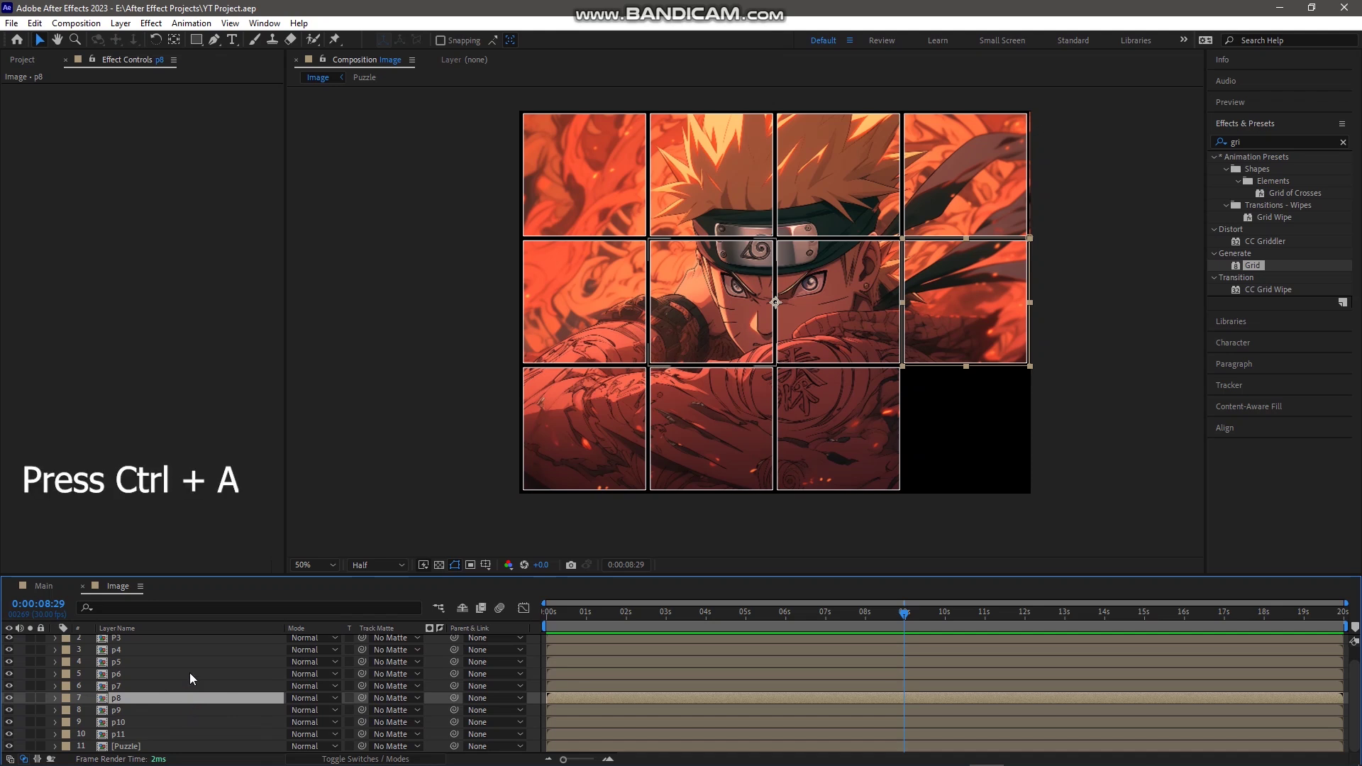
{"action": "key", "text": "ctrl+a"}
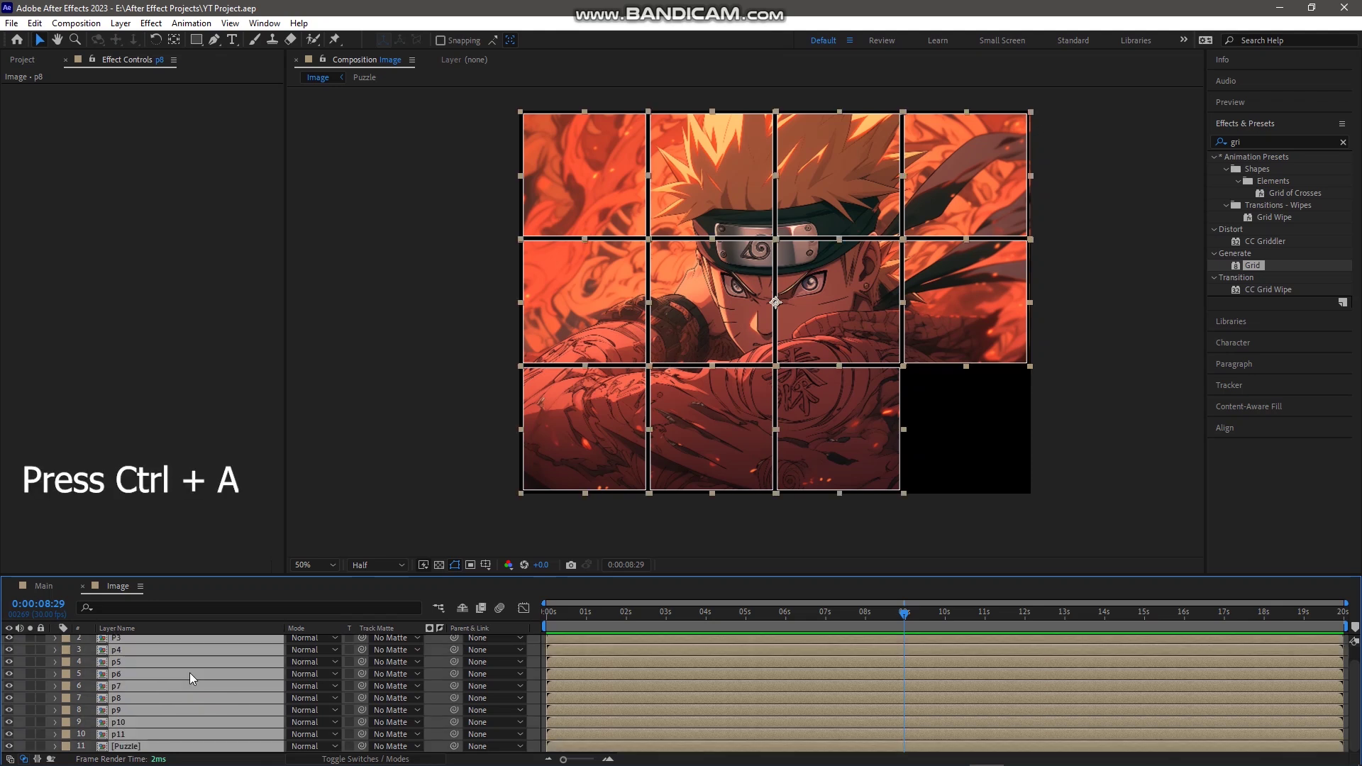
{"action": "key", "text": "p"}
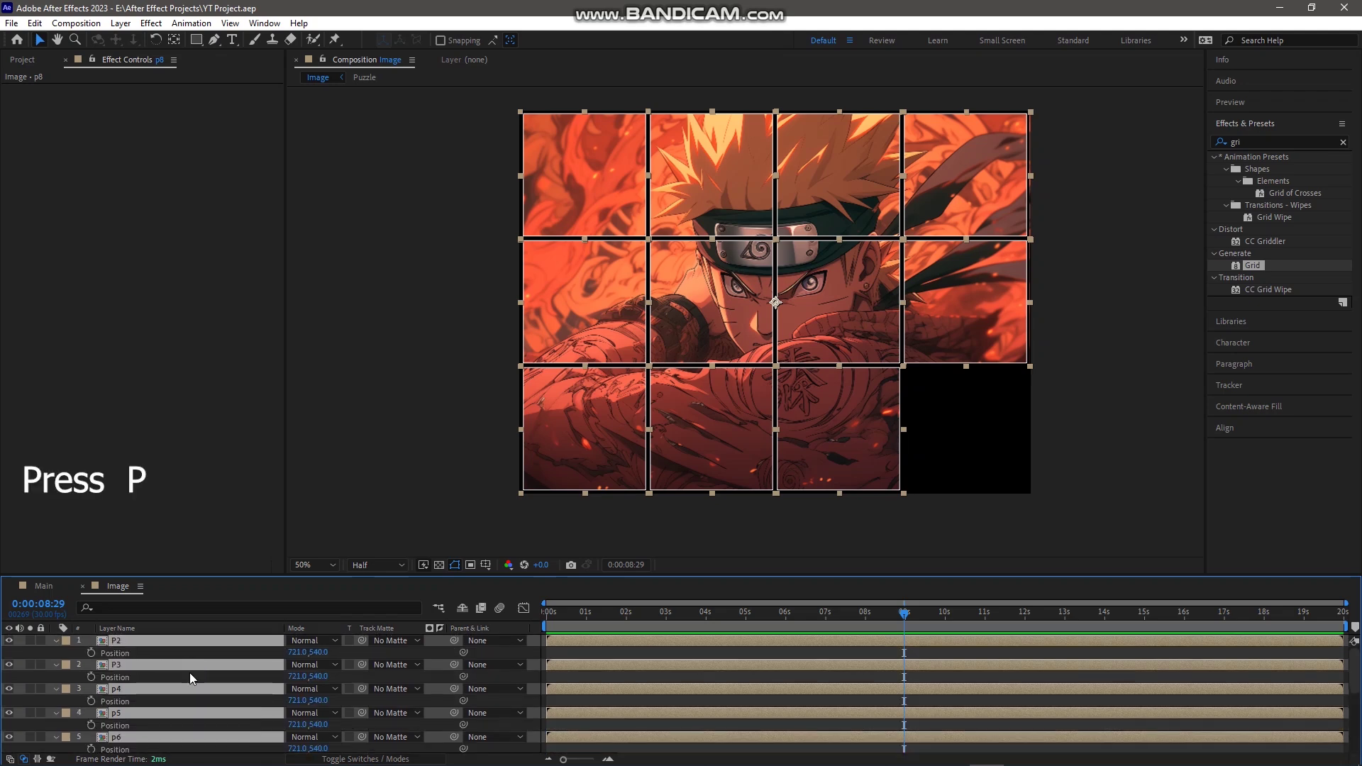
{"action": "left_click", "coordinate": [91, 653]}
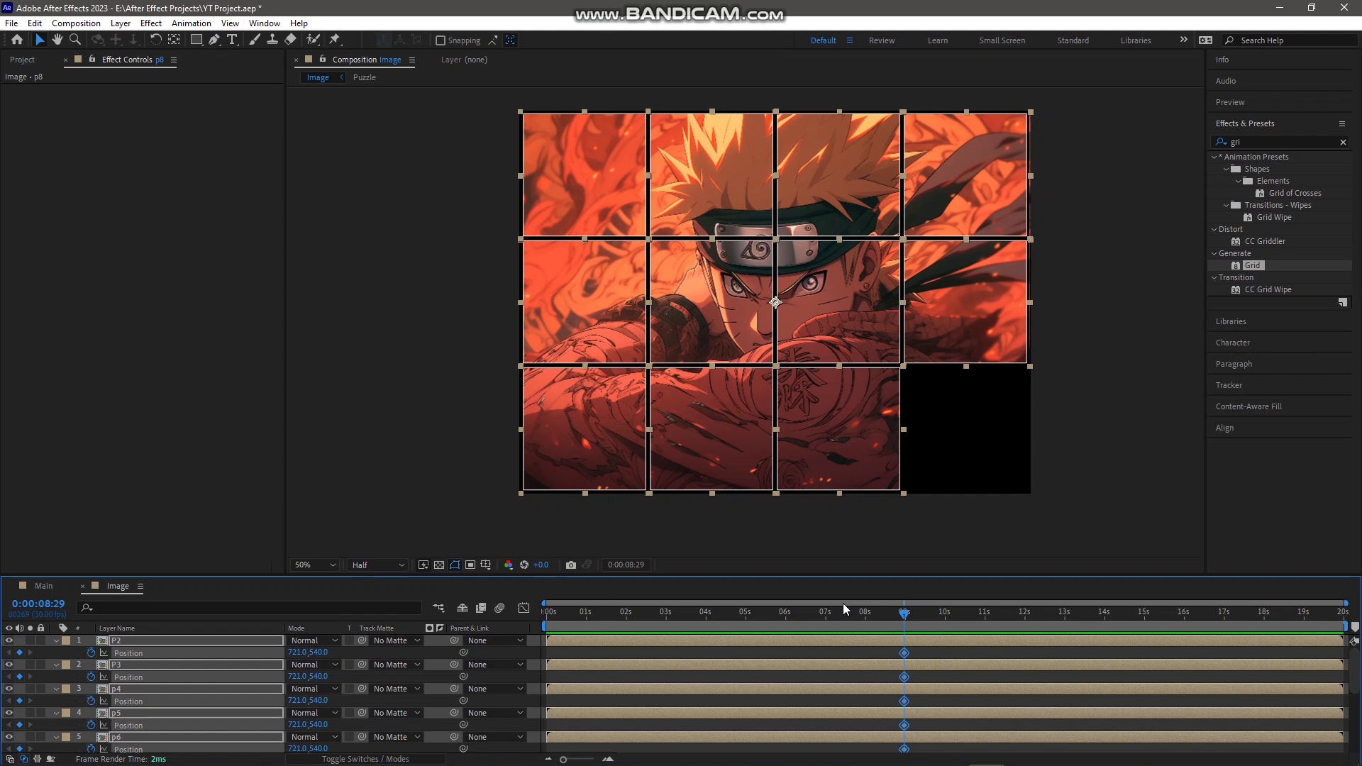
- At 0:00:07:29, set p8's Position to 721.0, 900.0 so the piece slides into the empty cell below it
{"action": "left_click", "coordinate": [864, 611]}
{"action": "left_click", "coordinate": [827, 425]}
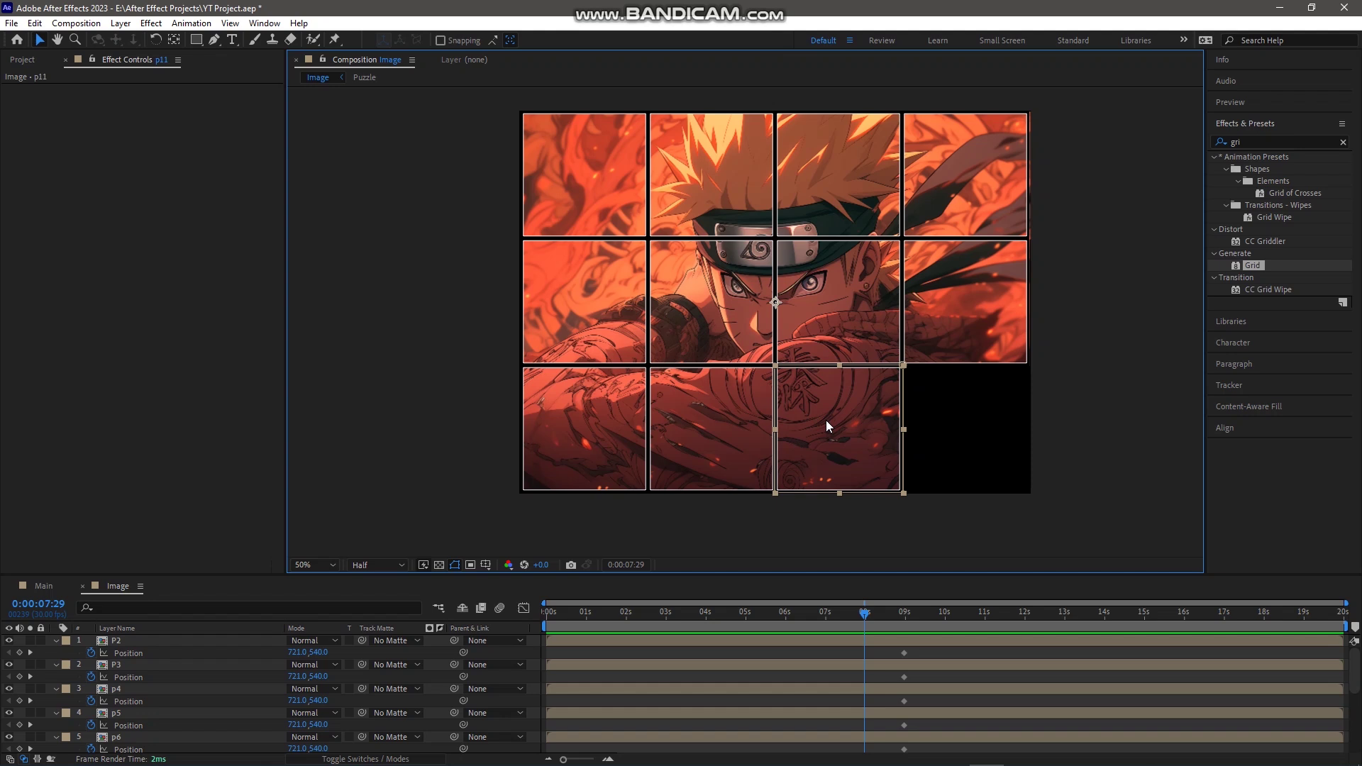
{"action": "left_click", "coordinate": [930, 323]}
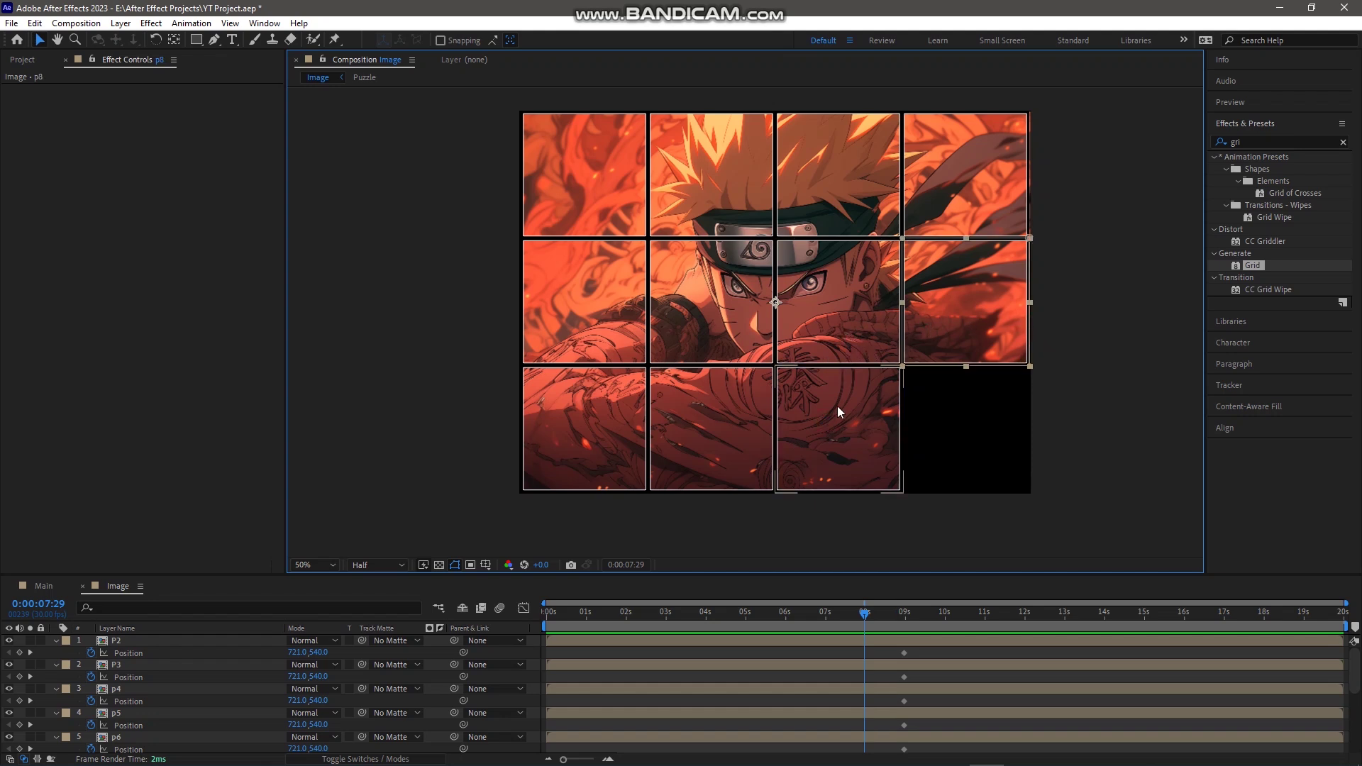
{"action": "key", "text": "alt+space"}
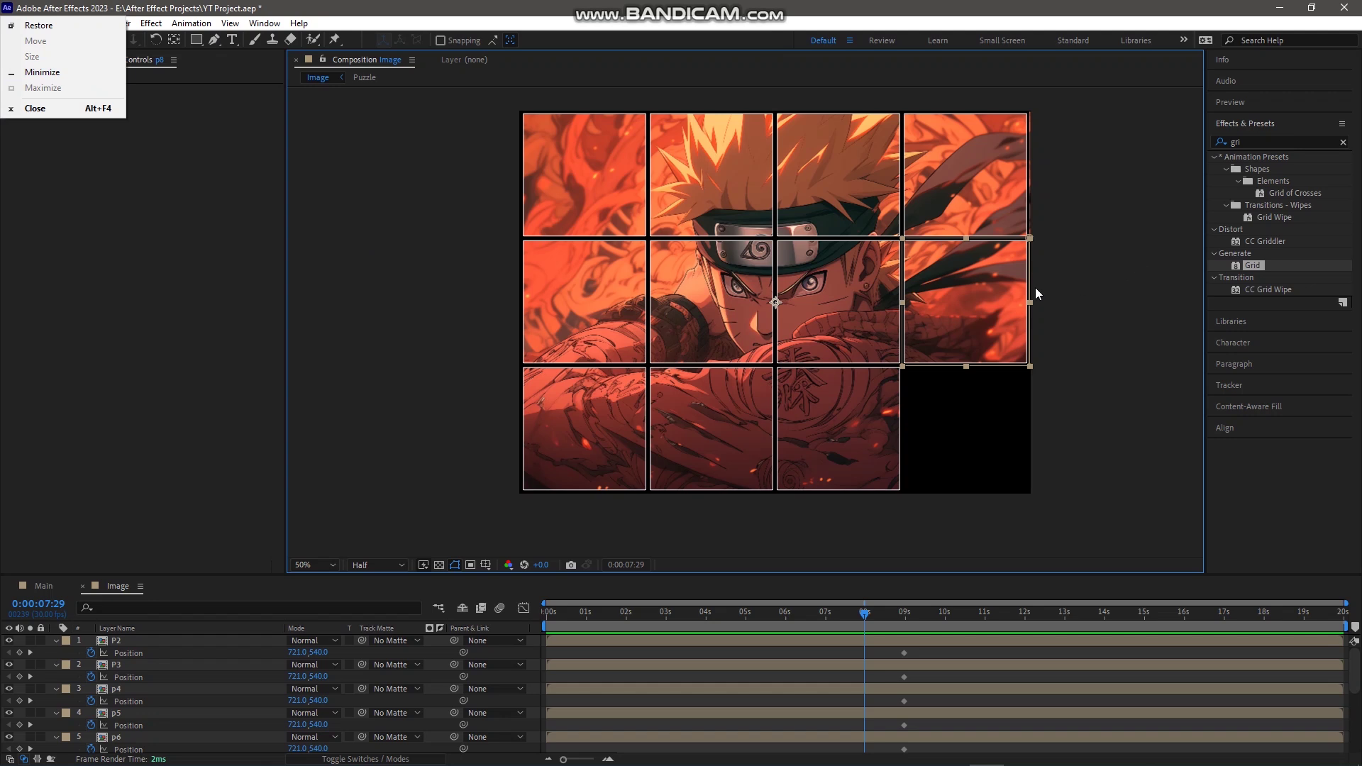
{"action": "key", "text": "Escape"}
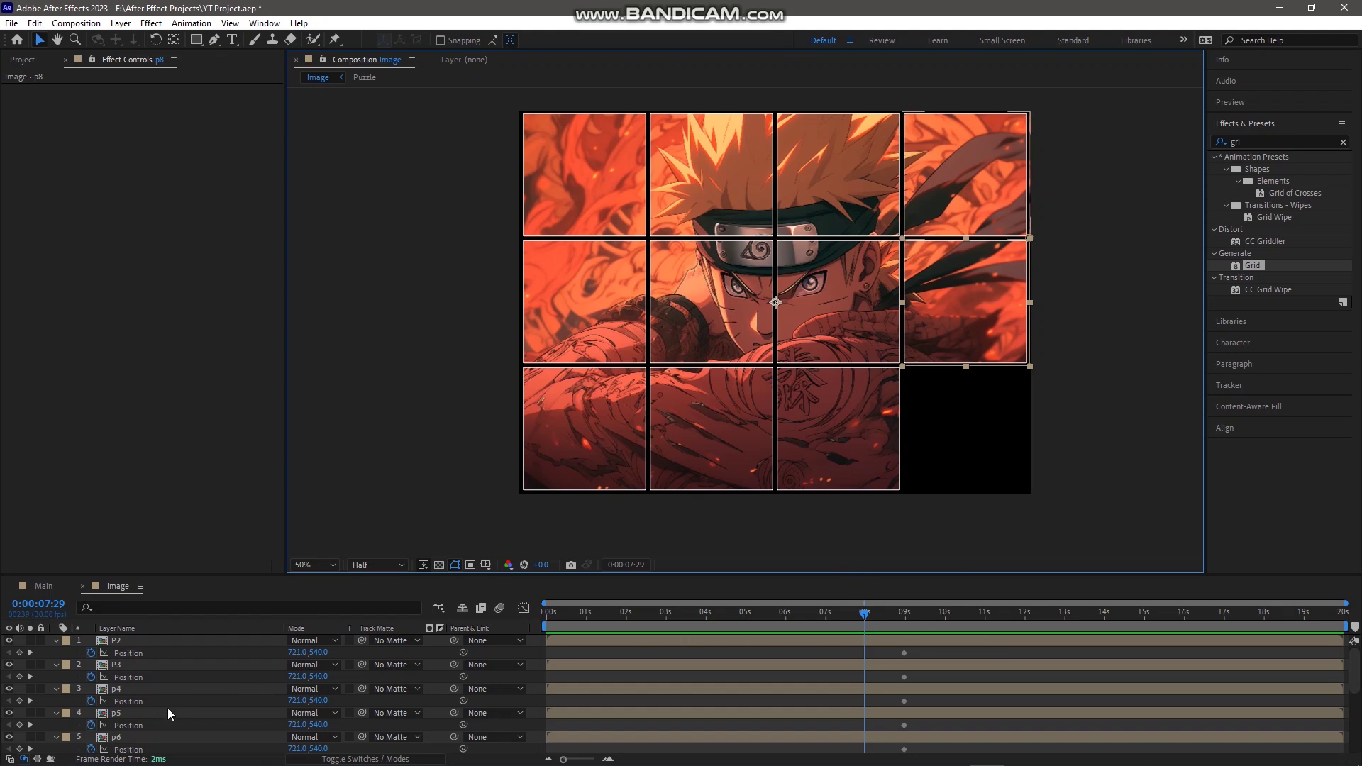
{"action": "scroll", "coordinate": [168, 709], "scroll_direction": "down", "scroll_amount": 2}
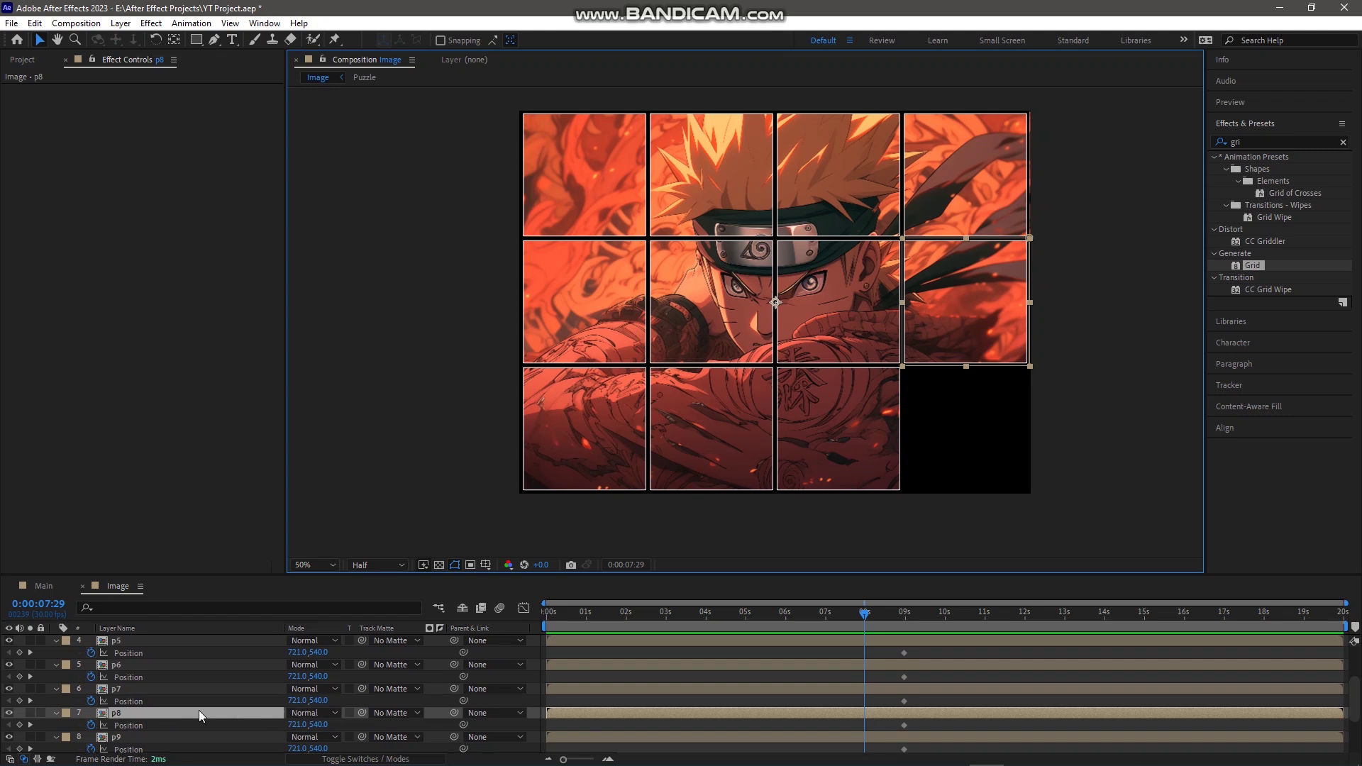
{"action": "scroll", "coordinate": [198, 709], "scroll_direction": "down", "scroll_amount": 1}
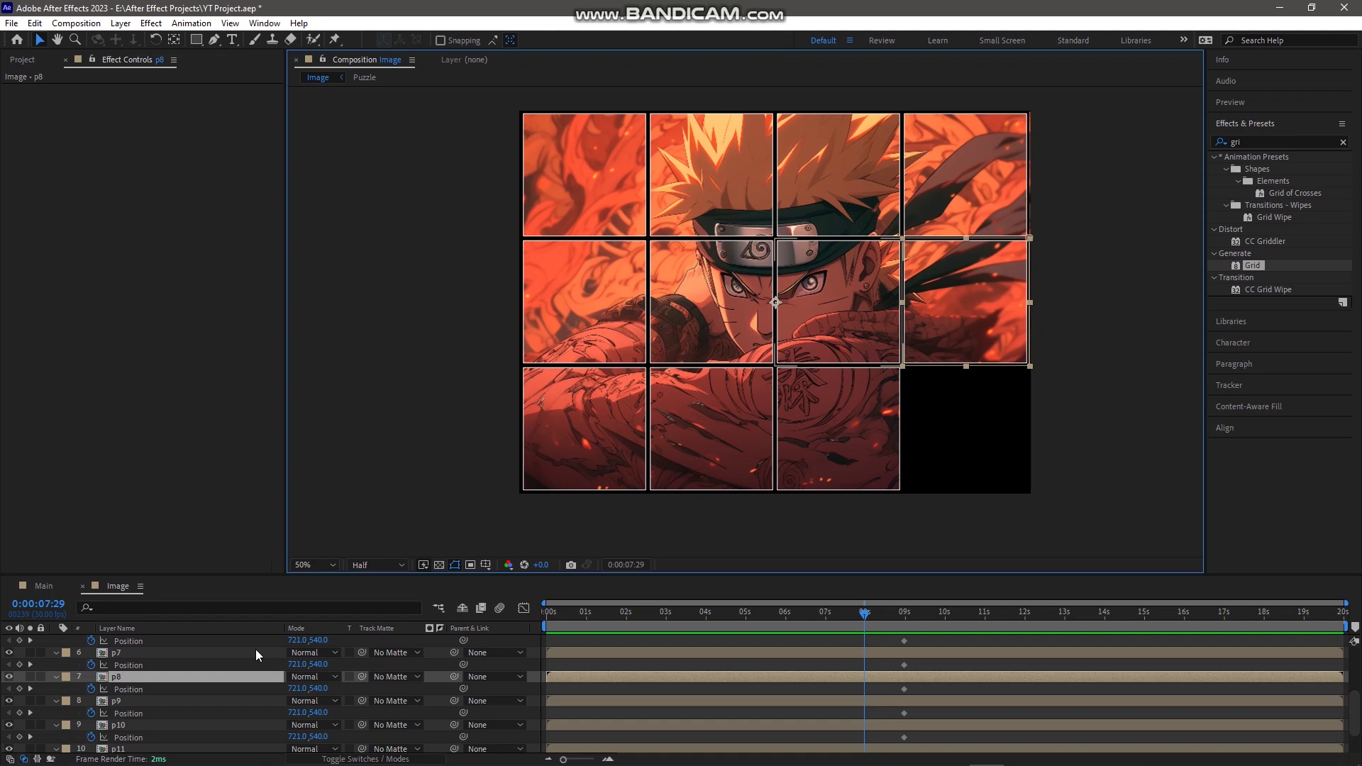
{"action": "left_click_drag", "start_coordinate": [316, 690], "coordinate": [533, 729]}
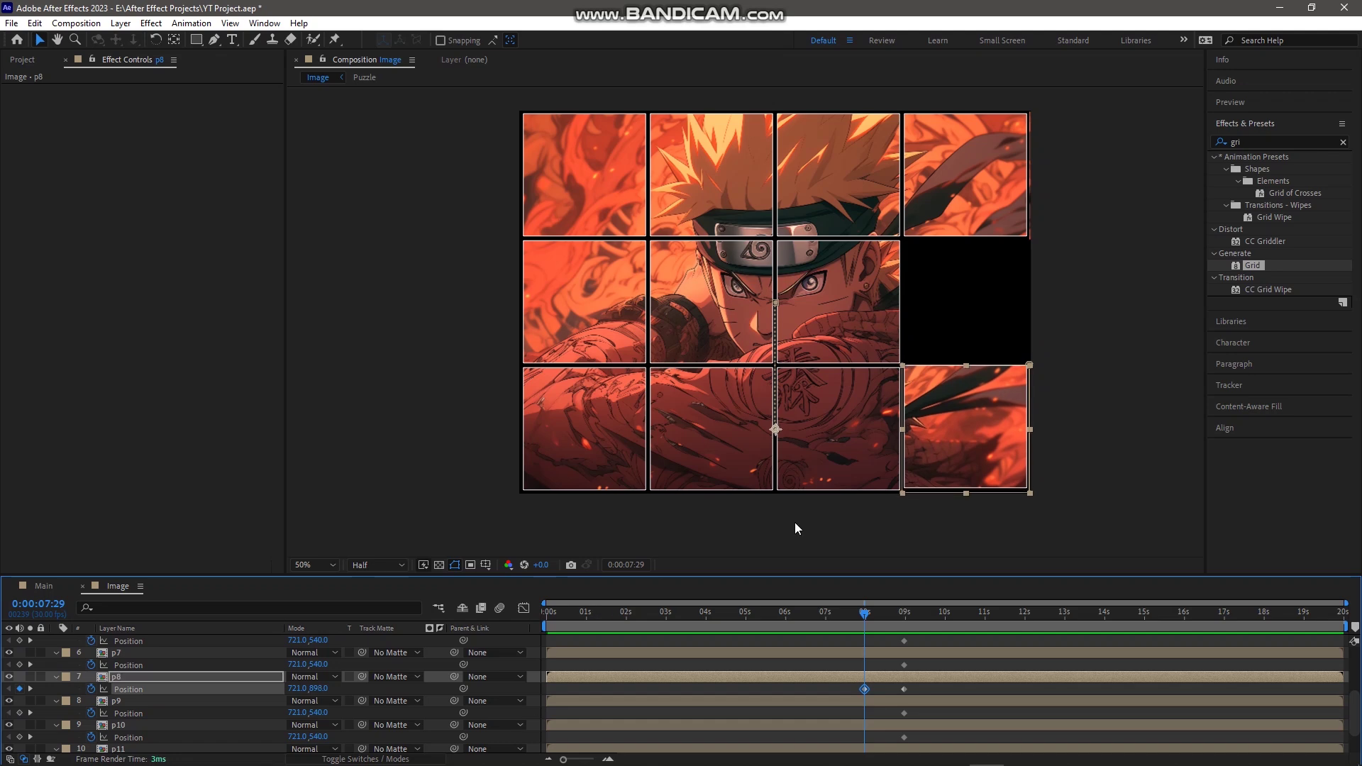
{"action": "scroll", "coordinate": [931, 452], "scroll_direction": "up", "scroll_amount": 1}
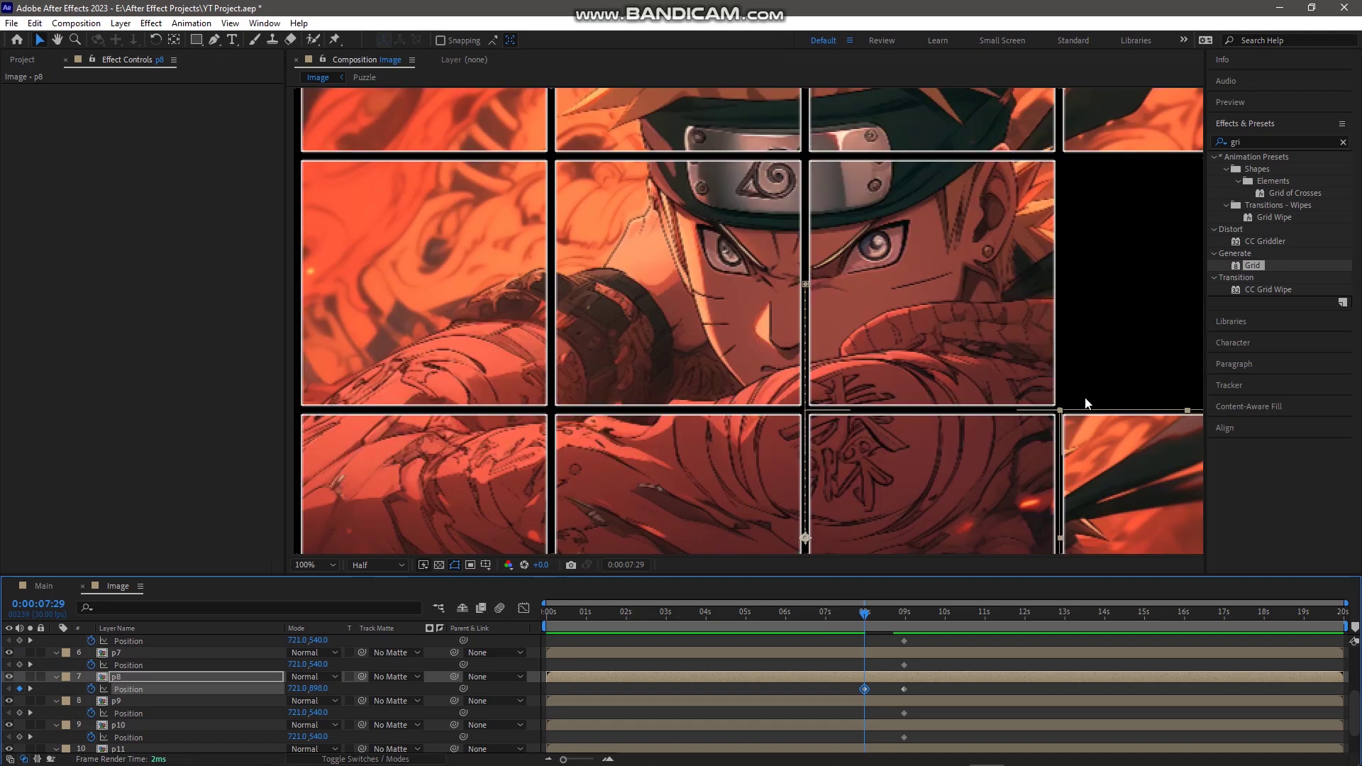
{"action": "key", "text": "Down"}
{"action": "key", "text": "Down"}
{"action": "left_click", "coordinate": [1165, 346]}
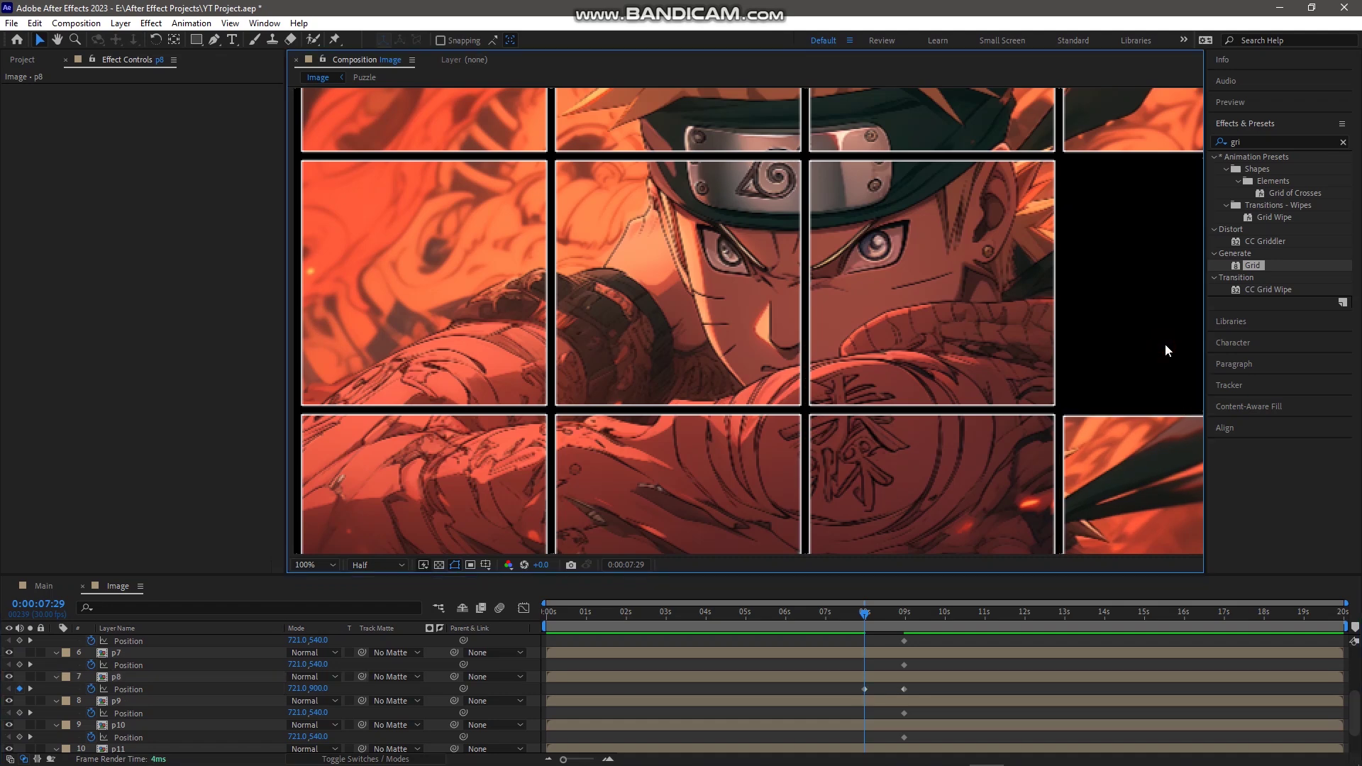
{"action": "scroll", "coordinate": [1111, 373], "scroll_direction": "down", "scroll_amount": 1}
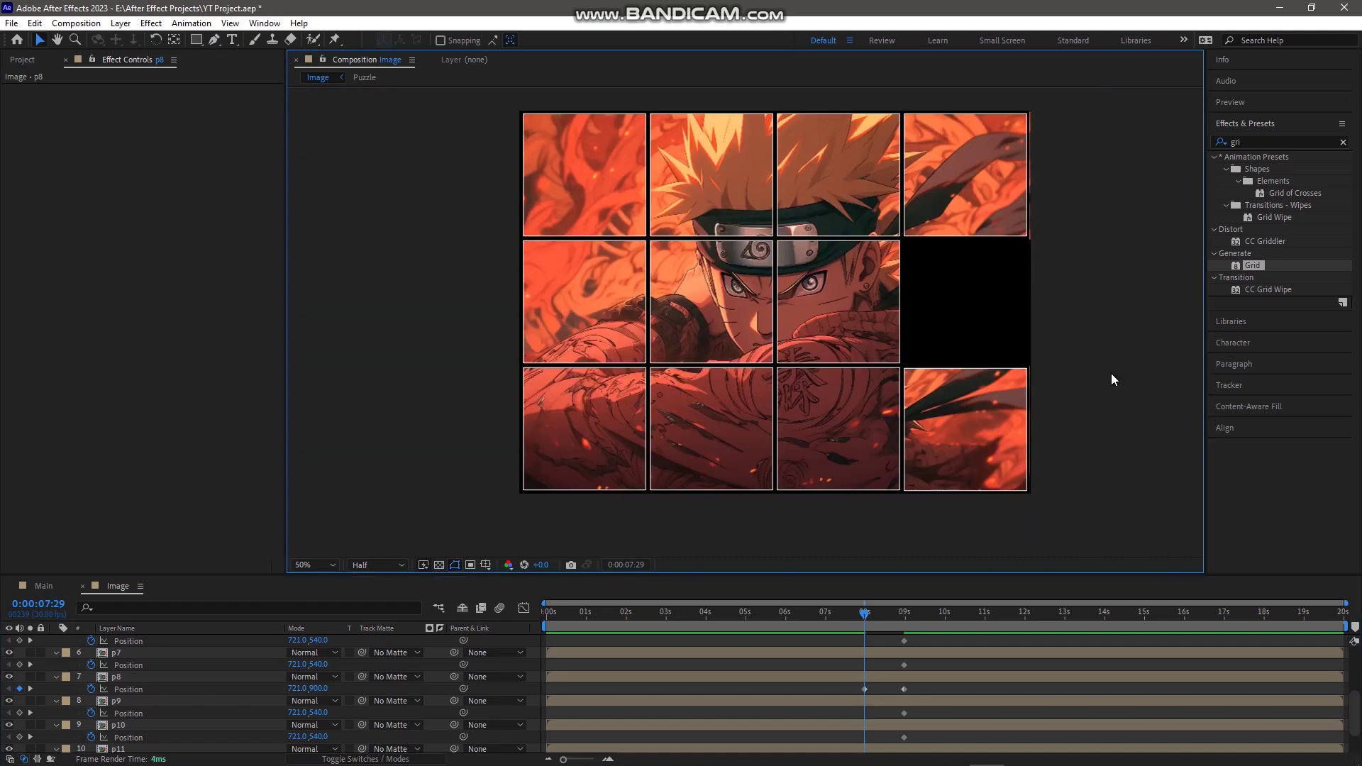
- Add a Position keyframe holding p7 in its original place at 0:00:07:29
{"action": "left_click", "coordinate": [816, 305]}
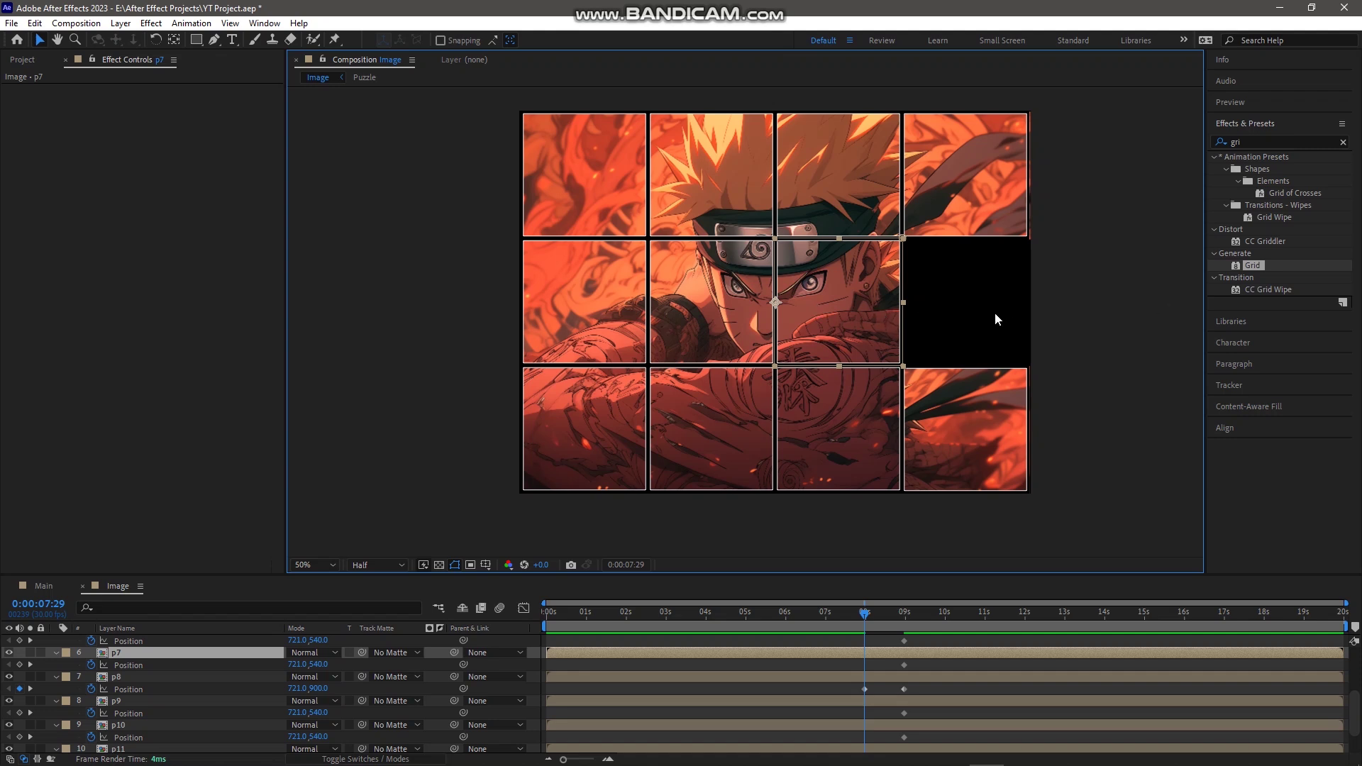
{"action": "left_click", "coordinate": [905, 667]}
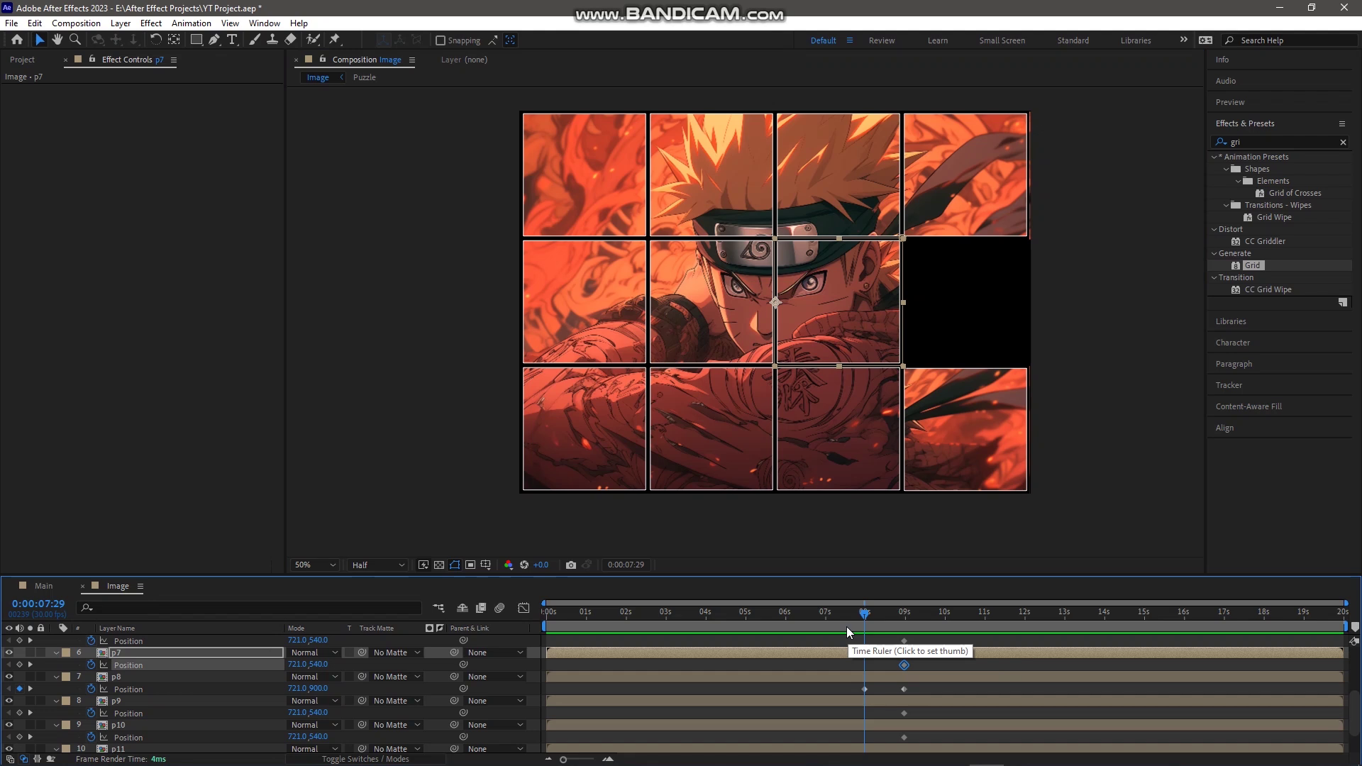
{"action": "key", "text": "alt+shift+p"}
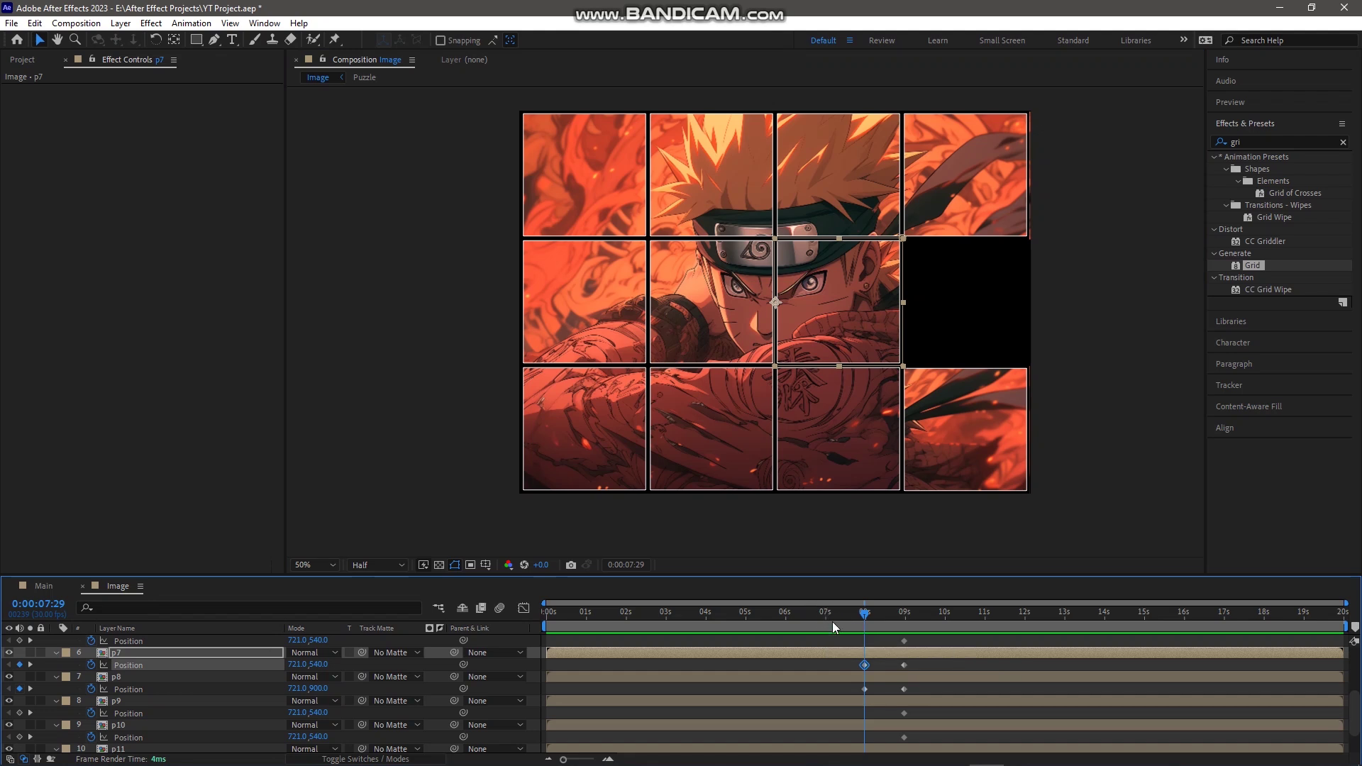
- At 0:00:06:28, set p7's Position to 1081.0, 540.0 so the piece fills the empty cell to its right
{"action": "left_click", "coordinate": [823, 611]}
{"action": "left_click_drag", "start_coordinate": [288, 671], "coordinate": [600, 709]}
{"action": "left_click", "coordinate": [823, 527]}
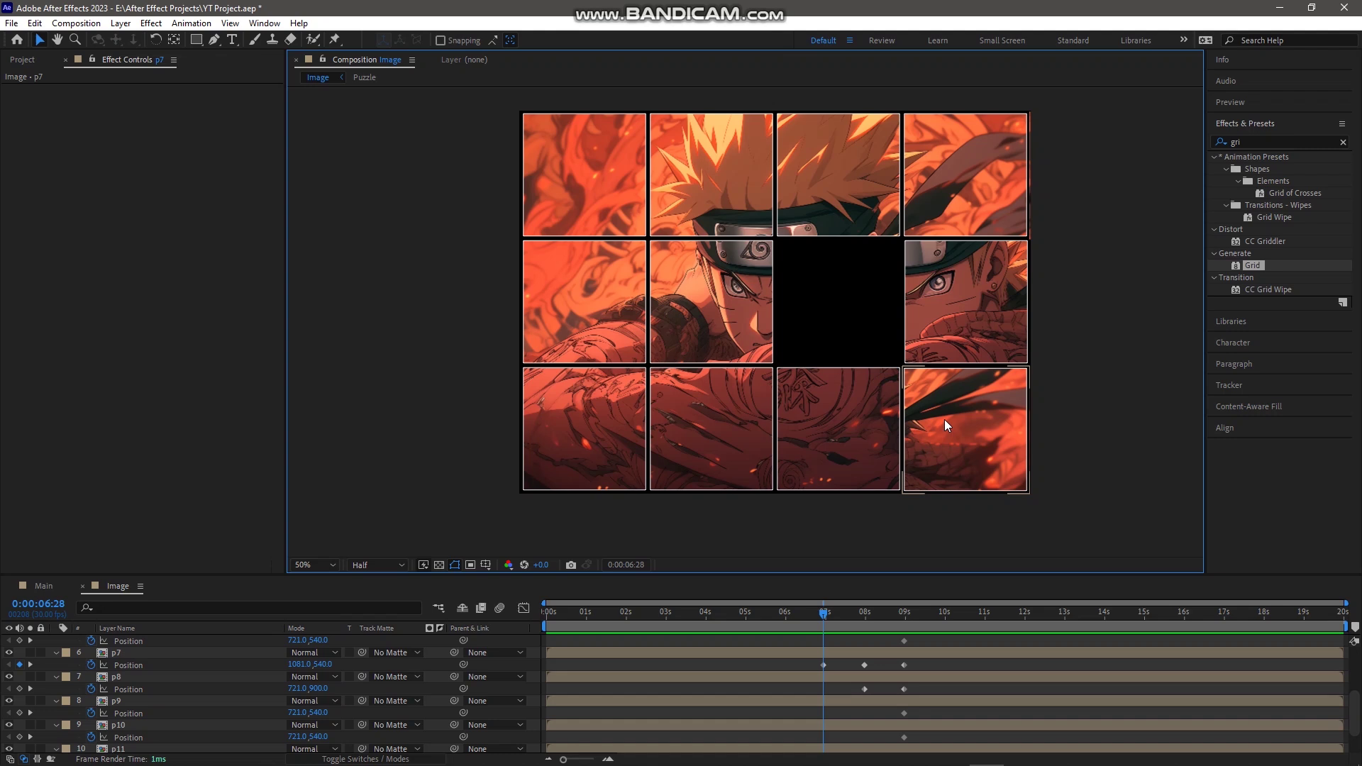
- Preview the p7 and p8 slides from 0:00:06:11 to check the motion
{"action": "left_click", "coordinate": [864, 665]}
{"action": "left_click", "coordinate": [800, 615]}
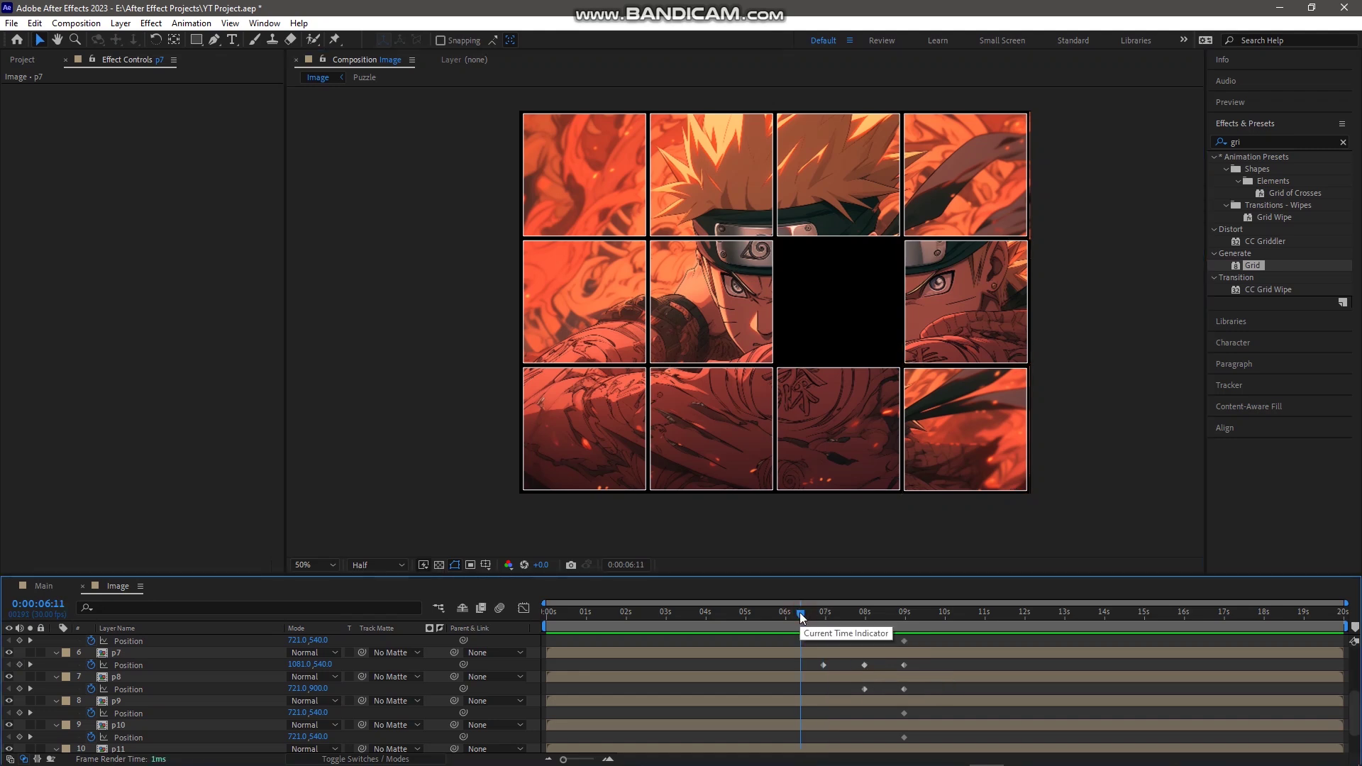
{"action": "key", "text": "space"}
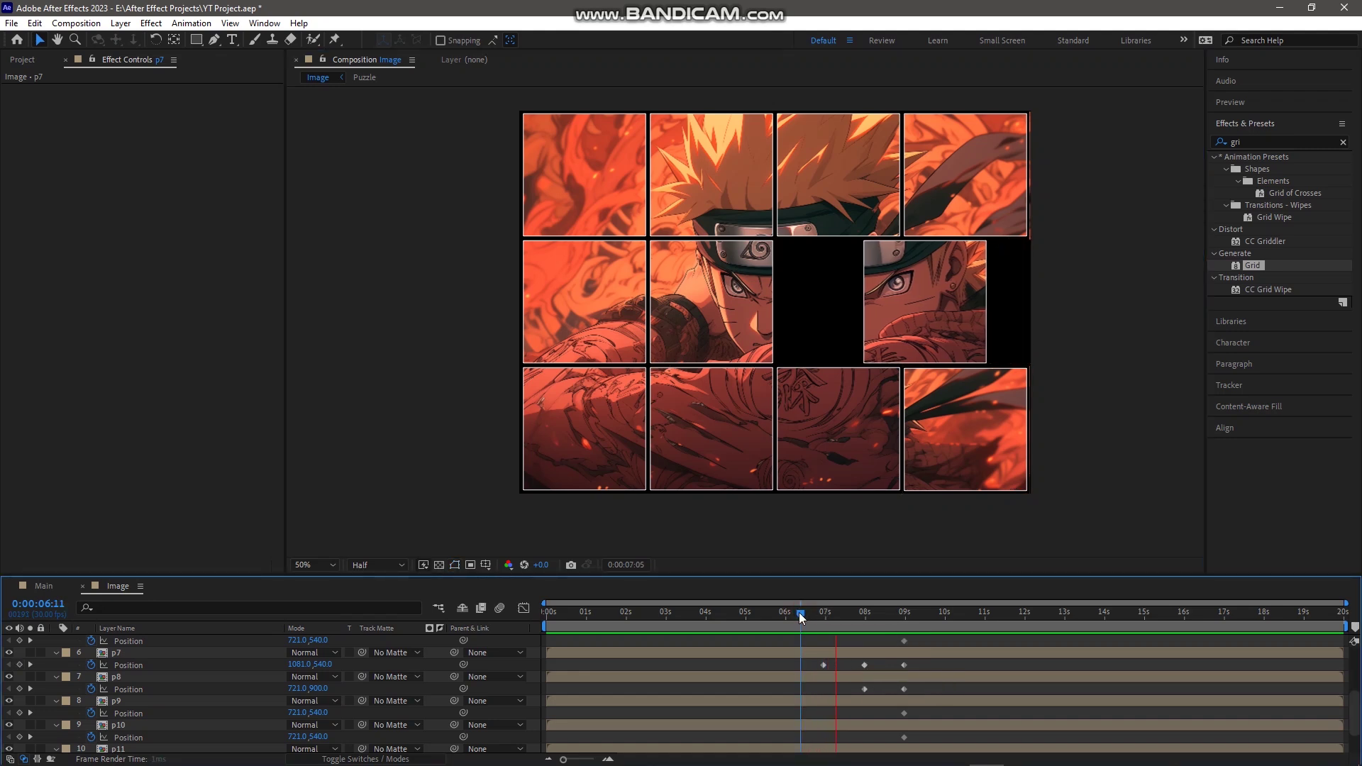
{"action": "key", "text": "space"}
{"action": "left_click", "coordinate": [799, 612]}
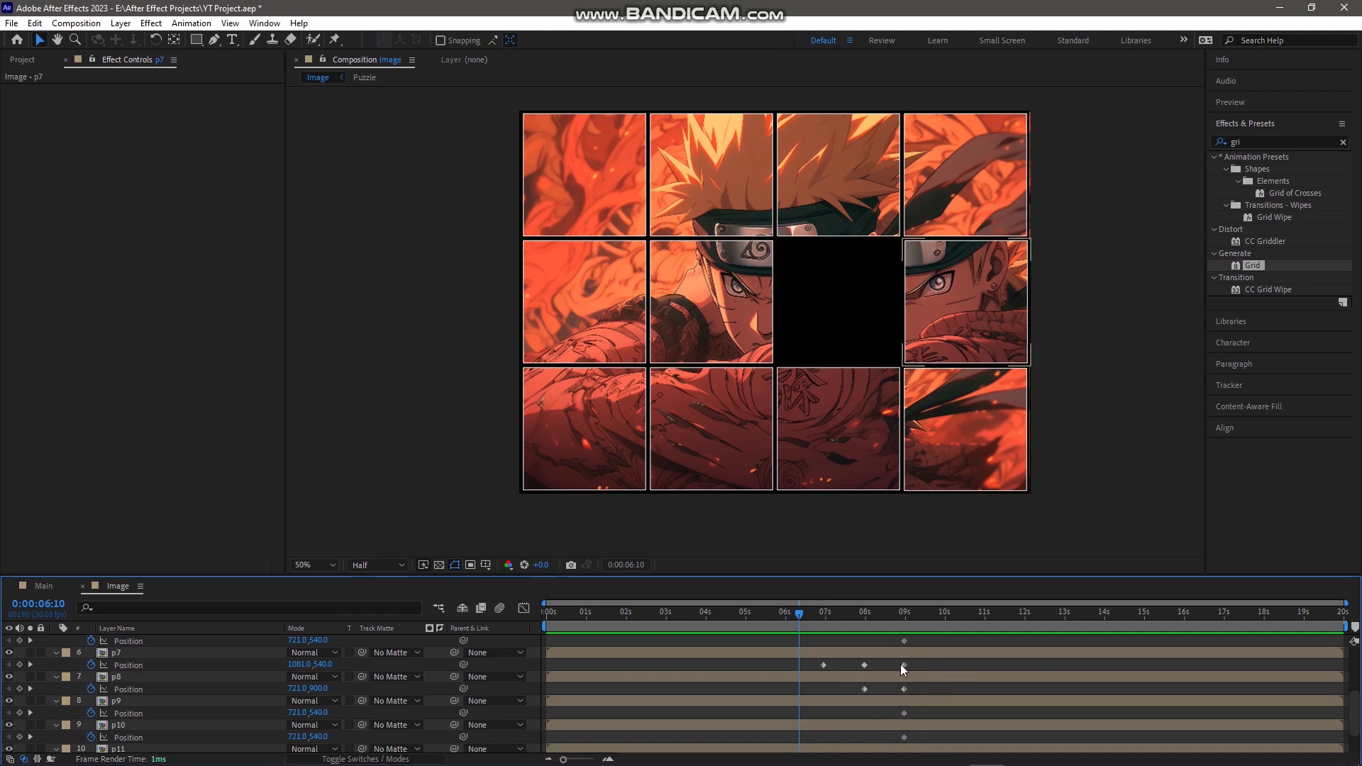
- Delete p7's middle Position keyframe at 0:00:07:29, preview the resulting motion, and undo the deletion
{"action": "left_click", "coordinate": [865, 664]}
{"action": "key", "text": "Delete"}
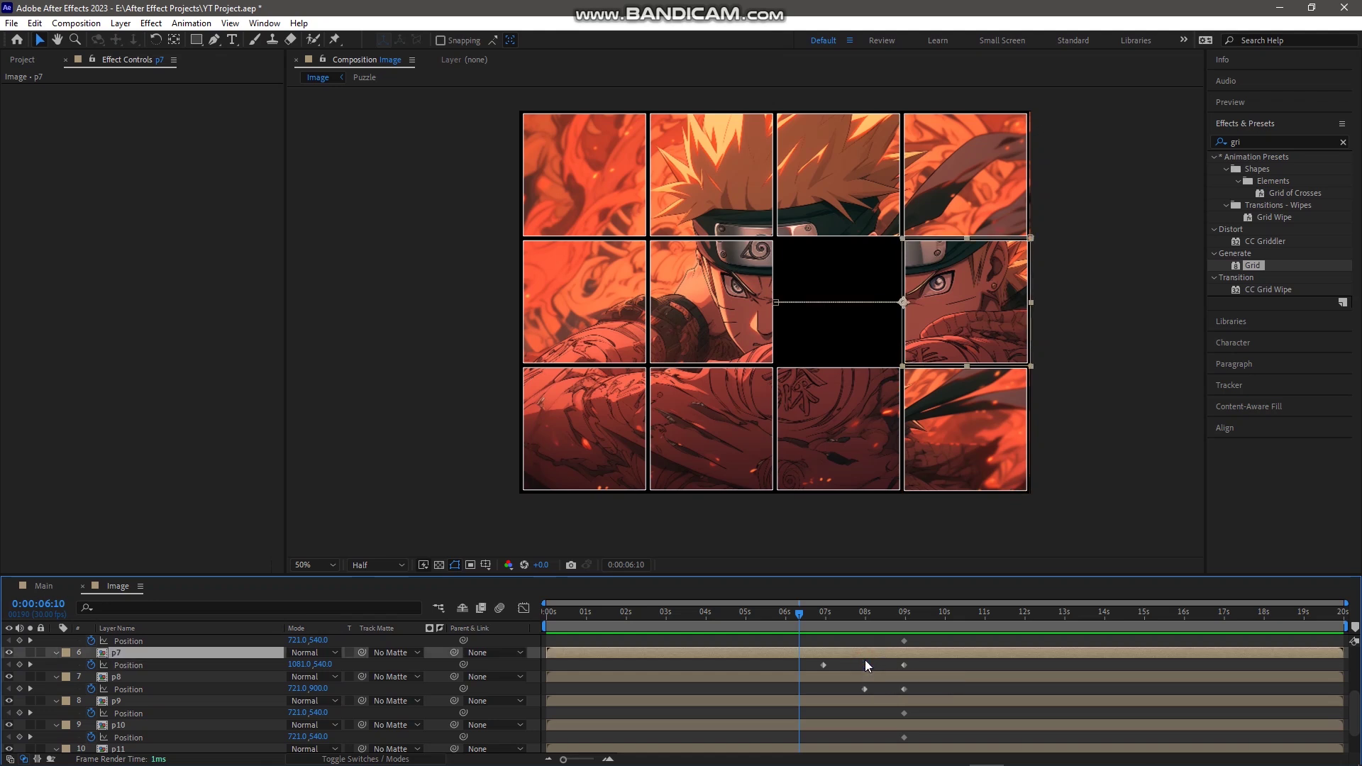
{"action": "key", "text": "space"}
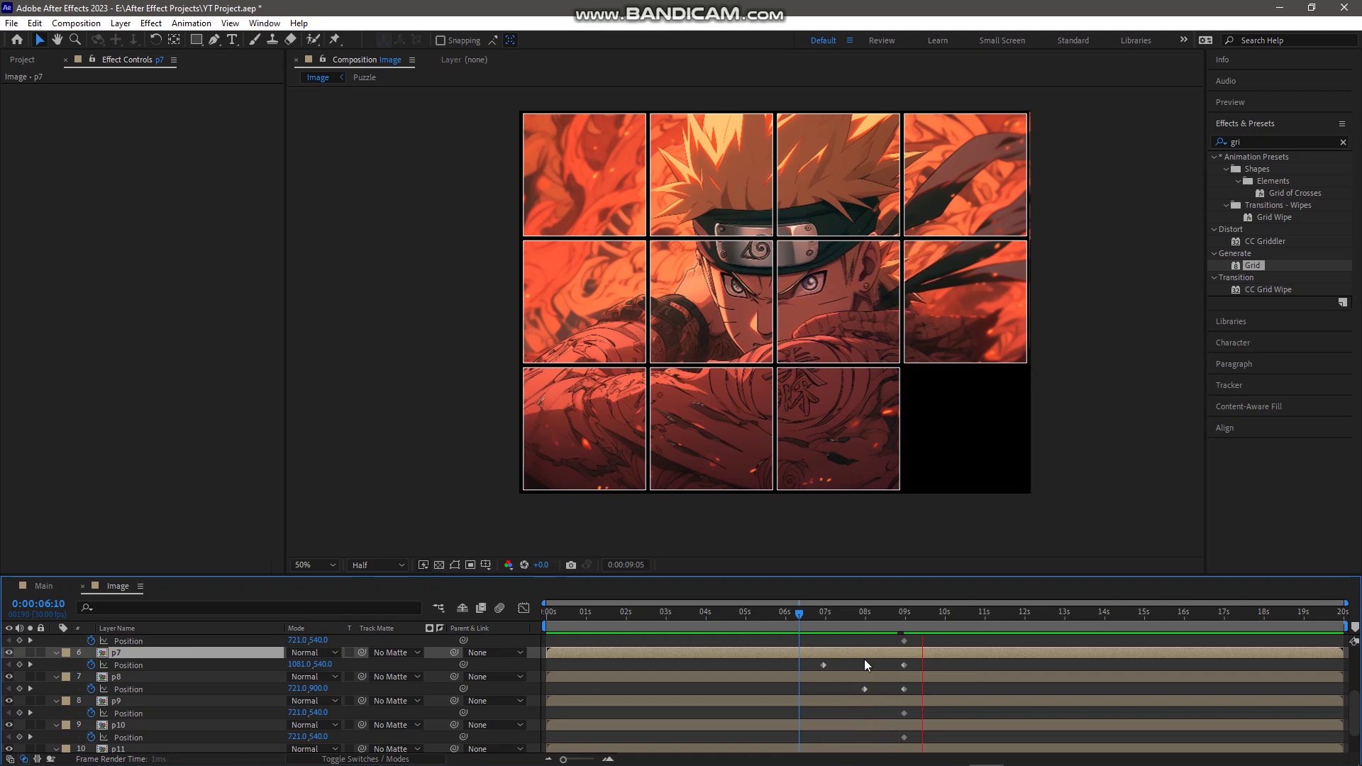
{"action": "key", "text": "space"}
{"action": "key", "text": "ctrl+z"}
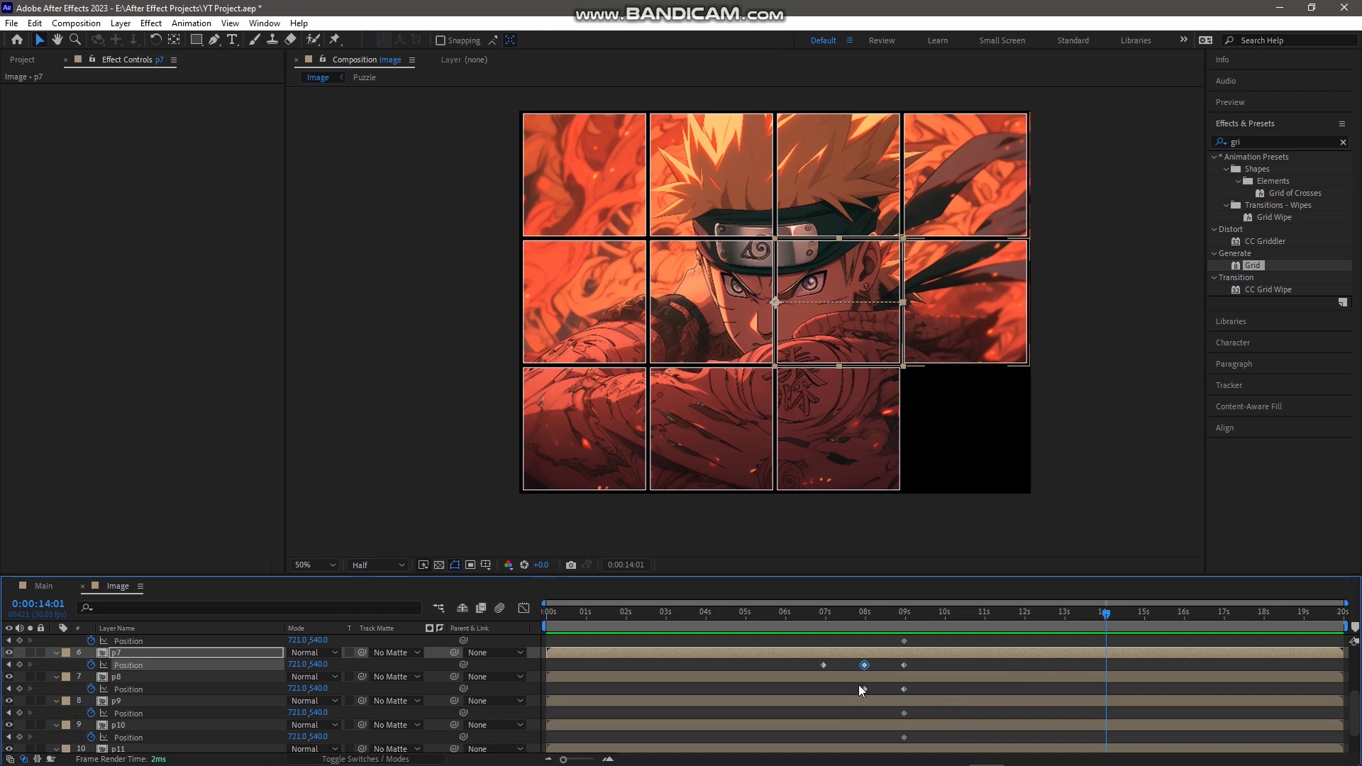
- Add a Position keyframe holding P3 in its original place at 0:00:06:28
{"action": "left_click", "coordinate": [824, 615]}
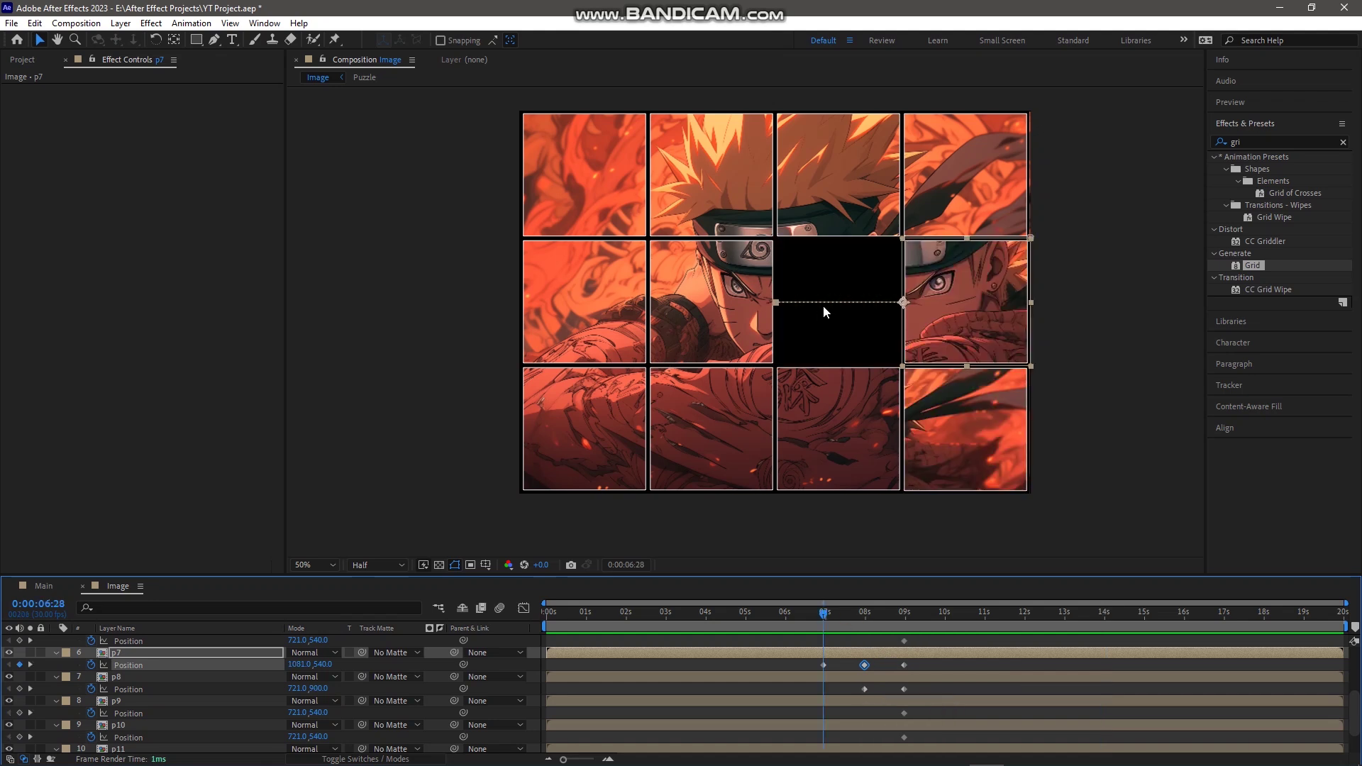
{"action": "left_click", "coordinate": [821, 208]}
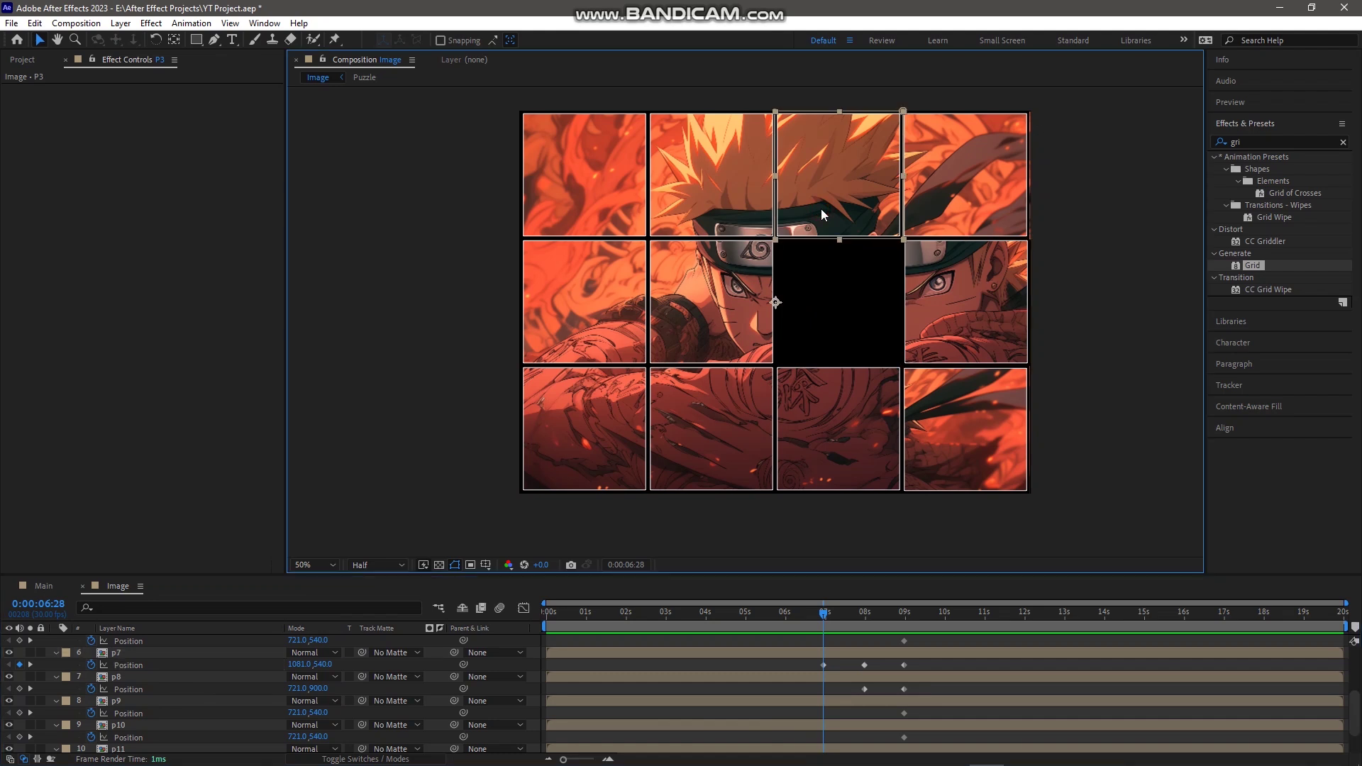
{"action": "scroll", "coordinate": [203, 697], "scroll_direction": "up", "scroll_amount": 5}
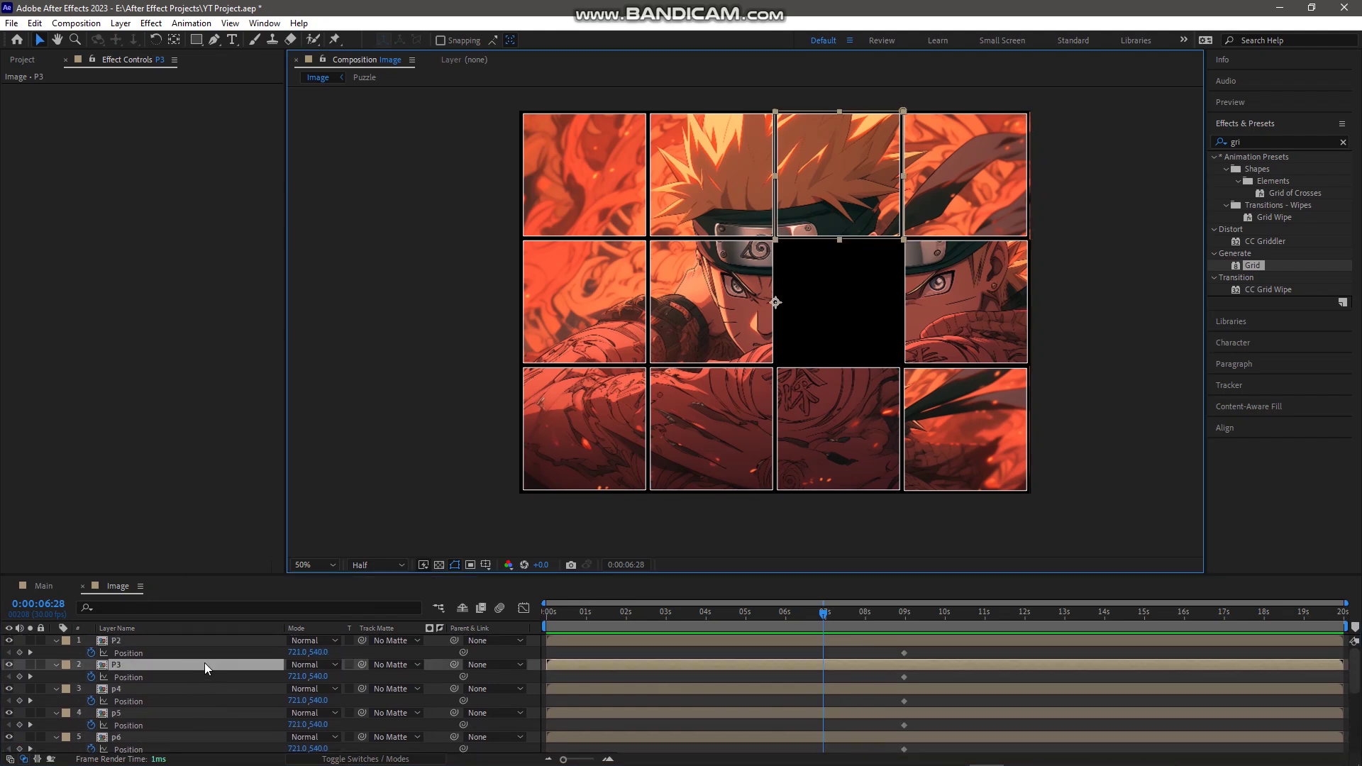
{"action": "left_click", "coordinate": [905, 677]}
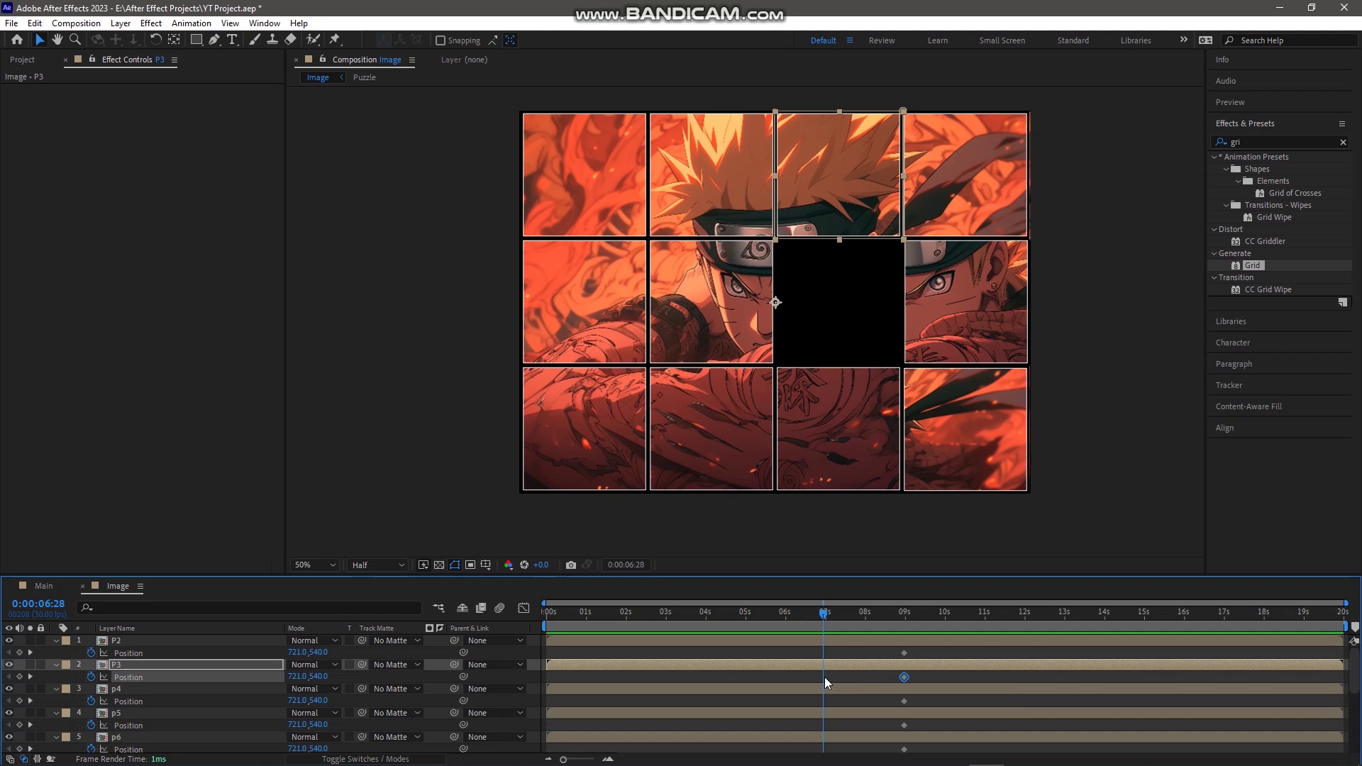
{"action": "key", "text": "alt+shift+p"}
- At 0:00:06:00, set P3's Position to 721.0, 899.0 so the piece fills the empty cell below it
{"action": "left_click", "coordinate": [786, 615]}
{"action": "left_click_drag", "start_coordinate": [322, 681], "coordinate": [568, 692]}
{"action": "left_click", "coordinate": [841, 198]}
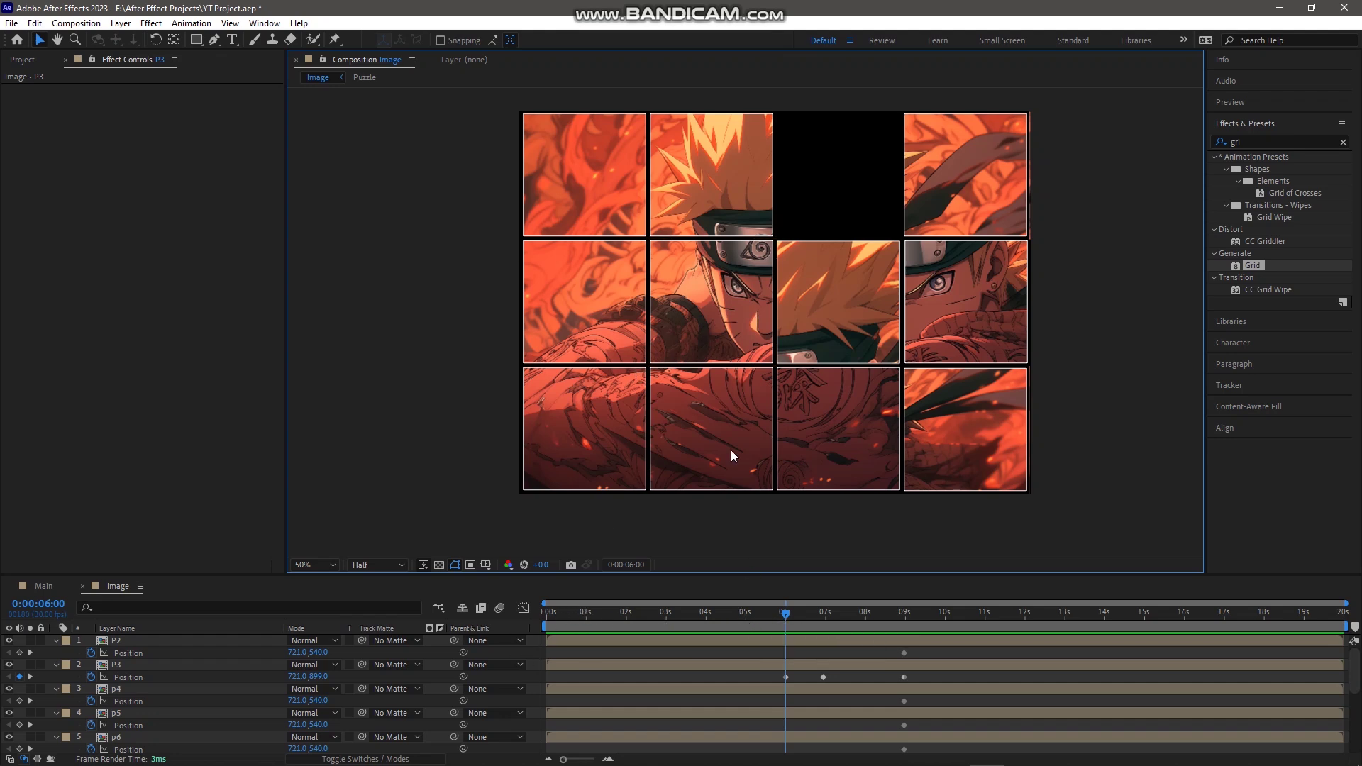
- Add a Position keyframe holding P2 in its original place at 0:00:06:00
{"action": "left_click", "coordinate": [725, 194]}
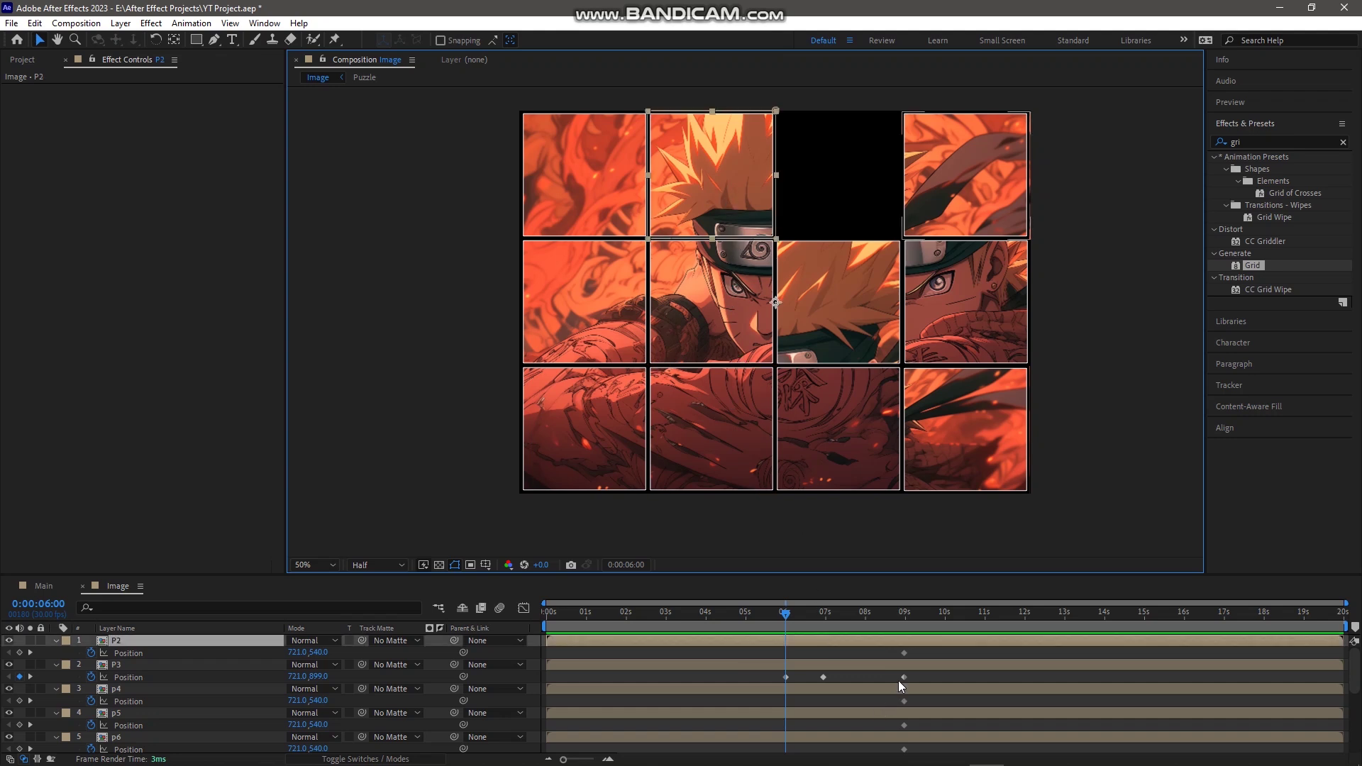
{"action": "left_click", "coordinate": [905, 654]}
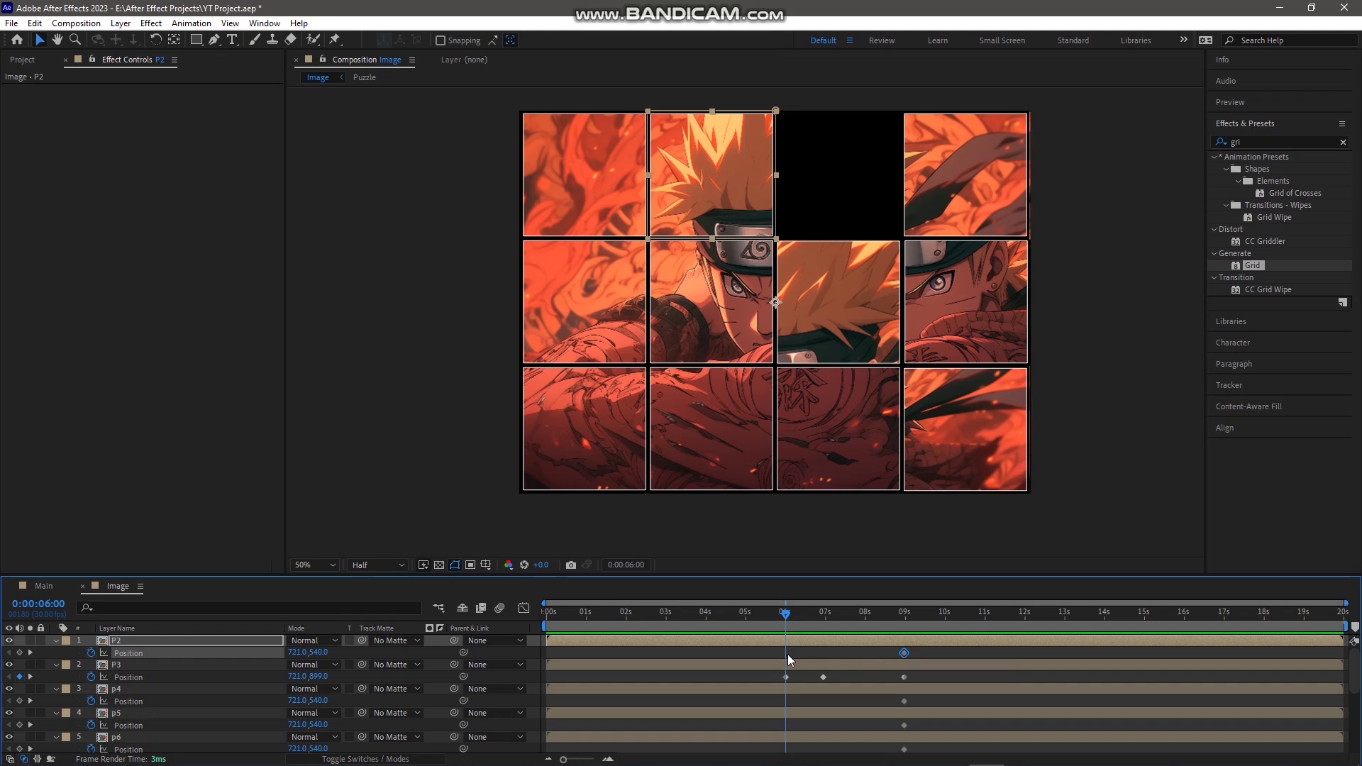
{"action": "key", "text": "ctrl+v"}
- At 0:00:04:28, set P2's Position to 1078.0, 540.0 so the piece fills the empty cell to its right
{"action": "left_click", "coordinate": [743, 613]}
{"action": "left_click_drag", "start_coordinate": [298, 652], "coordinate": [561, 667]}
{"action": "scroll", "coordinate": [708, 107], "scroll_direction": "up", "scroll_amount": 1}
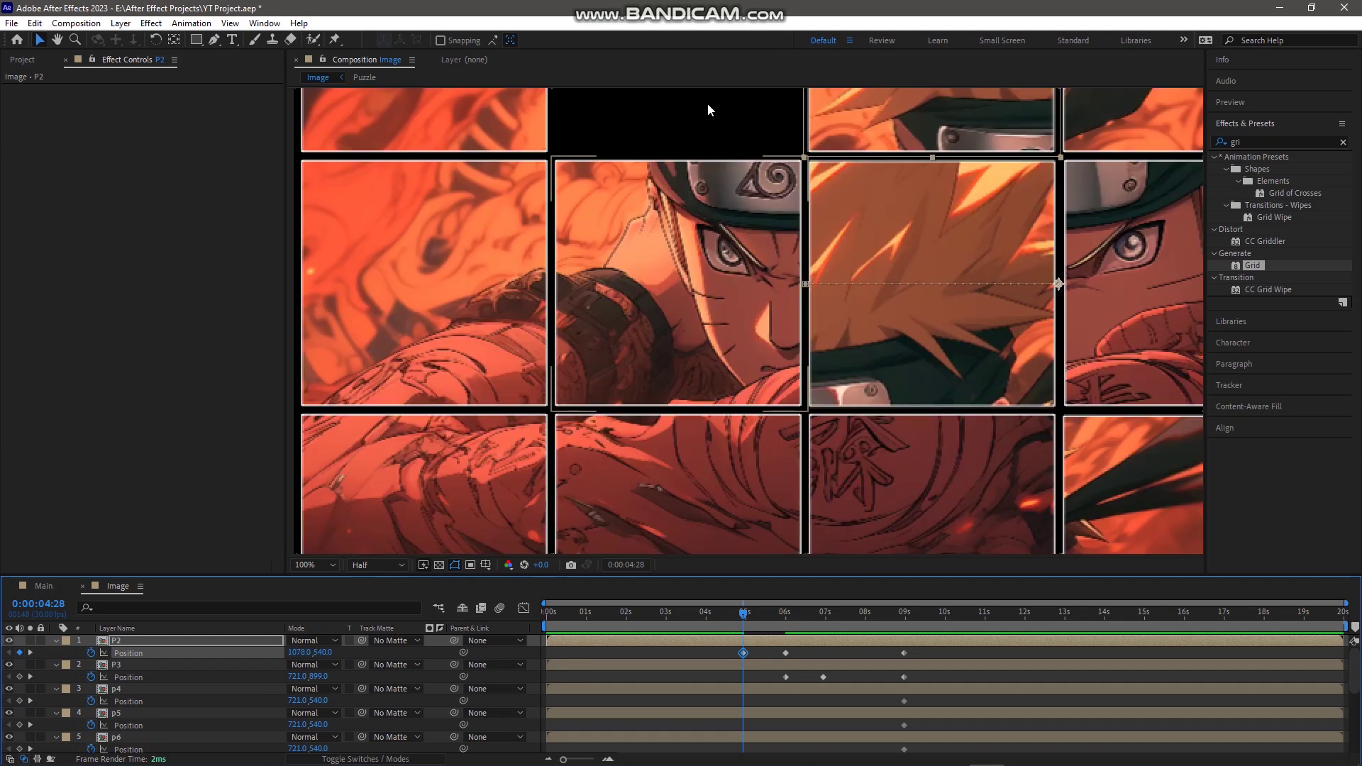
{"action": "scroll", "coordinate": [757, 249], "scroll_direction": "down", "scroll_amount": 1}
- Copy p6's original Position keyframe to 0:00:04:28 so the piece holds its place
{"action": "left_click", "coordinate": [674, 313]}
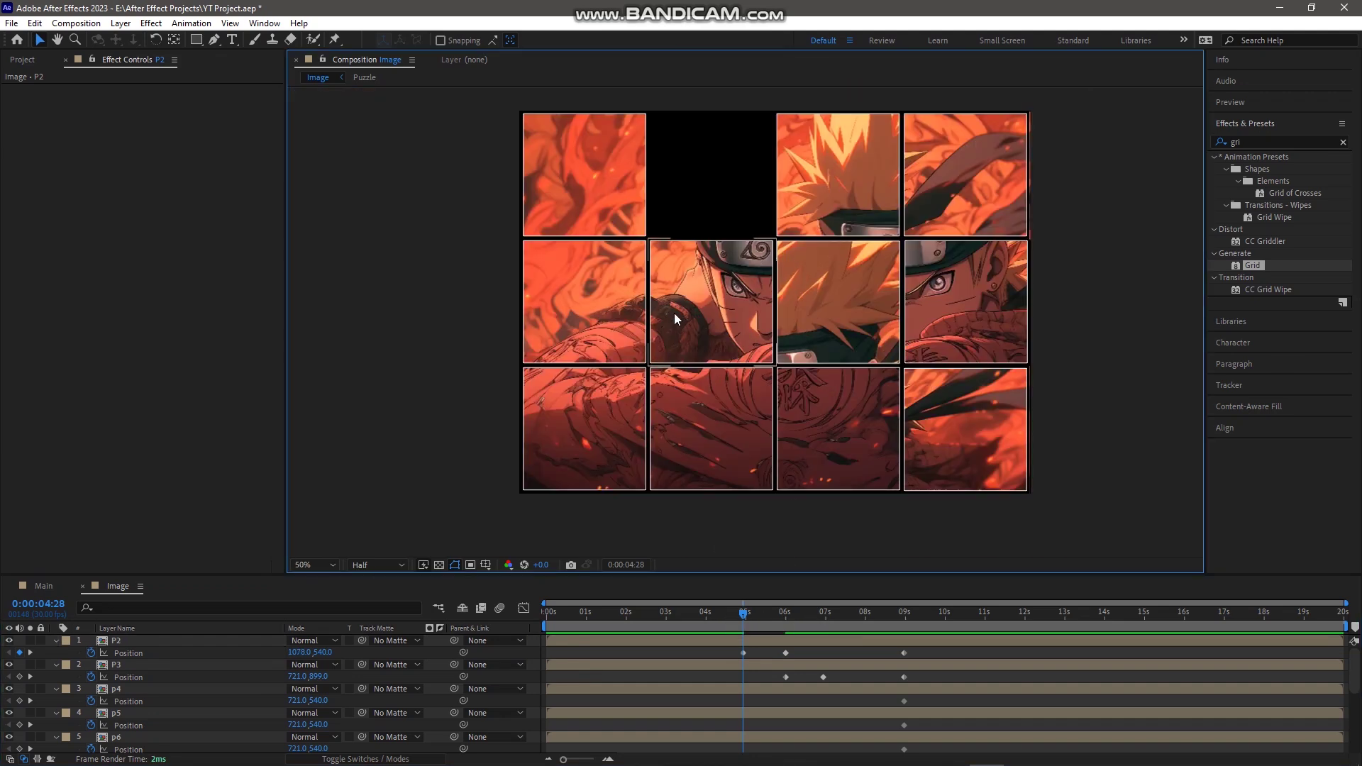
{"action": "scroll", "coordinate": [348, 671], "scroll_direction": "down", "scroll_amount": 1}
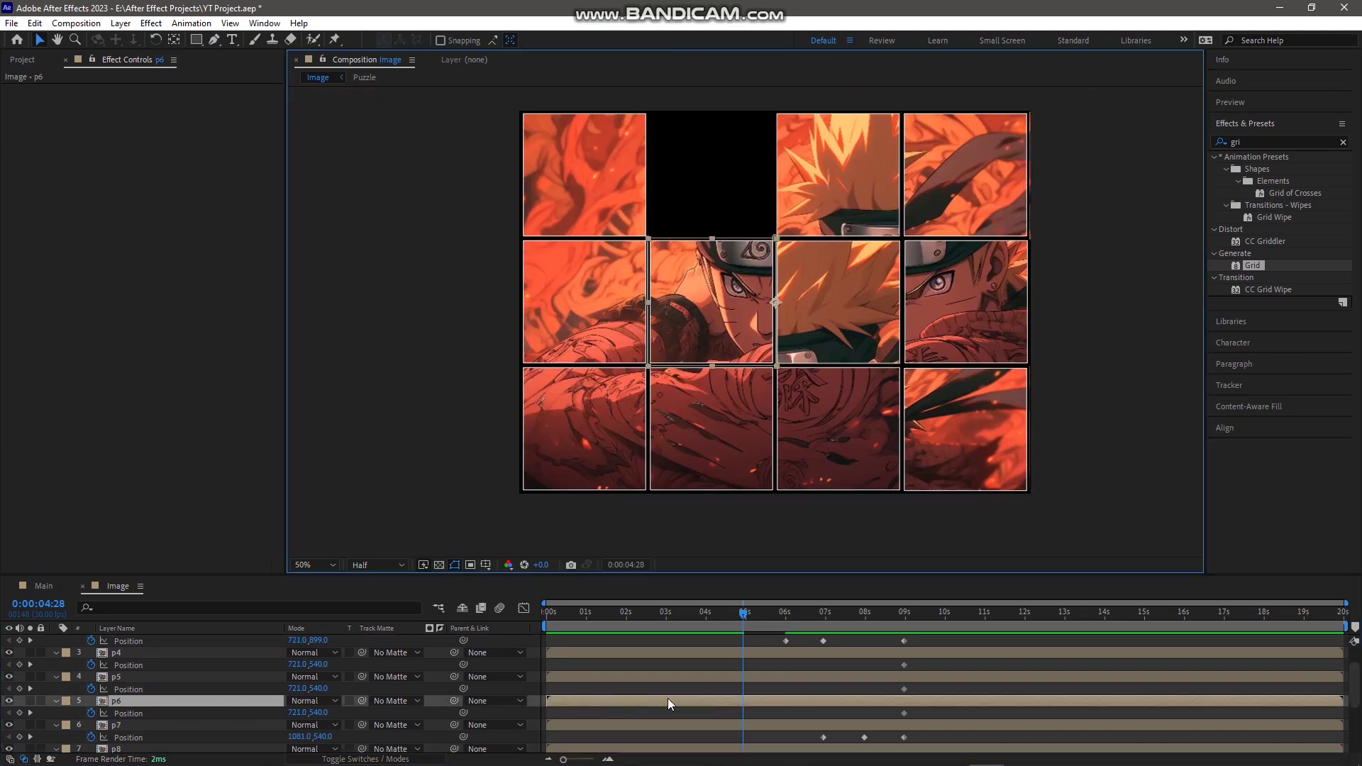
{"action": "left_click", "coordinate": [903, 715]}
{"action": "key", "text": "ctrl+c"}
{"action": "key", "text": "ctrl+v"}
- At 0:00:03:29, set p6's Position to 721.0, 182.0 so the piece fills the empty cell above it
{"action": "left_click_drag", "start_coordinate": [746, 614], "coordinate": [707, 620]}
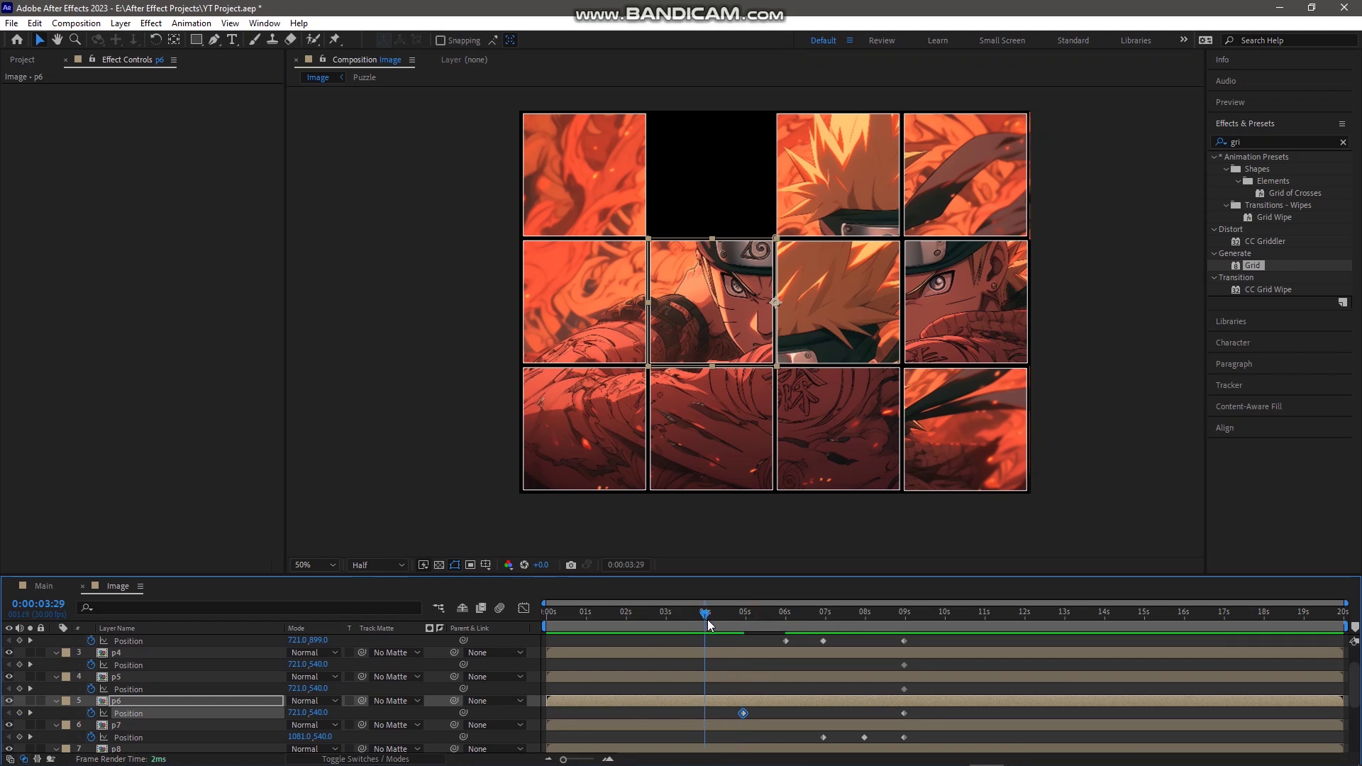
{"action": "left_click_drag", "start_coordinate": [320, 715], "coordinate": [44, 717]}
{"action": "scroll", "coordinate": [659, 240], "scroll_direction": "up", "scroll_amount": 1}
{"action": "left_click", "coordinate": [646, 251]}
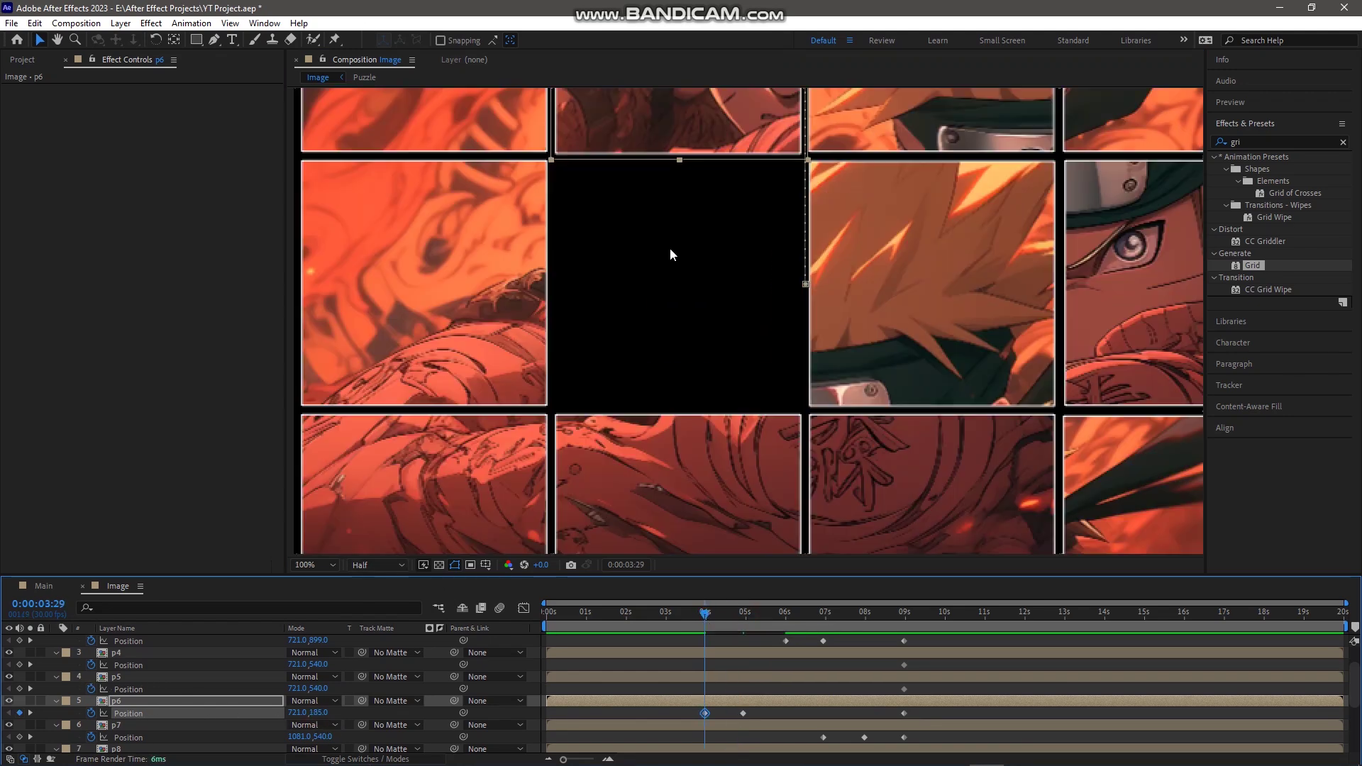
{"action": "left_click_drag", "start_coordinate": [674, 146], "coordinate": [674, 144]}
{"action": "left_click", "coordinate": [726, 297]}
{"action": "left_click", "coordinate": [692, 140]}
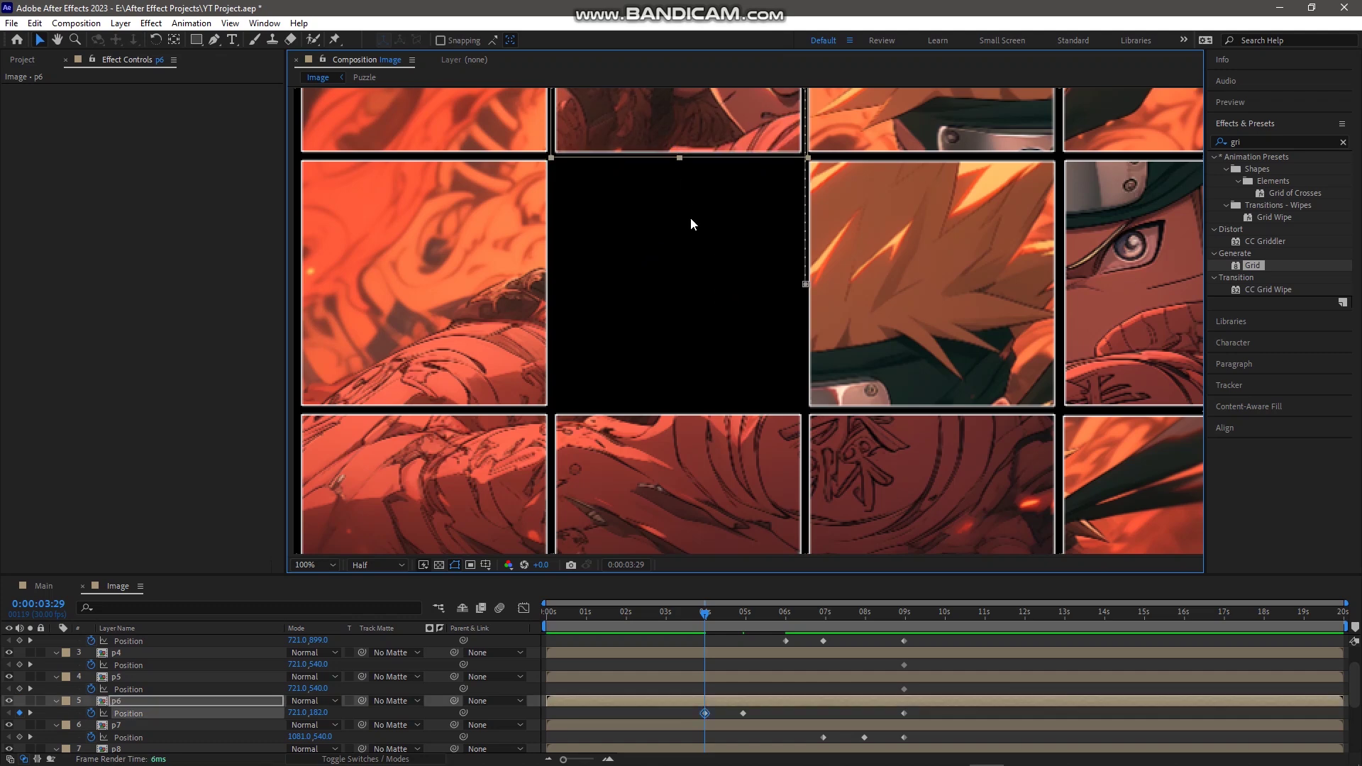
{"action": "scroll", "coordinate": [690, 227], "scroll_direction": "down", "scroll_amount": 1}
- Copy p5's original Position keyframe to 0:00:03:29 so the piece holds its place
{"action": "left_click", "coordinate": [621, 303]}
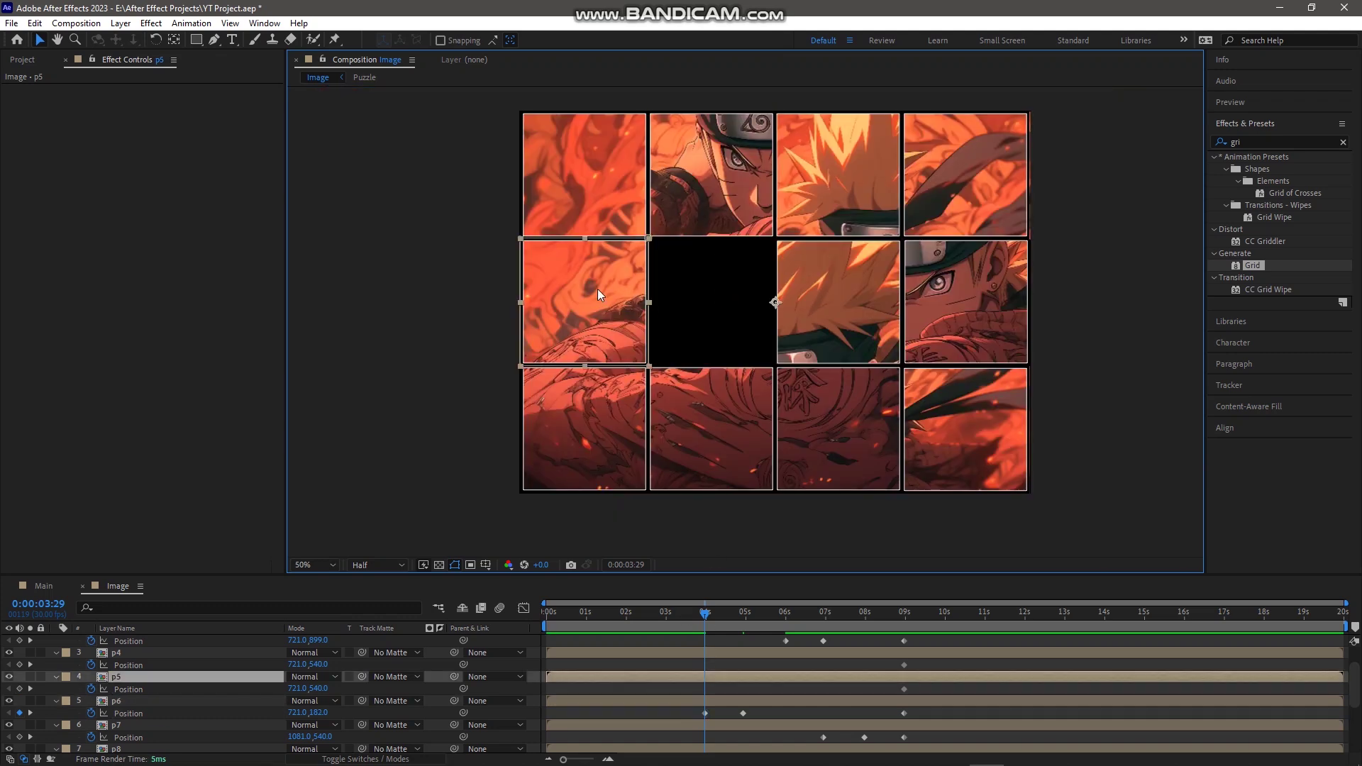
{"action": "left_click", "coordinate": [904, 690]}
{"action": "key", "text": "ctrl+c"}
{"action": "key", "text": "ctrl+v"}
- At 0:00:02:28, set p5's Position to 1079.0, 540.0 so the piece fills the empty cell to its right
{"action": "left_click_drag", "start_coordinate": [710, 621], "coordinate": [665, 622]}
{"action": "left_click", "coordinate": [282, 689]}
{"action": "left_click_drag", "start_coordinate": [301, 689], "coordinate": [568, 718]}
{"action": "scroll", "coordinate": [505, 282], "scroll_direction": "up", "scroll_amount": 1}
{"action": "left_click", "coordinate": [506, 282]}
{"action": "left_click", "coordinate": [564, 287]}
{"action": "key", "text": "Right"}
{"action": "key", "text": "Right"}
{"action": "left_click", "coordinate": [471, 291]}
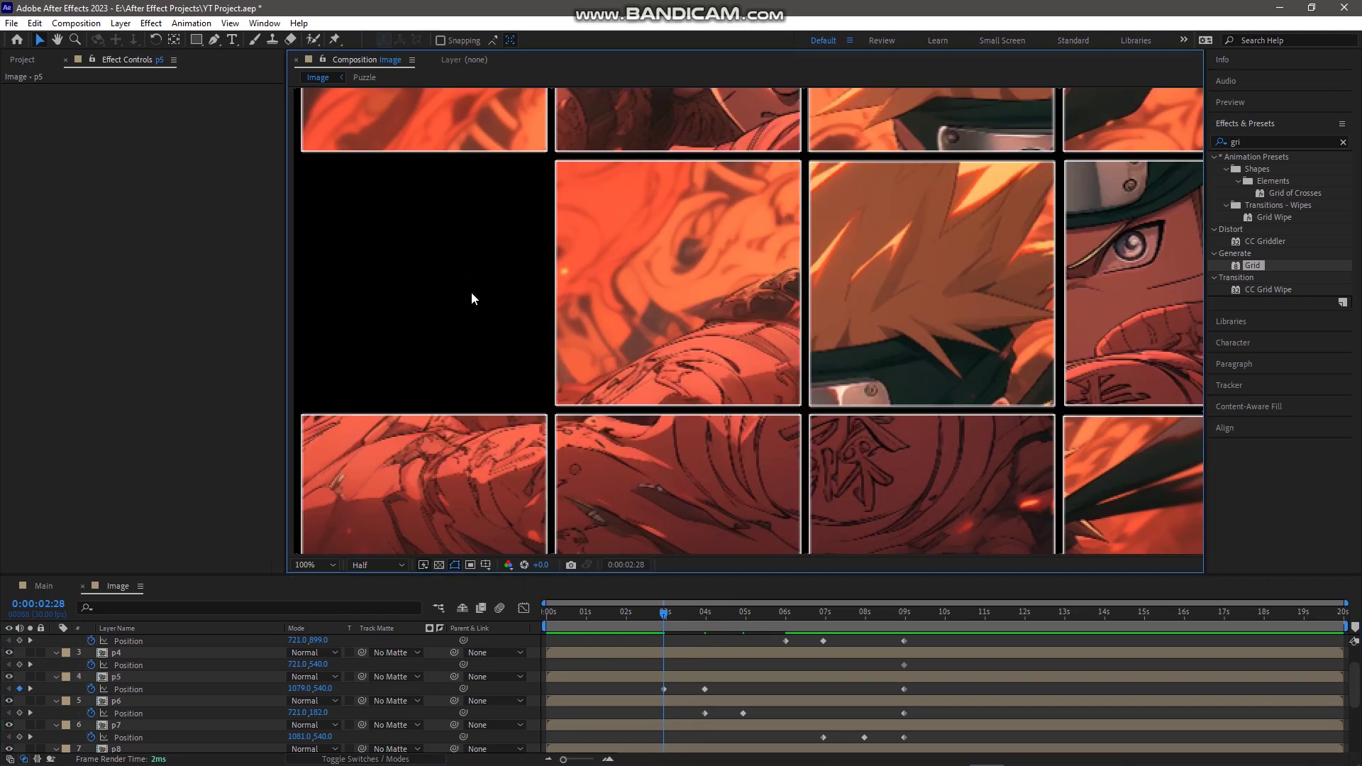
{"action": "scroll", "coordinate": [471, 292], "scroll_direction": "down", "scroll_amount": 1}
- Copy p9's original Position keyframe to 0:00:02:28 so the piece holds its place
{"action": "left_click", "coordinate": [612, 451]}
{"action": "scroll", "coordinate": [212, 700], "scroll_direction": "down", "scroll_amount": 3}
{"action": "left_click", "coordinate": [904, 677]}
{"action": "key", "text": "ctrl+c"}
{"action": "key", "text": "ctrl+v"}
- At 0:00:01:29, set p9's Position to 721.0, 182.0 so the piece fills the empty cell above it
{"action": "left_click", "coordinate": [625, 613]}
{"action": "left_click_drag", "start_coordinate": [318, 678], "coordinate": [238, 679]}
{"action": "left_click", "coordinate": [135, 702]}
{"action": "left_click_drag", "start_coordinate": [320, 701], "coordinate": [236, 678]}
{"action": "key", "text": "ctrl+z"}
{"action": "left_click_drag", "start_coordinate": [320, 679], "coordinate": [231, 678]}
{"action": "scroll", "coordinate": [484, 449], "scroll_direction": "up", "scroll_amount": 1}
{"action": "left_click", "coordinate": [483, 448]}
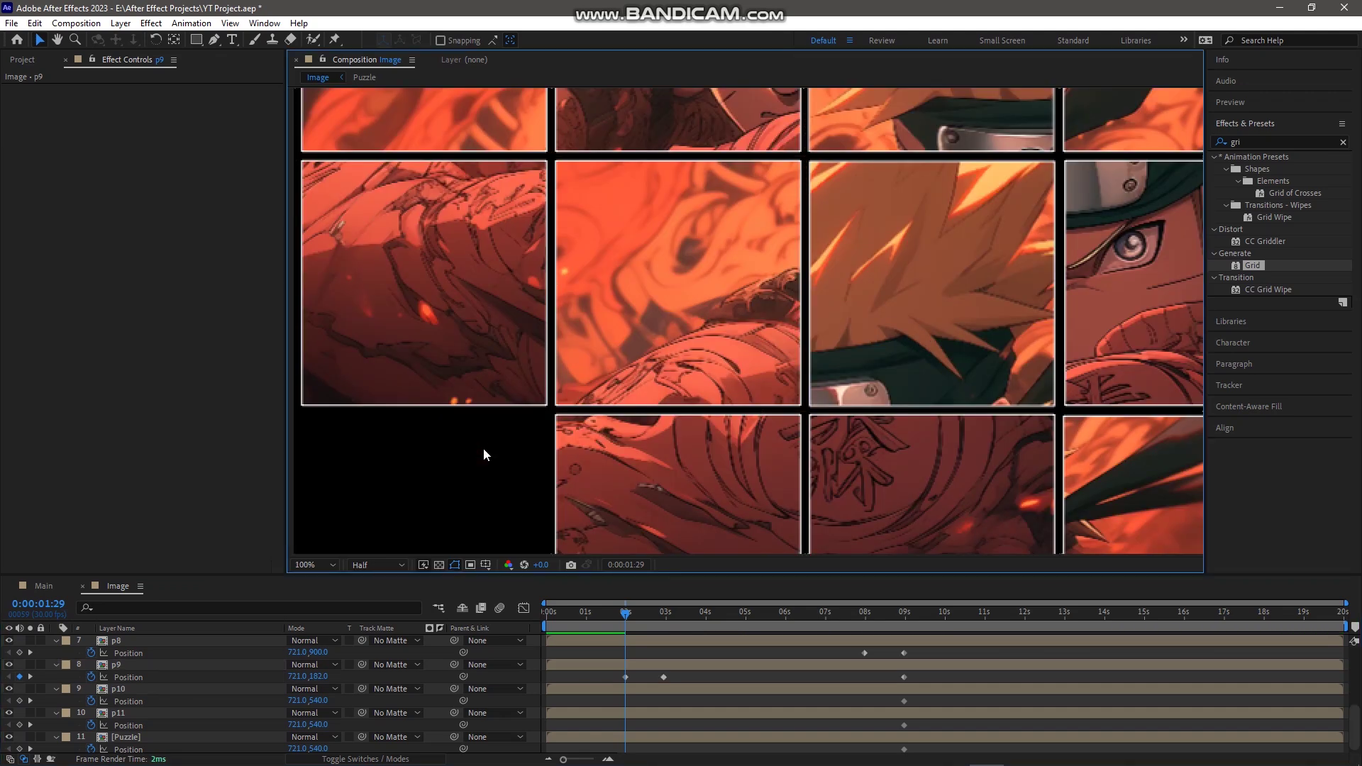
{"action": "scroll", "coordinate": [484, 449], "scroll_direction": "down", "scroll_amount": 1}
- Copy p10's original Position keyframe to 0:00:01:29 so the piece holds its place
{"action": "left_click", "coordinate": [667, 455]}
{"action": "left_click", "coordinate": [904, 701]}
{"action": "key", "text": "ctrl+c"}
{"action": "key", "text": "ctrl+v"}
- At 0:00:01:00, set p10's Position to 362.0, 540.0 so the piece fills the empty cell to its left
{"action": "left_click_drag", "start_coordinate": [626, 615], "coordinate": [586, 615]}
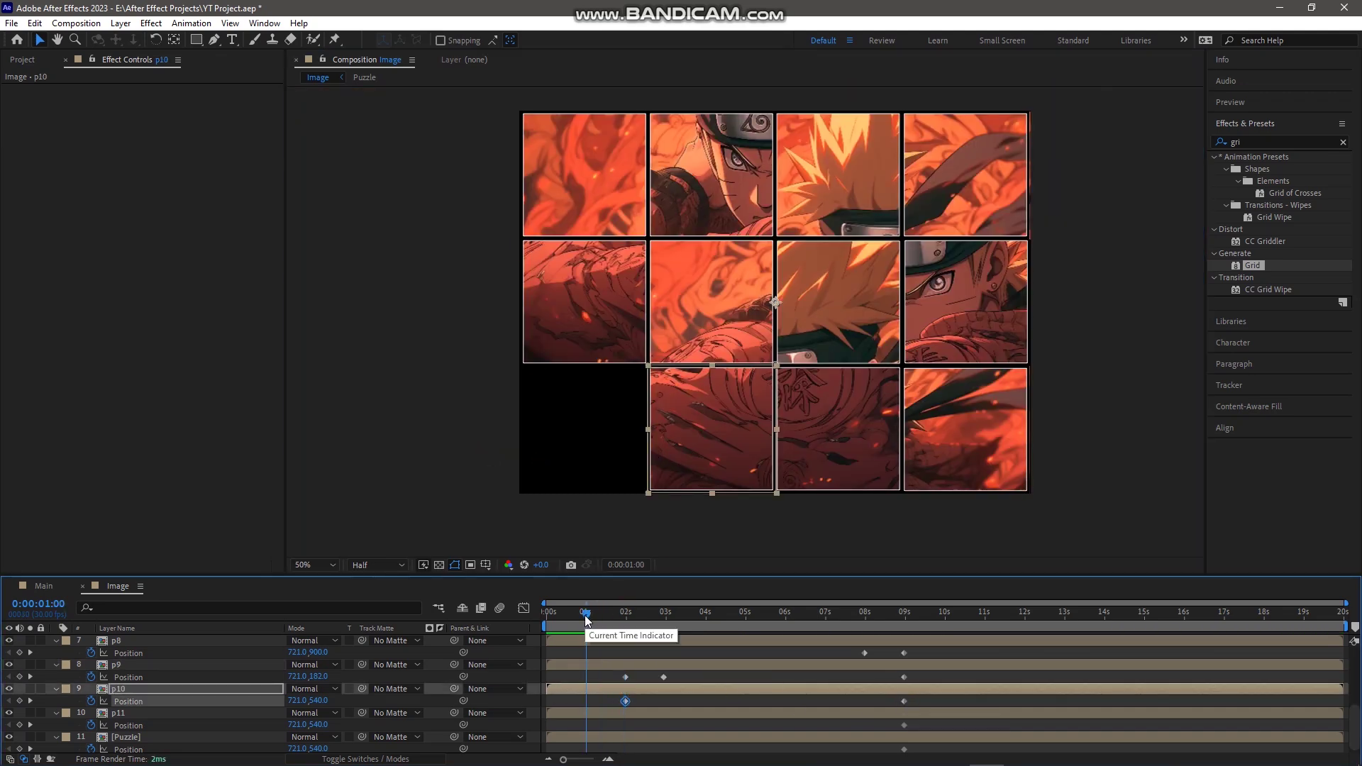
{"action": "left_click_drag", "start_coordinate": [298, 701], "coordinate": [52, 711]}
{"action": "key", "text": "Left"}
{"action": "key", "text": "Left"}
{"action": "key", "text": "Left"}
{"action": "key", "text": "Left"}
{"action": "key", "text": "Left"}
{"action": "scroll", "coordinate": [589, 494], "scroll_direction": "up", "scroll_amount": 1}
{"action": "left_click", "coordinate": [594, 500]}
{"action": "left_click", "coordinate": [542, 485]}
{"action": "key", "text": "Left"}
{"action": "key", "text": "Left"}
{"action": "key", "text": "Left"}
{"action": "left_click", "coordinate": [602, 484]}
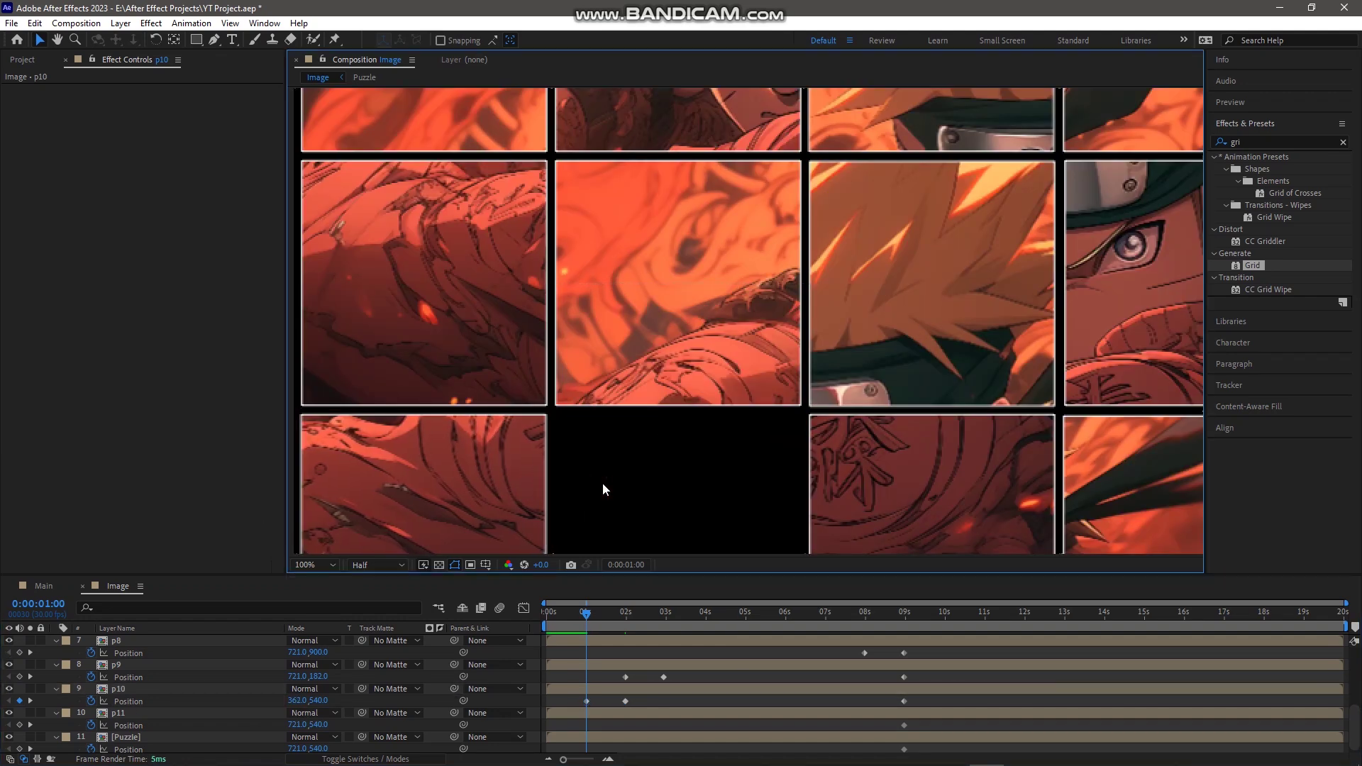
{"action": "scroll", "coordinate": [603, 480], "scroll_direction": "down", "scroll_amount": 1}
- Copy p5's Position keyframe from 0:00:02:28 to 0:00:01:00 so the piece holds its shifted place
{"action": "left_click", "coordinate": [751, 316]}
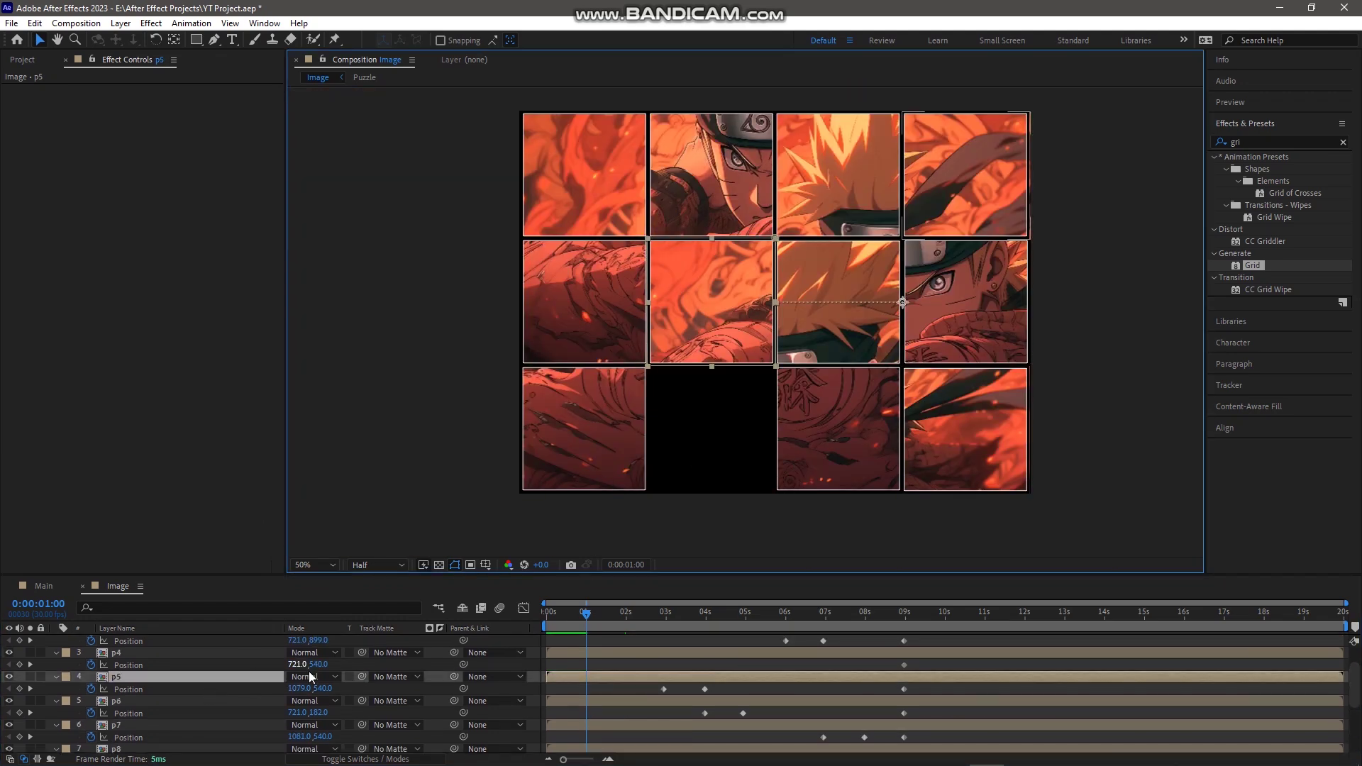
{"action": "left_click", "coordinate": [664, 690]}
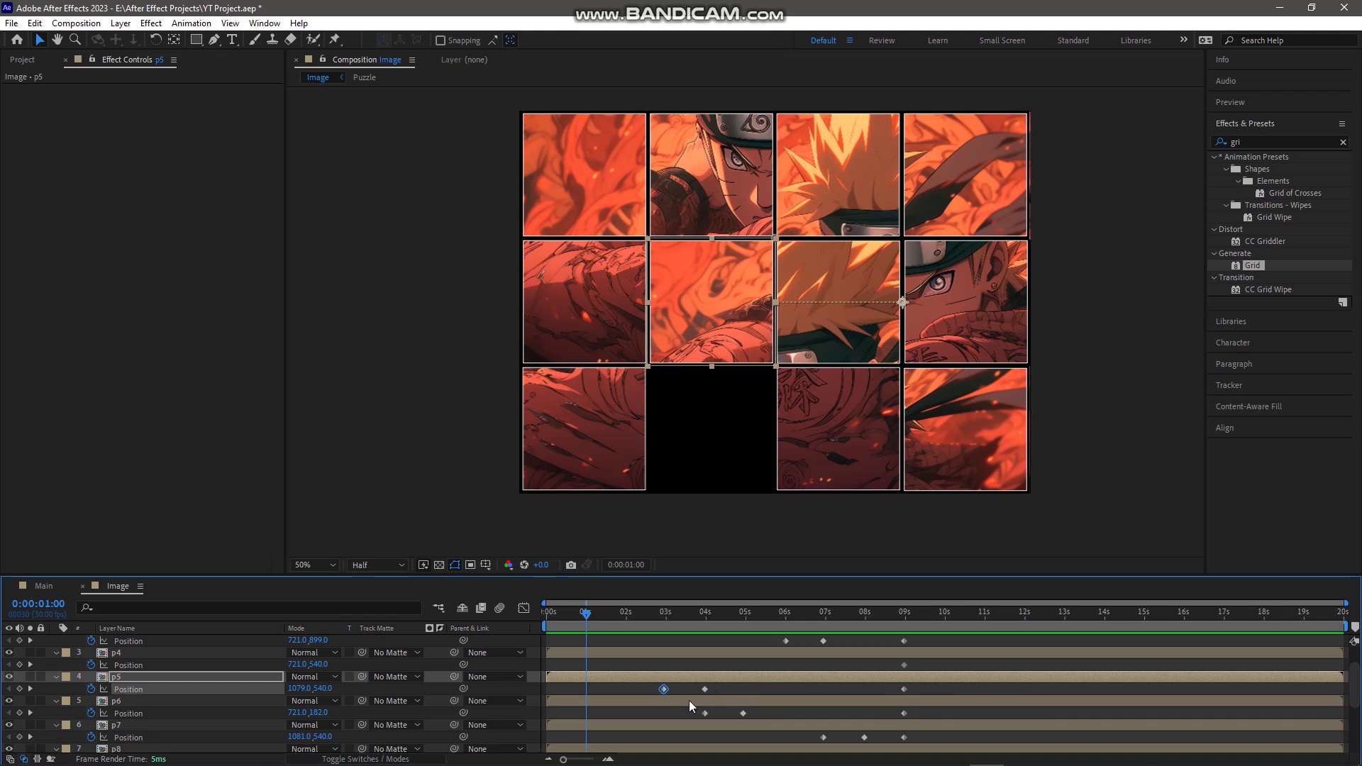
{"action": "left_click", "coordinate": [662, 692]}
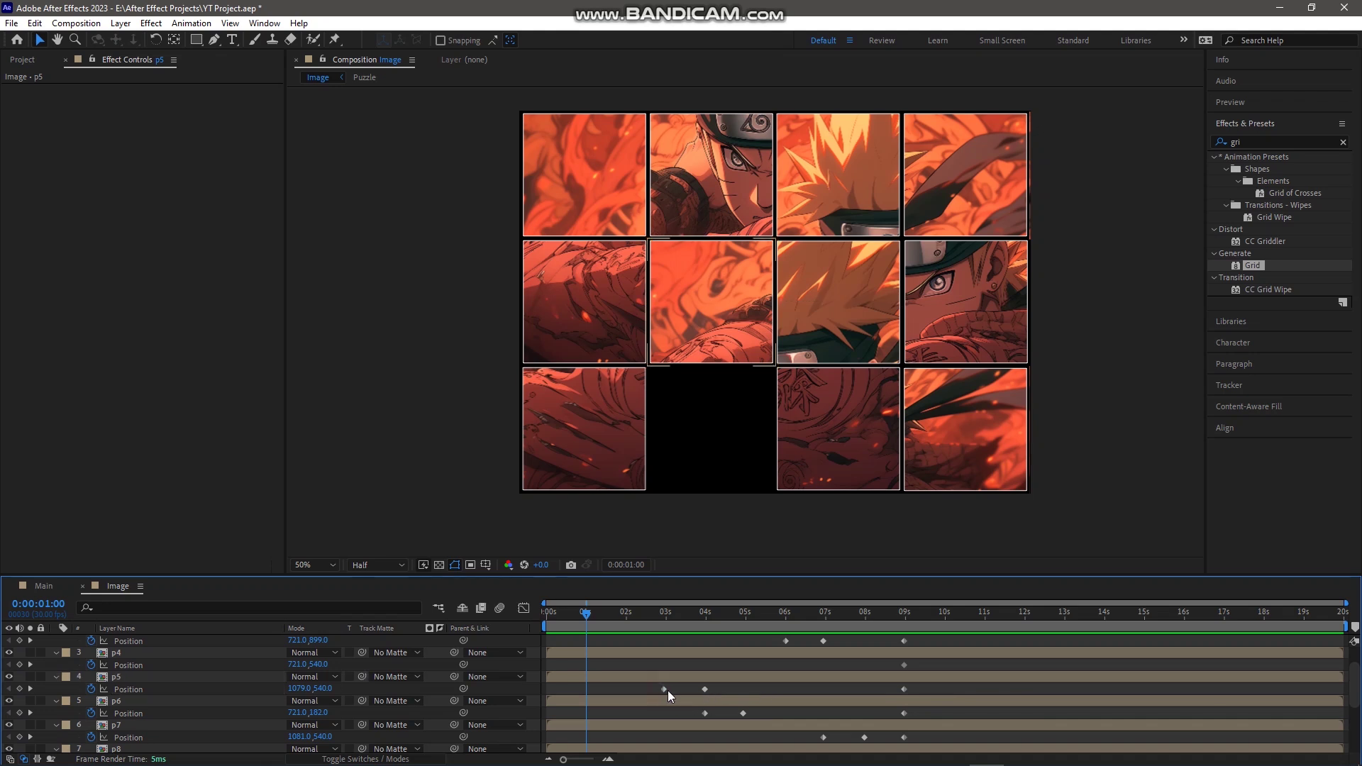
{"action": "left_click", "coordinate": [664, 690]}
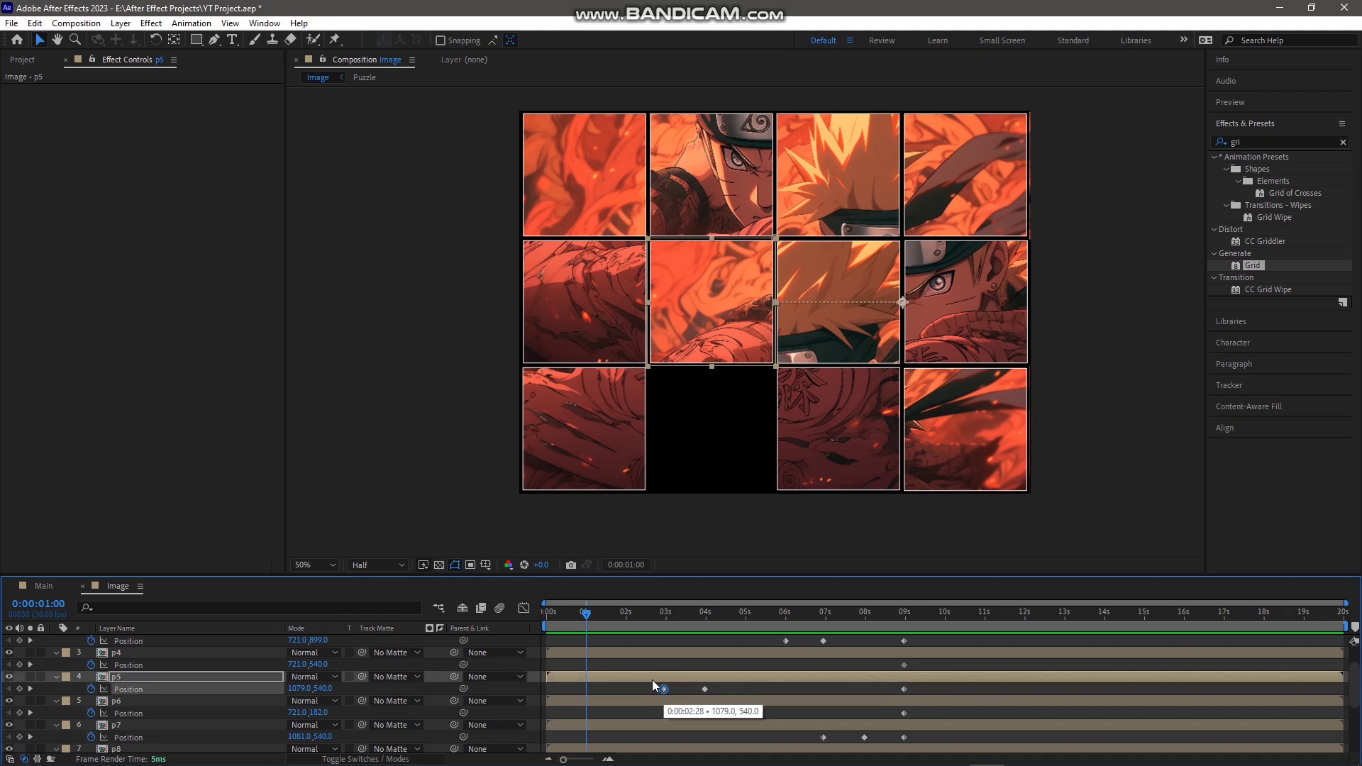
{"action": "key", "text": "ctrl+v"}
- At 0:00:00:00, set p5's Position to 1079.0, 898.0 so the piece fills the empty cell below it
{"action": "left_click_drag", "start_coordinate": [587, 614], "coordinate": [534, 620]}
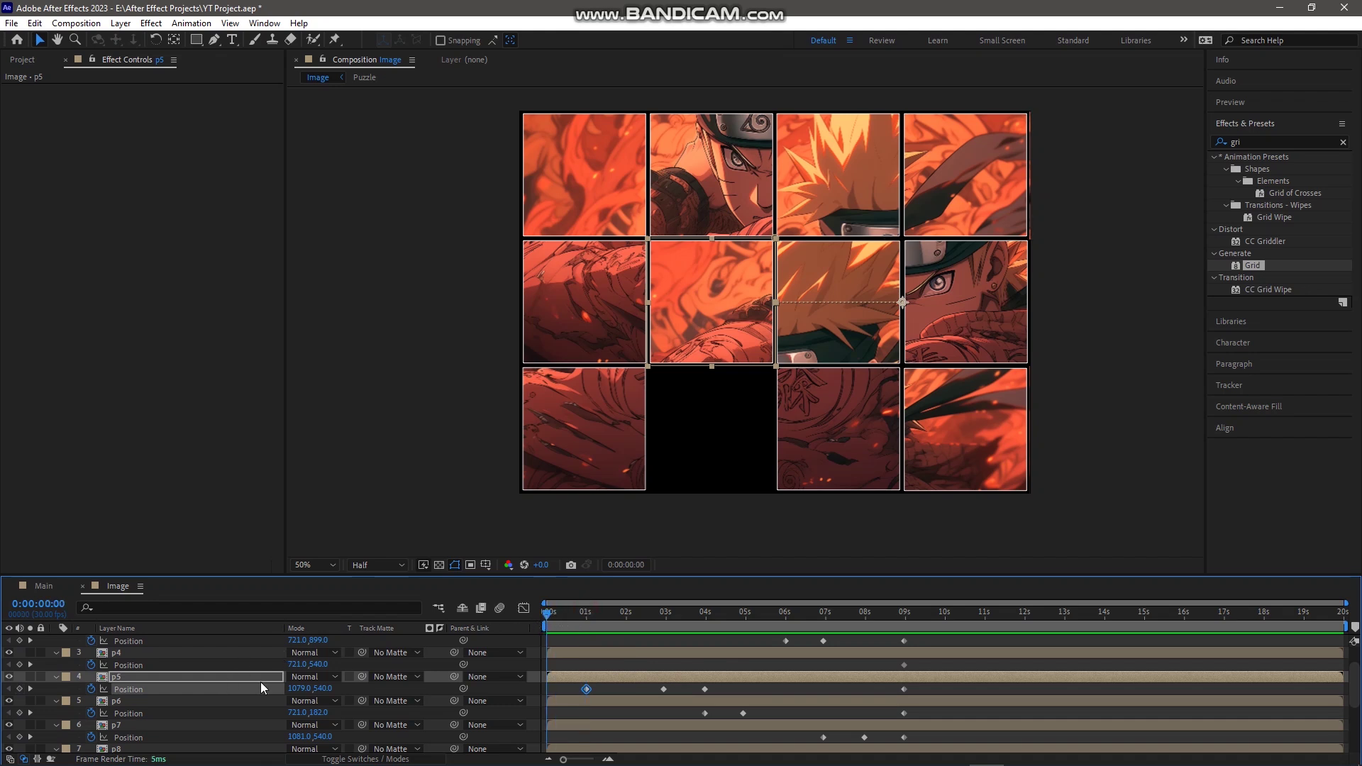
{"action": "left_click_drag", "start_coordinate": [321, 694], "coordinate": [552, 711]}
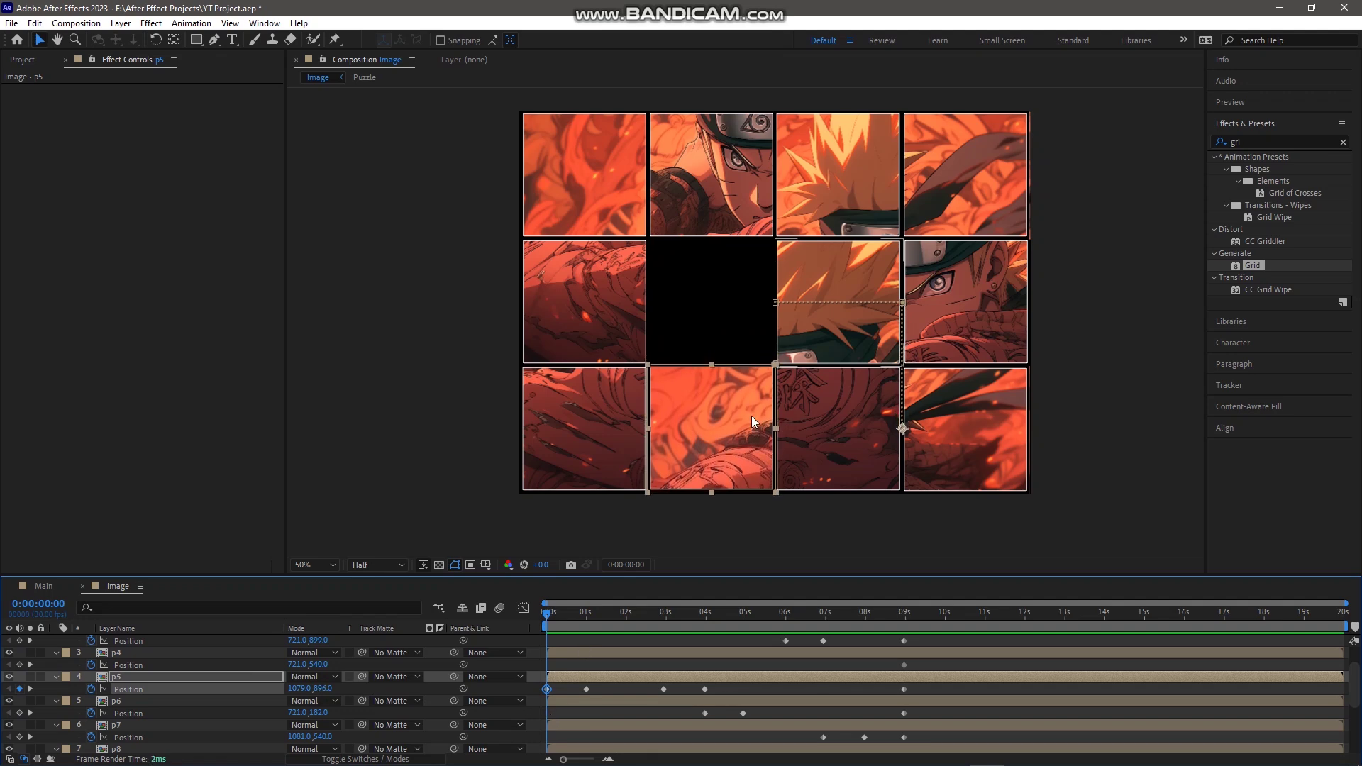
{"action": "left_click", "coordinate": [721, 317]}
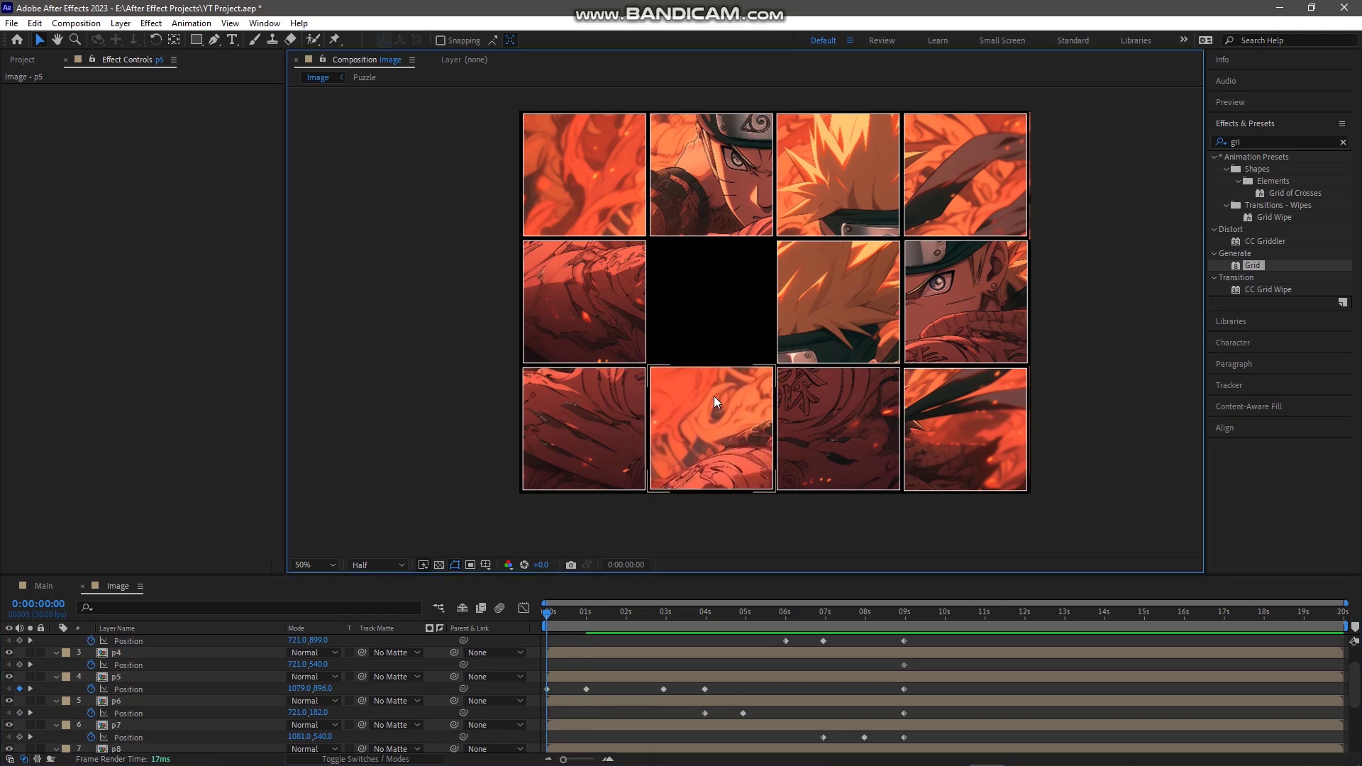
{"action": "scroll", "coordinate": [714, 396], "scroll_direction": "up", "scroll_amount": 1}
{"action": "left_click", "coordinate": [671, 452]}
{"action": "key", "text": "Down"}
{"action": "key", "text": "Down"}
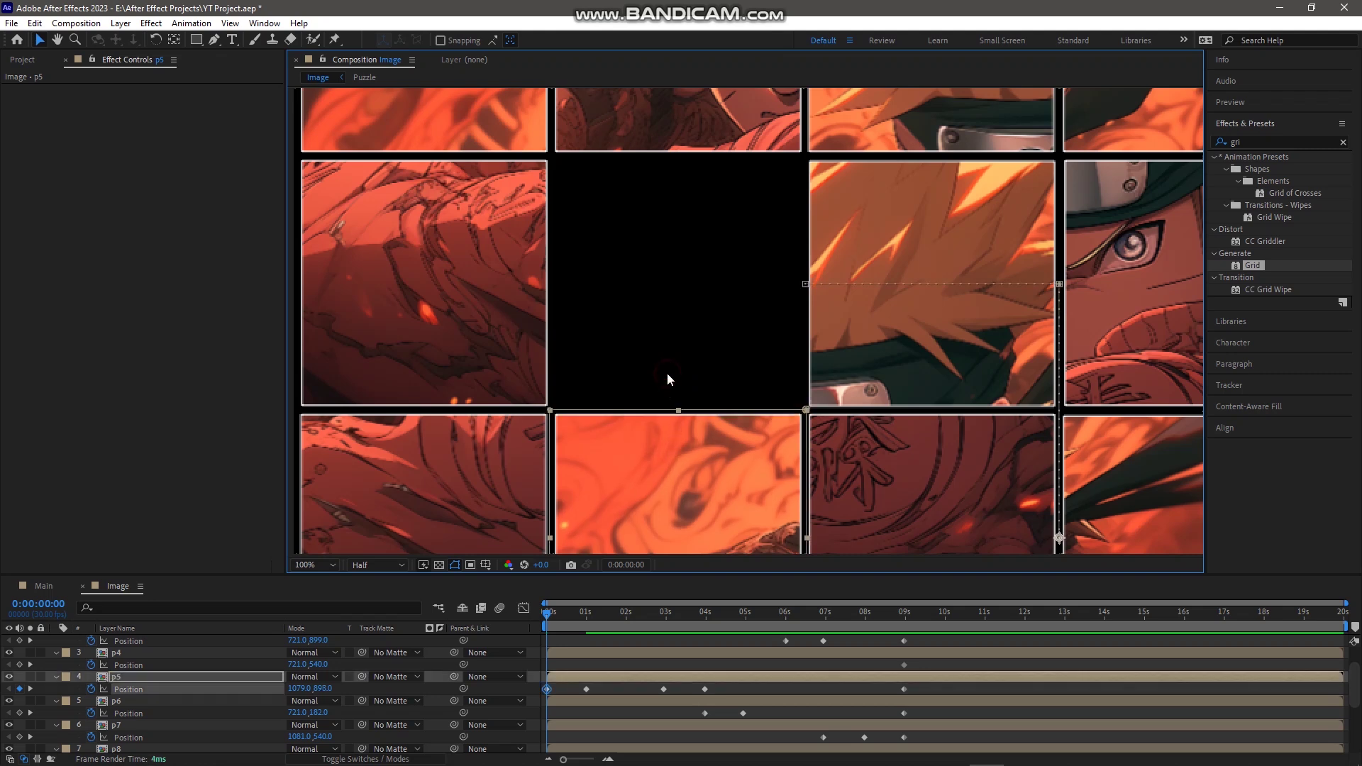
{"action": "left_click", "coordinate": [667, 374]}
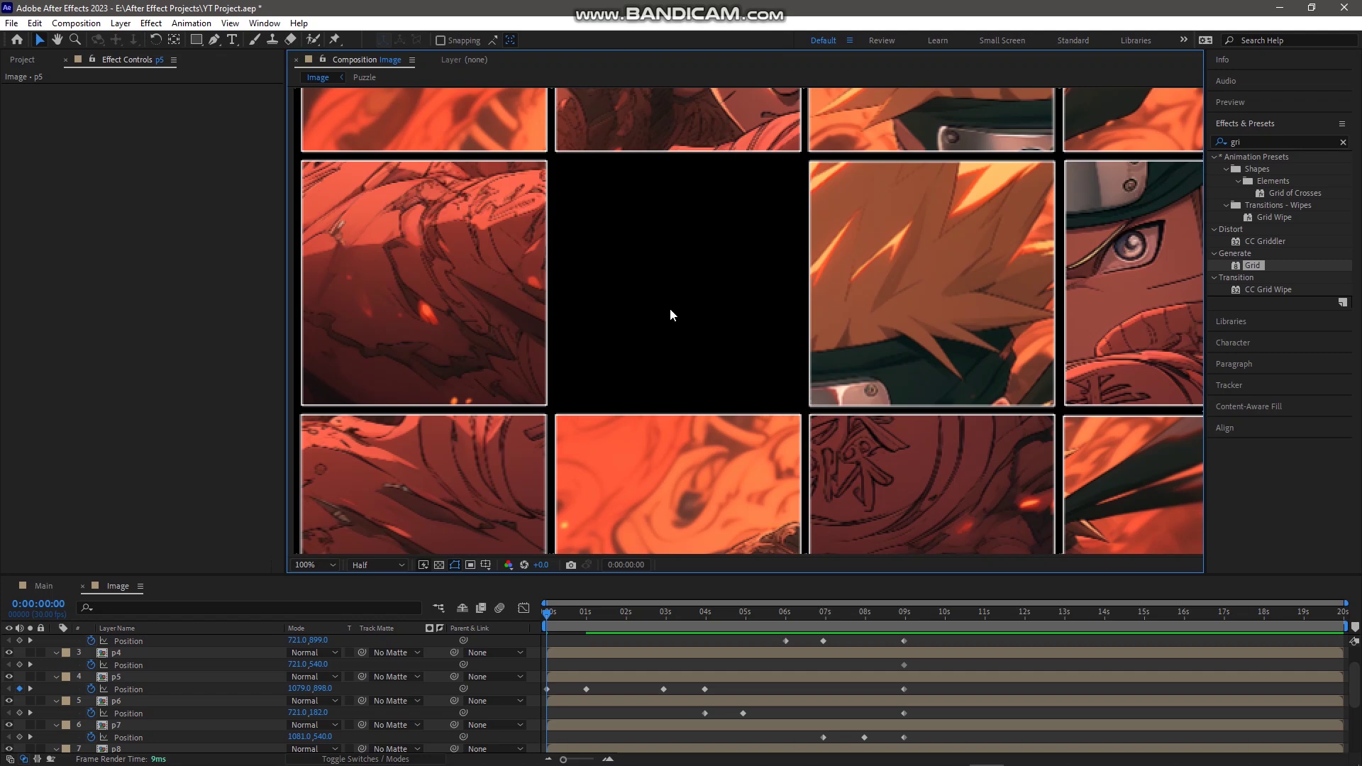
{"action": "key", "text": "comma"}
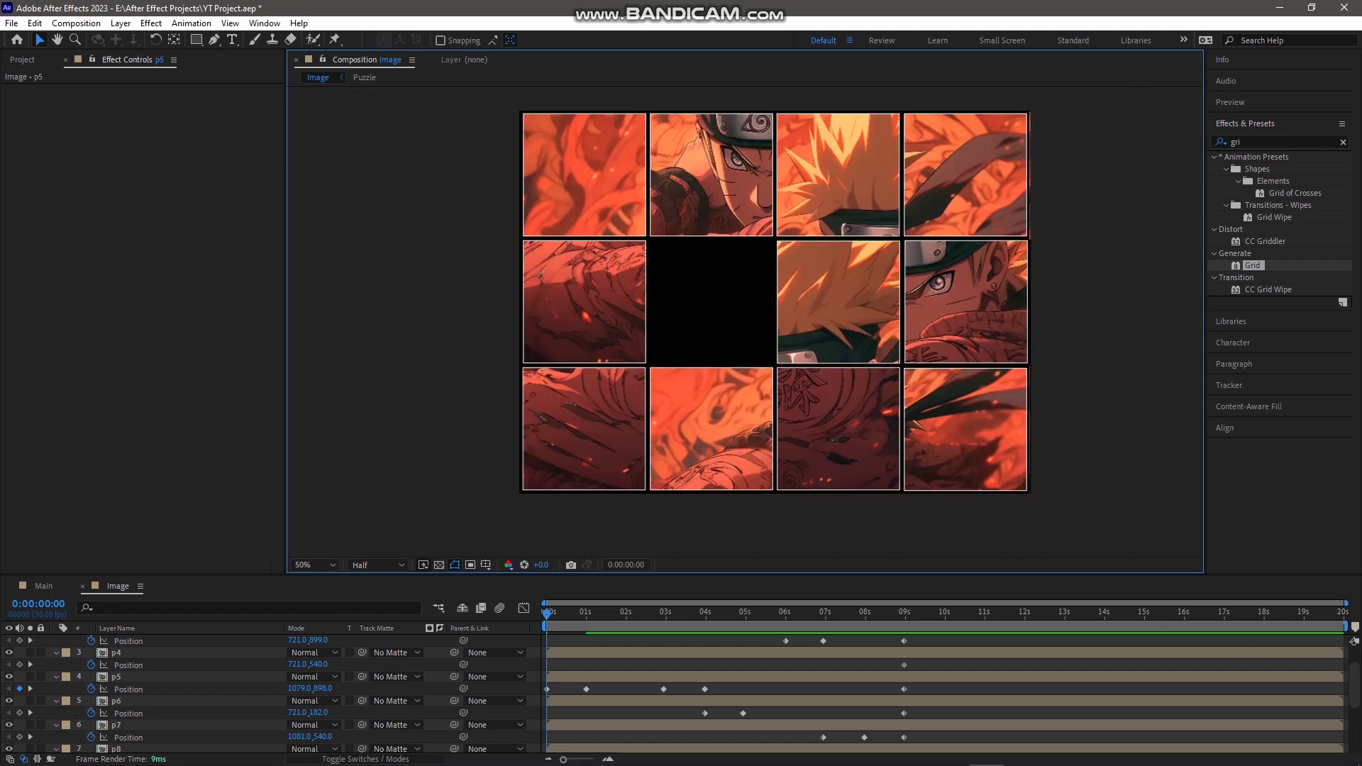
- Shorten the work area so it ends shortly after the final keyframes at about 9 seconds
{"action": "left_click_drag", "start_coordinate": [1348, 627], "coordinate": [924, 659]}
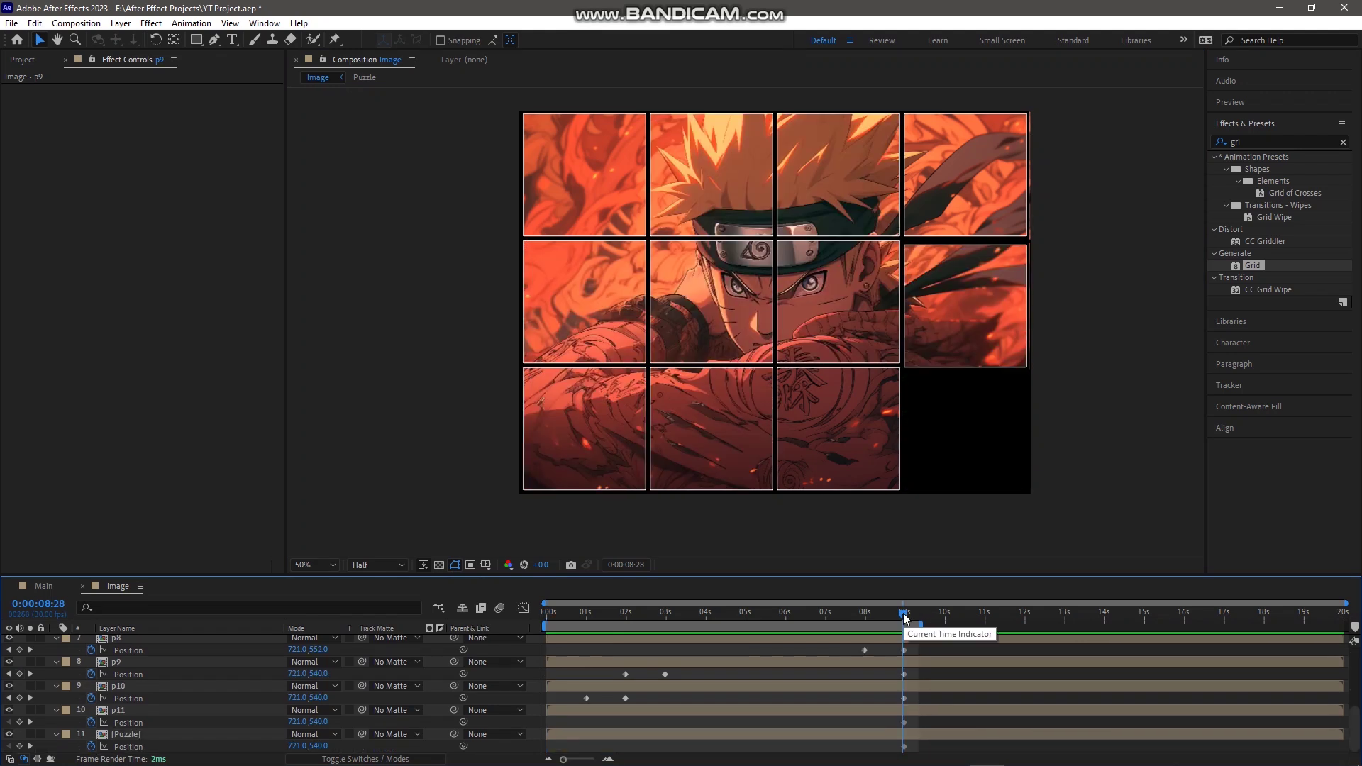
- Enable motion blur for all layers in the Image composition and preview the animation from the start
{"action": "left_click_drag", "start_coordinate": [904, 618], "coordinate": [907, 617]}
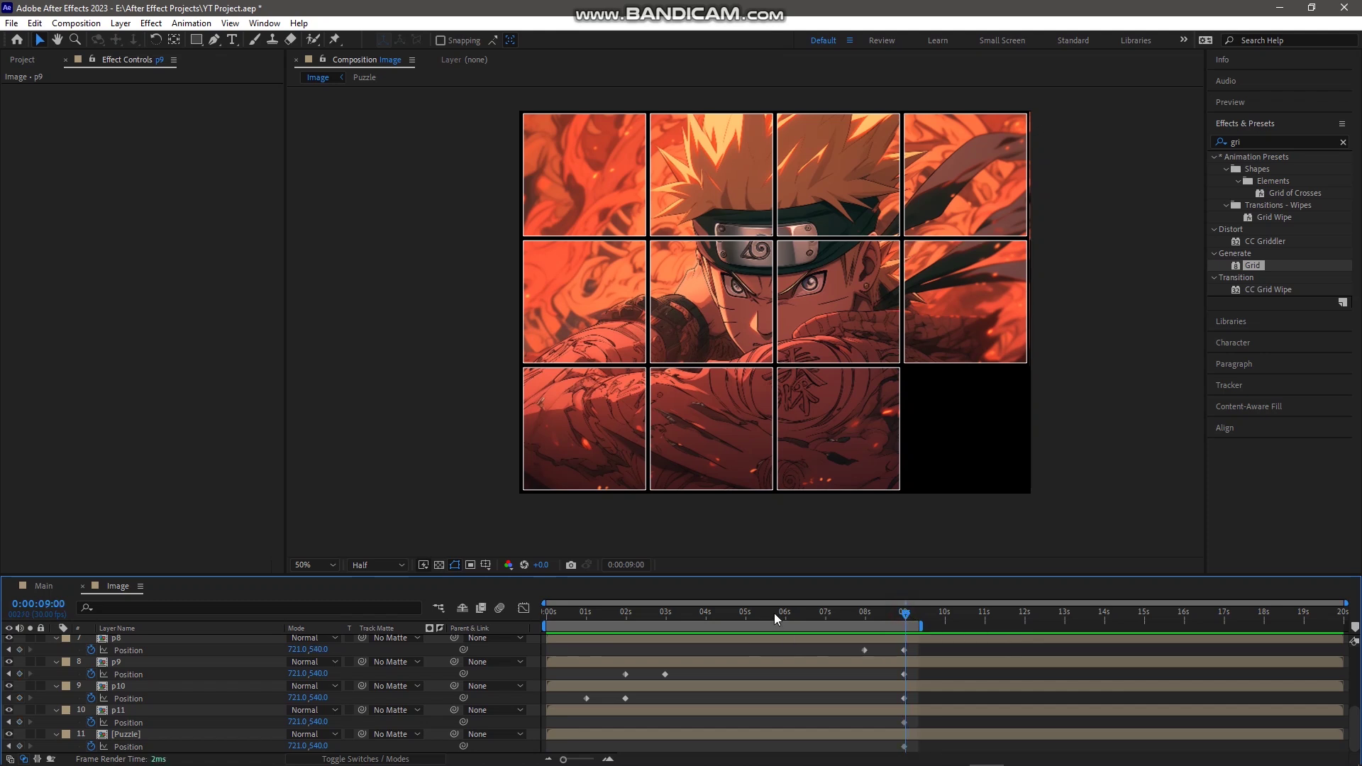
{"action": "scroll", "coordinate": [388, 692], "scroll_direction": "up", "scroll_amount": 2}
{"action": "scroll", "coordinate": [386, 687], "scroll_direction": "up", "scroll_amount": 3}
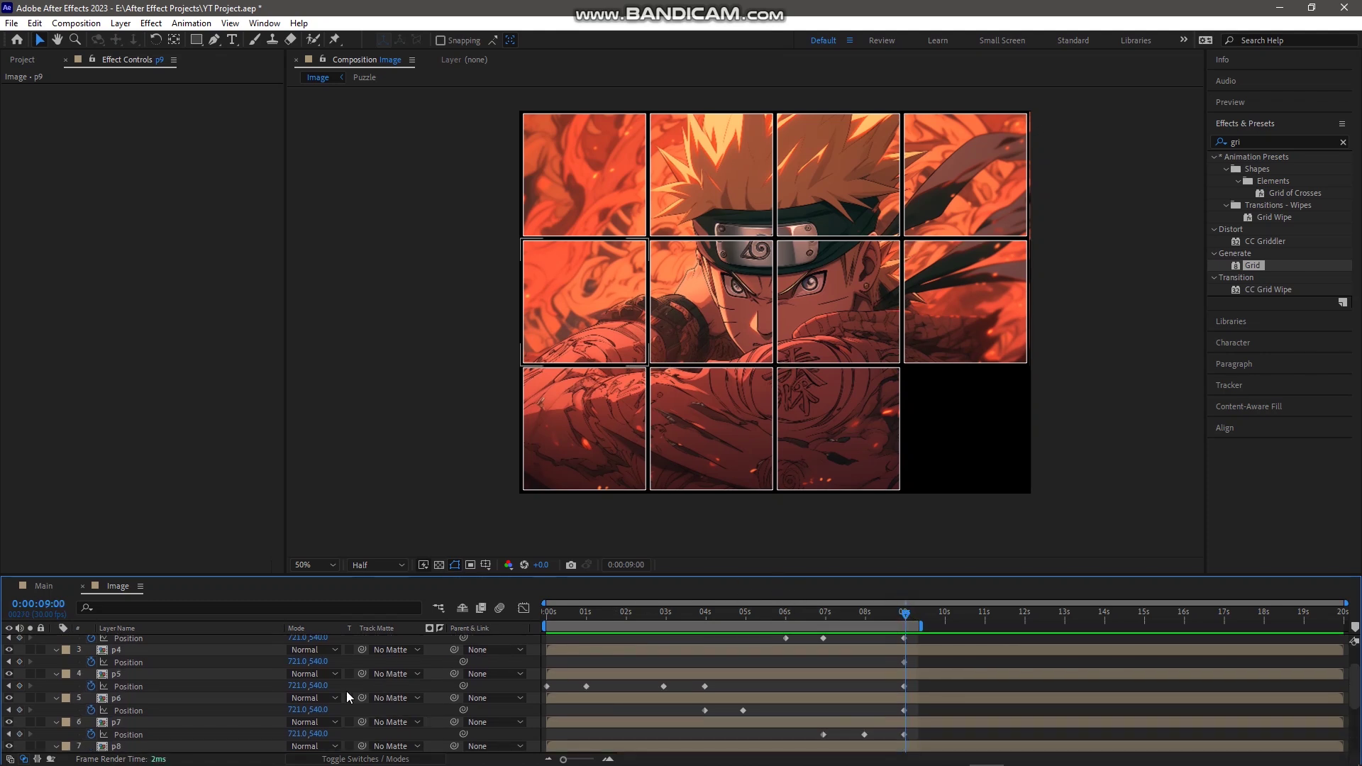
{"action": "left_click", "coordinate": [378, 759]}
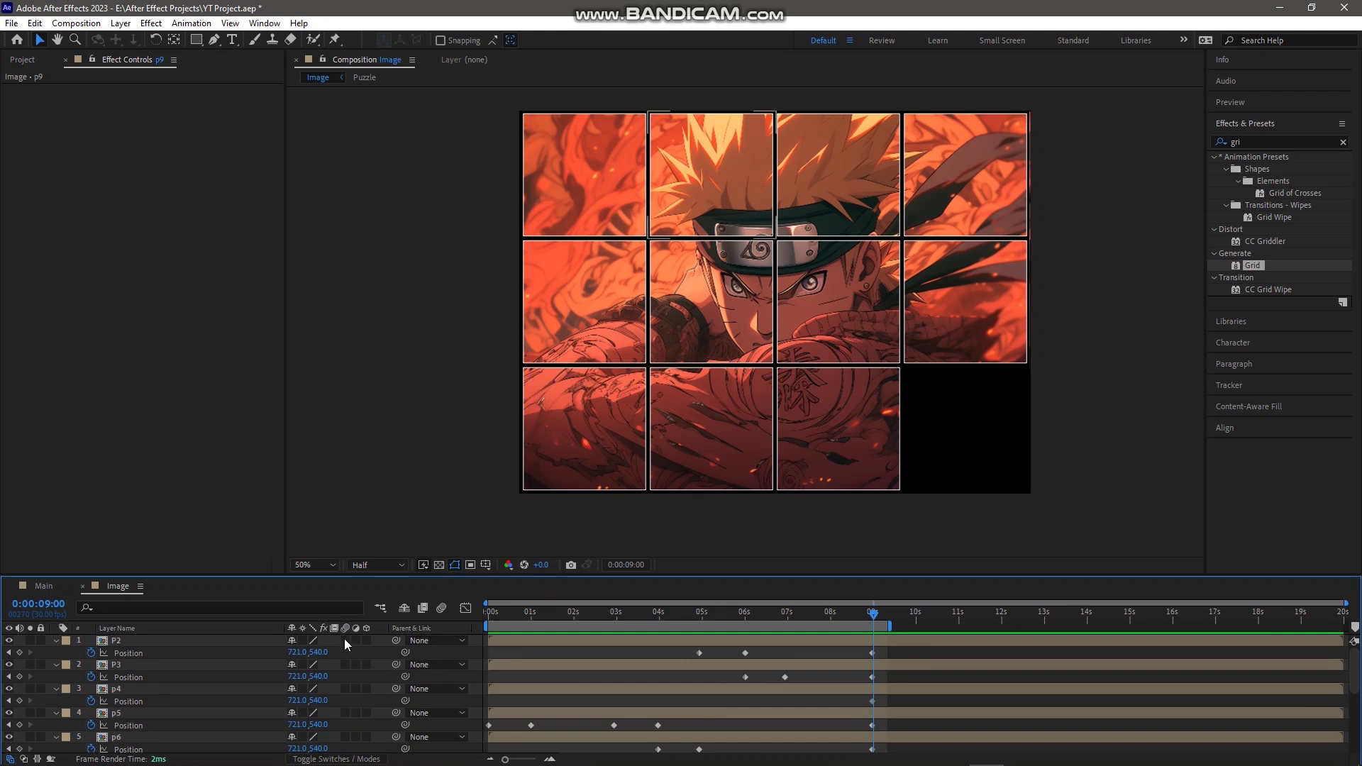
{"action": "left_click", "coordinate": [188, 647]}
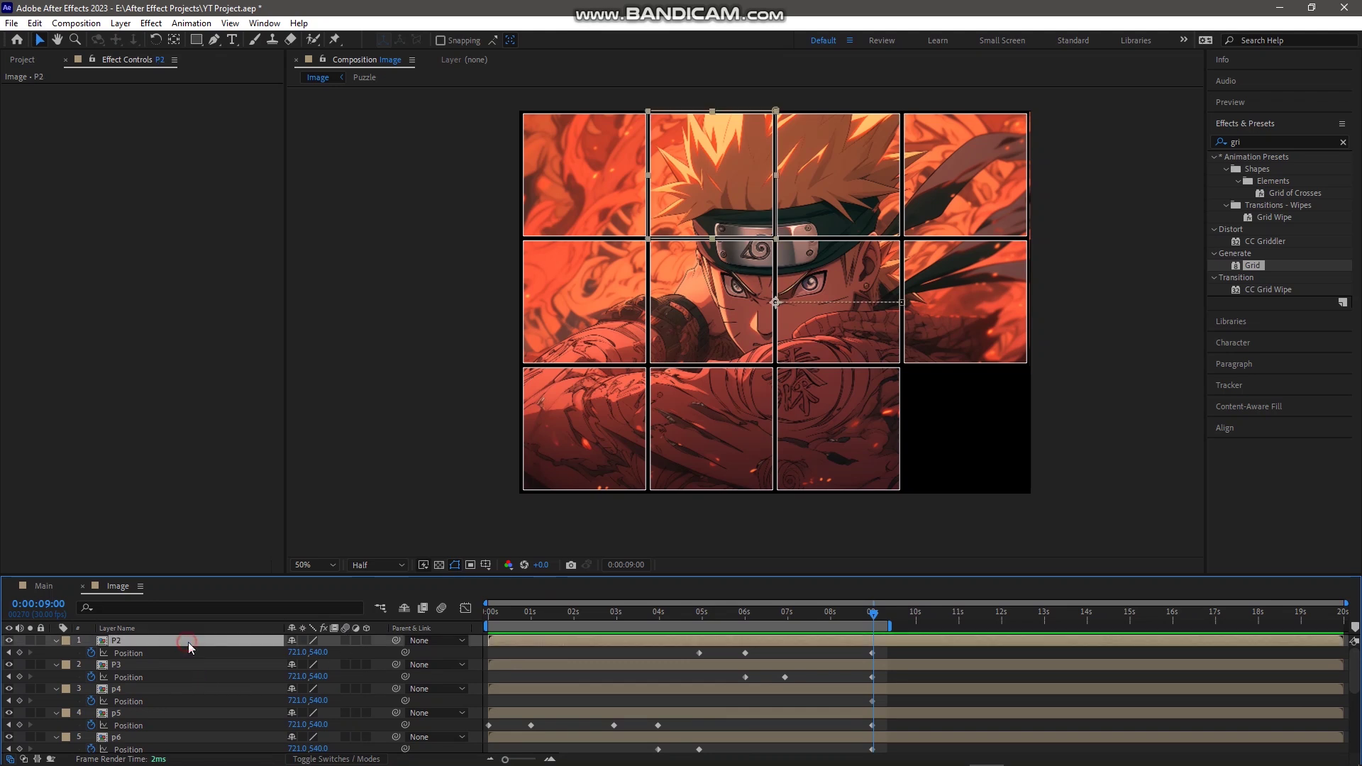
{"action": "key", "text": "ctrl+a"}
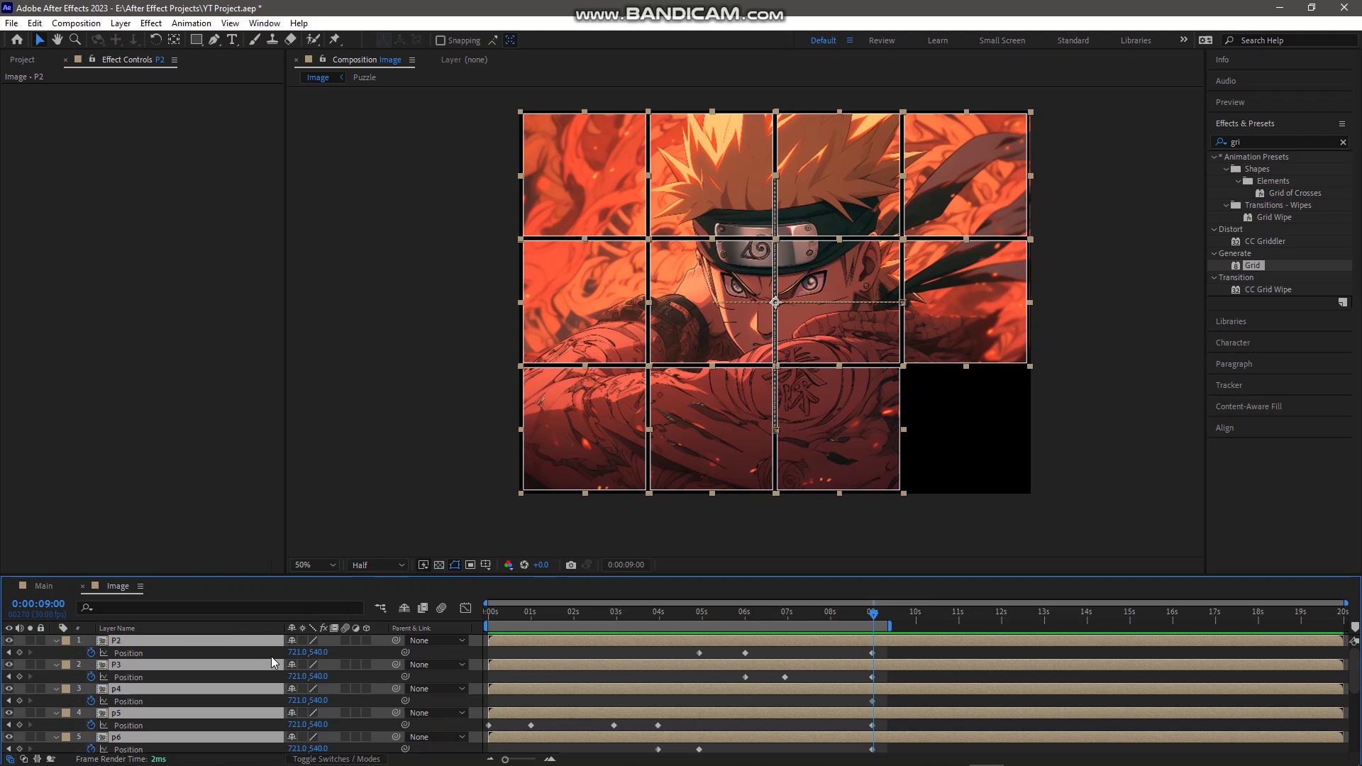
{"action": "left_click", "coordinate": [347, 642]}
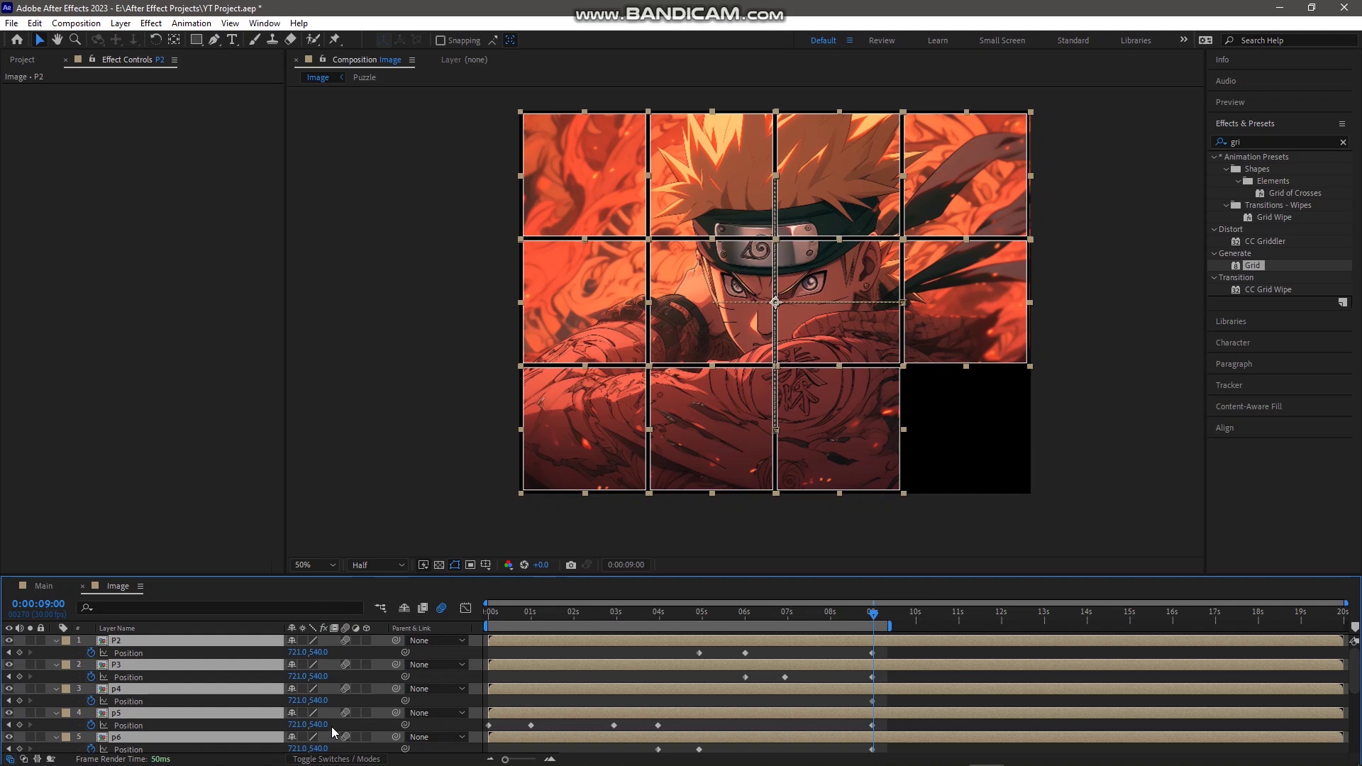
{"action": "left_click_drag", "start_coordinate": [591, 611], "coordinate": [431, 636]}
{"action": "key", "text": "space"}
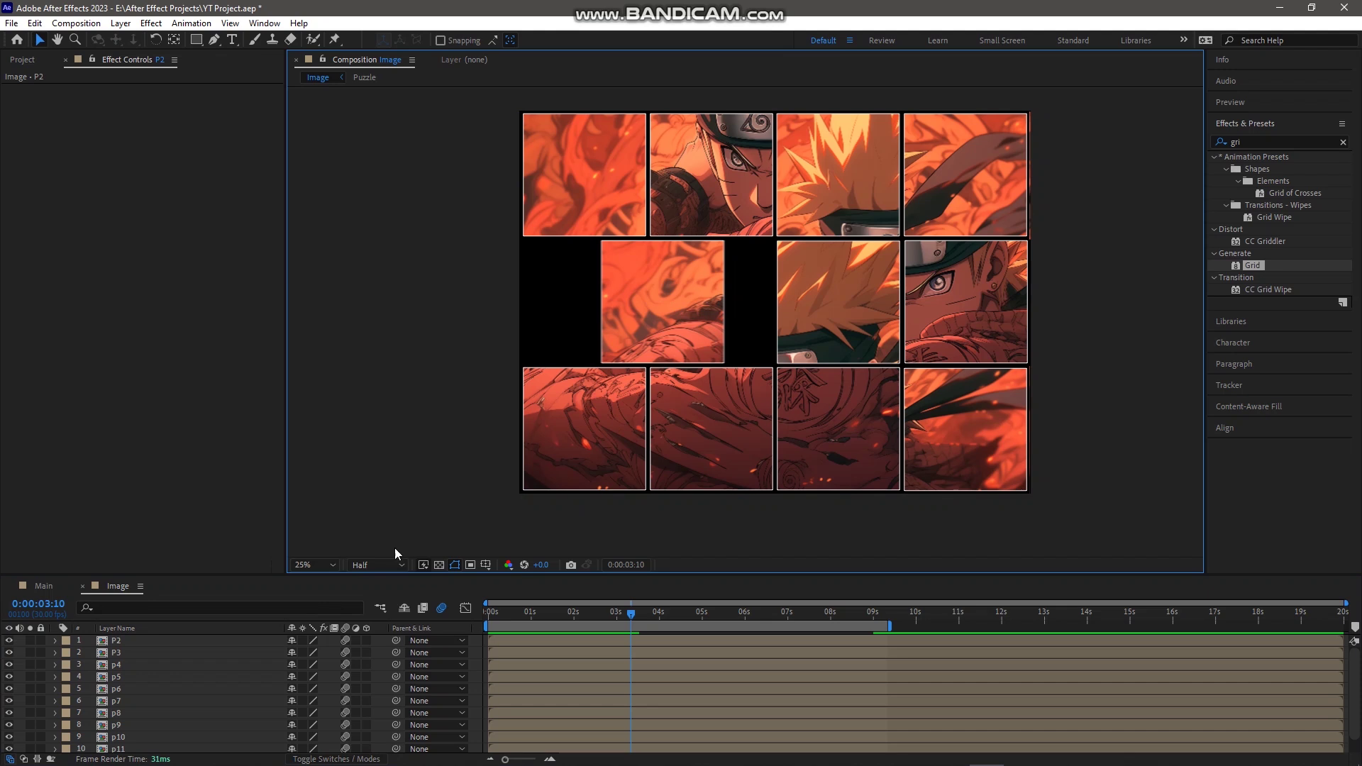
- Add old-paper-transparent-background-6.jpg to the Image composition as the bottommost layer, behind all the puzzle pieces
{"action": "scroll", "coordinate": [394, 548], "scroll_direction": "down", "scroll_amount": 3}
{"action": "scroll", "coordinate": [591, 460], "scroll_direction": "up", "scroll_amount": 1}
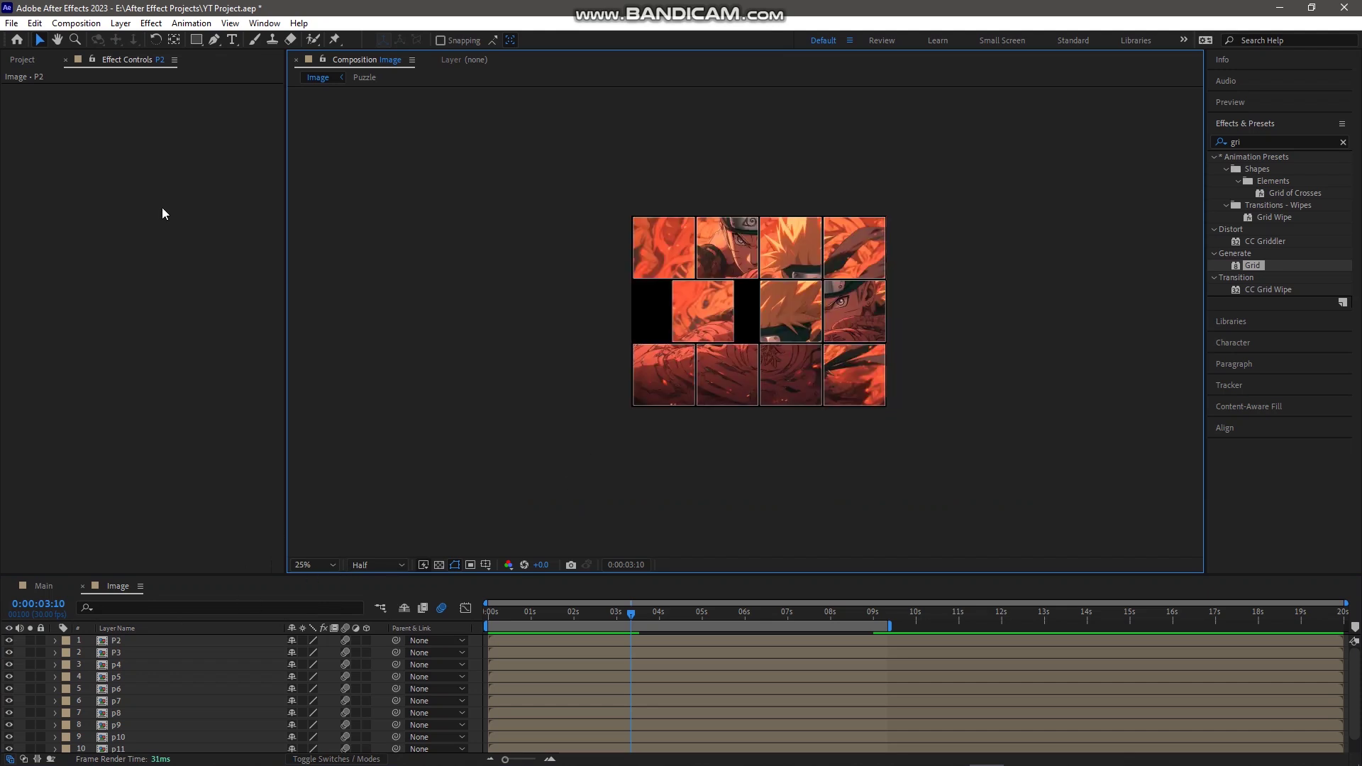
{"action": "left_click", "coordinate": [9, 61]}
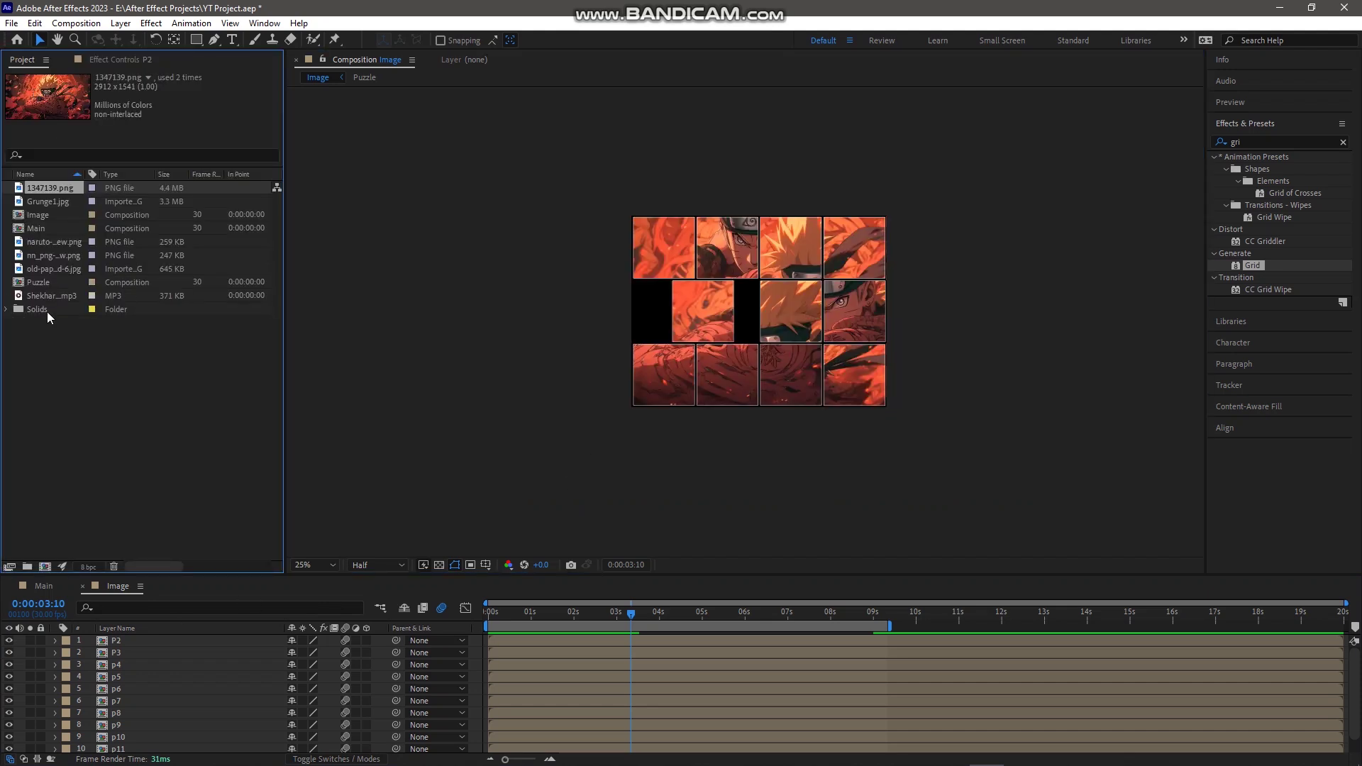
{"action": "left_click", "coordinate": [44, 270]}
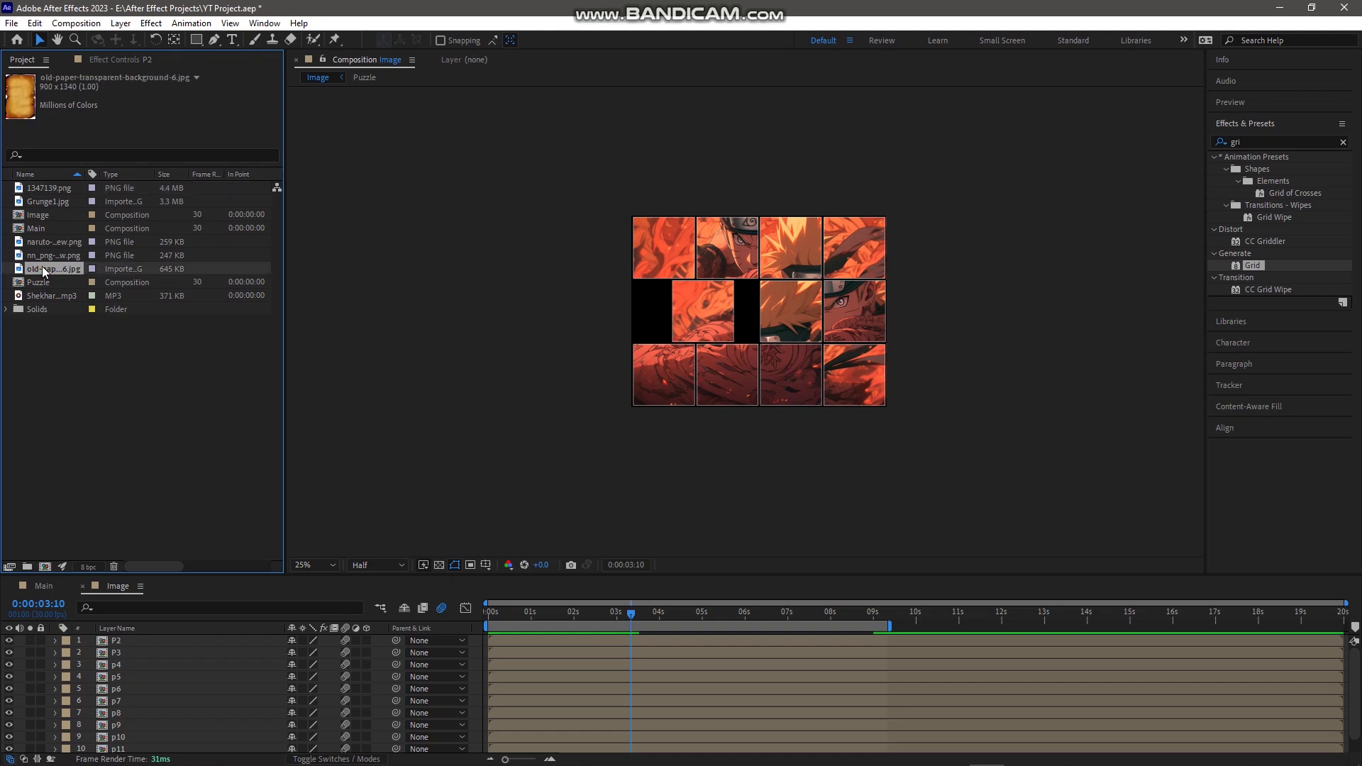
{"action": "left_click_drag", "start_coordinate": [44, 270], "coordinate": [211, 751]}
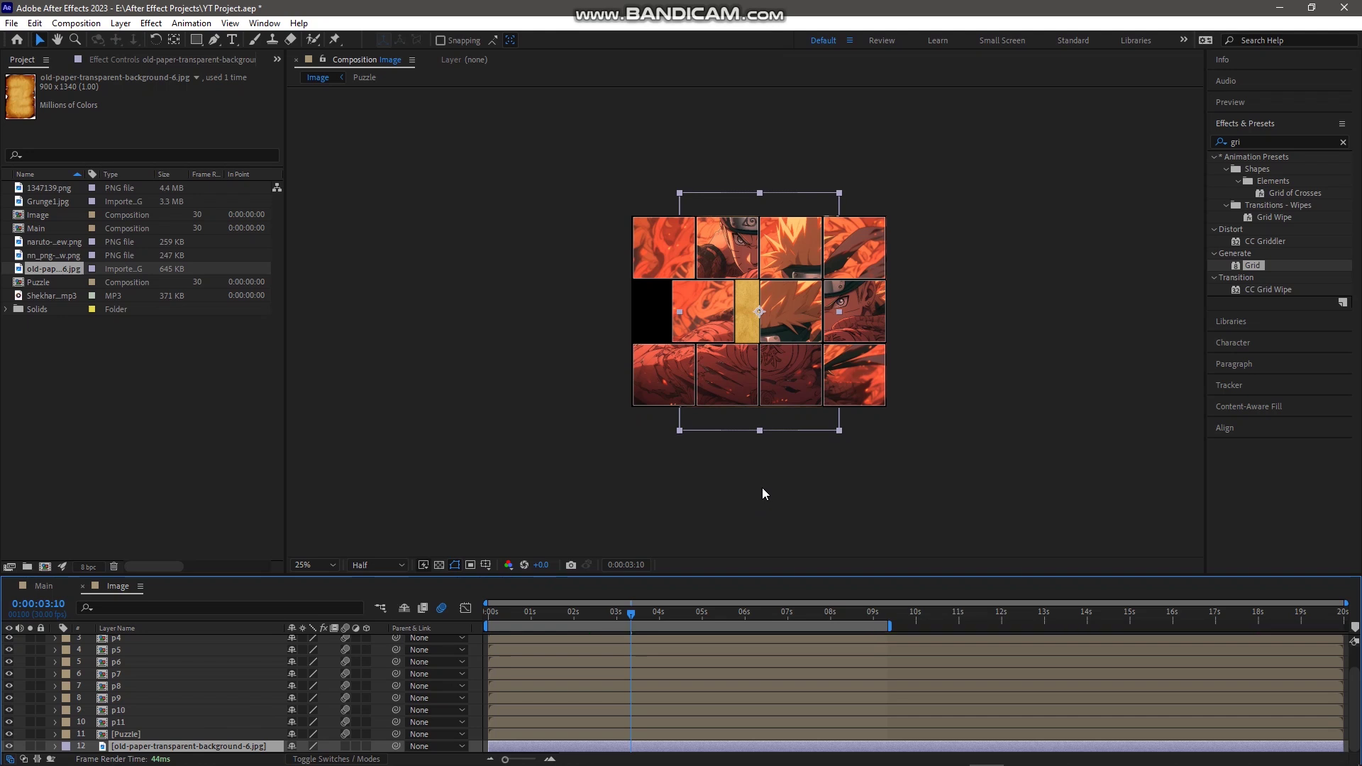
- Rotate the old-paper layer by 90° and scale it to 149% so it covers the whole composition
{"action": "key", "text": "r"}
{"action": "left_click", "coordinate": [305, 746]}
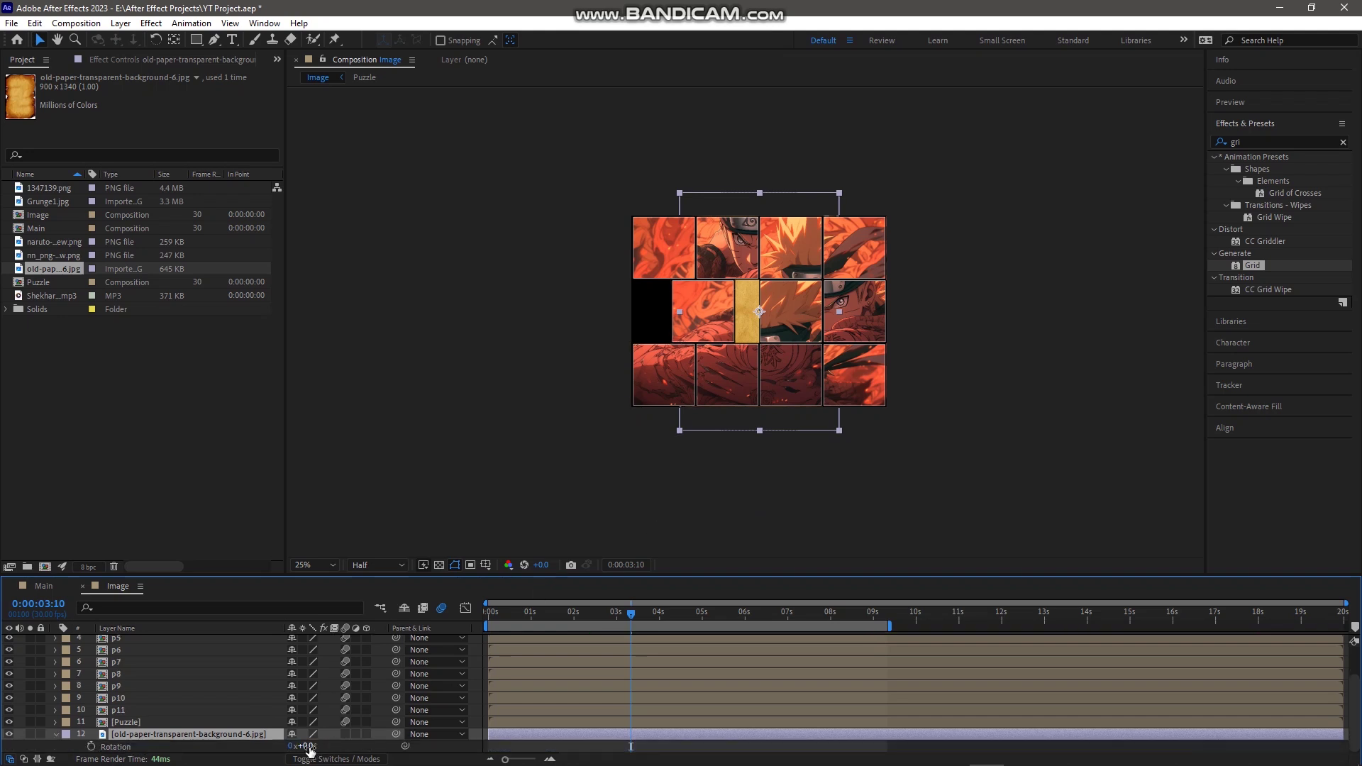
{"action": "type", "text": "90"}
{"action": "key", "text": "Return"}
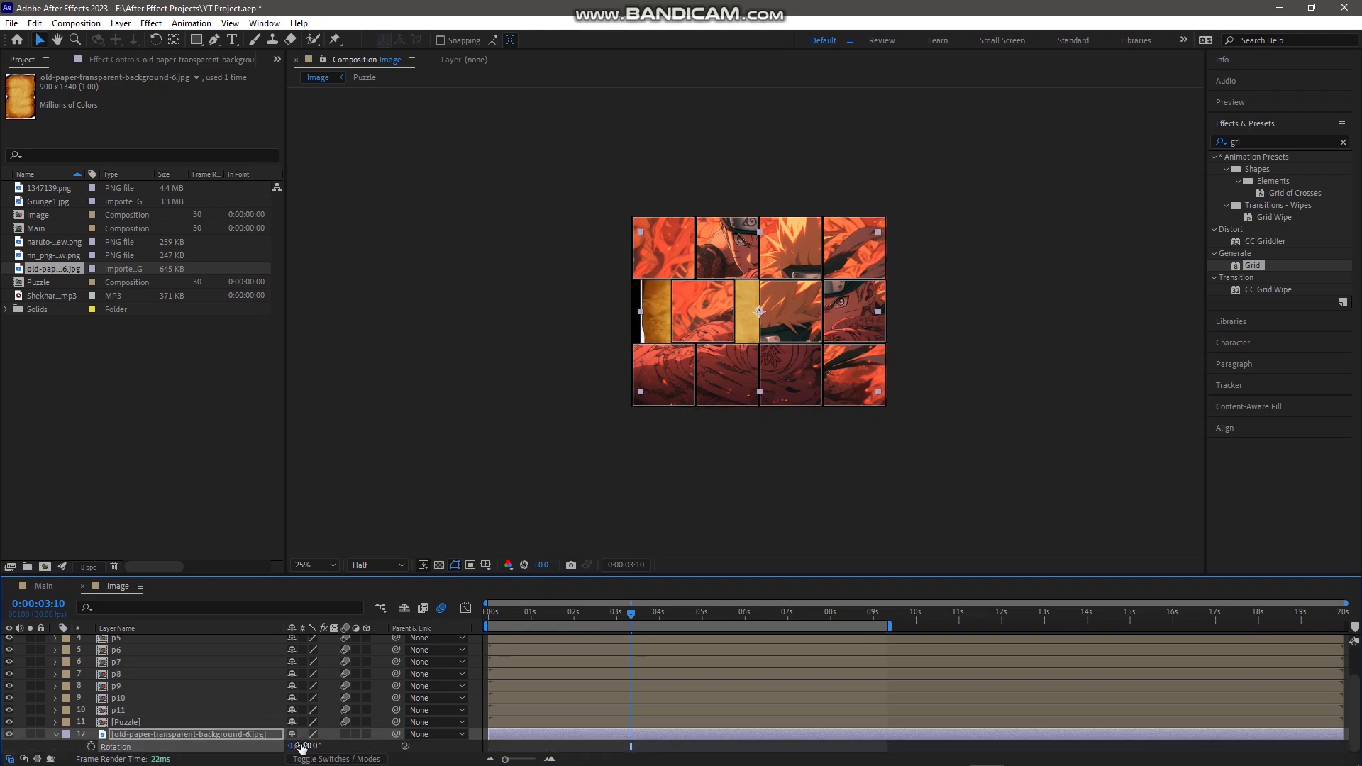
{"action": "key", "text": "s"}
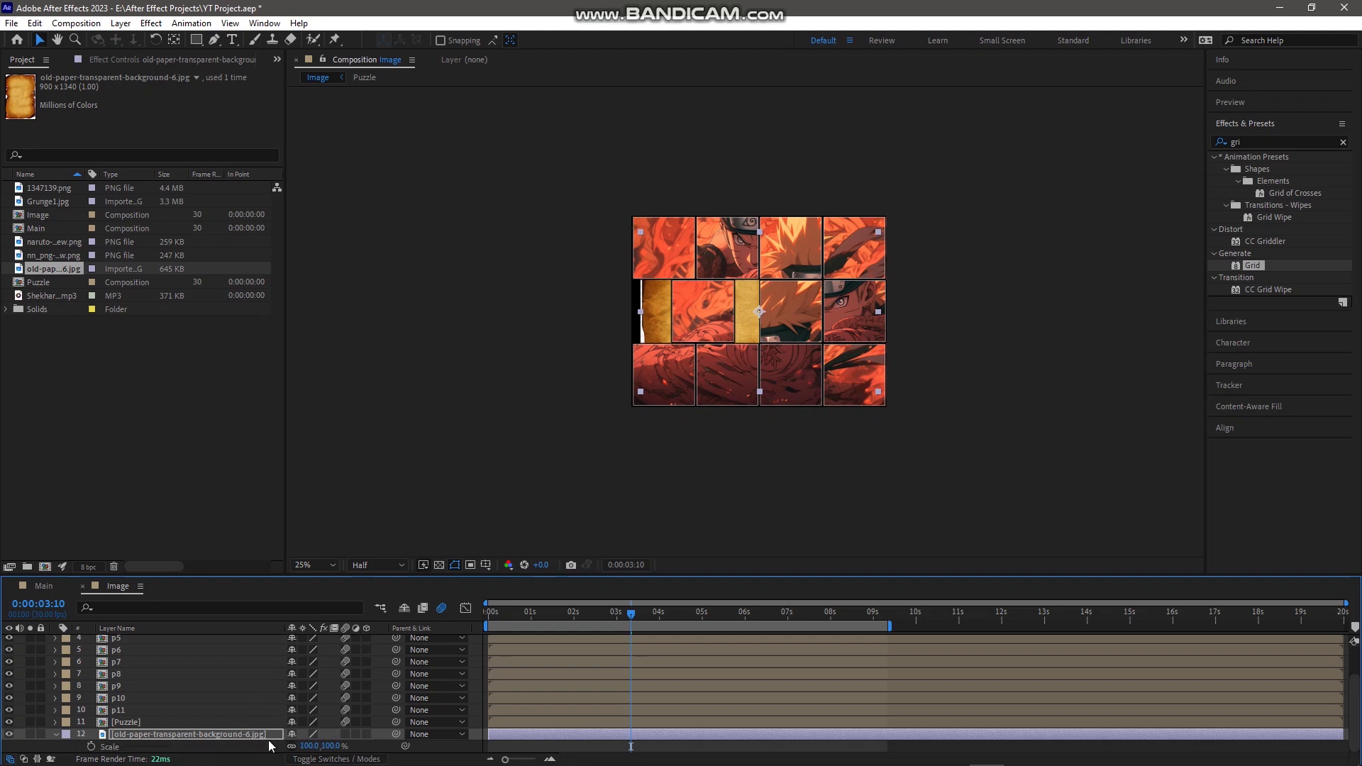
{"action": "left_click_drag", "start_coordinate": [314, 749], "coordinate": [357, 761]}
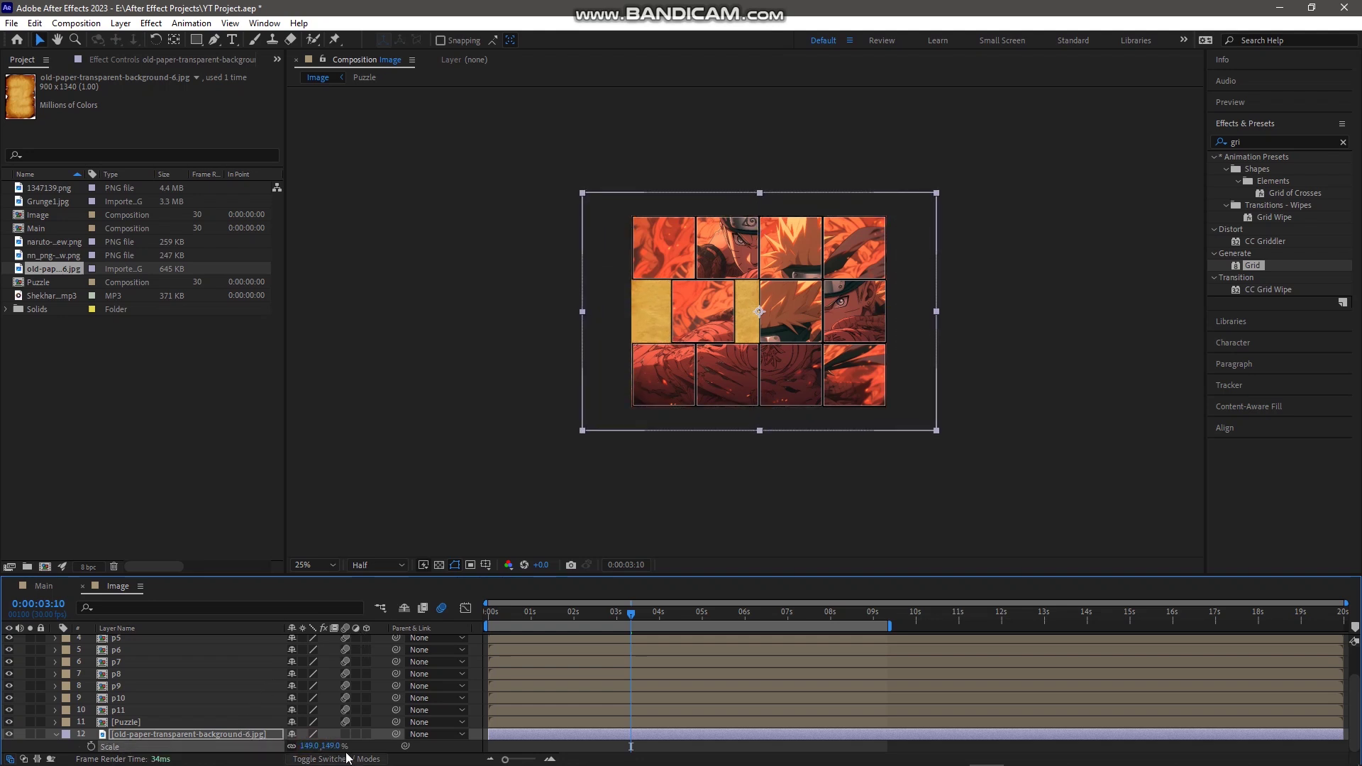
- Place Grunge1.jpg directly above the old-paper layer and shrink it to slightly larger than the paper
{"action": "left_click", "coordinate": [61, 205]}
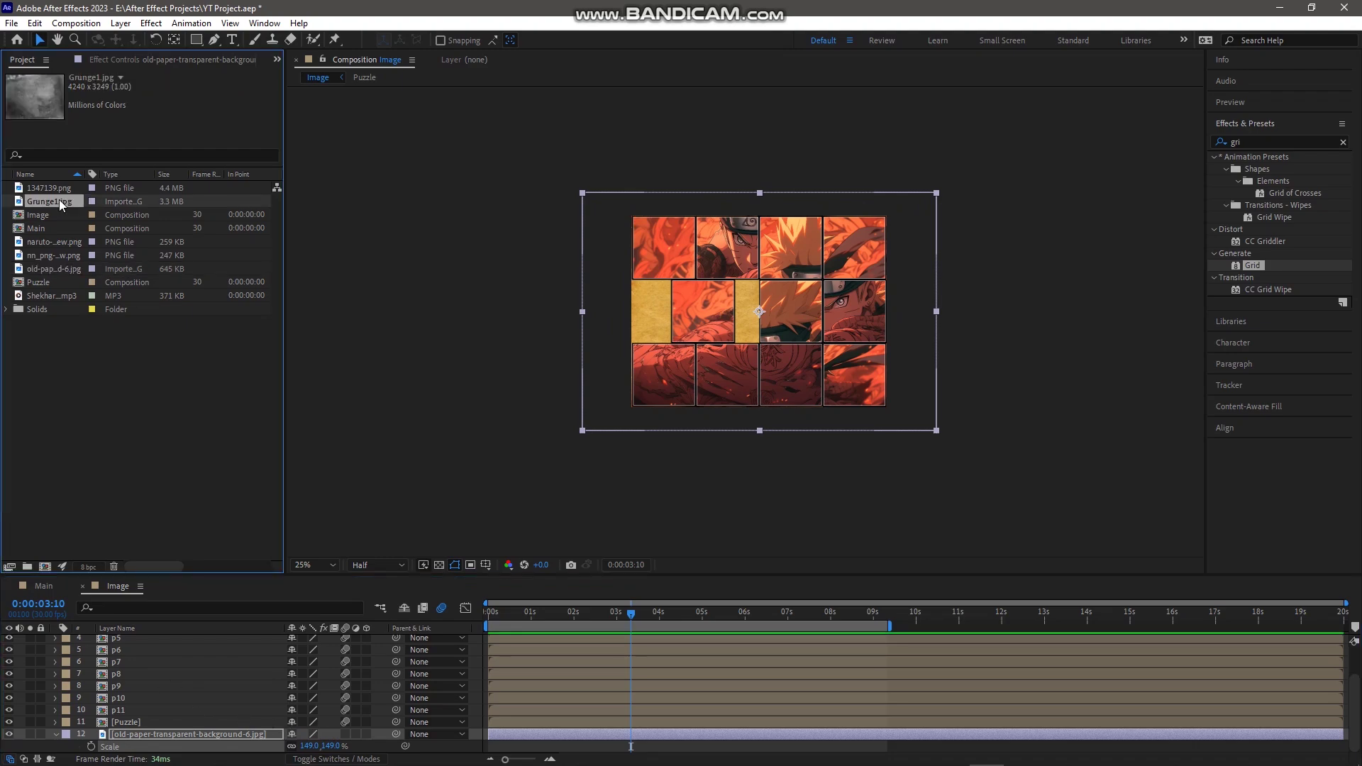
{"action": "left_click_drag", "start_coordinate": [61, 205], "coordinate": [160, 735]}
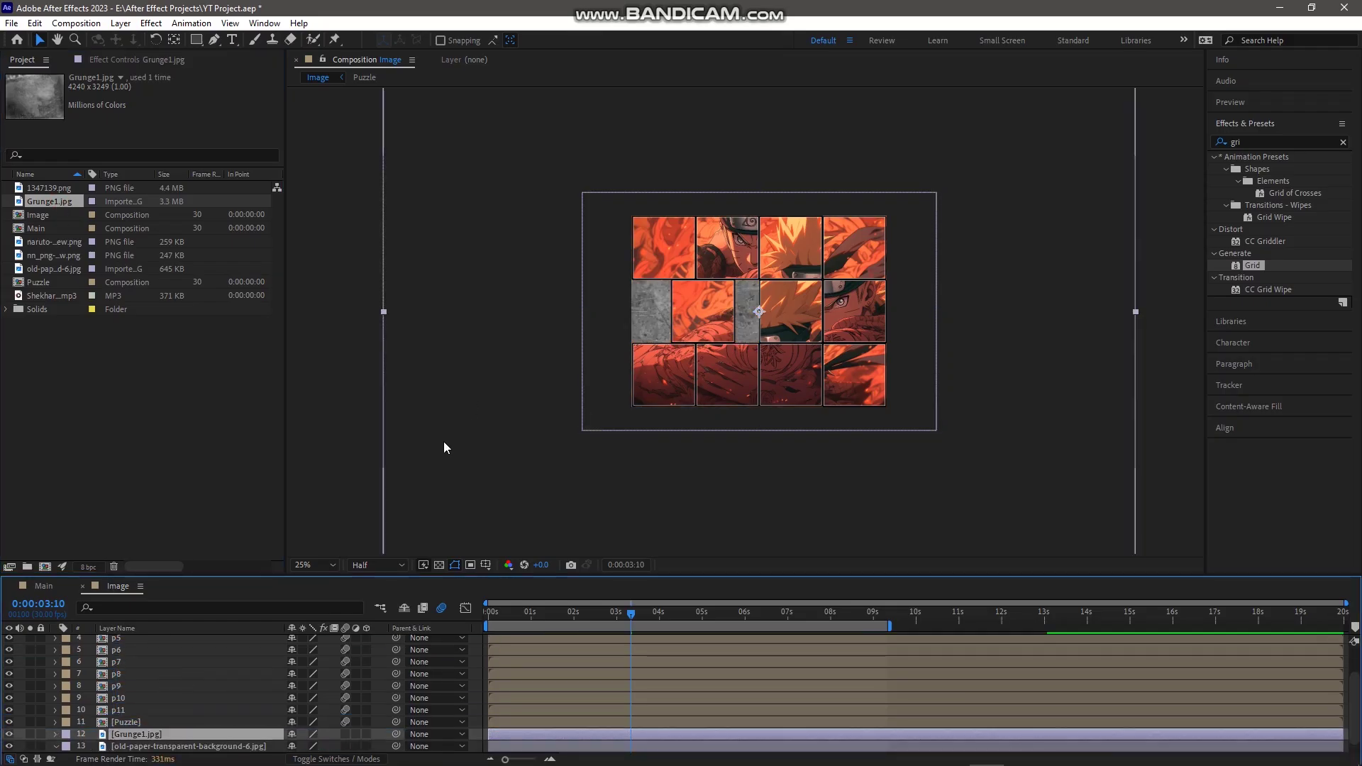
{"action": "scroll", "coordinate": [443, 447], "scroll_direction": "down", "scroll_amount": 1}
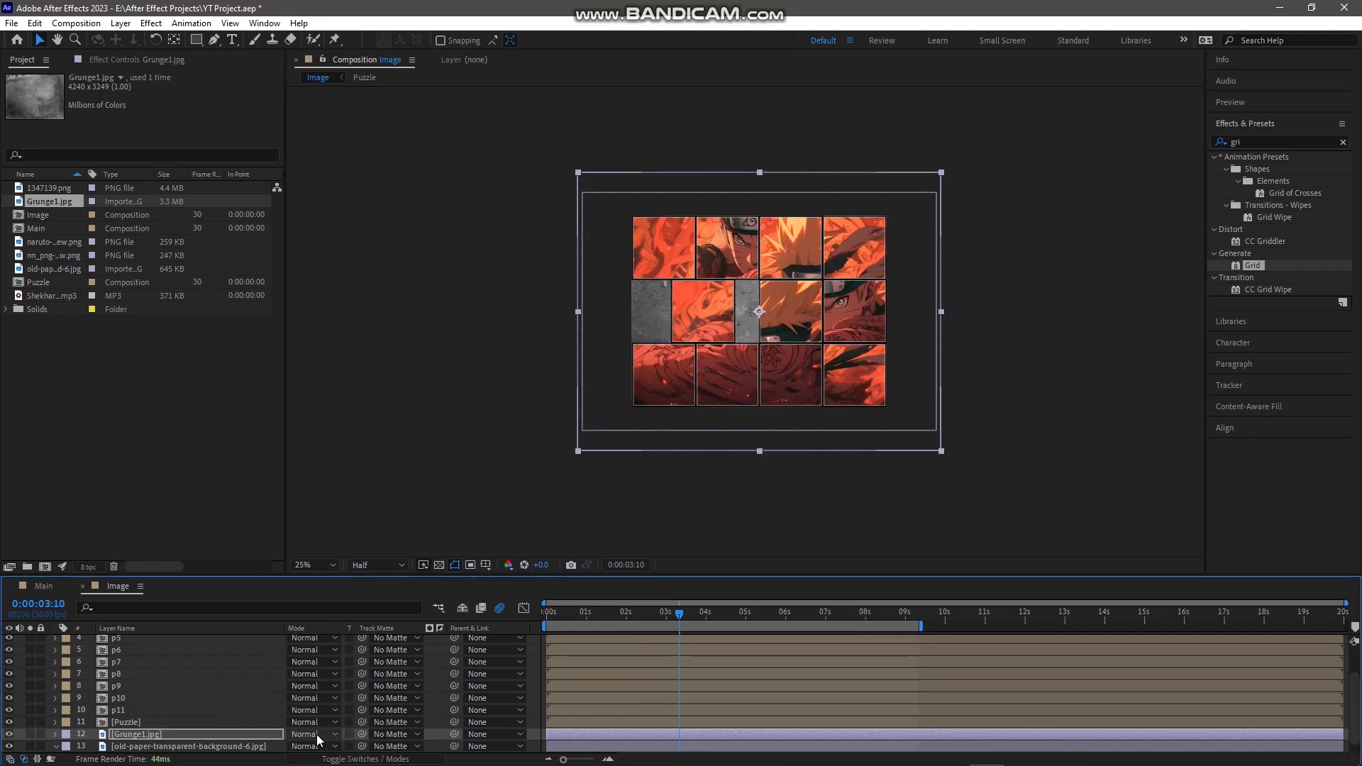
- Set the Grunge1.jpg layer's blending mode to Overlay so its texture blends into the old paper
{"action": "left_click", "coordinate": [317, 736]}
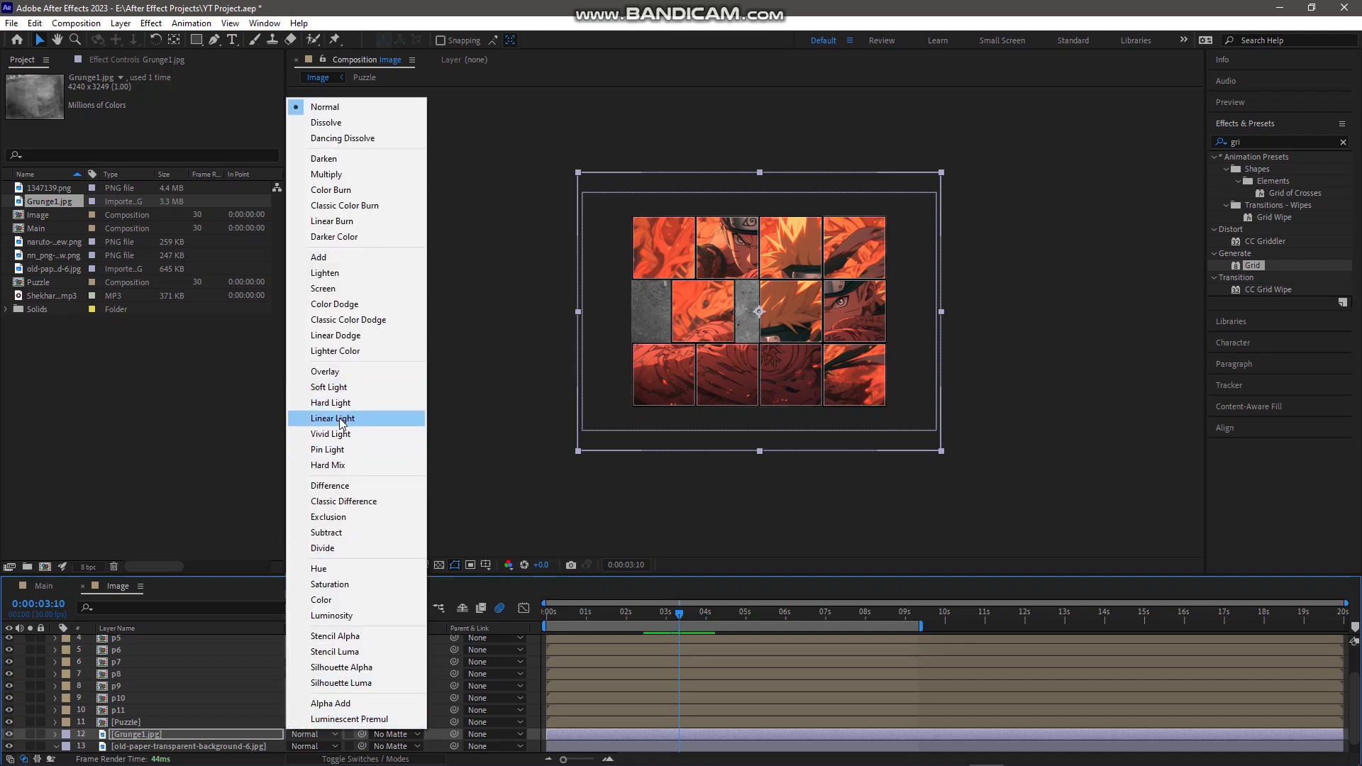
{"action": "left_click", "coordinate": [351, 374]}
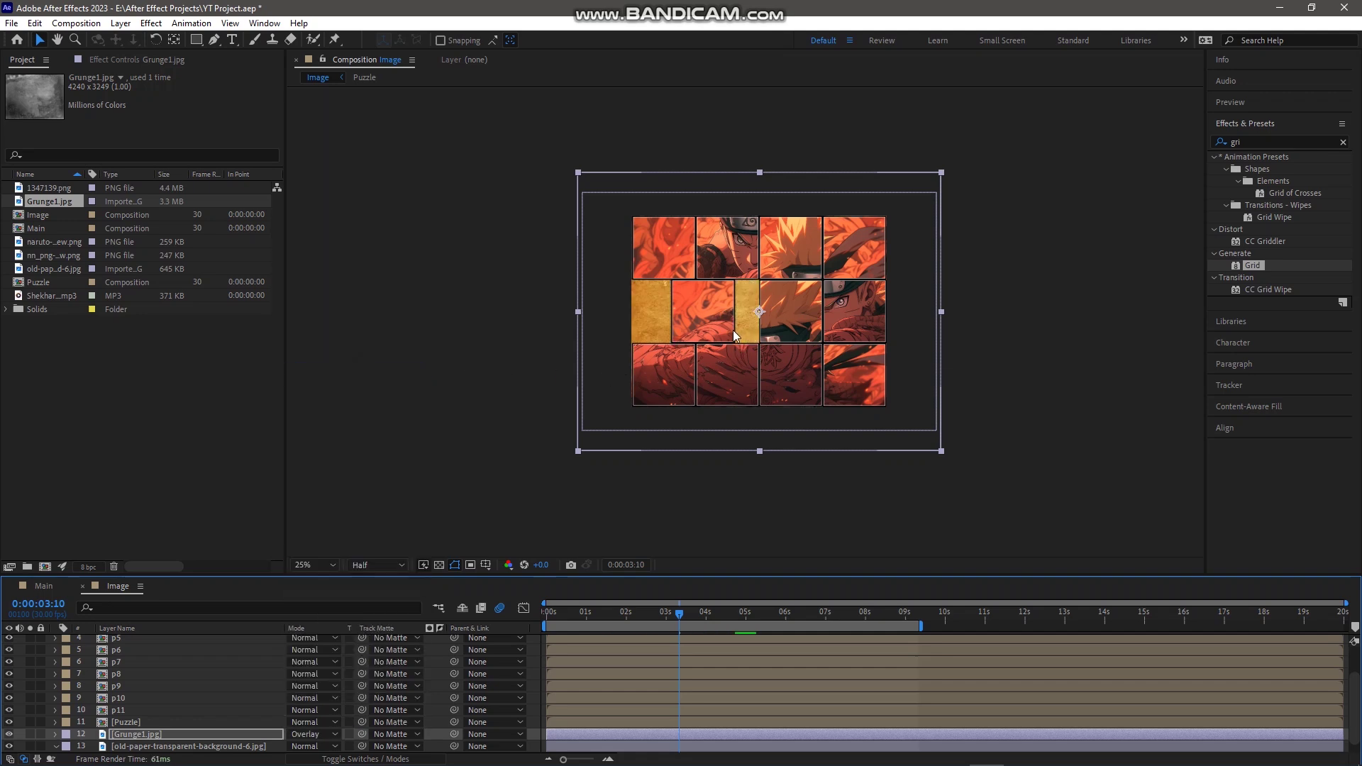
{"action": "scroll", "coordinate": [647, 330], "scroll_direction": "up", "scroll_amount": 2}
{"action": "scroll", "coordinate": [563, 335], "scroll_direction": "up", "scroll_amount": 2}
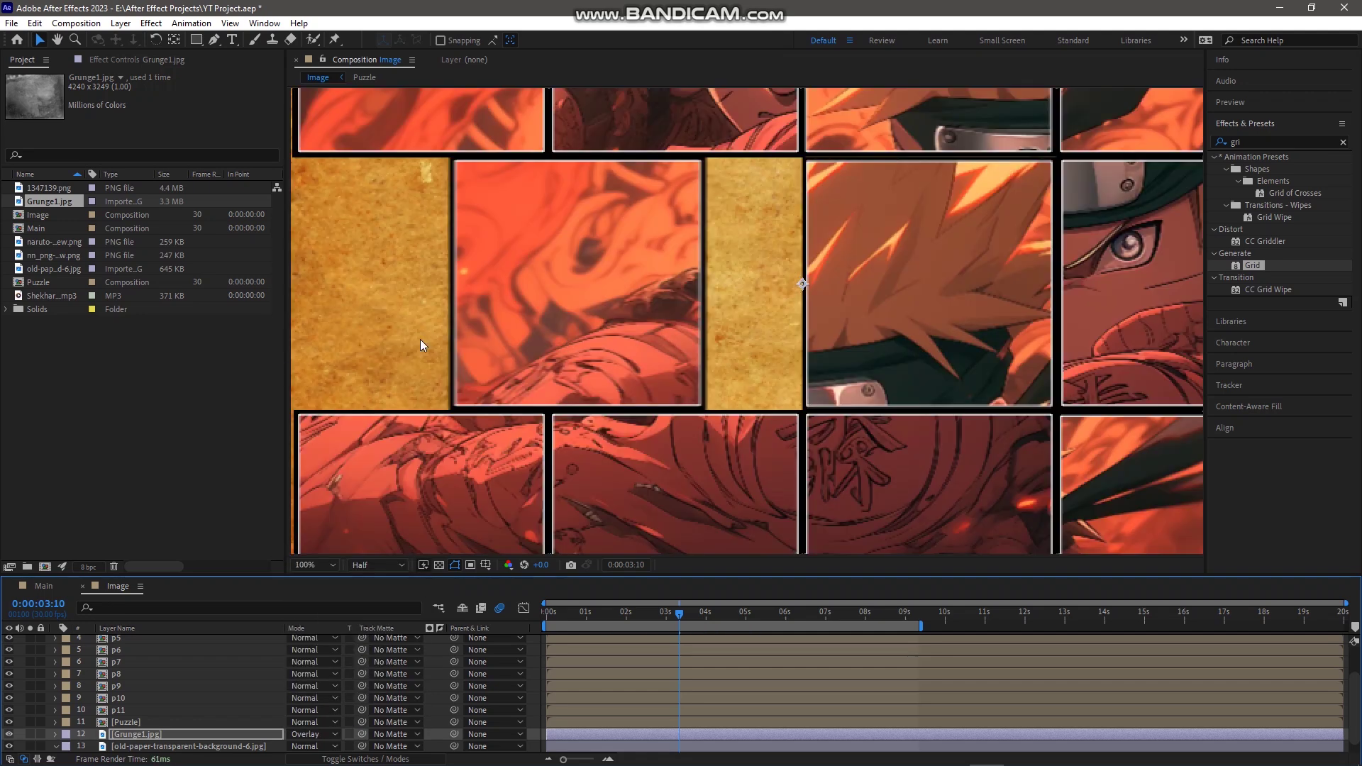
- Add the Image composition to the Main composition and shorten Main's work area to end at about 13 seconds
{"action": "left_click", "coordinate": [43, 587]}
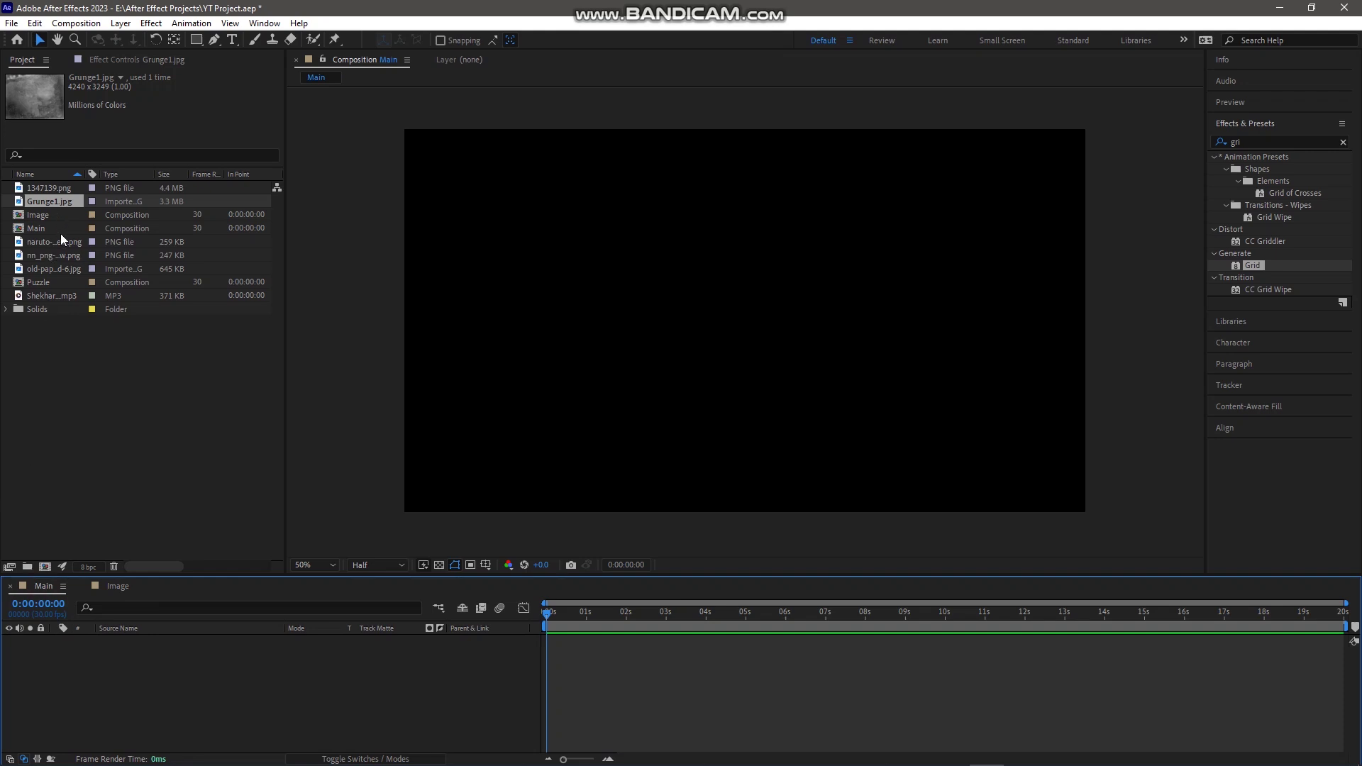
{"action": "left_click_drag", "start_coordinate": [47, 214], "coordinate": [130, 656]}
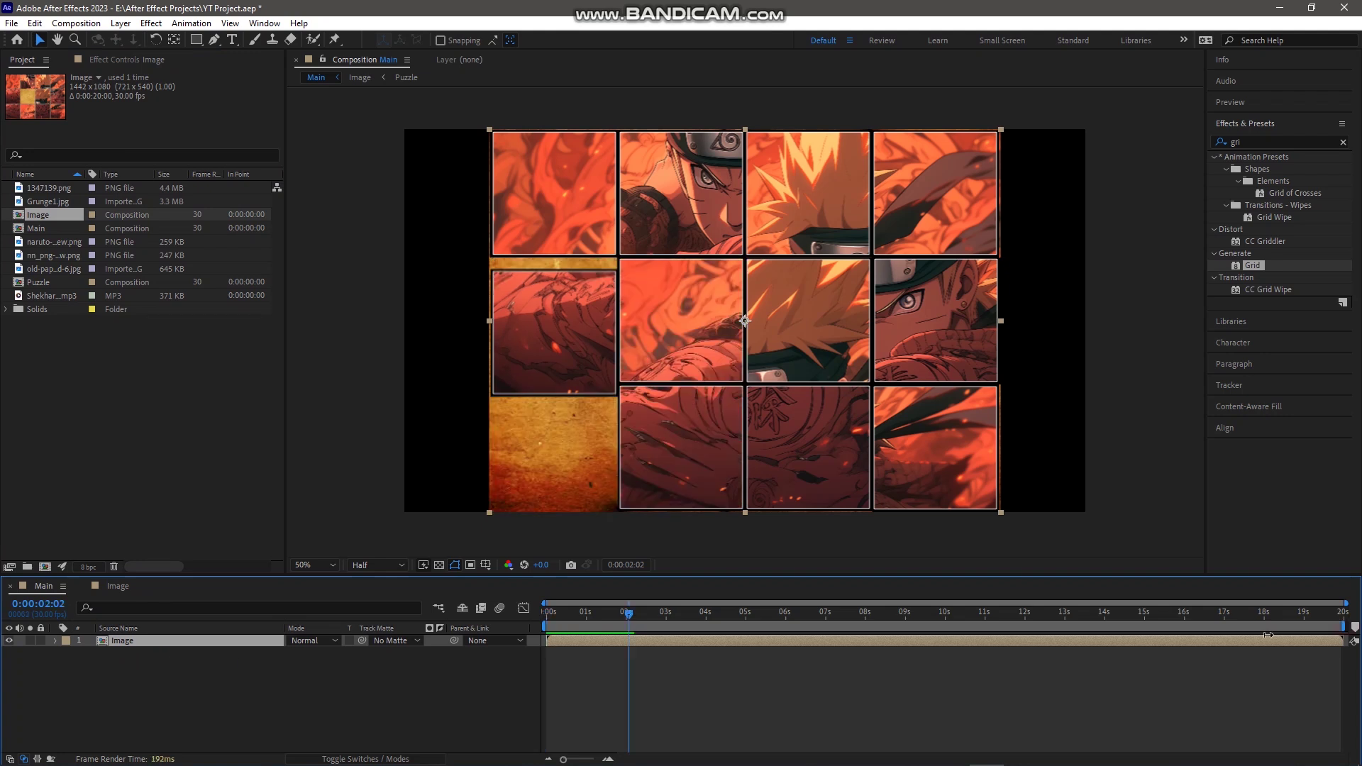
{"action": "left_click_drag", "start_coordinate": [1346, 626], "coordinate": [973, 645]}
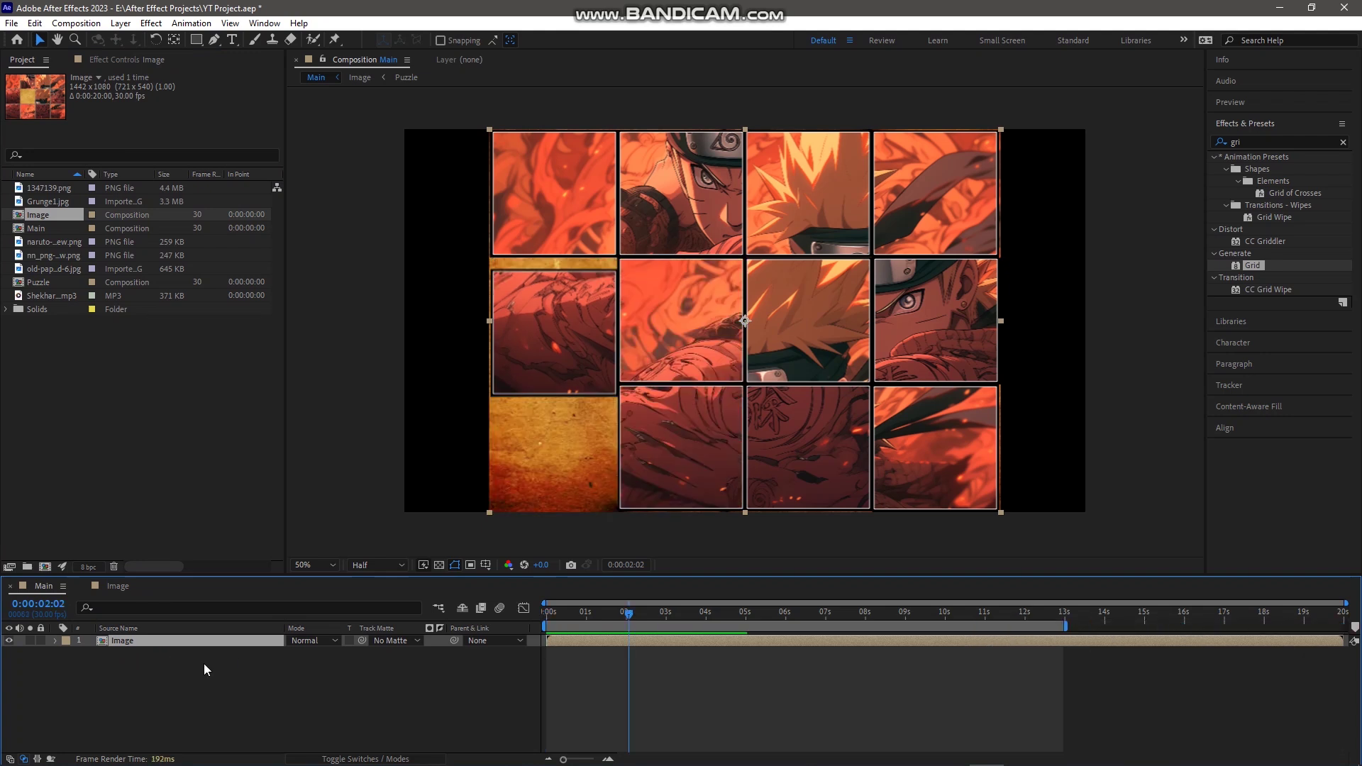
- Create a null object in the Main composition and parent the Image layer to it
{"action": "left_click", "coordinate": [208, 684]}
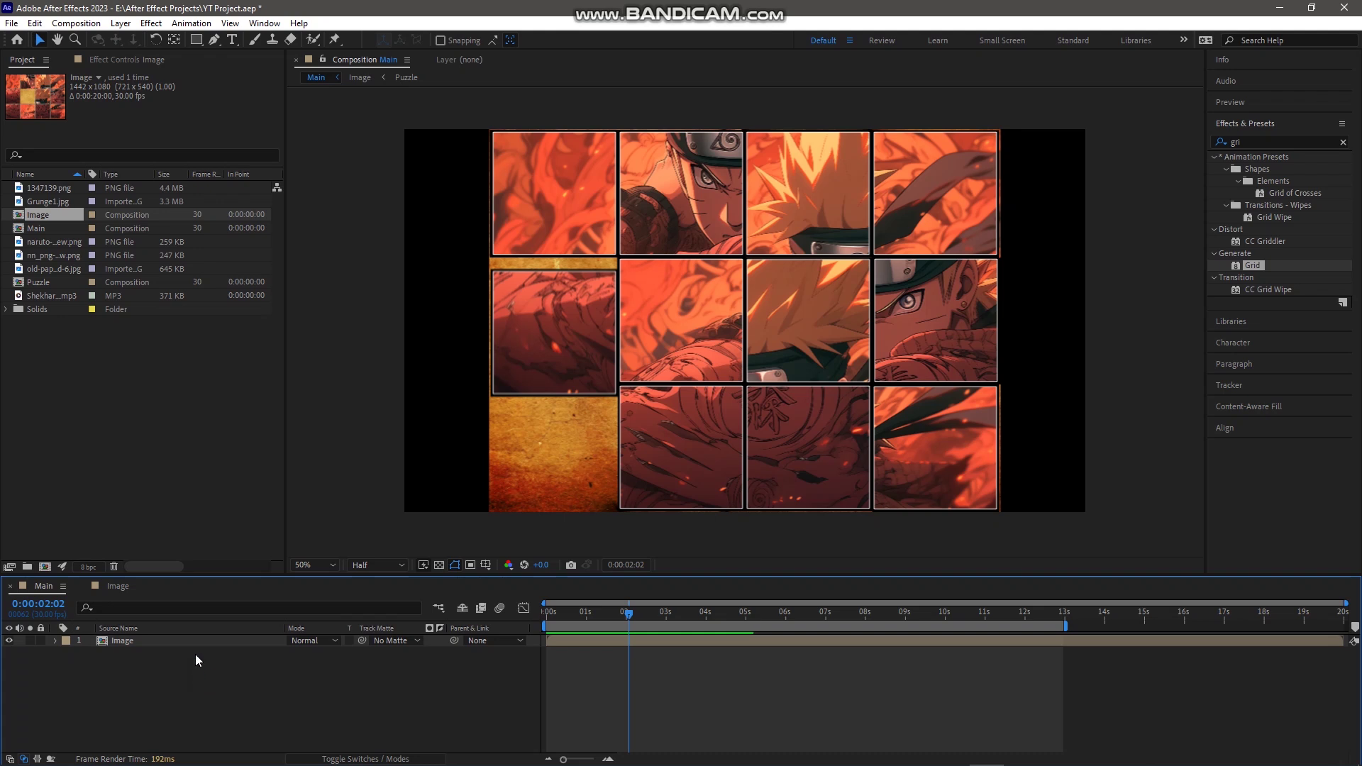
{"action": "right_click", "coordinate": [172, 697]}
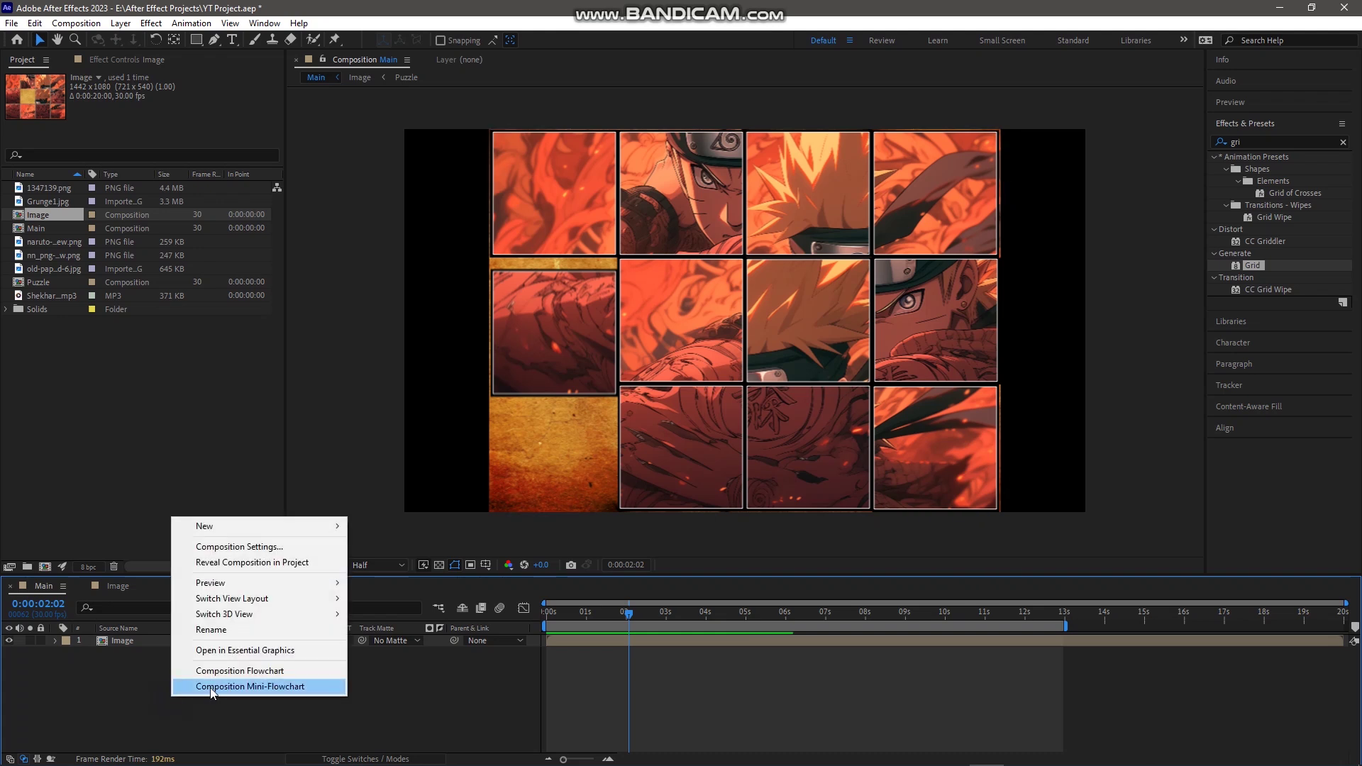
{"action": "mouse_move", "coordinate": [305, 535]}
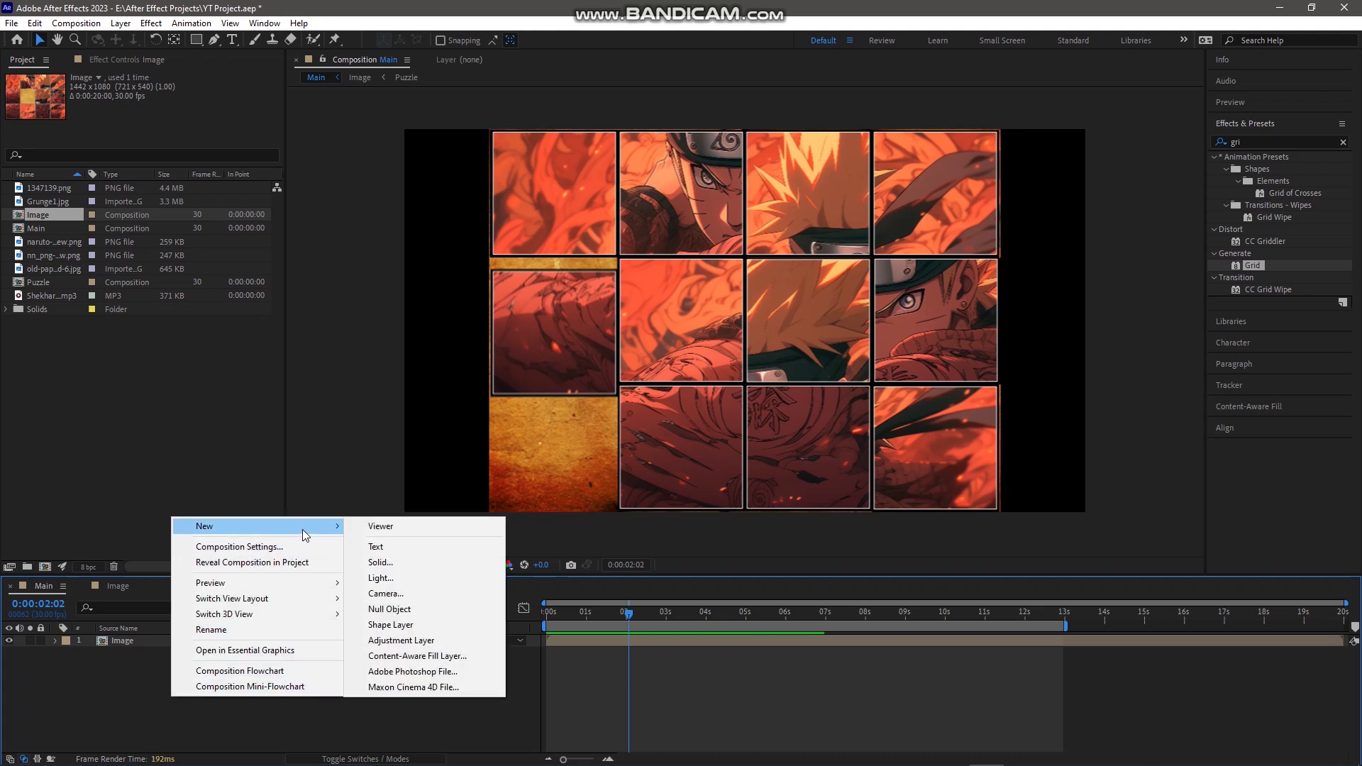
{"action": "left_click", "coordinate": [411, 614]}
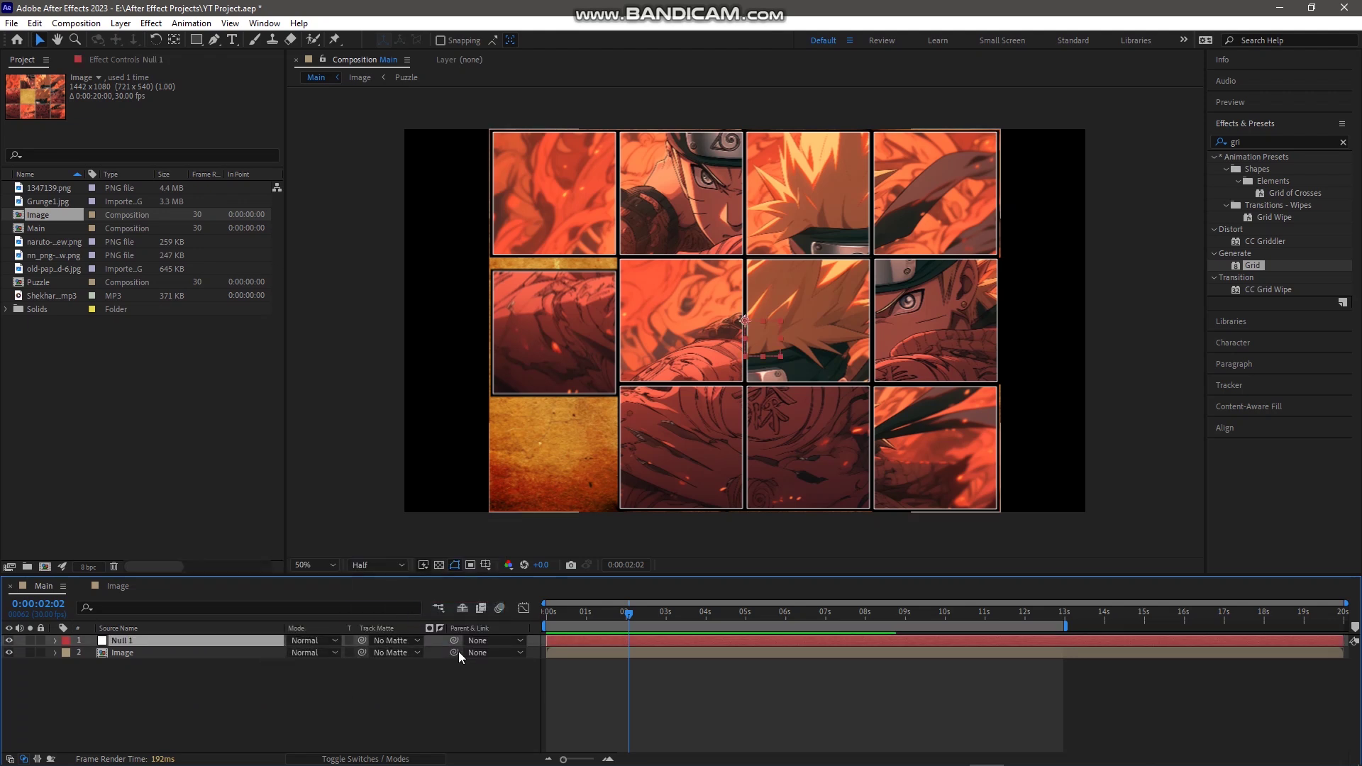
{"action": "left_click_drag", "start_coordinate": [458, 651], "coordinate": [240, 637]}
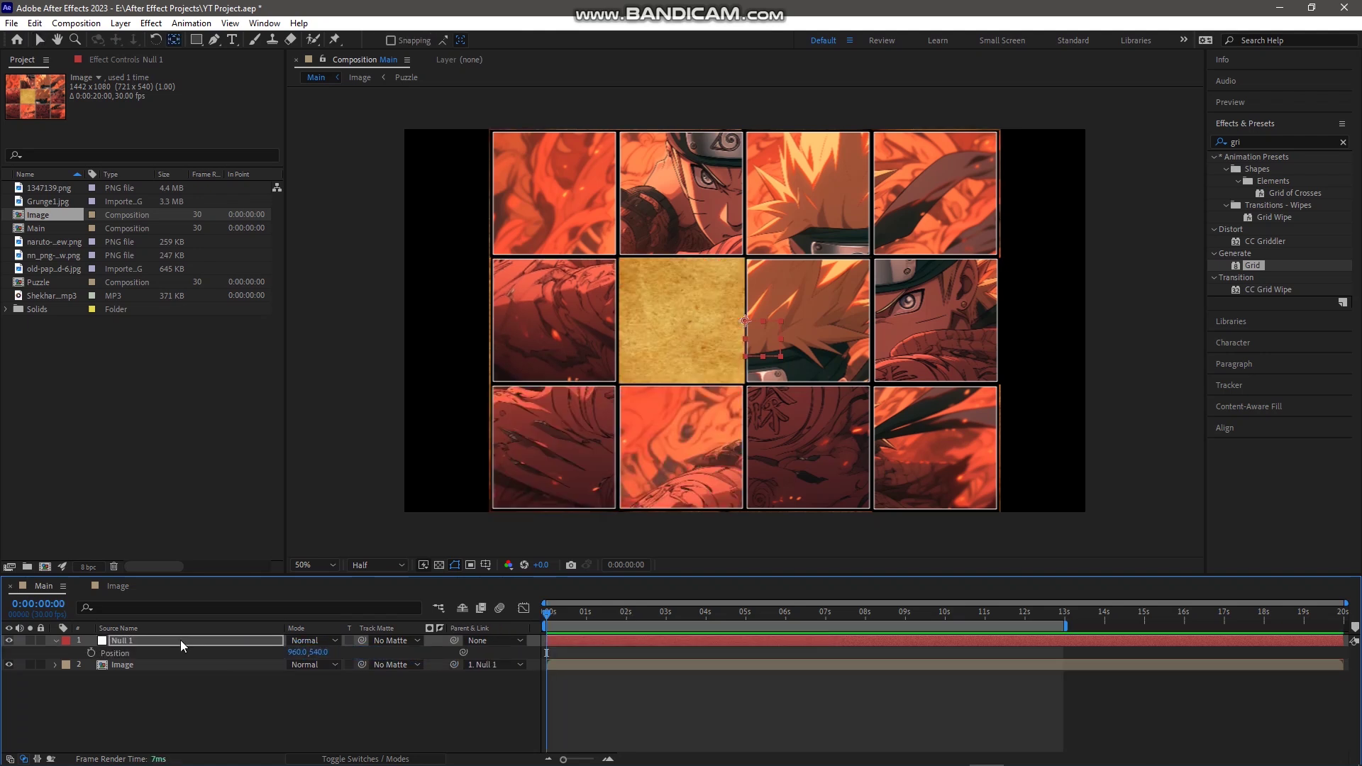
- Keyframe the null's Scale from 100% at 0:00:00:00 to 63% at 0:00:07:00 and preview the zoom-out from the start
{"action": "left_click", "coordinate": [181, 640]}
{"action": "key", "text": "s"}
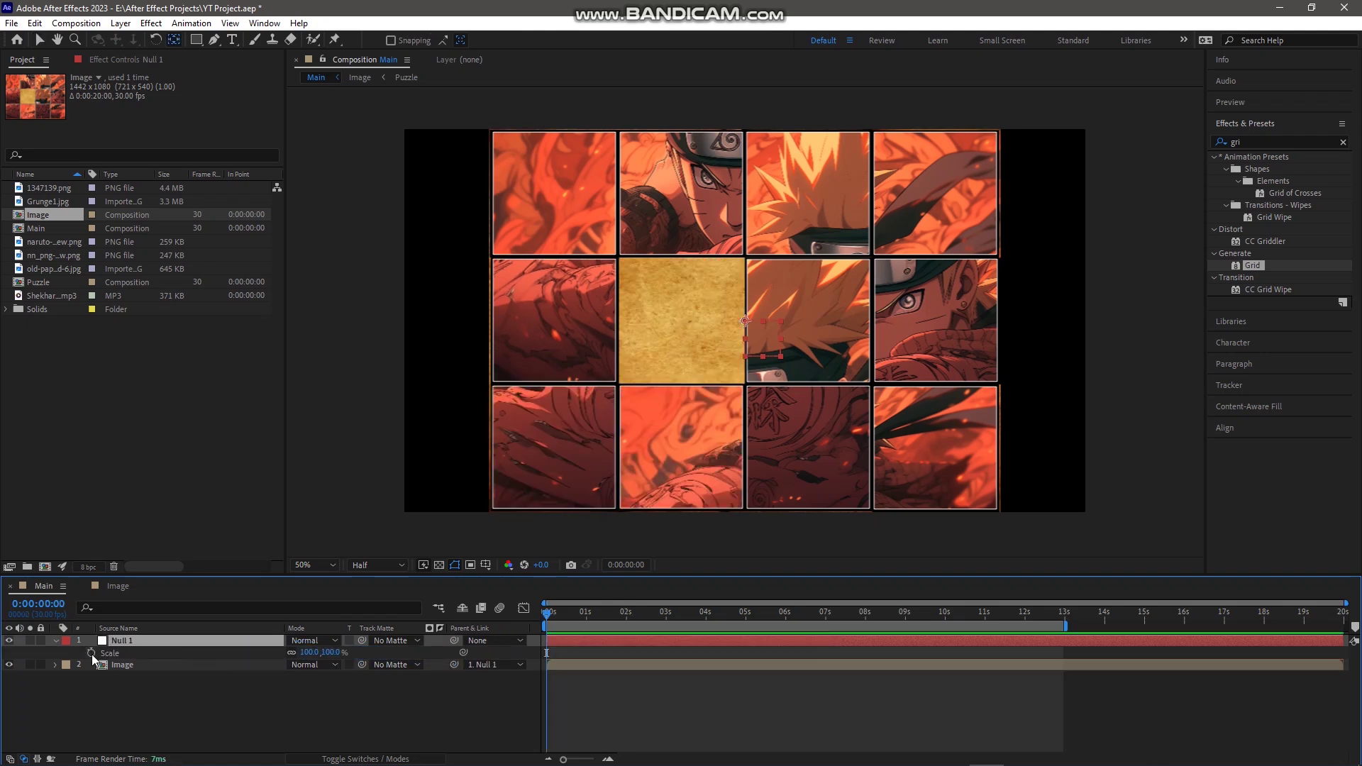
{"action": "left_click", "coordinate": [92, 655]}
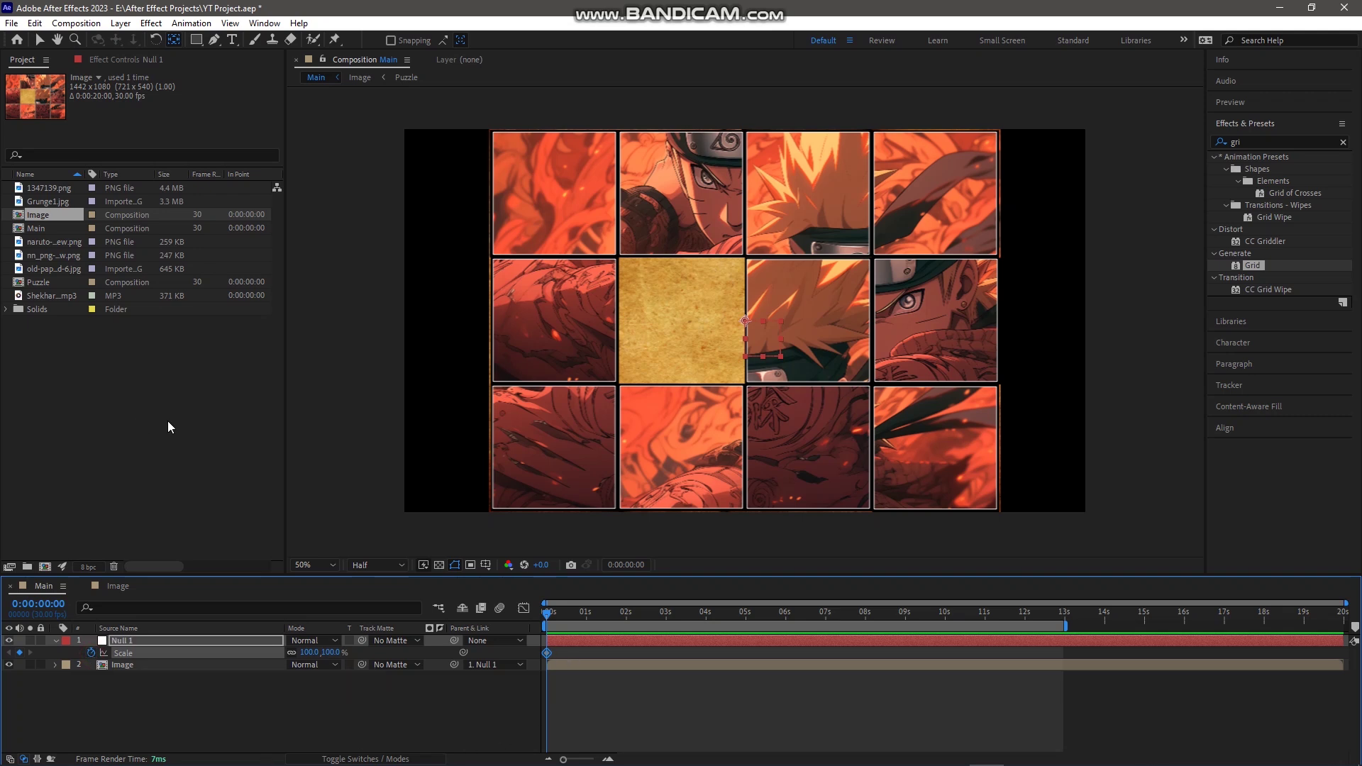
{"action": "left_click", "coordinate": [827, 619]}
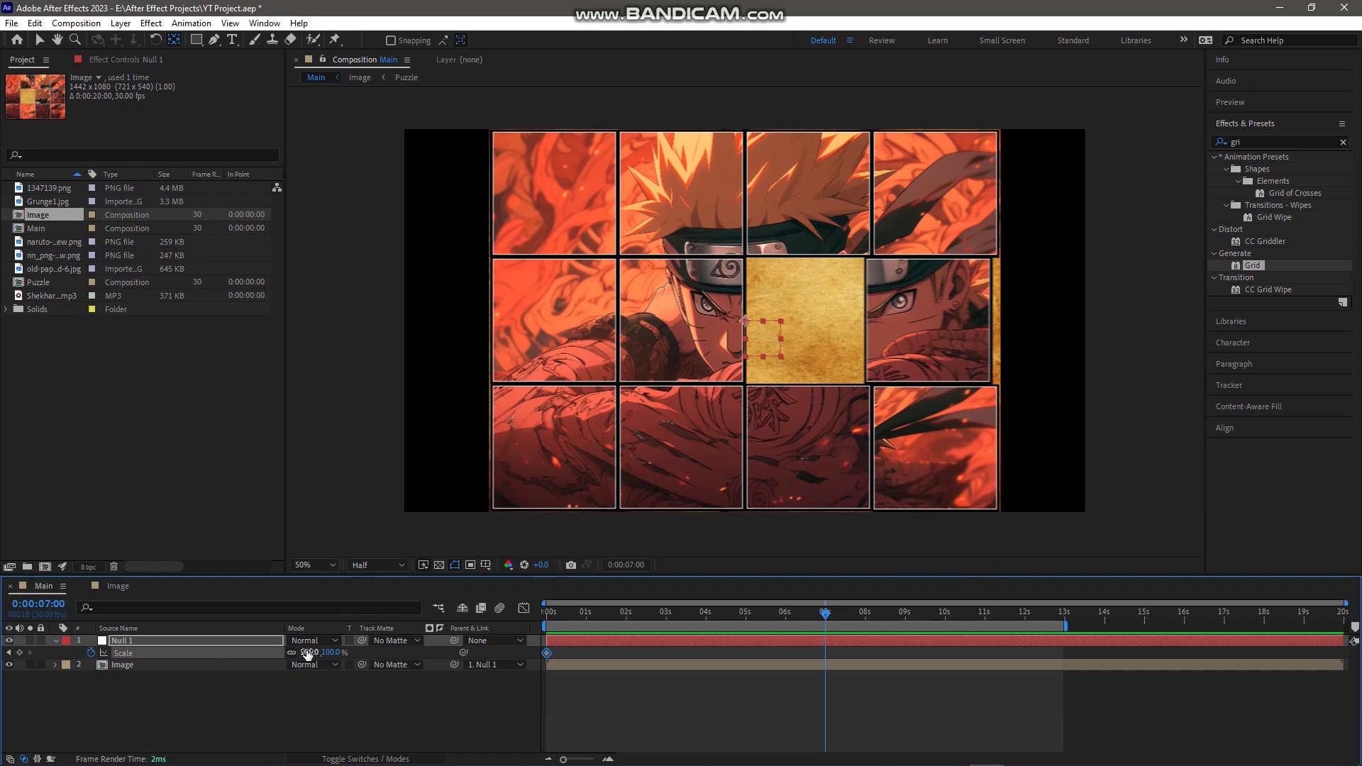
{"action": "mouse_move", "coordinate": [314, 656]}
{"action": "left_mouse_down"}
{"action": "mouse_move", "coordinate": [337, 656]}
{"action": "mouse_move", "coordinate": [298, 665]}
{"action": "left_mouse_up"}
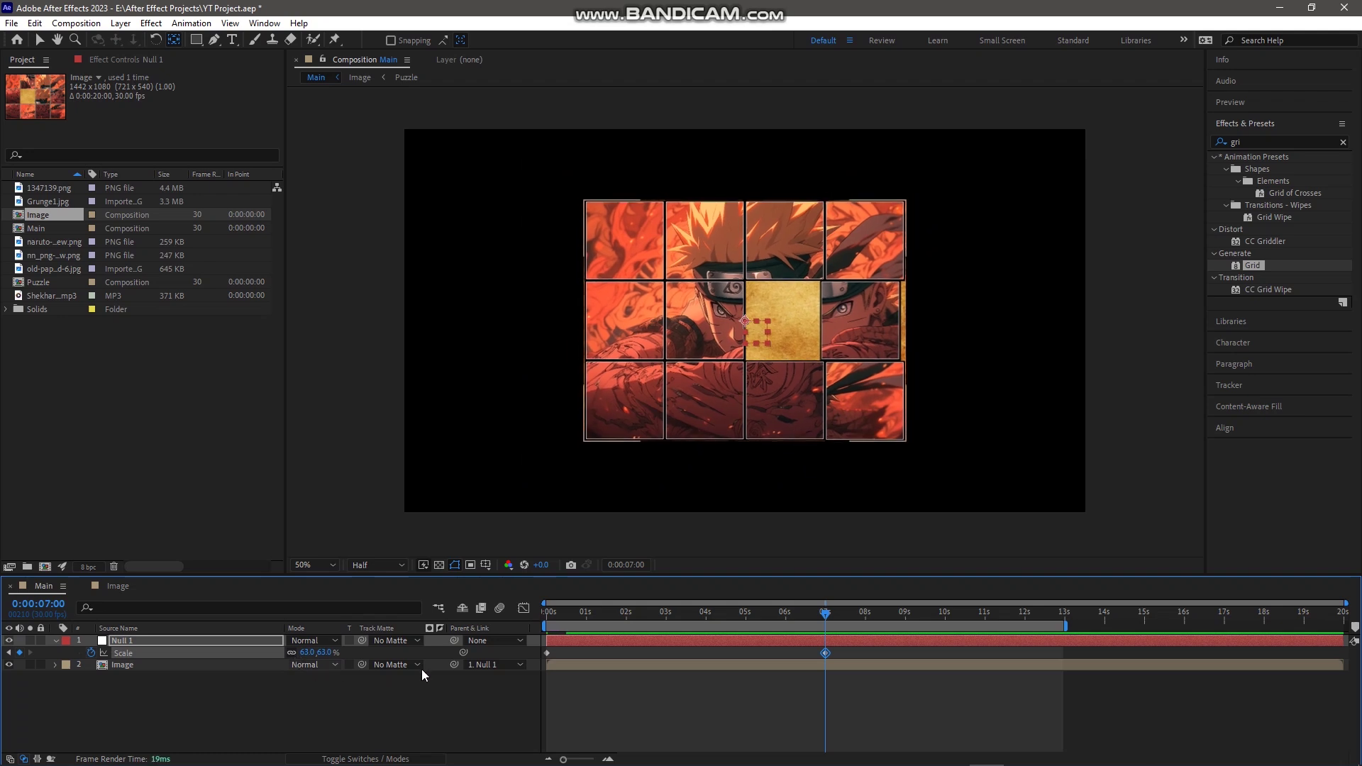
{"action": "left_click", "coordinate": [823, 612]}
{"action": "left_click_drag", "start_coordinate": [825, 616], "coordinate": [500, 640]}
{"action": "key", "text": "space"}
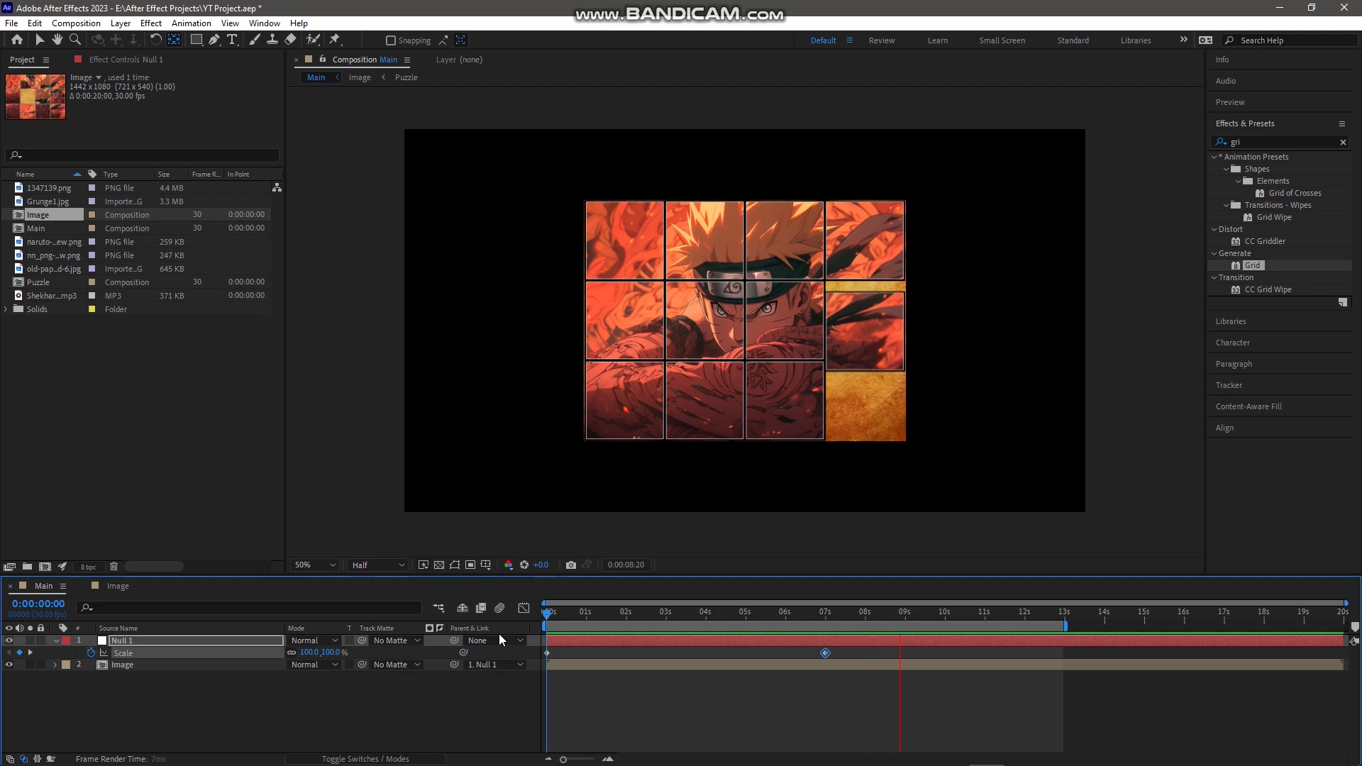
{"action": "key", "text": "space"}
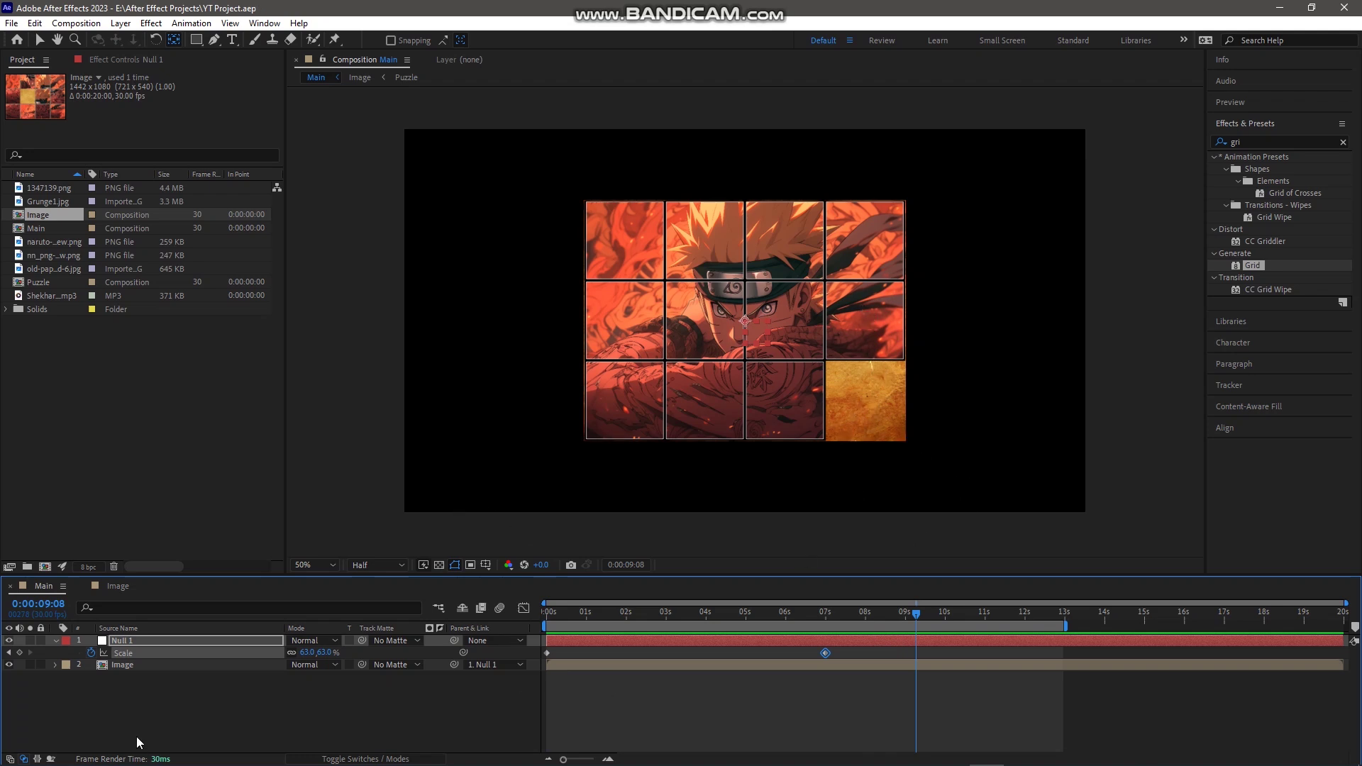
- Add nn_png-removebg-preview.png to the Image composition and place it over the empty puzzle cell
{"action": "left_click", "coordinate": [114, 588]}
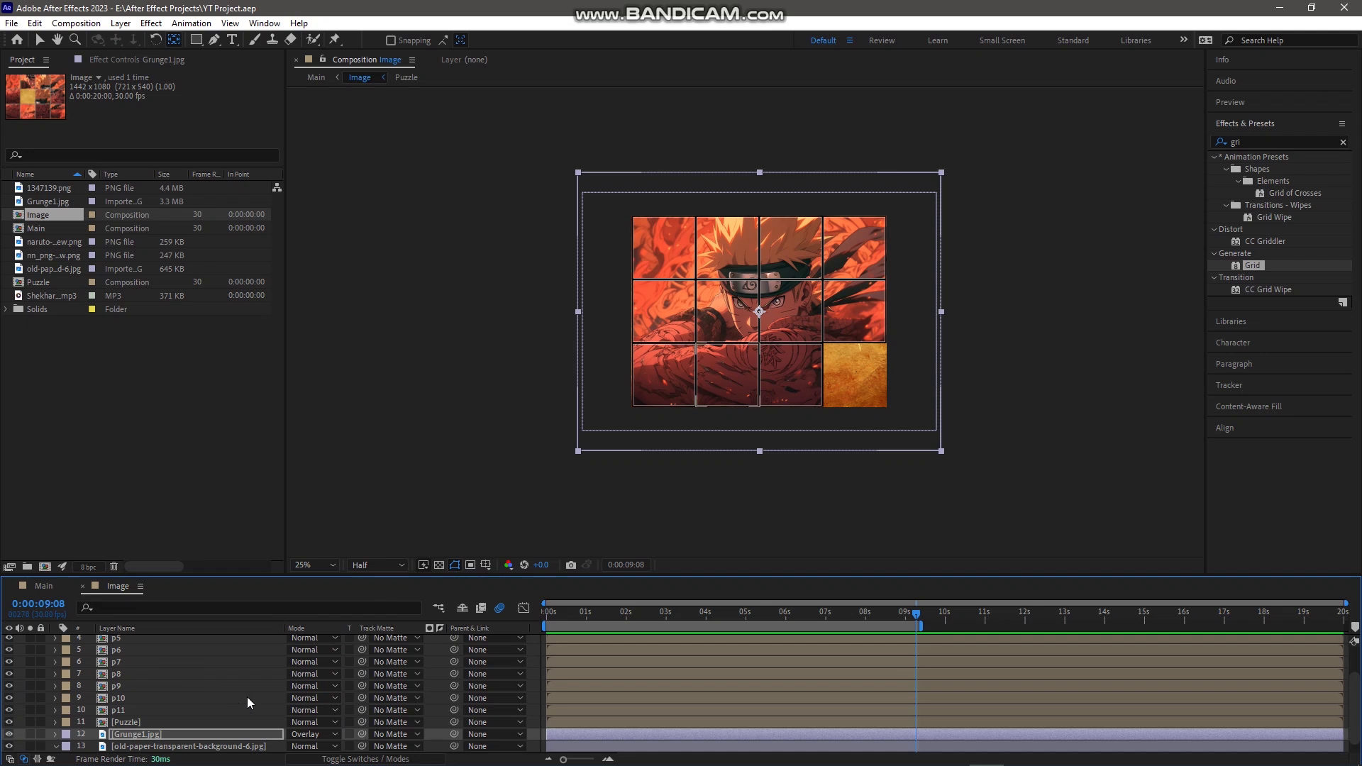
{"action": "scroll", "coordinate": [247, 697], "scroll_direction": "down", "scroll_amount": 1}
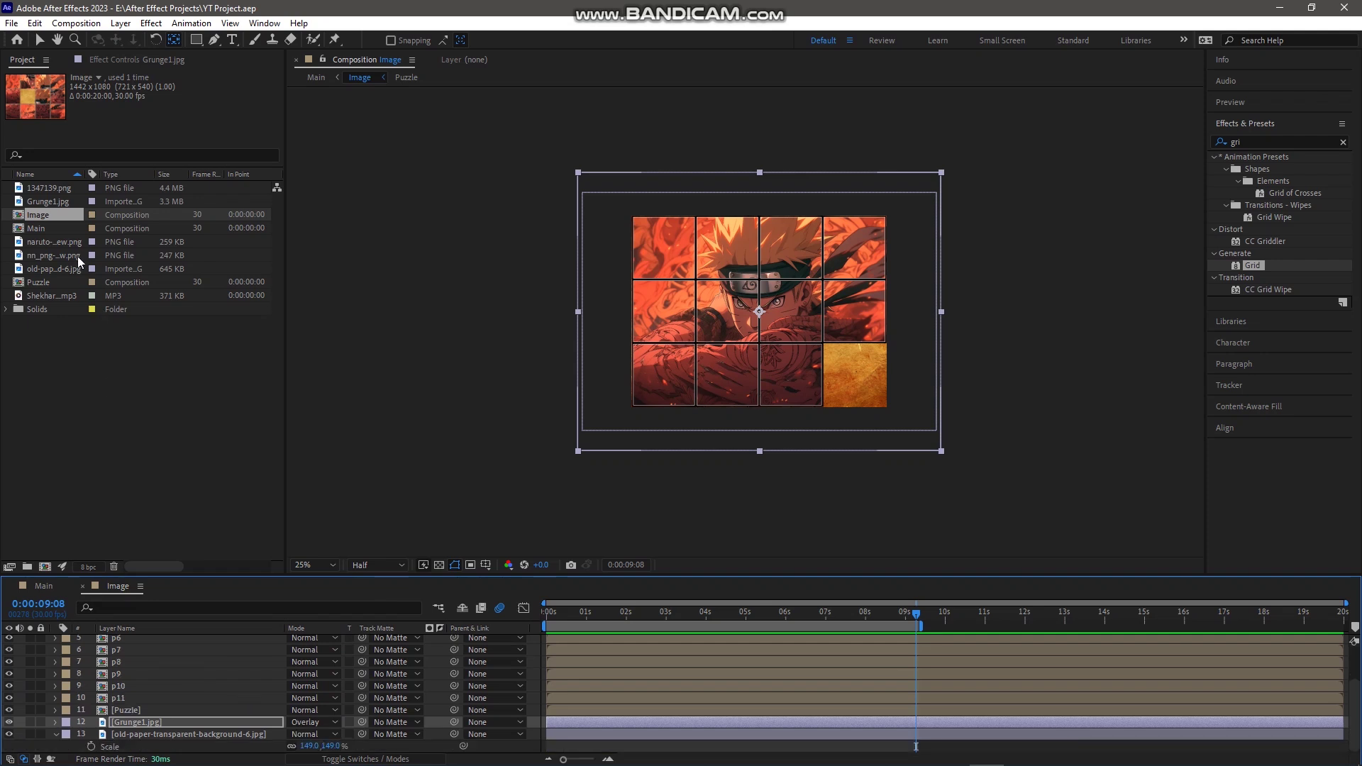
{"action": "left_click", "coordinate": [38, 188]}
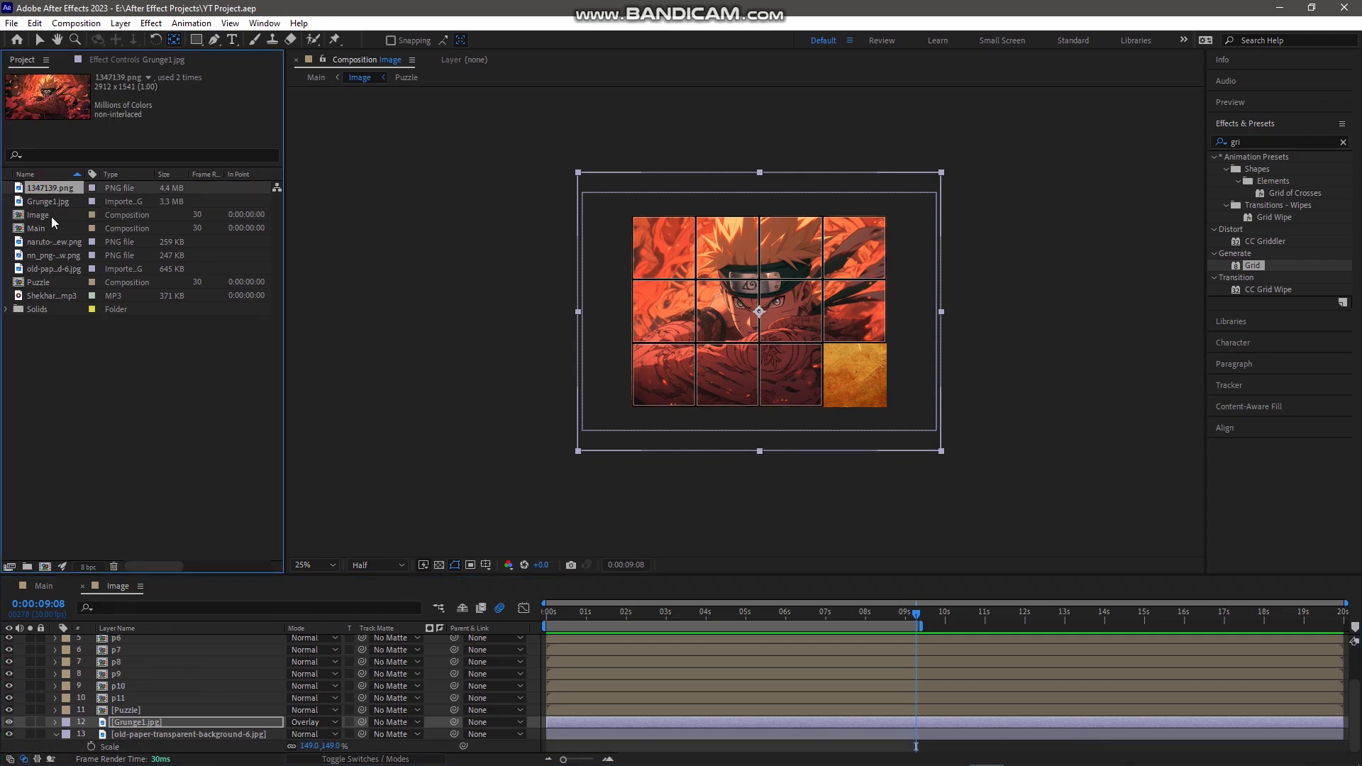
{"action": "left_click", "coordinate": [70, 257]}
{"action": "left_click_drag", "start_coordinate": [75, 262], "coordinate": [201, 646]}
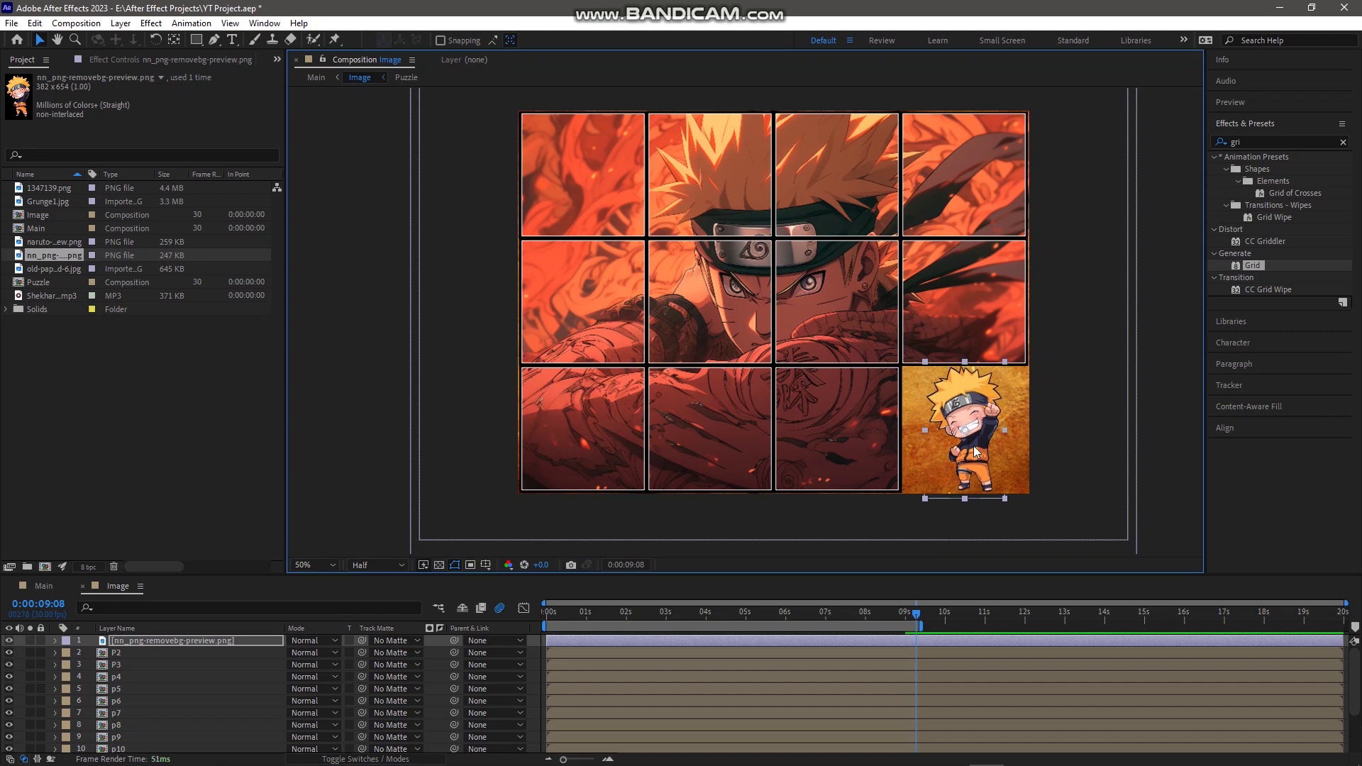
- Keyframe the nn_png-removebg-preview.png layer's Position at 1259, 463 on 0:00:09:00 and 1259, 900 on 0:00:09:08
{"action": "left_click", "coordinate": [147, 641]}
{"action": "key", "text": "p"}
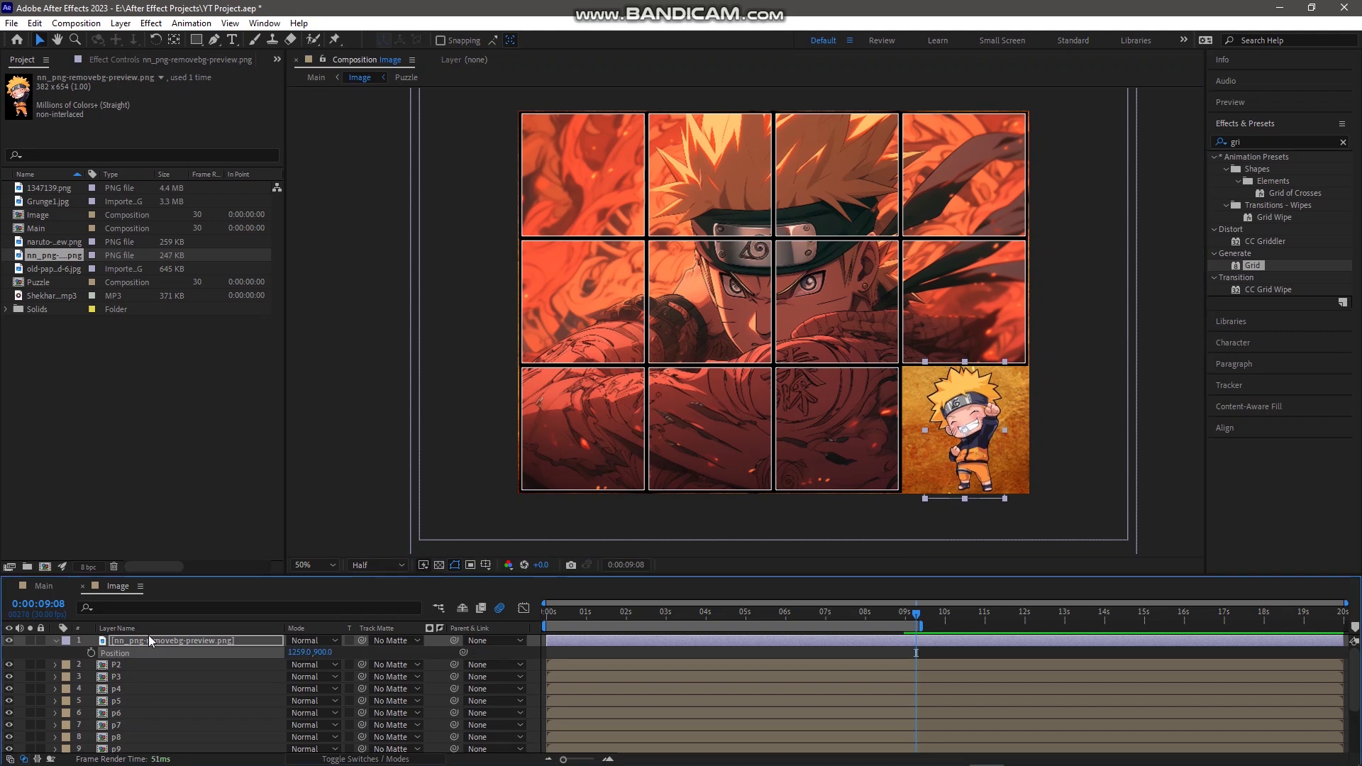
{"action": "left_click", "coordinate": [91, 653]}
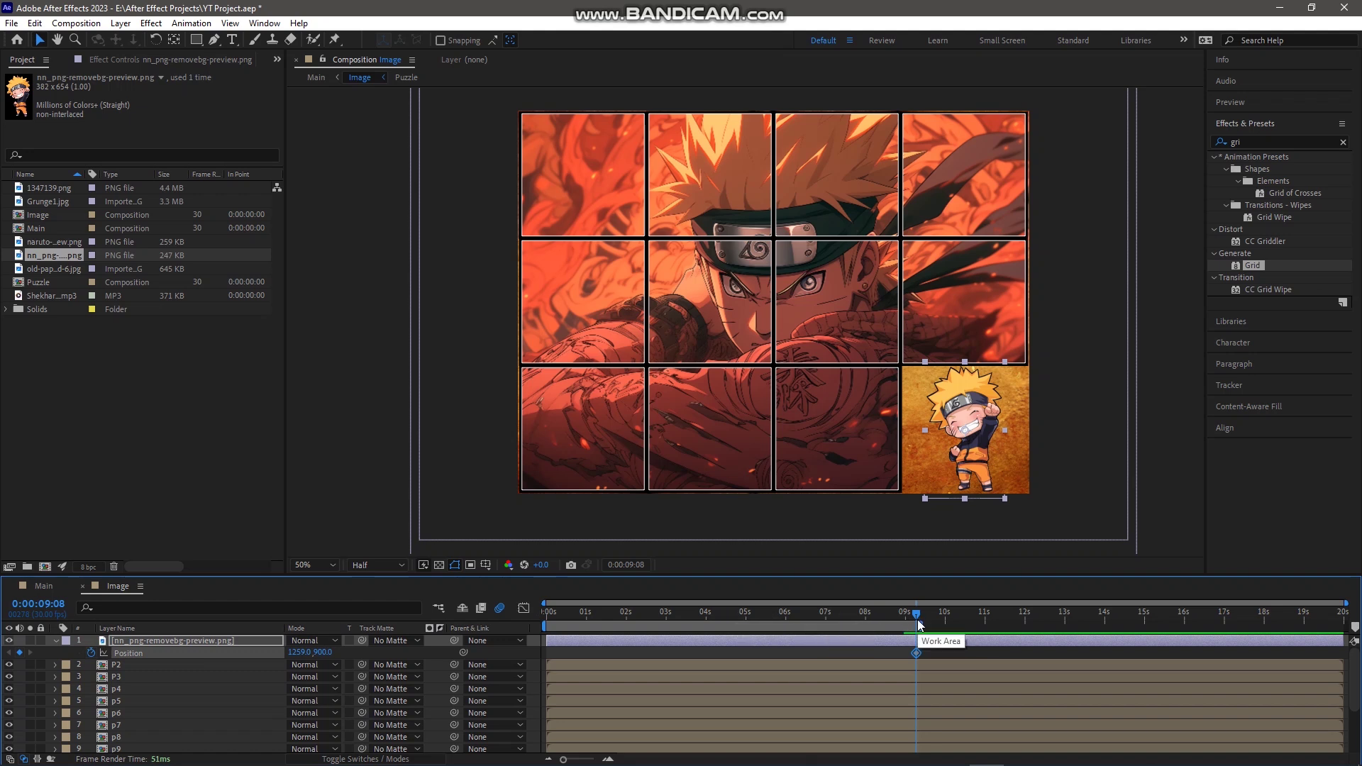
{"action": "left_click_drag", "start_coordinate": [916, 618], "coordinate": [906, 622]}
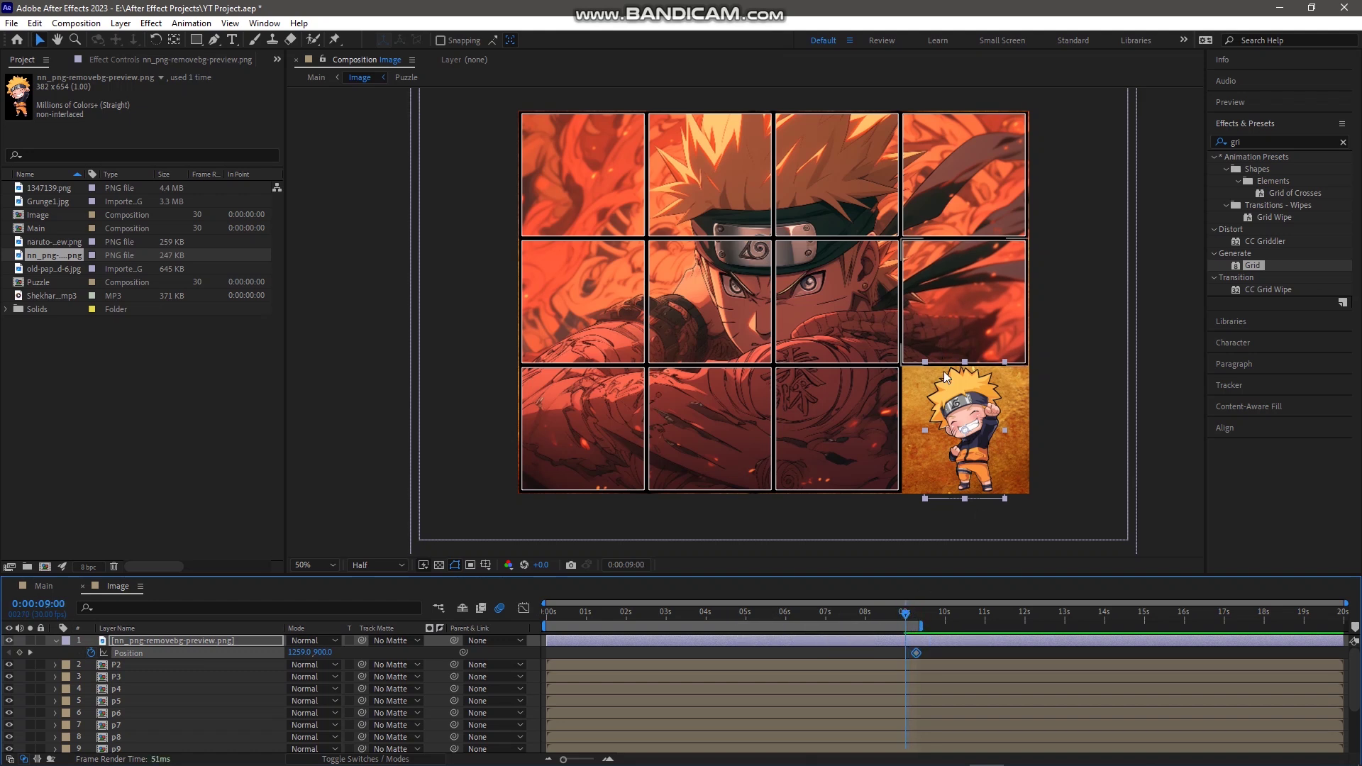
{"action": "left_click_drag", "start_coordinate": [319, 653], "coordinate": [157, 507]}
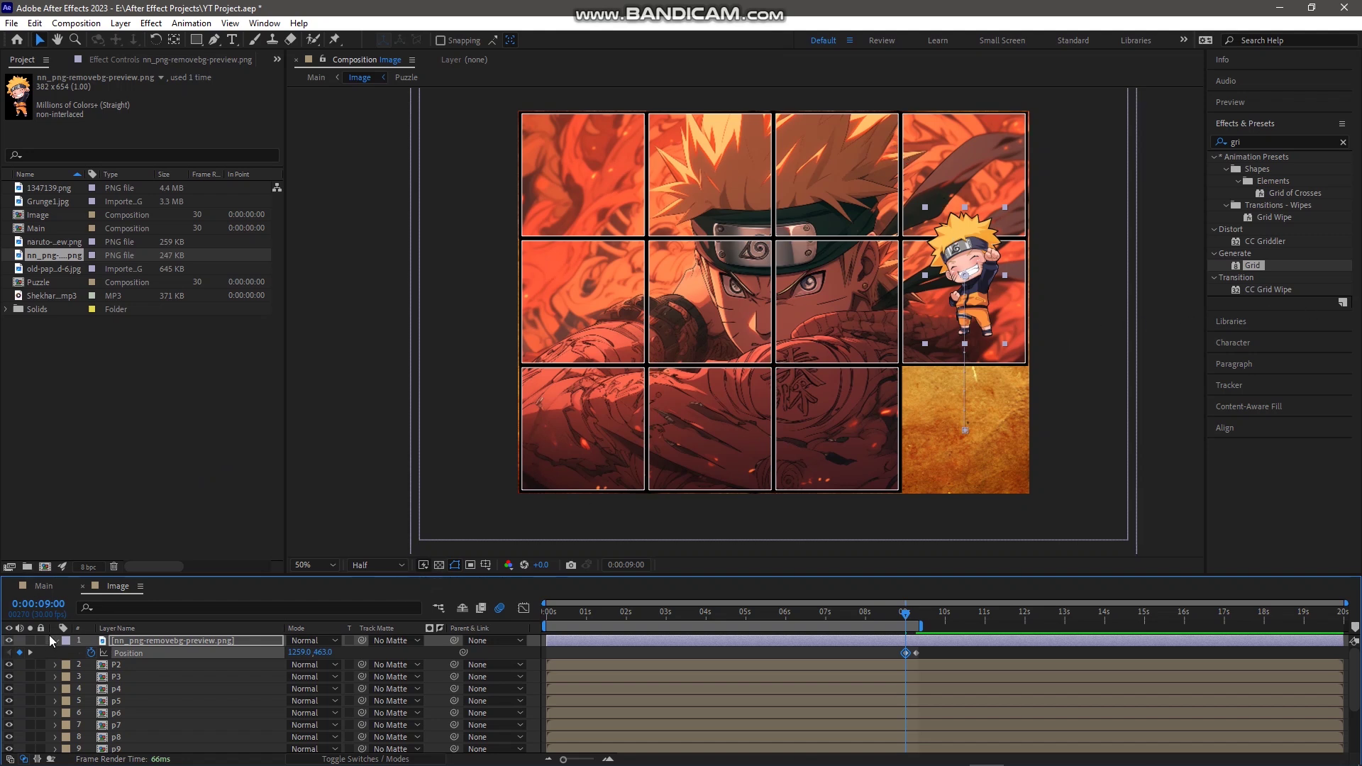
- Move the nn_png-removebg-preview.png layer below the Puzzle layer and directly above Grunge1.jpg
{"action": "left_click_drag", "start_coordinate": [143, 640], "coordinate": [183, 715]}
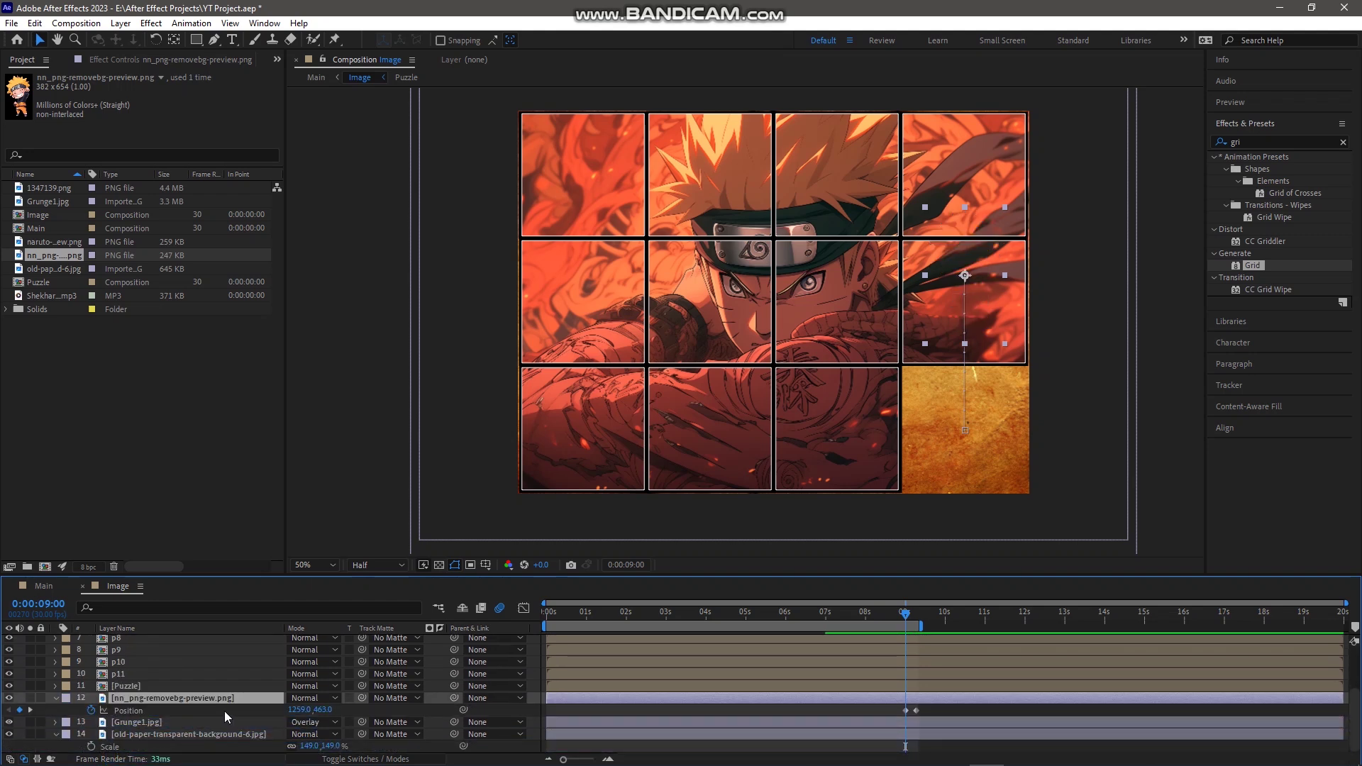
{"action": "scroll", "coordinate": [889, 691], "scroll_direction": "up", "scroll_amount": 3}
{"action": "scroll", "coordinate": [889, 690], "scroll_direction": "down", "scroll_amount": 3}
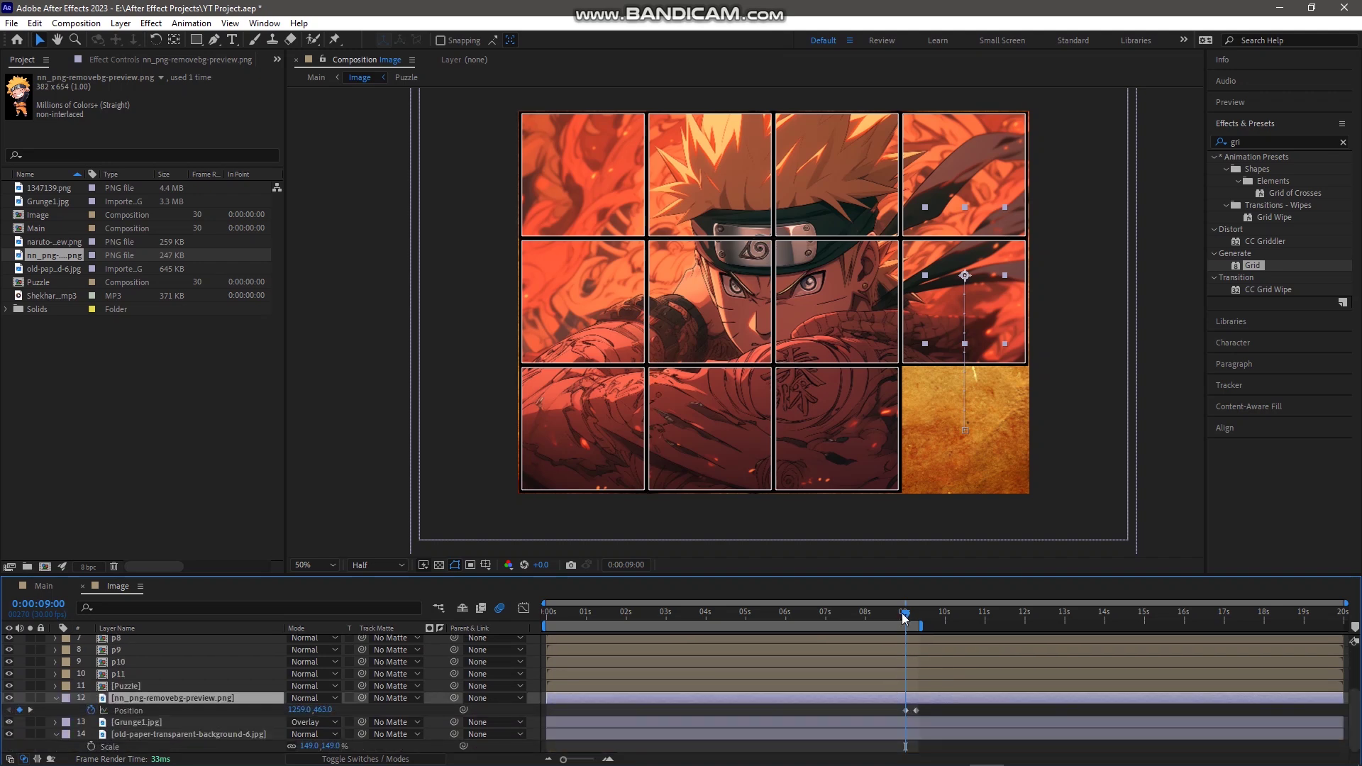
- Split the nn_png-removebg-preview.png layer at 0:00:08:27, delete its earlier part and preview the character sliding in
{"action": "mouse_move", "coordinate": [905, 614]}
{"action": "left_mouse_down"}
{"action": "mouse_move", "coordinate": [867, 623]}
{"action": "mouse_move", "coordinate": [901, 615]}
{"action": "left_mouse_up"}
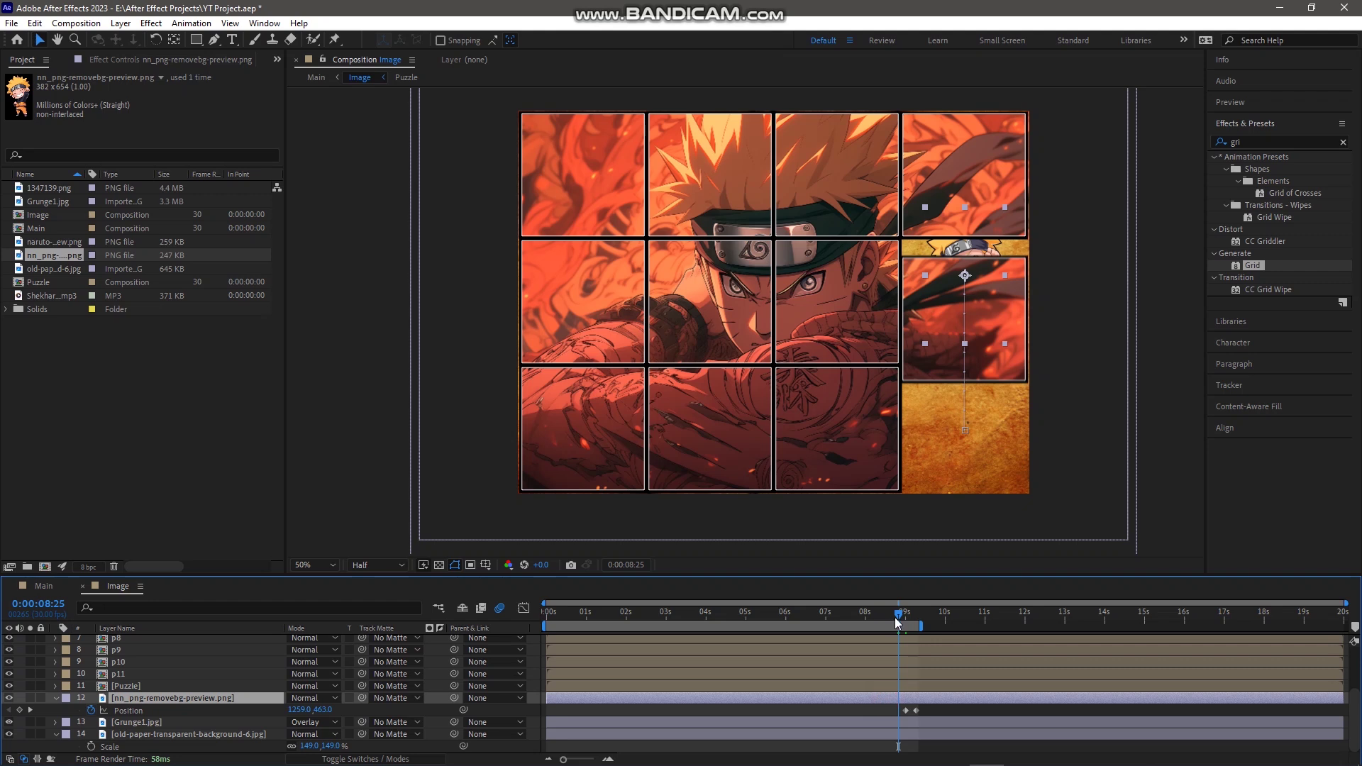
{"action": "left_click_drag", "start_coordinate": [899, 621], "coordinate": [899, 620]}
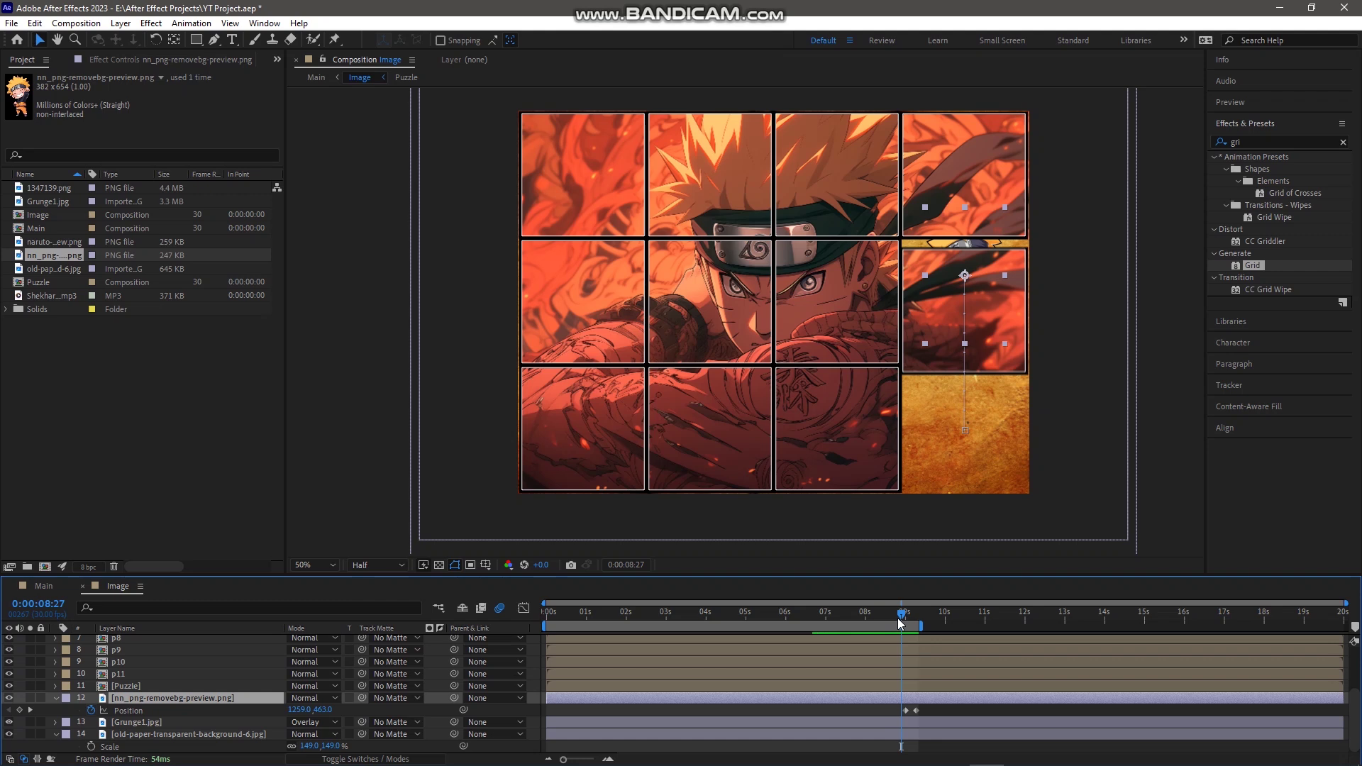
{"action": "key", "text": "ctrl+shift+d"}
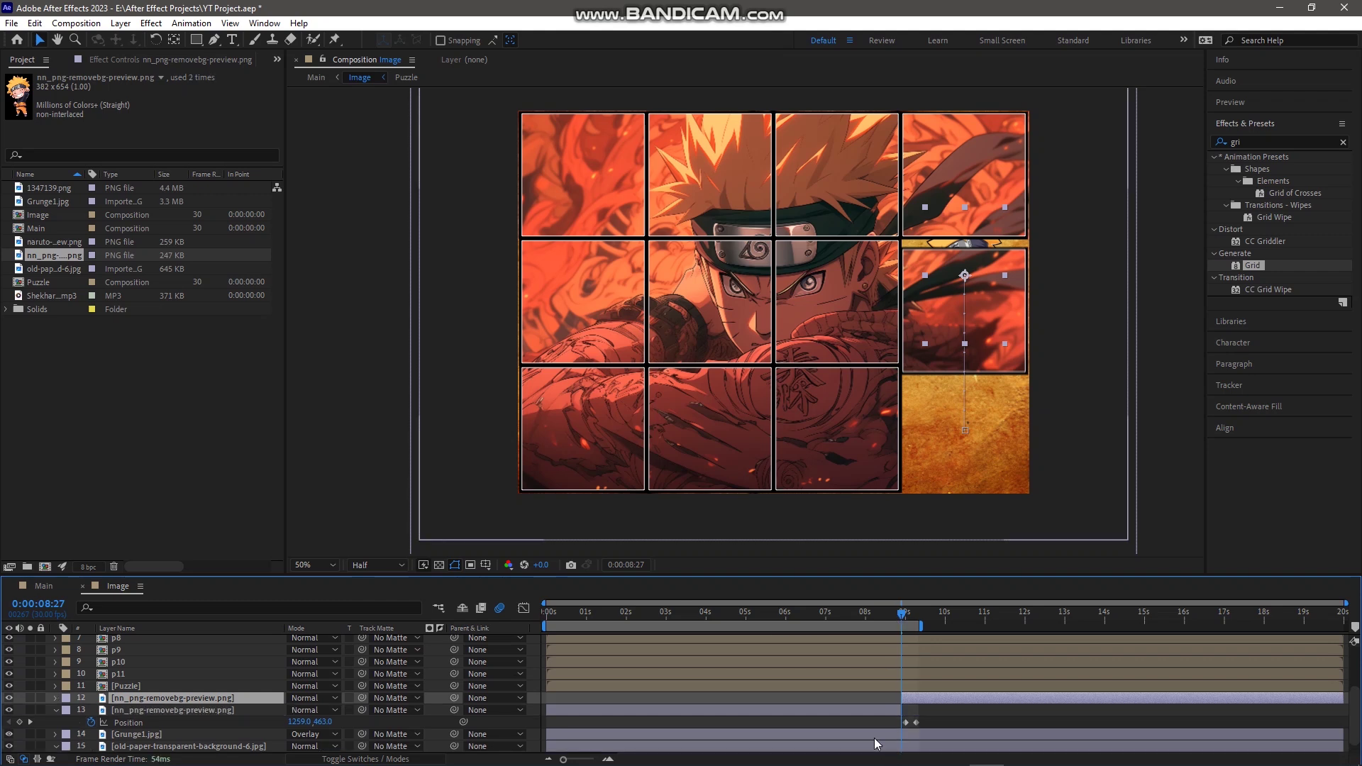
{"action": "left_click", "coordinate": [888, 711]}
{"action": "key", "text": "Delete"}
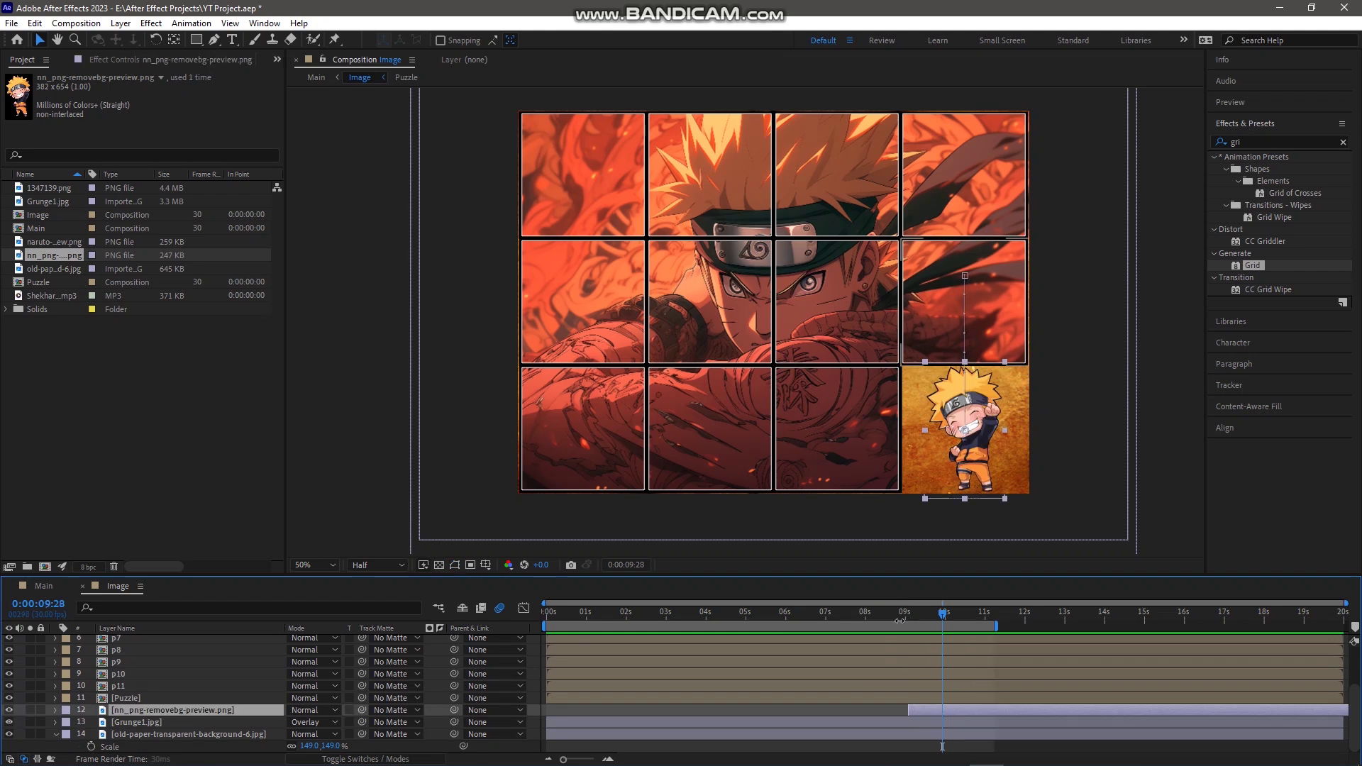
{"action": "left_click", "coordinate": [891, 613]}
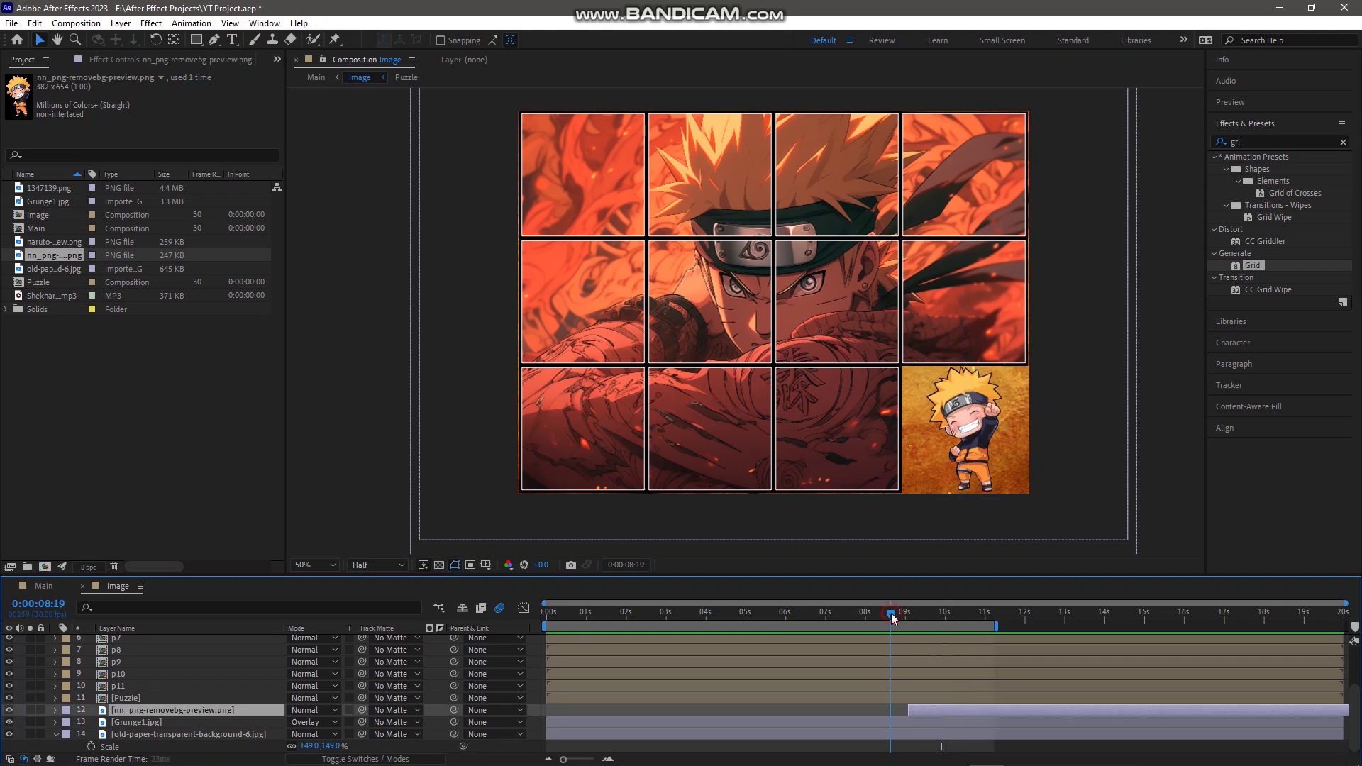
{"action": "key", "text": "space"}
{"action": "key", "text": "space"}
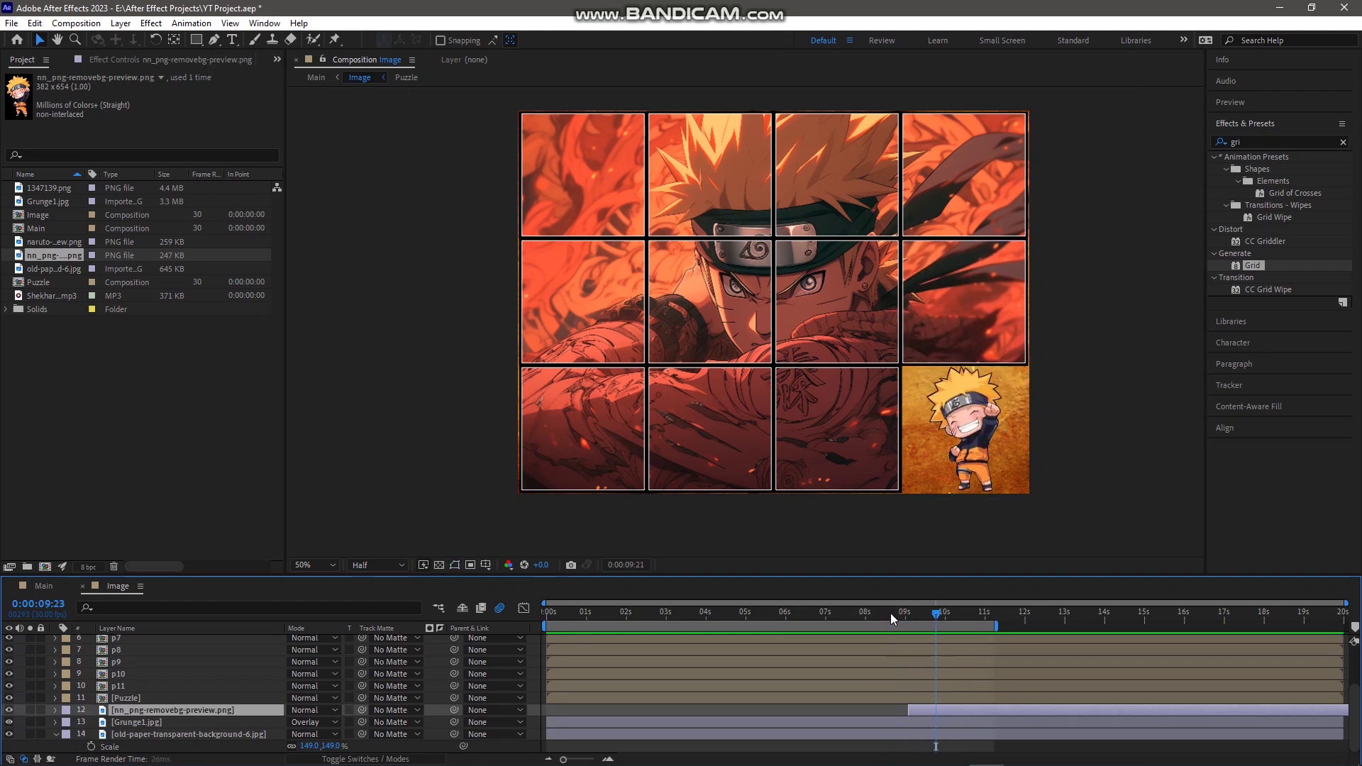
- Slow the character's slide-in by moving its last Position keyframe to about 0:00:09:20, and preview the motion
{"action": "left_click", "coordinate": [918, 710]}
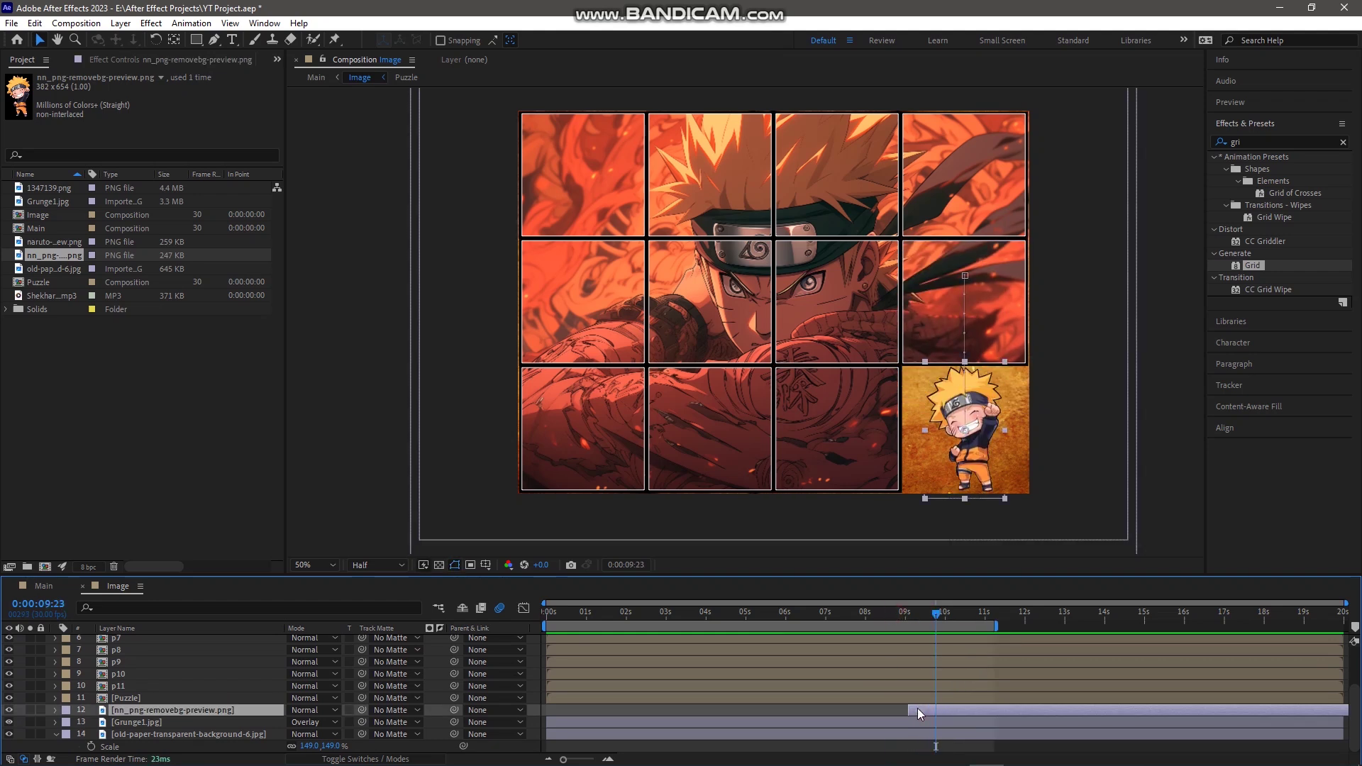
{"action": "key", "text": "u"}
{"action": "left_click", "coordinate": [923, 724]}
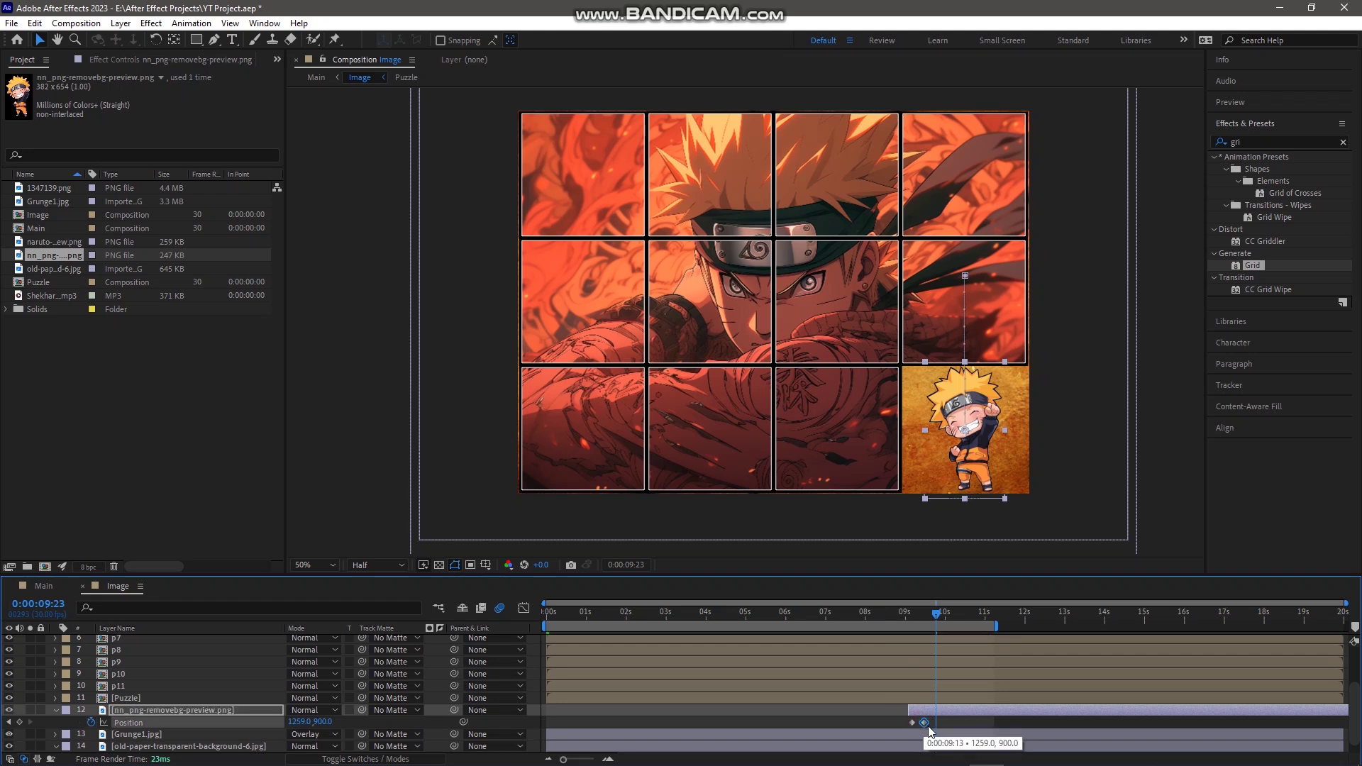
{"action": "left_click_drag", "start_coordinate": [934, 729], "coordinate": [936, 729]}
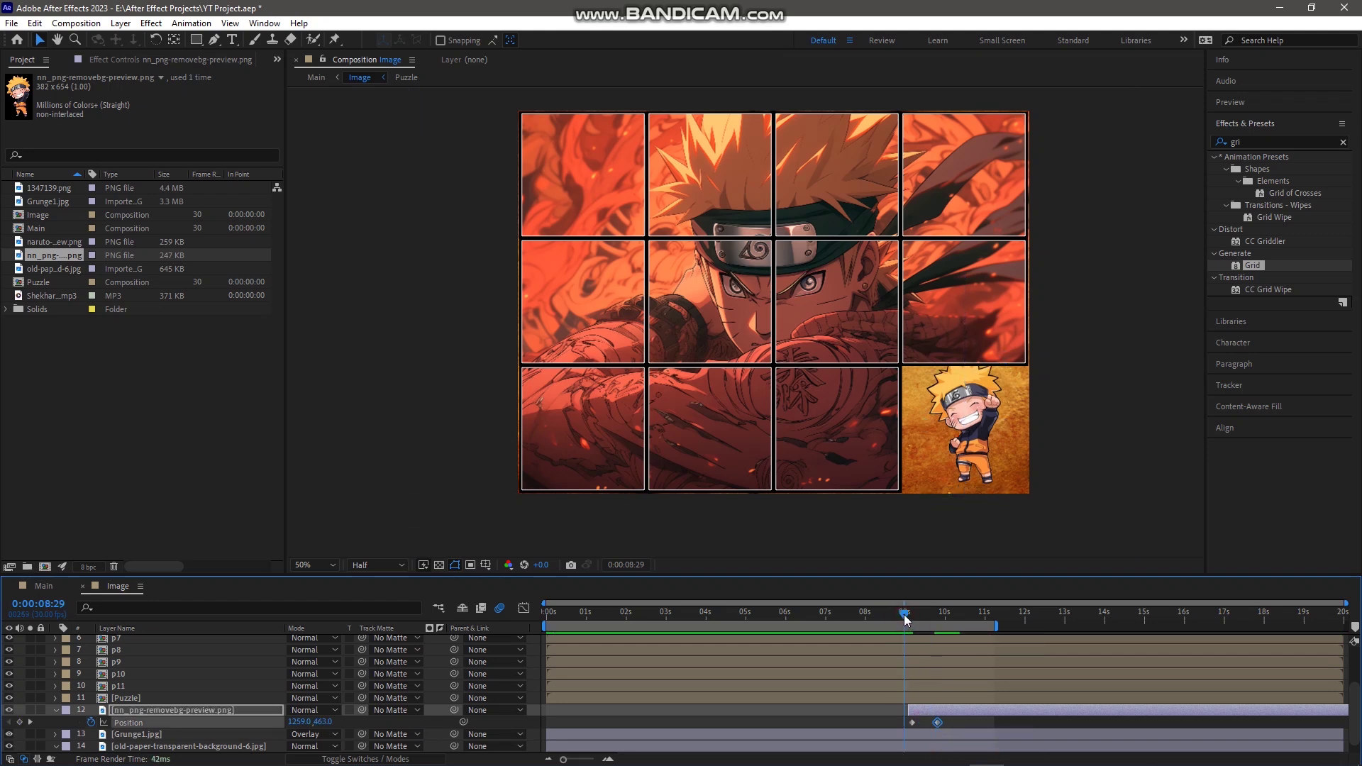
{"action": "left_click", "coordinate": [904, 622]}
{"action": "key", "text": "space"}
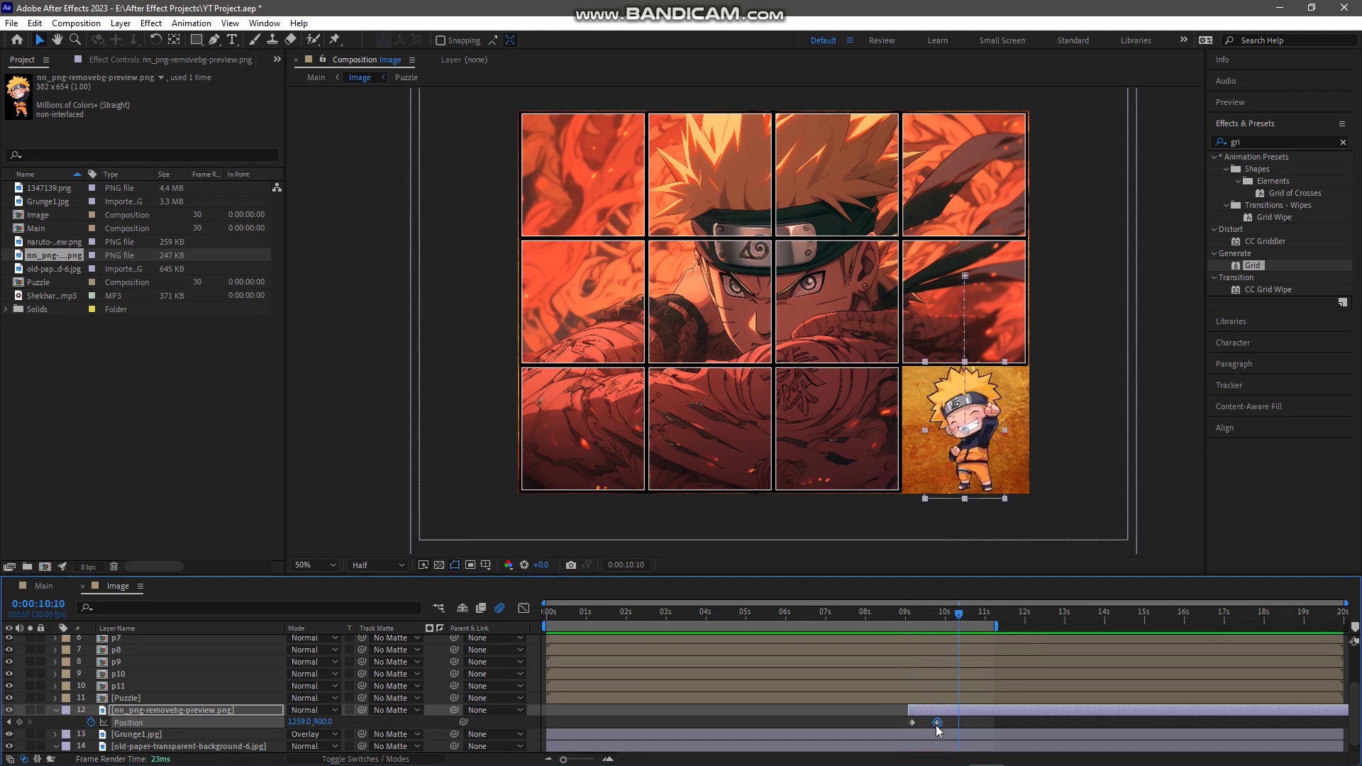
{"action": "left_click_drag", "start_coordinate": [937, 722], "coordinate": [931, 723]}
{"action": "left_click", "coordinate": [899, 614]}
{"action": "key", "text": "space"}
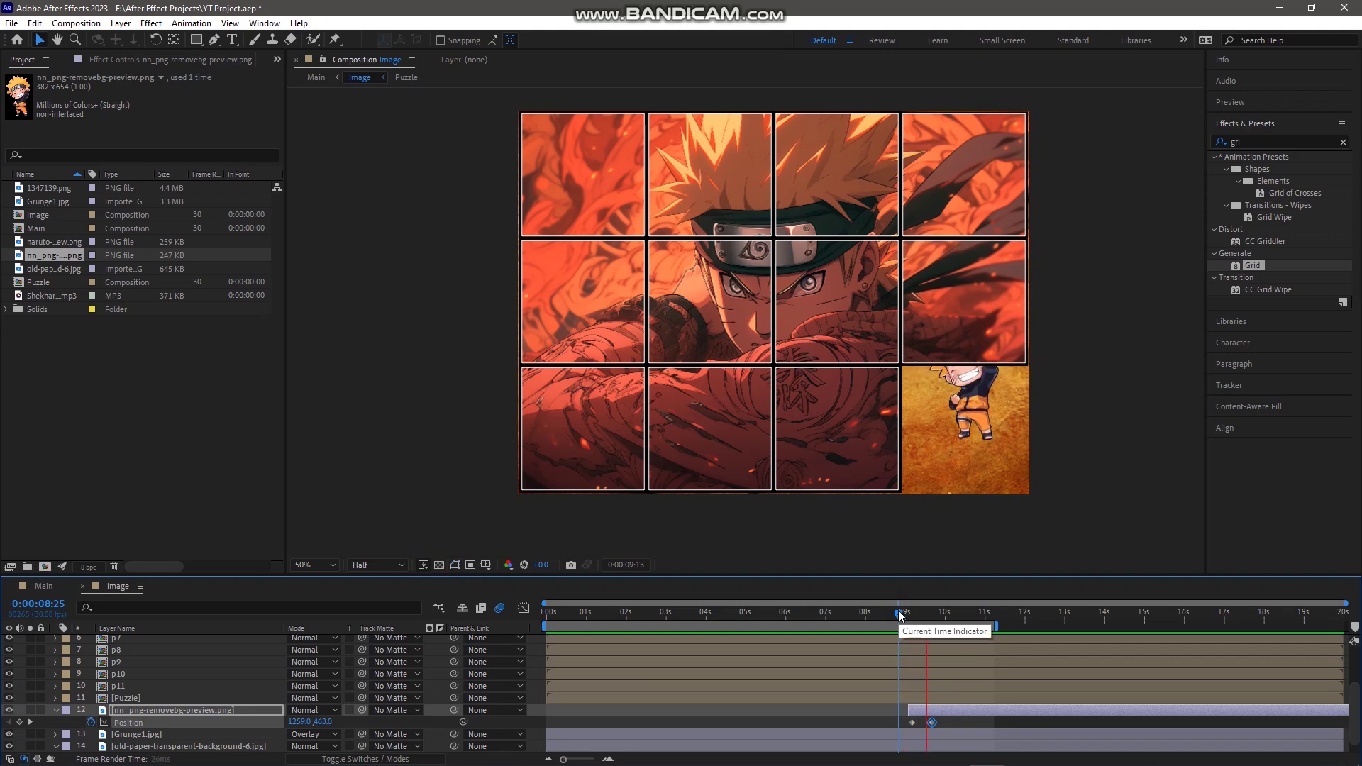
{"action": "key", "text": "space"}
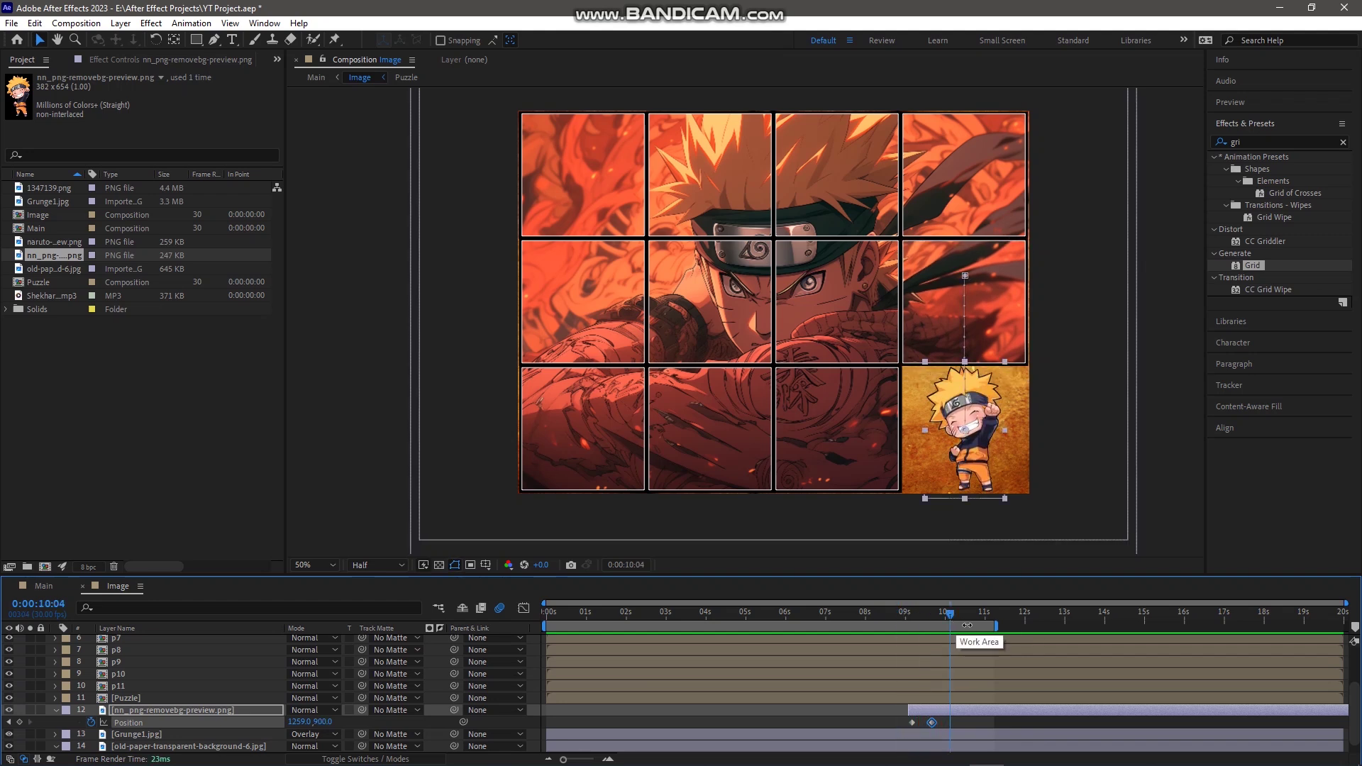
- Save the project and view the character in the Main composition
{"action": "key", "text": "ctrl+s"}
{"action": "left_click", "coordinate": [43, 586]}
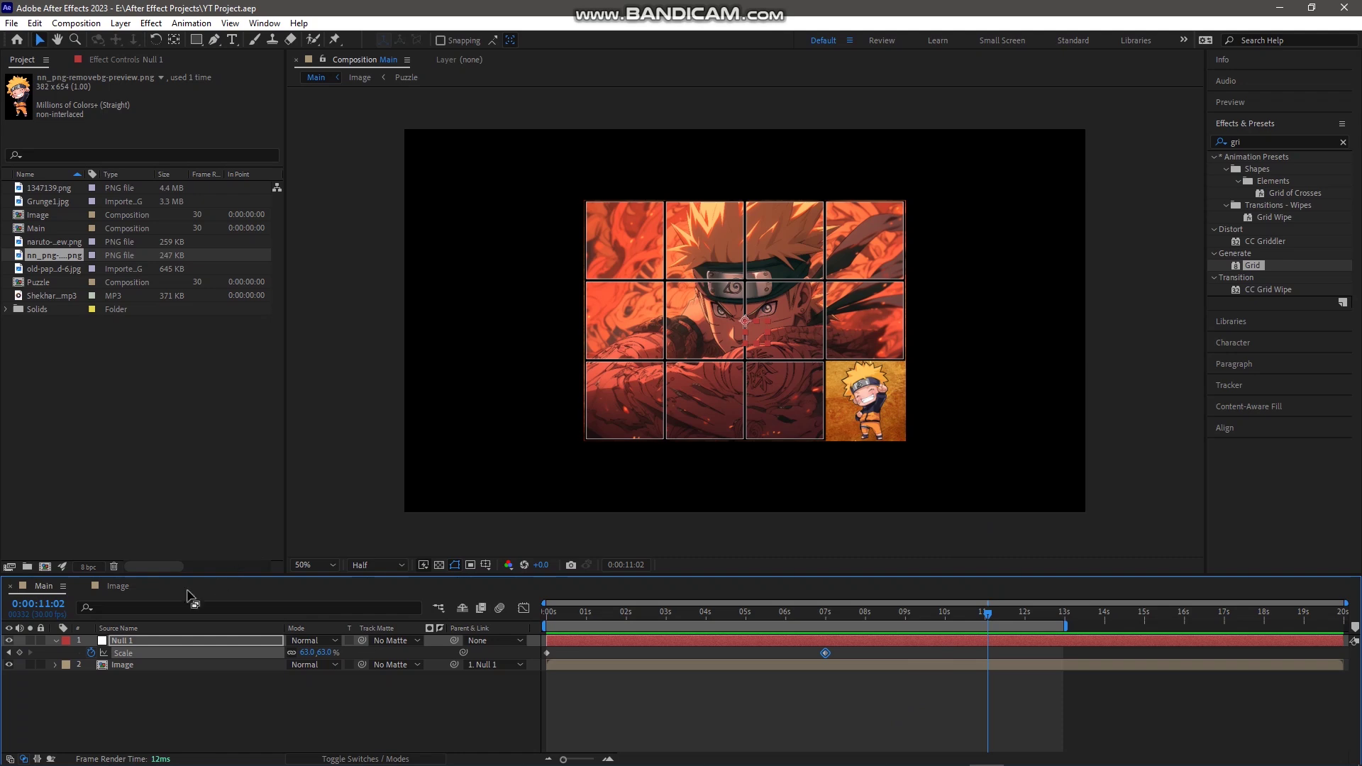
- Add Position keyframes at 0:00:10:01 to all puzzle-piece layers, from P2 through Puzzle, in the Image composition
{"action": "left_click", "coordinate": [118, 586]}
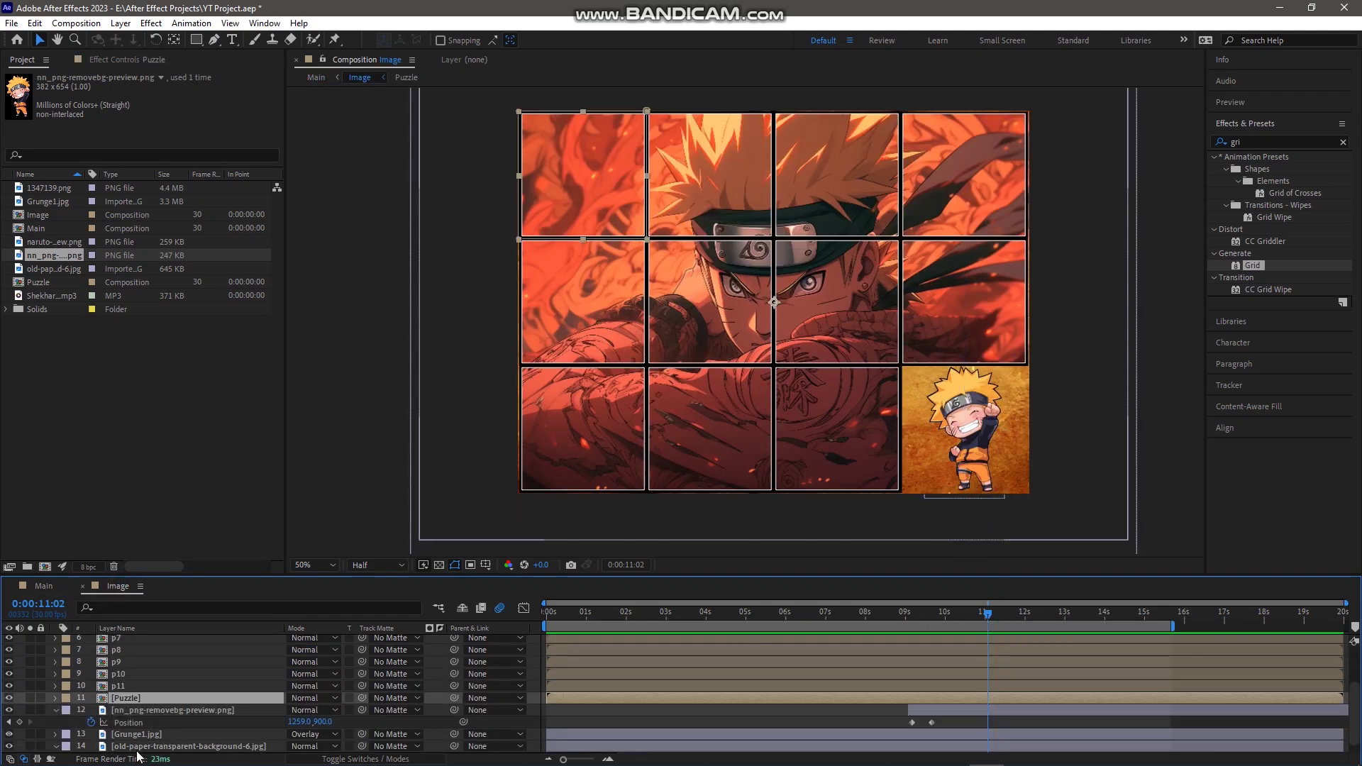
{"action": "scroll", "coordinate": [156, 671], "scroll_direction": "up", "scroll_amount": 3}
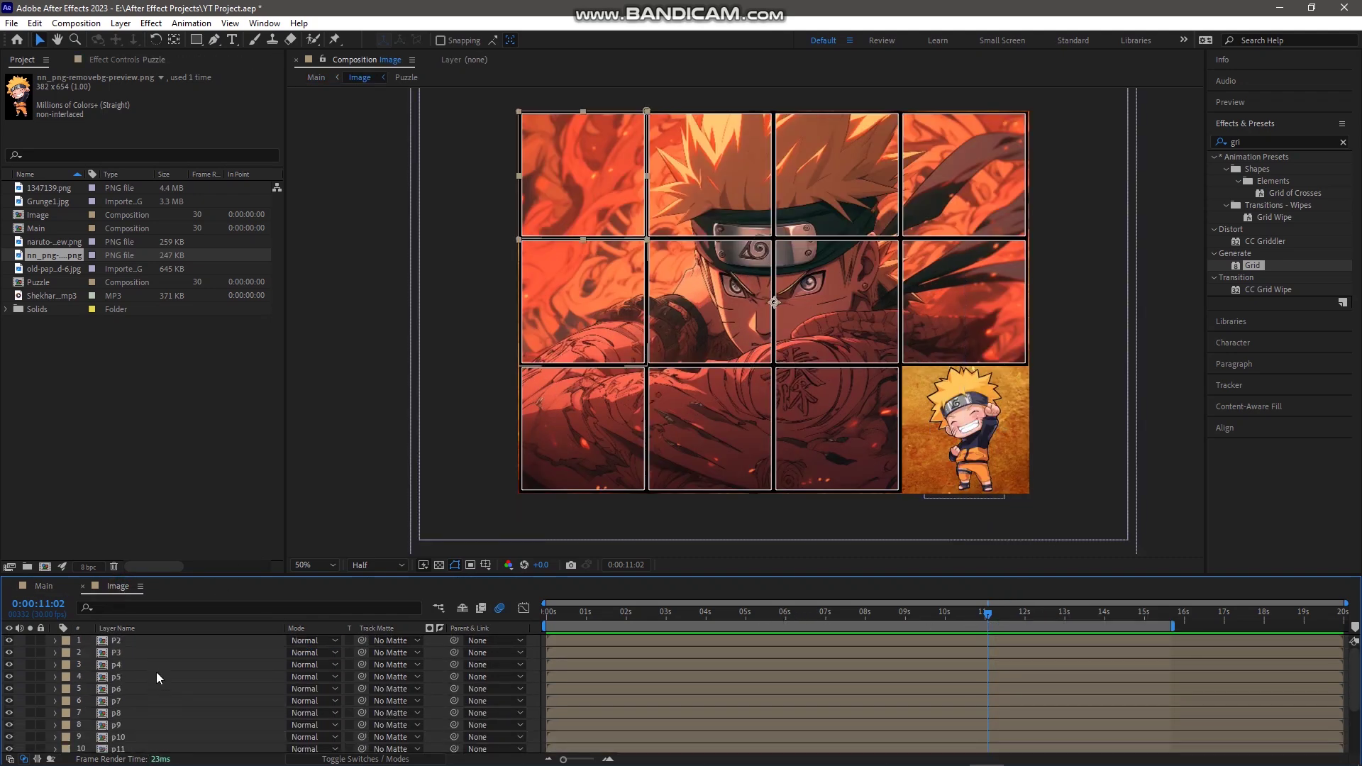
{"action": "left_click", "coordinate": [138, 640], "text": "shift"}
{"action": "scroll", "coordinate": [164, 688], "scroll_direction": "down", "scroll_amount": 3}
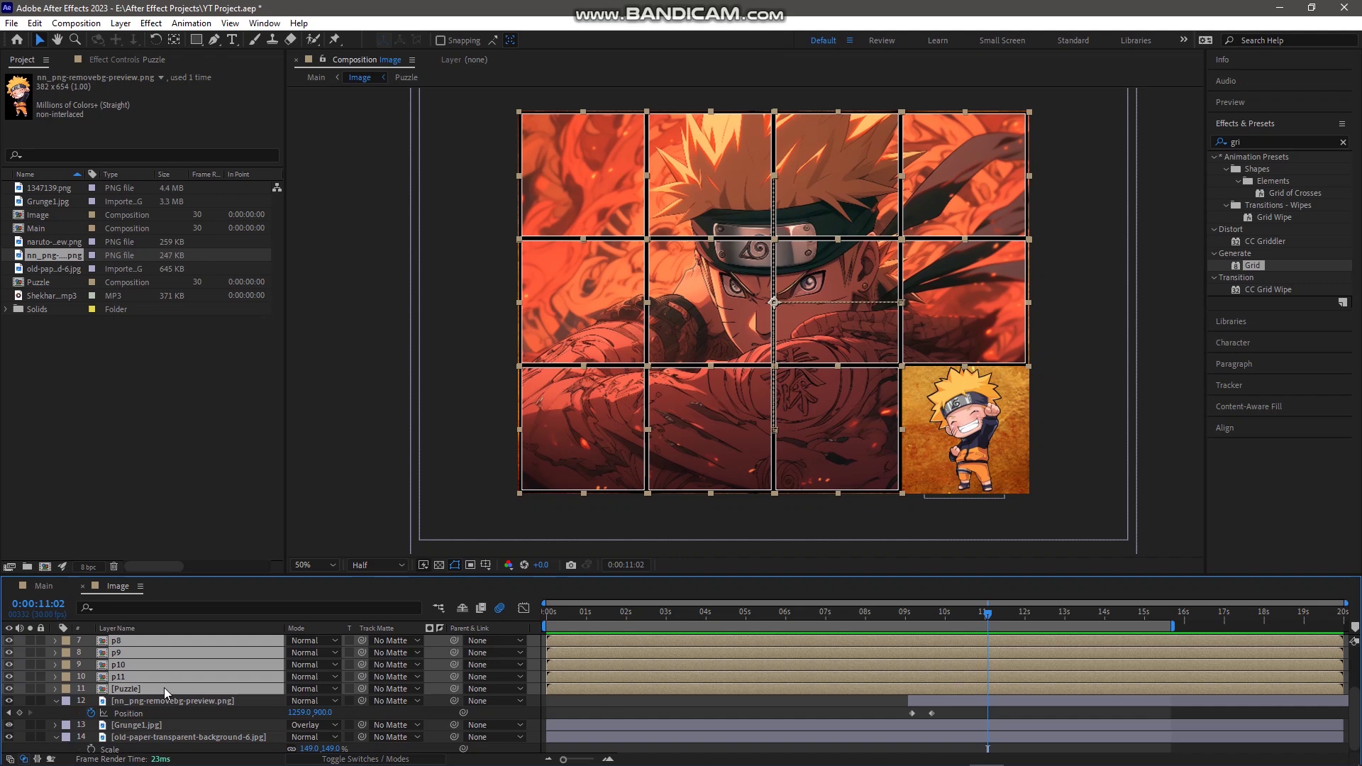
{"action": "scroll", "coordinate": [164, 688], "scroll_direction": "up", "scroll_amount": 2}
{"action": "key", "text": "u"}
{"action": "scroll", "coordinate": [164, 687], "scroll_direction": "down", "scroll_amount": 3}
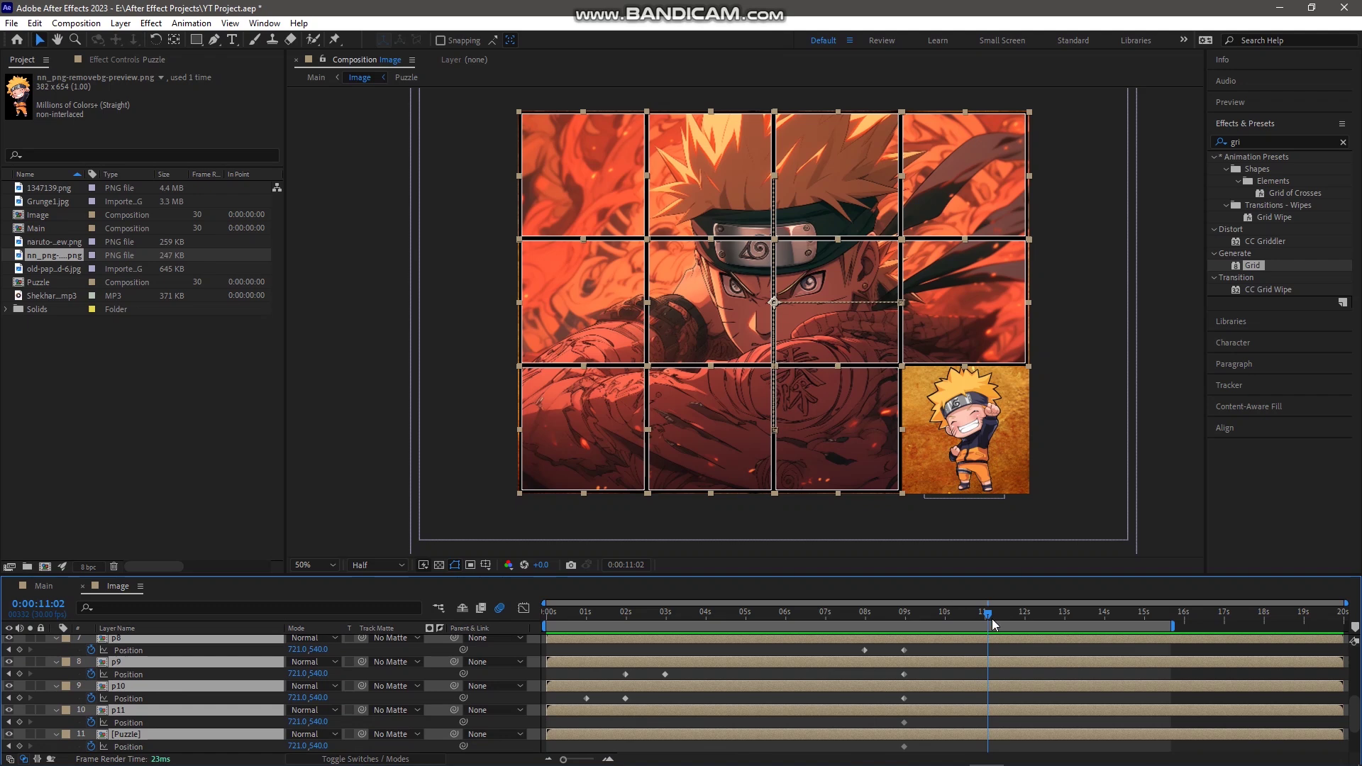
{"action": "left_click_drag", "start_coordinate": [987, 616], "coordinate": [944, 618]}
{"action": "left_click", "coordinate": [20, 674]}
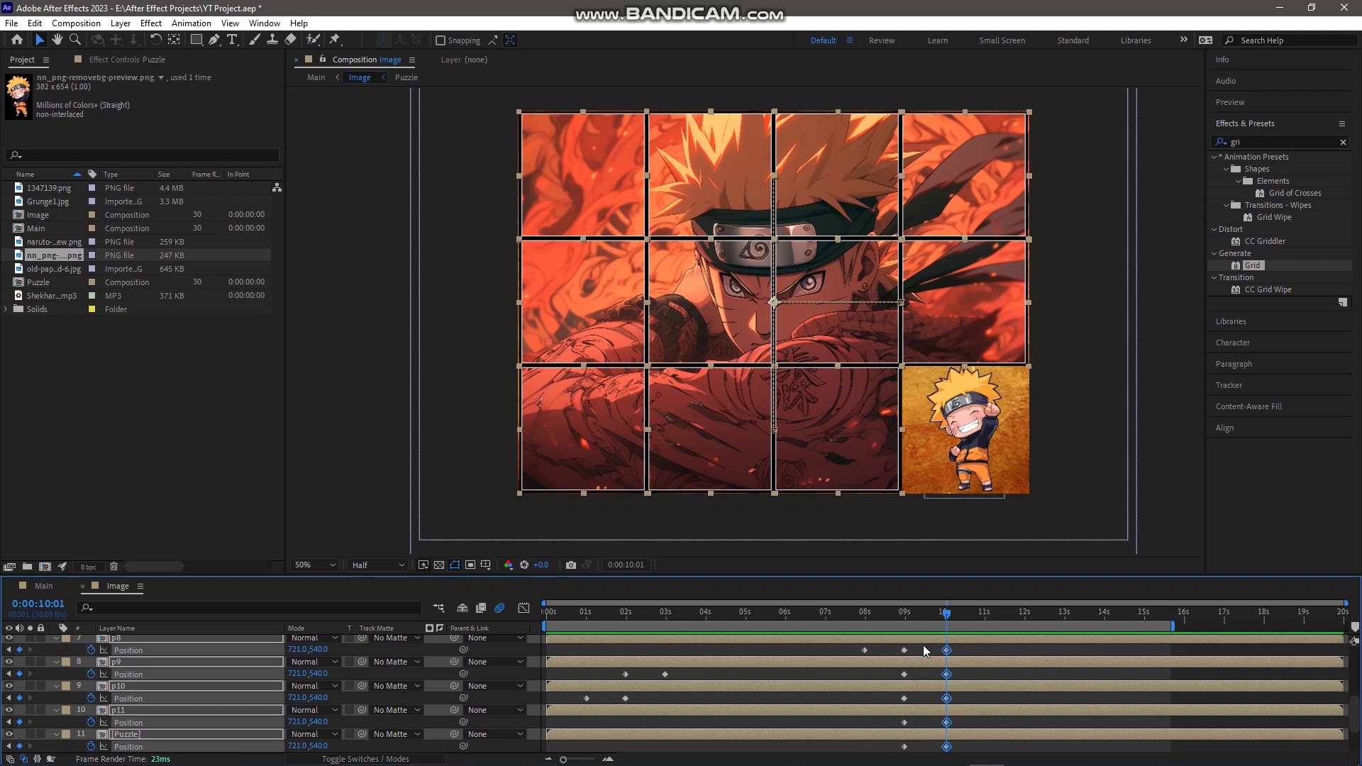
{"action": "left_click", "coordinate": [985, 612]}
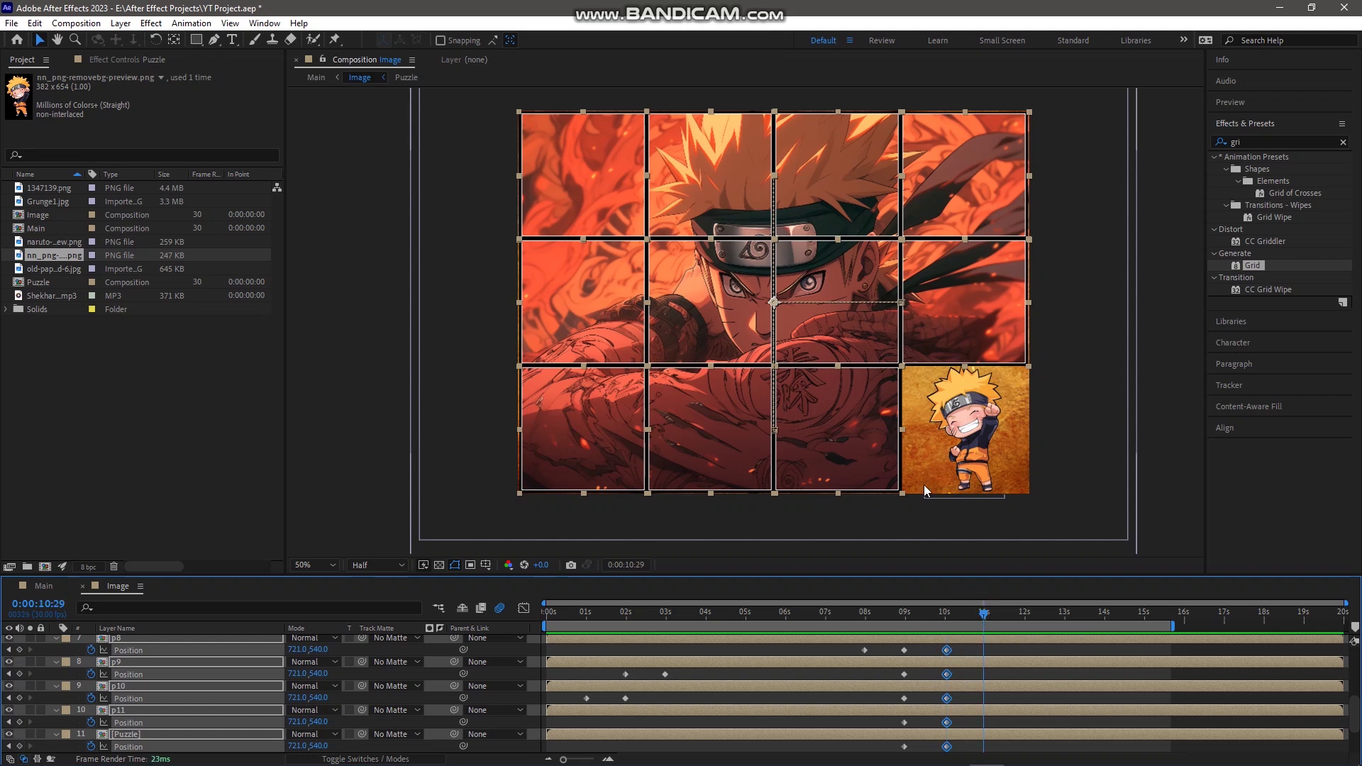
{"action": "mouse_move", "coordinate": [1327, 765]}
{"action": "left_click", "coordinate": [1073, 419]}
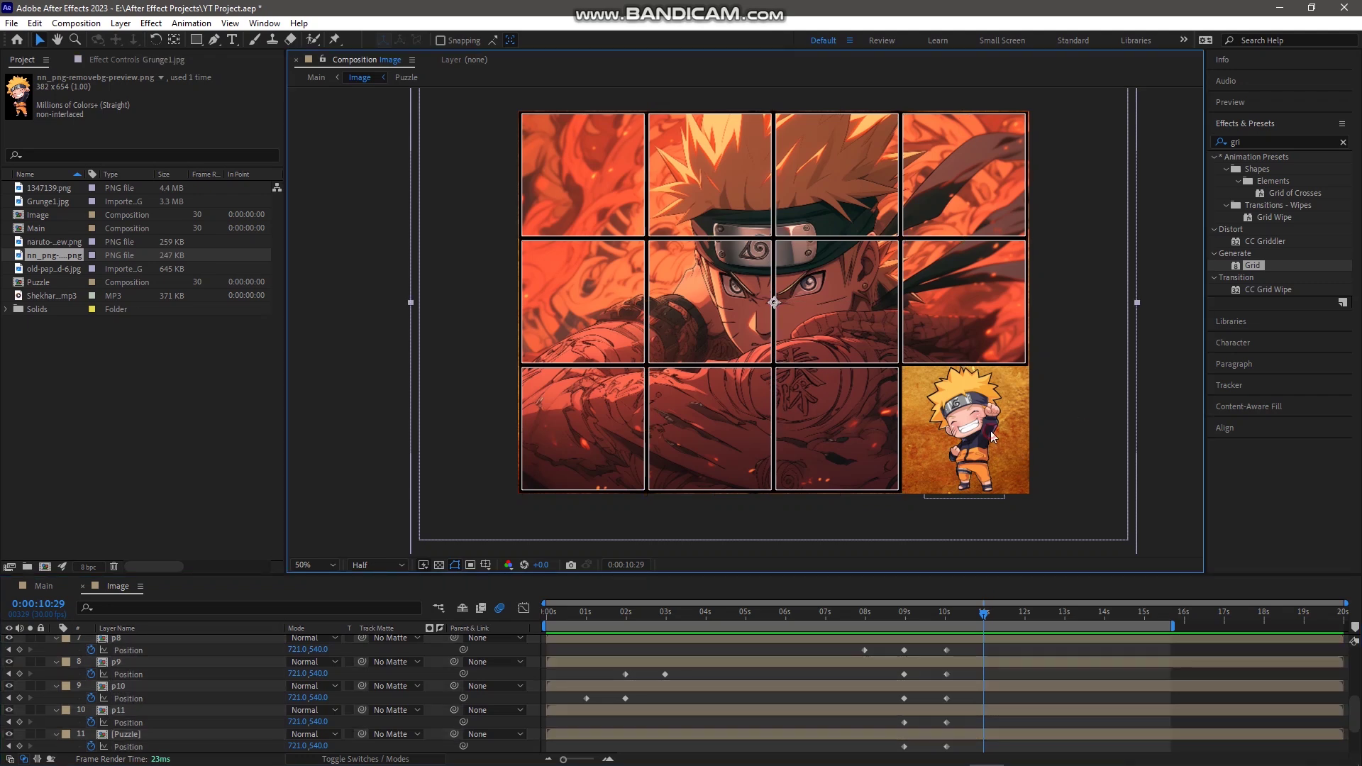
{"action": "scroll", "coordinate": [240, 699], "scroll_direction": "down", "scroll_amount": 3}
{"action": "left_click", "coordinate": [213, 735]}
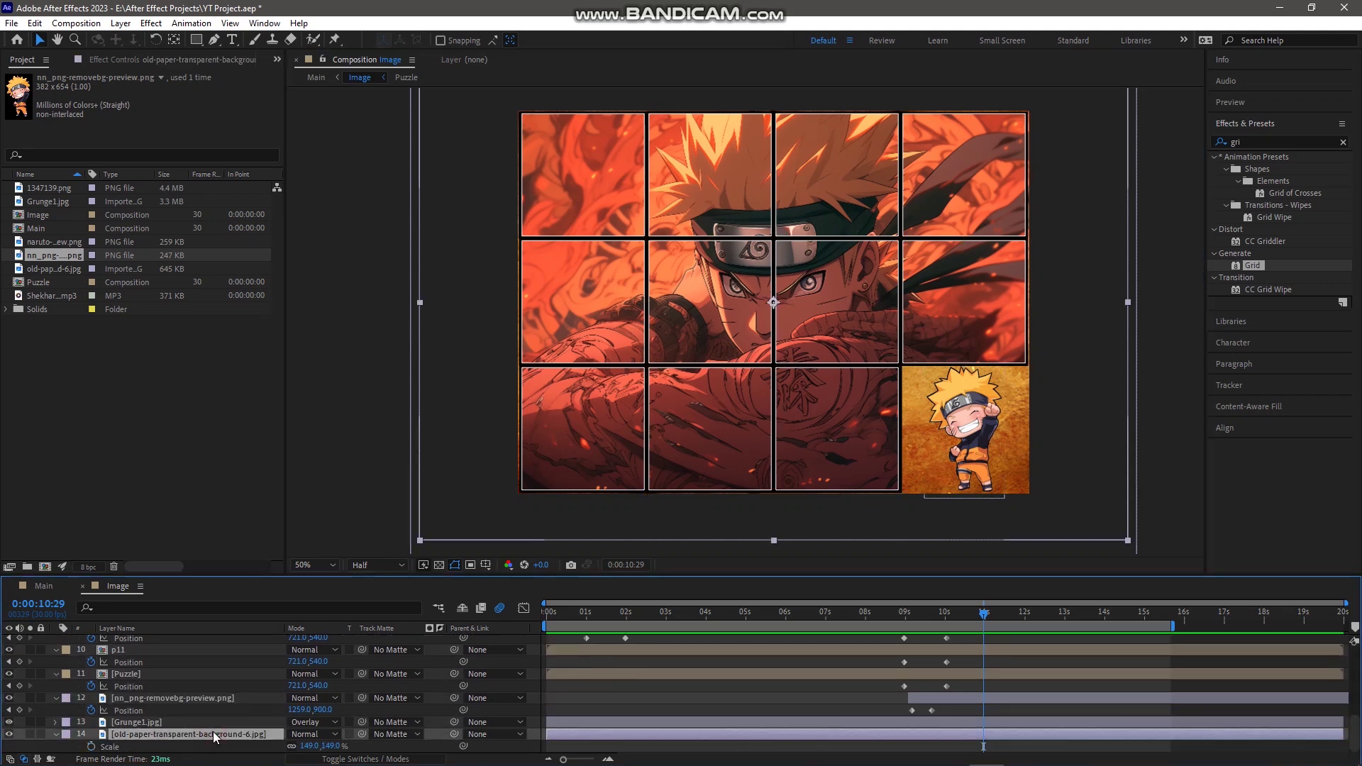
{"action": "left_click", "coordinate": [213, 698]}
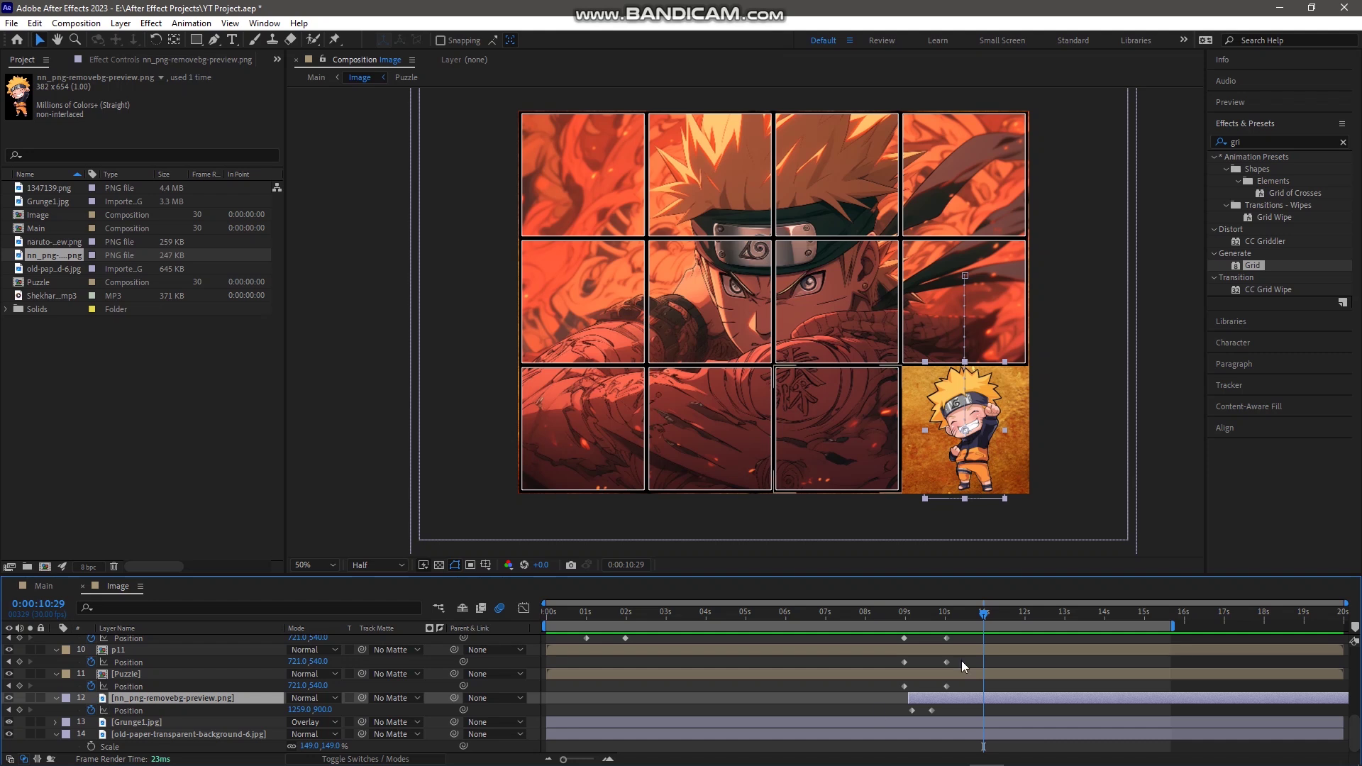
{"action": "left_click", "coordinate": [19, 712]}
{"action": "key", "text": "ctrl+z"}
- Keyframe the nn_png-removebg-preview.png layer to hold its Position at 0:00:10:01 and drop to 1259, 1401 at 0:00:11:01
{"action": "left_click", "coordinate": [944, 621]}
{"action": "left_click", "coordinate": [9, 662]}
{"action": "left_click", "coordinate": [30, 663]}
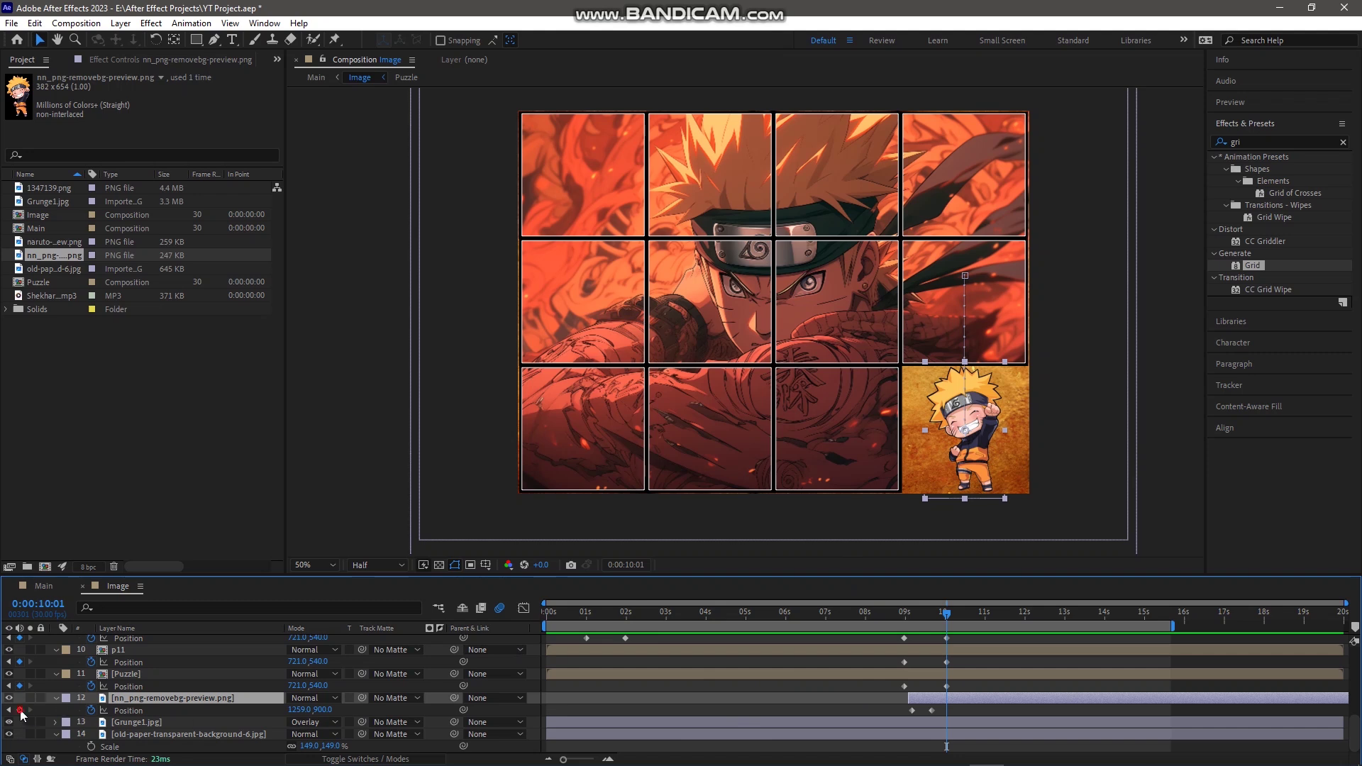
{"action": "left_click", "coordinate": [19, 711]}
{"action": "left_click", "coordinate": [986, 614]}
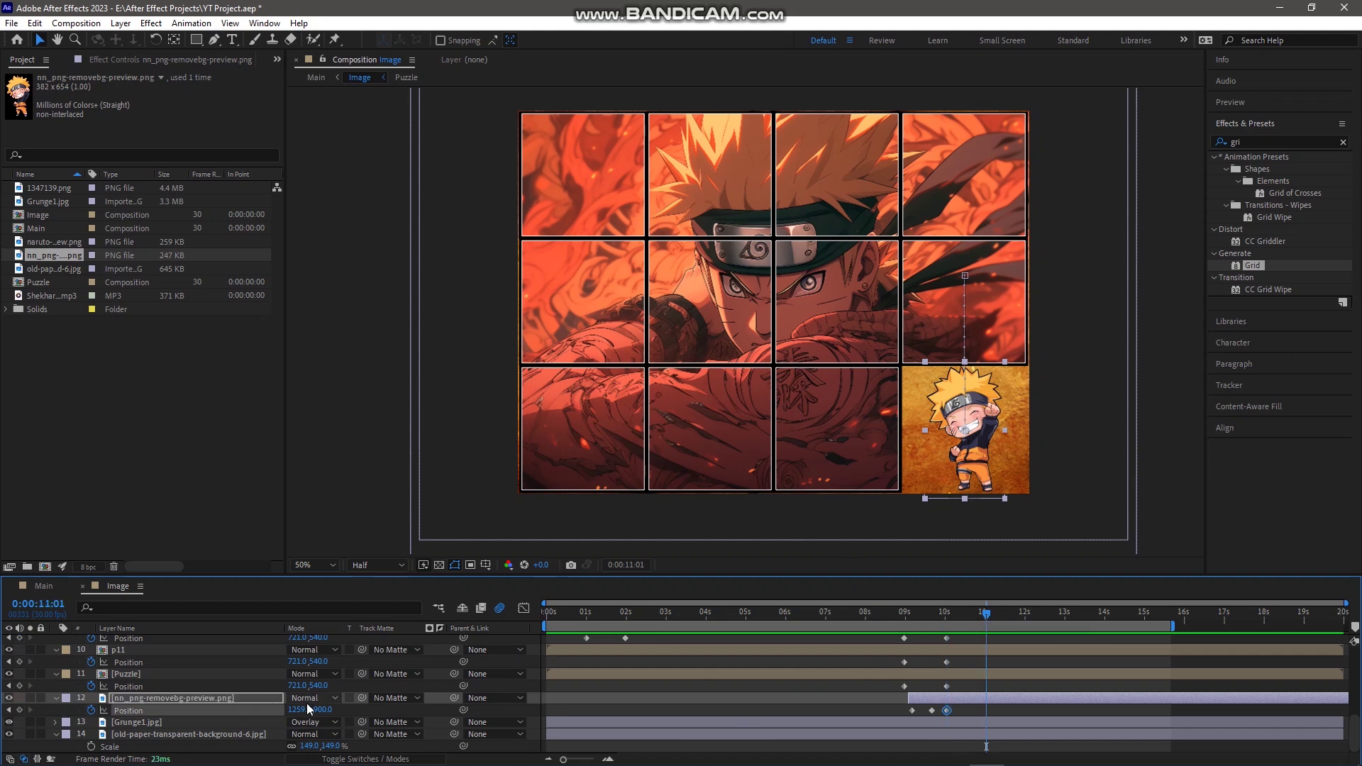
{"action": "left_click_drag", "start_coordinate": [322, 710], "coordinate": [679, 710]}
- Keyframe the Puzzle layer's Position to 2236, 540 and the p11 layer's to 721, -610 at 0:00:11:01
{"action": "left_click", "coordinate": [193, 673]}
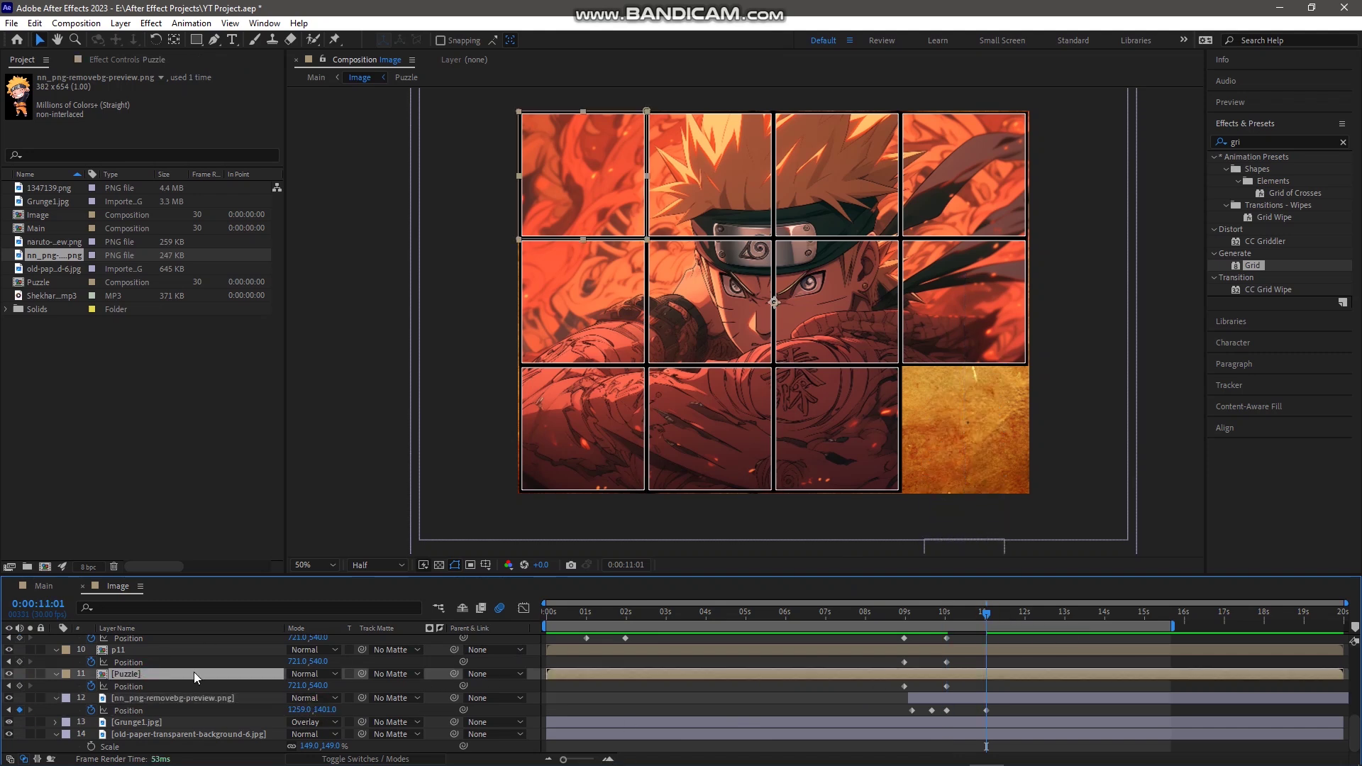
{"action": "left_click_drag", "start_coordinate": [298, 686], "coordinate": [1295, 686]}
{"action": "left_click", "coordinate": [194, 686]}
{"action": "left_click_drag", "start_coordinate": [299, 686], "coordinate": [458, 686]}
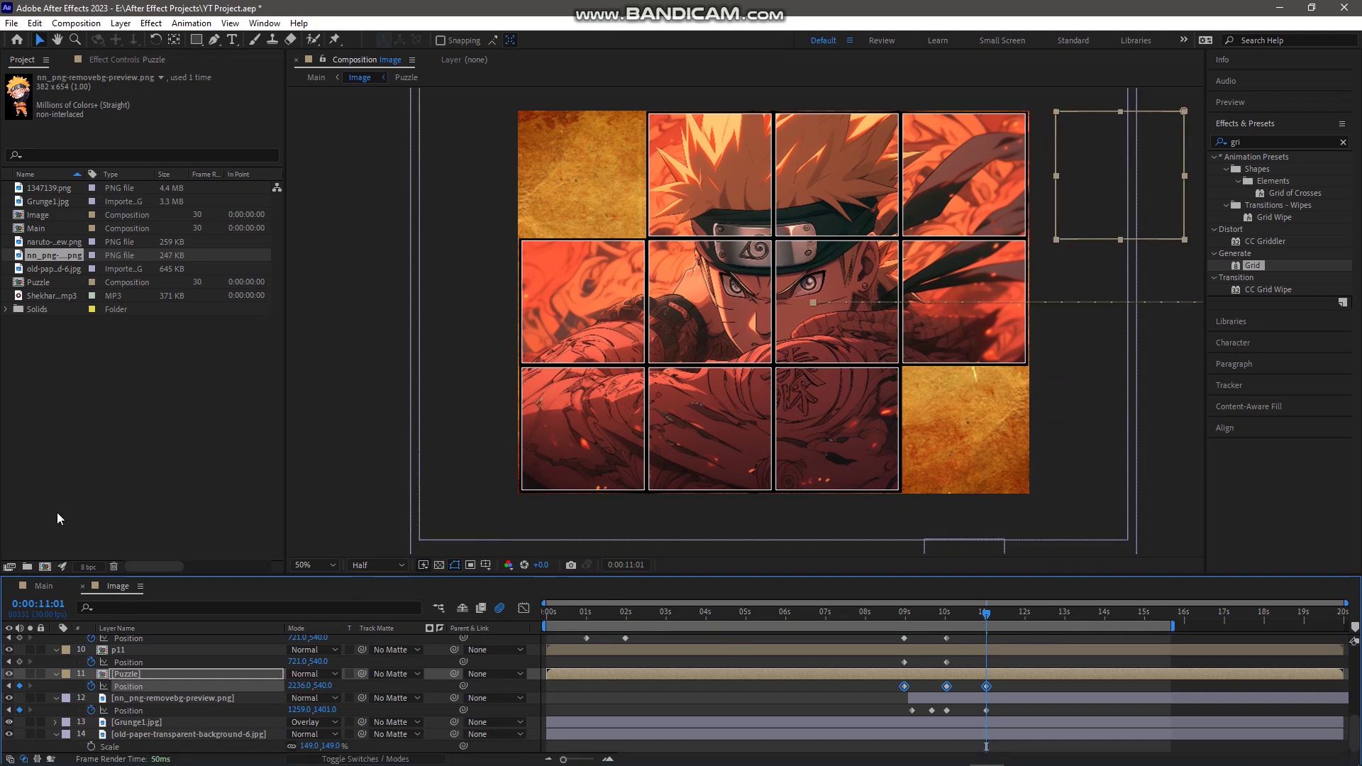
{"action": "left_click", "coordinate": [125, 651]}
{"action": "left_click_drag", "start_coordinate": [316, 662], "coordinate": [23, 657]}
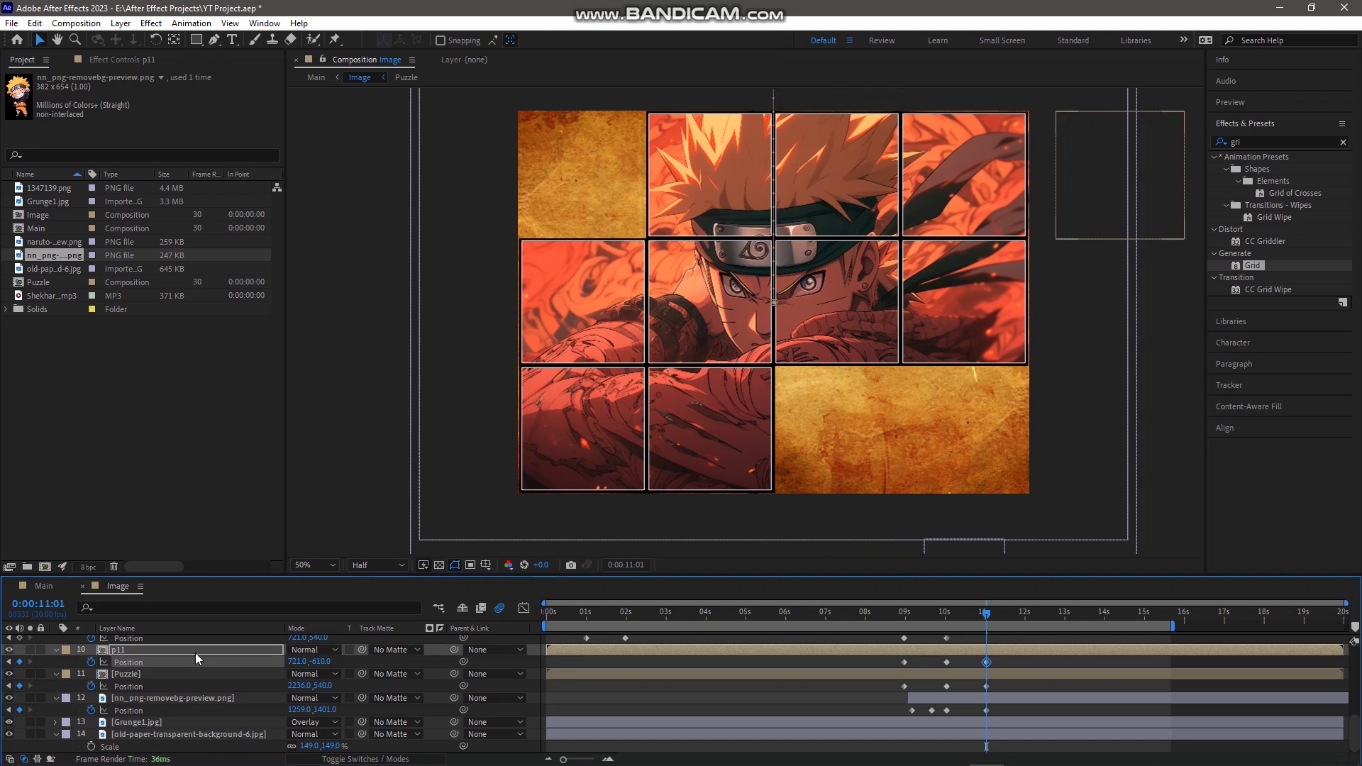
- Move the p10 layer to Position 1920, 540 and the p9 layer to 721, -951 at 0:00:11:01
{"action": "scroll", "coordinate": [118, 666], "scroll_direction": "up", "scroll_amount": 2}
{"action": "left_click", "coordinate": [118, 662]}
{"action": "left_click_drag", "start_coordinate": [295, 674], "coordinate": [522, 656]}
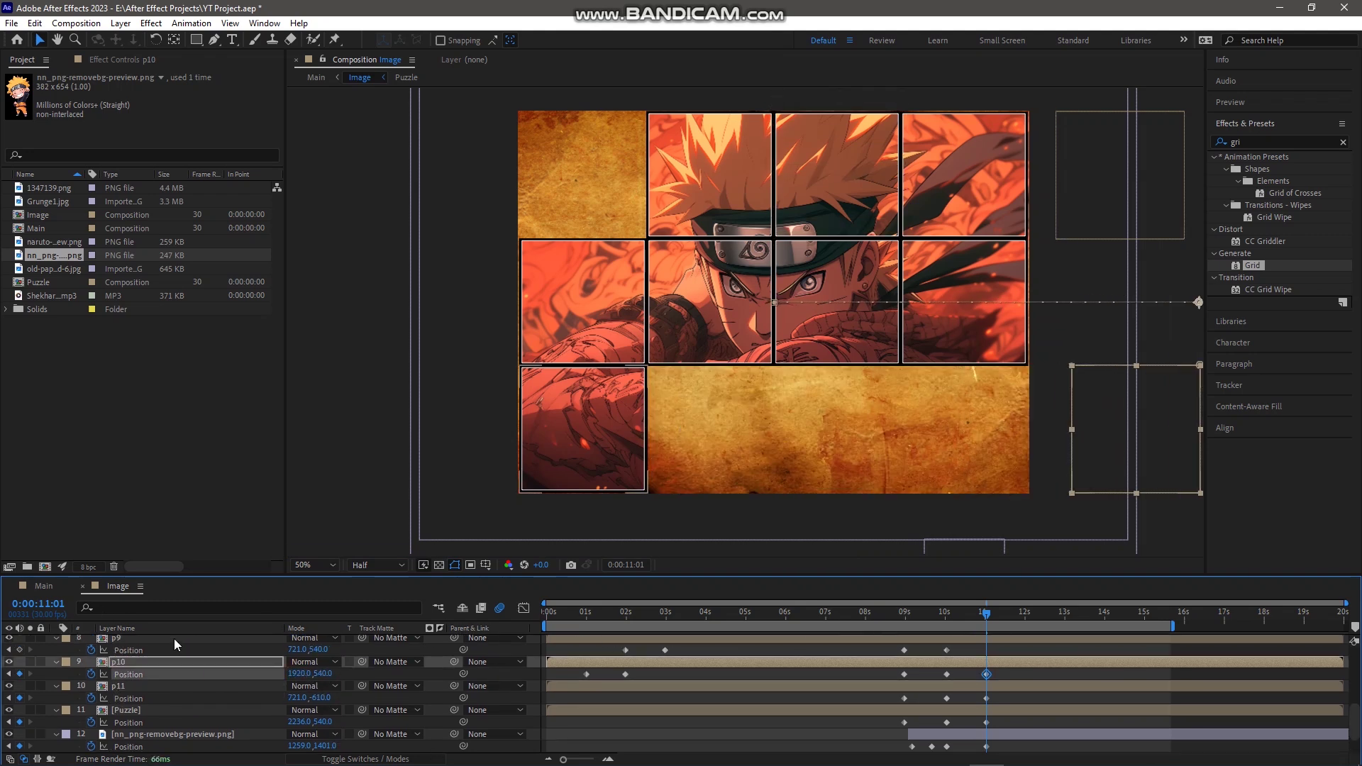
{"action": "left_click", "coordinate": [175, 639]}
{"action": "left_click_drag", "start_coordinate": [316, 650], "coordinate": [26, 664]}
{"action": "left_click_drag", "start_coordinate": [312, 650], "coordinate": [273, 663]}
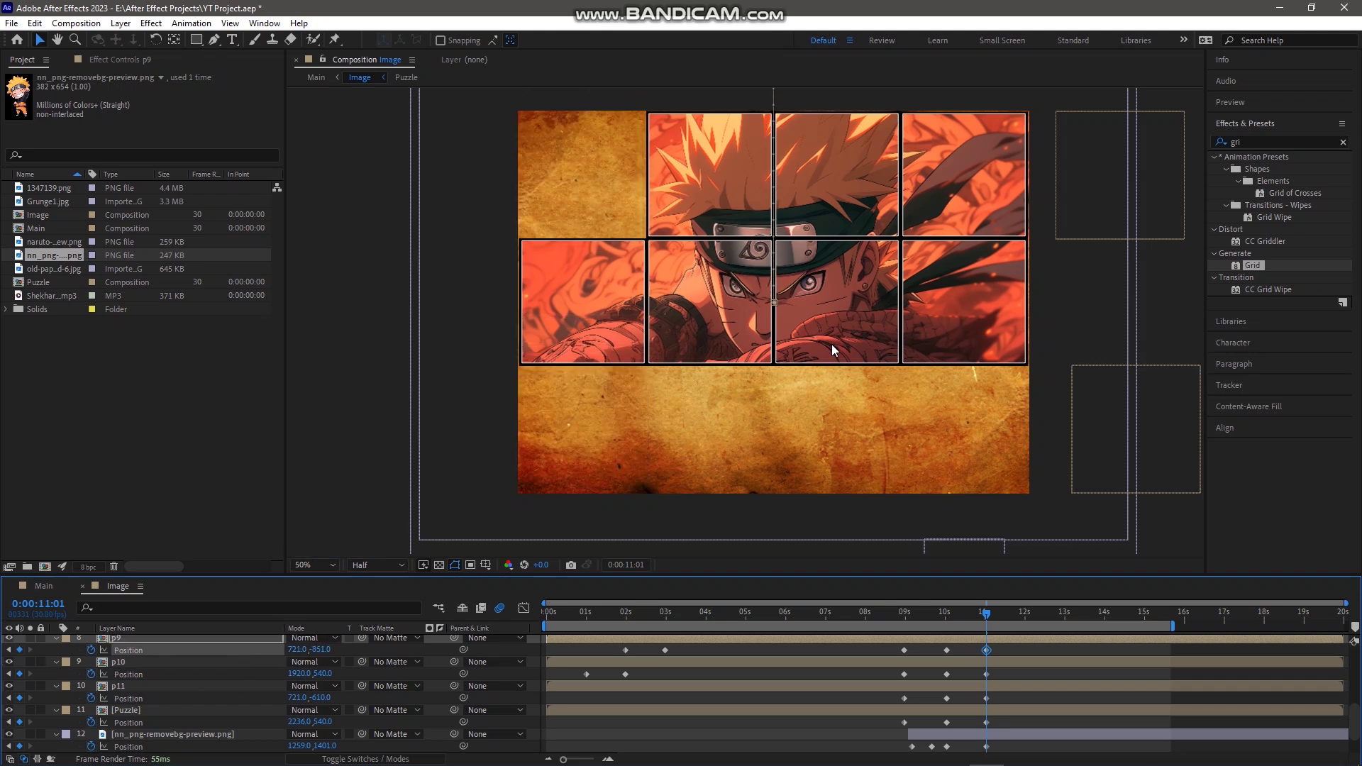
- At 0:00:11:01, keyframe Position to -788, 540 for p8, 721, -330 for p6 and 721, -192 for p7
{"action": "scroll", "coordinate": [156, 639], "scroll_direction": "up", "scroll_amount": 1}
{"action": "left_click", "coordinate": [150, 650]}
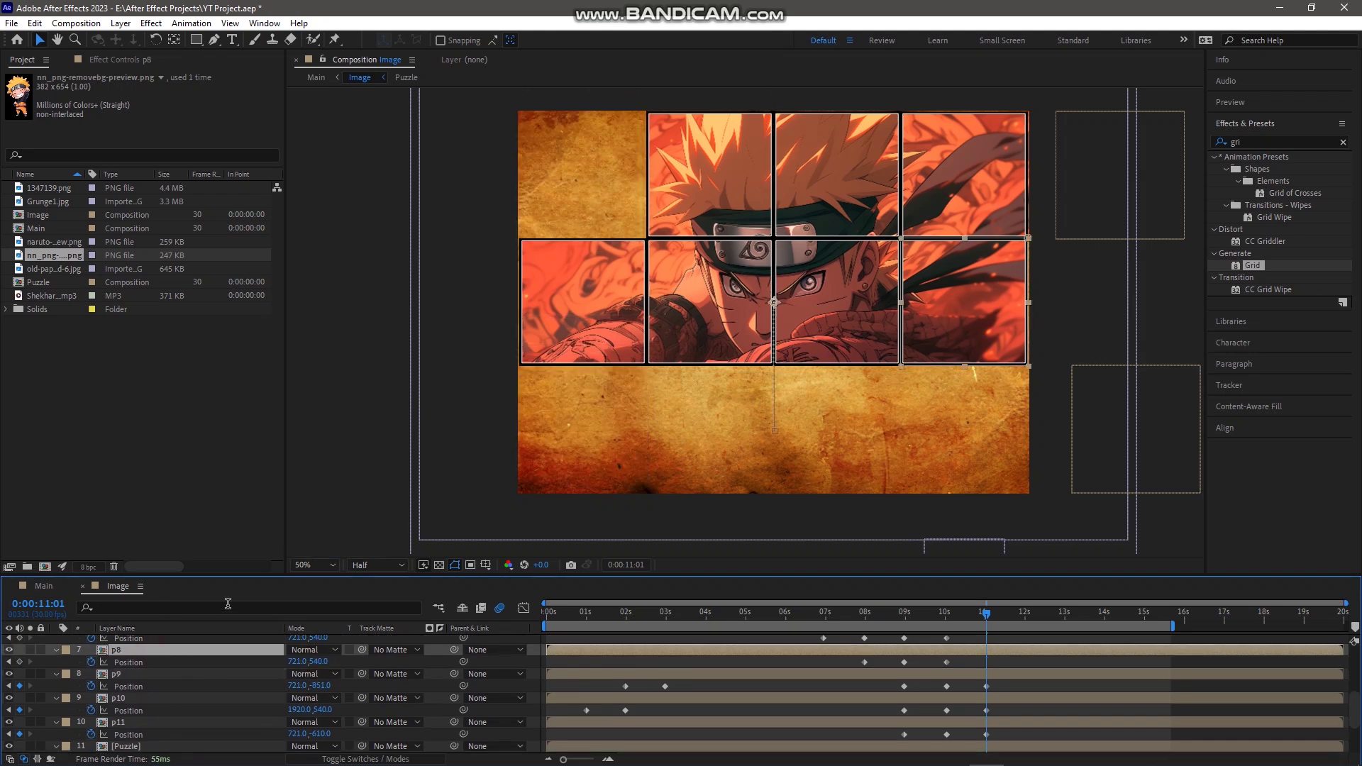
{"action": "left_click_drag", "start_coordinate": [298, 662], "coordinate": [15, 664]}
{"action": "scroll", "coordinate": [261, 671], "scroll_direction": "up", "scroll_amount": 1}
{"action": "left_click", "coordinate": [261, 664]}
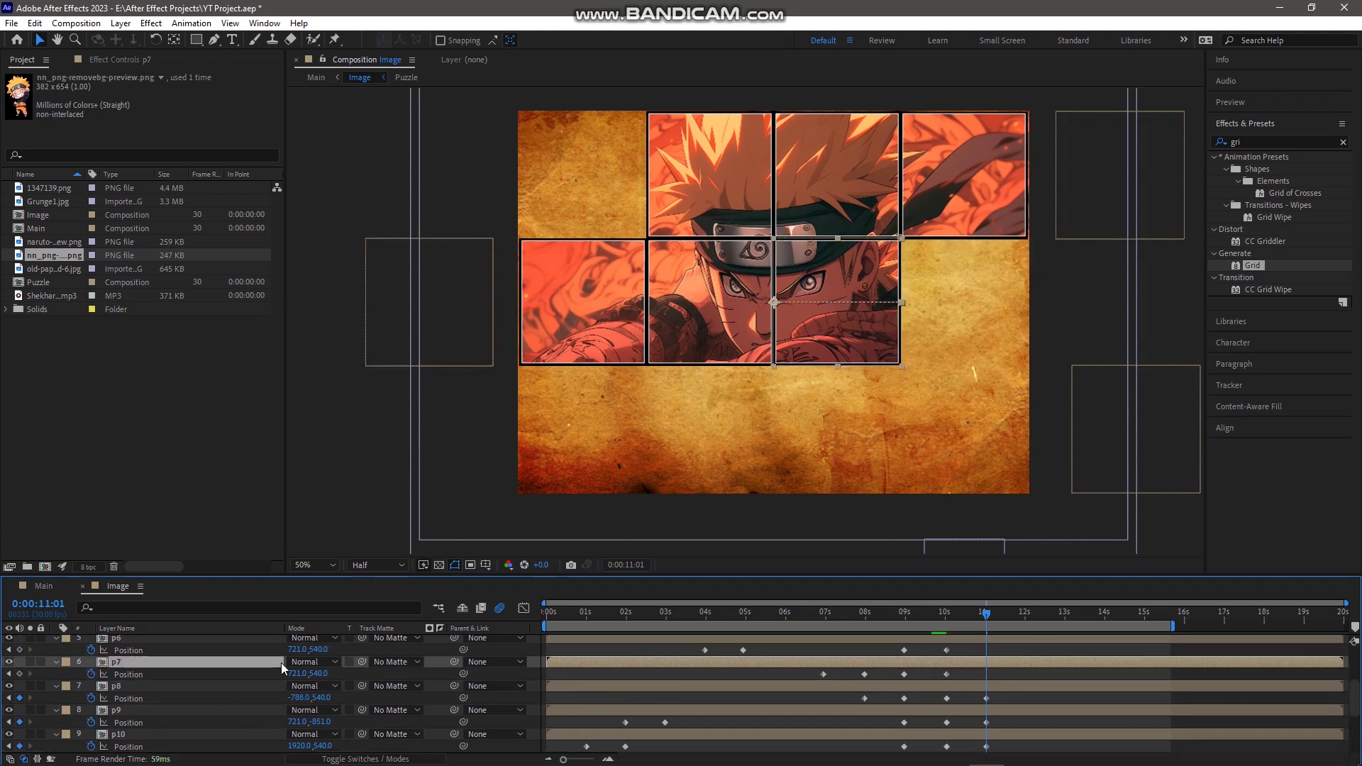
{"action": "left_click_drag", "start_coordinate": [323, 651], "coordinate": [114, 653]}
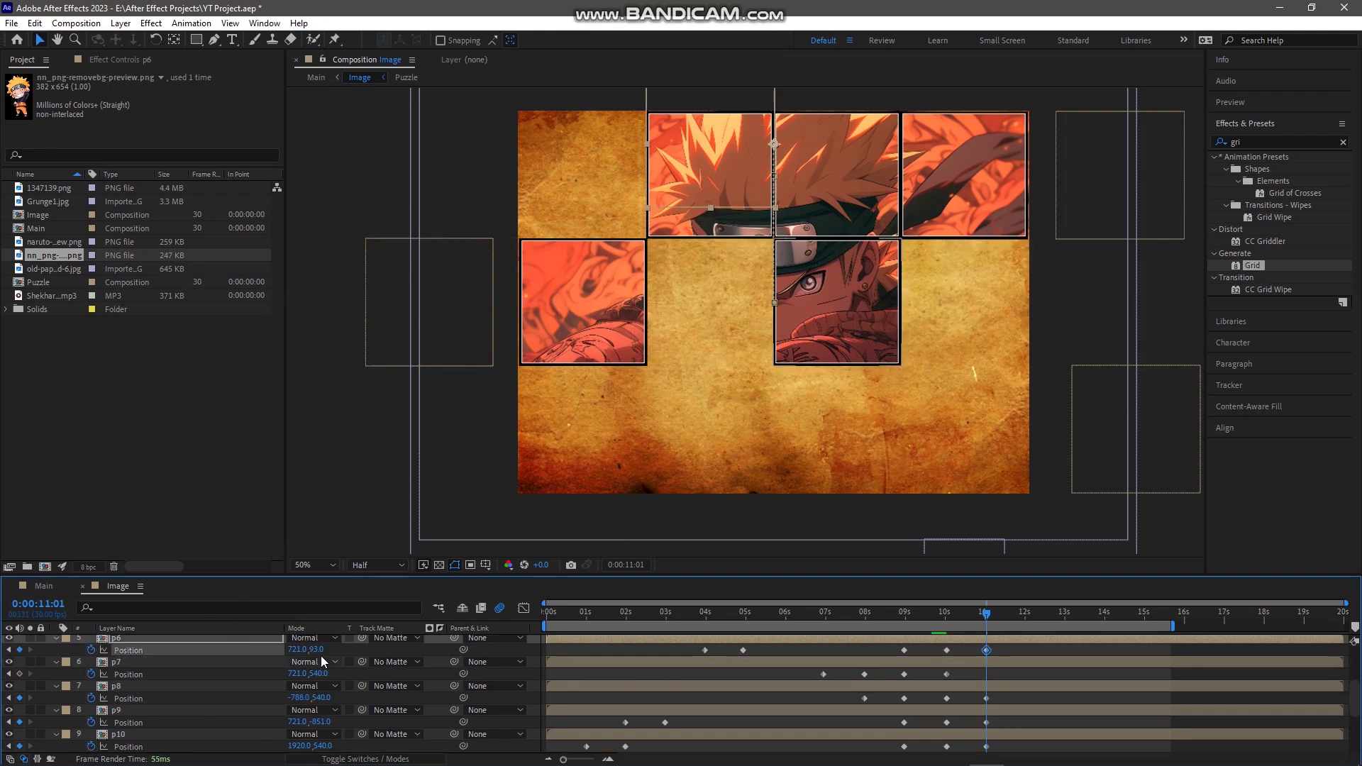
{"action": "left_click_drag", "start_coordinate": [318, 674], "coordinate": [170, 653]}
{"action": "left_click_drag", "start_coordinate": [318, 674], "coordinate": [672, 663]}
- Send the p5 layer to Position 2690, 540 and the p4 layer to -1056, 540 at 0:00:11:01
{"action": "scroll", "coordinate": [163, 648], "scroll_direction": "up", "scroll_amount": 1}
{"action": "left_click", "coordinate": [145, 650]}
{"action": "left_click_drag", "start_coordinate": [295, 663], "coordinate": [547, 664]}
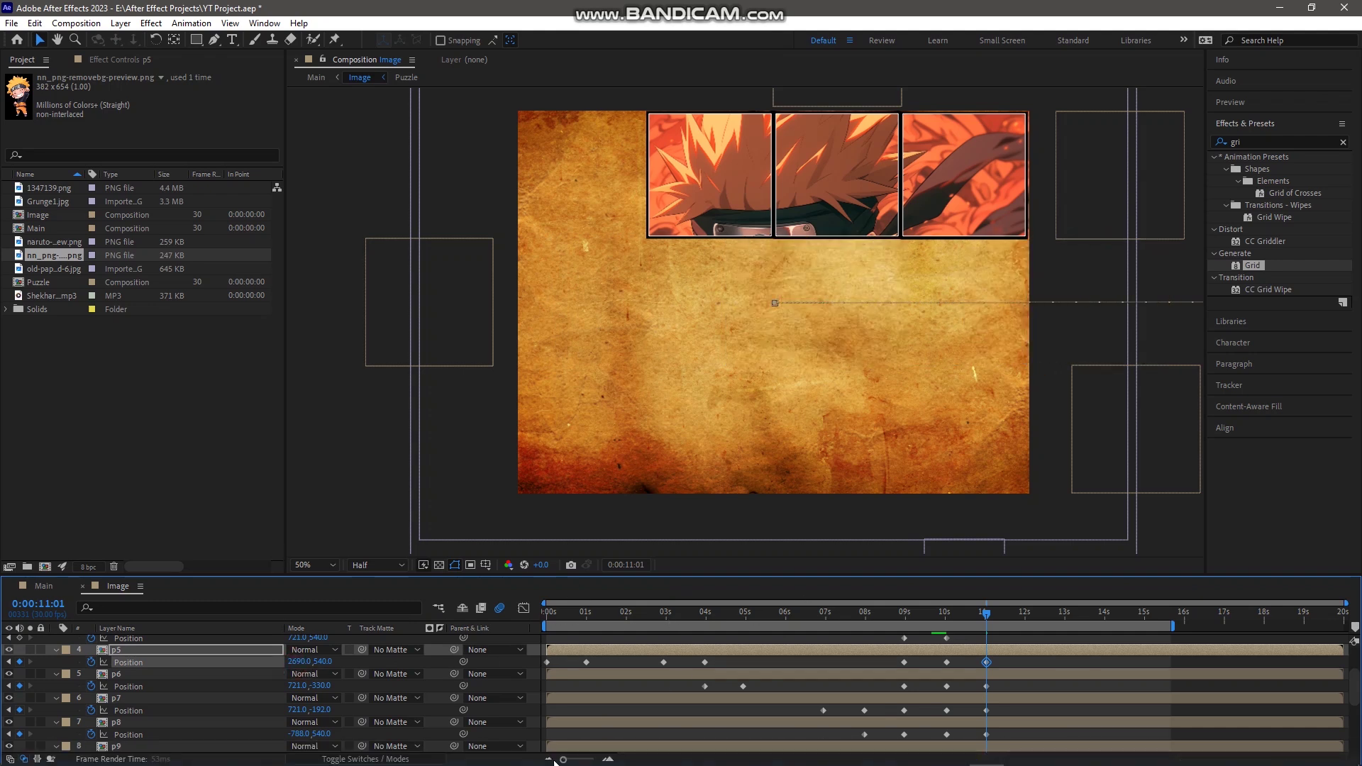
{"action": "scroll", "coordinate": [118, 681], "scroll_direction": "up", "scroll_amount": 1}
{"action": "left_click", "coordinate": [142, 661]}
{"action": "left_click", "coordinate": [299, 650]}
{"action": "left_click_drag", "start_coordinate": [294, 675], "coordinate": [59, 674]}
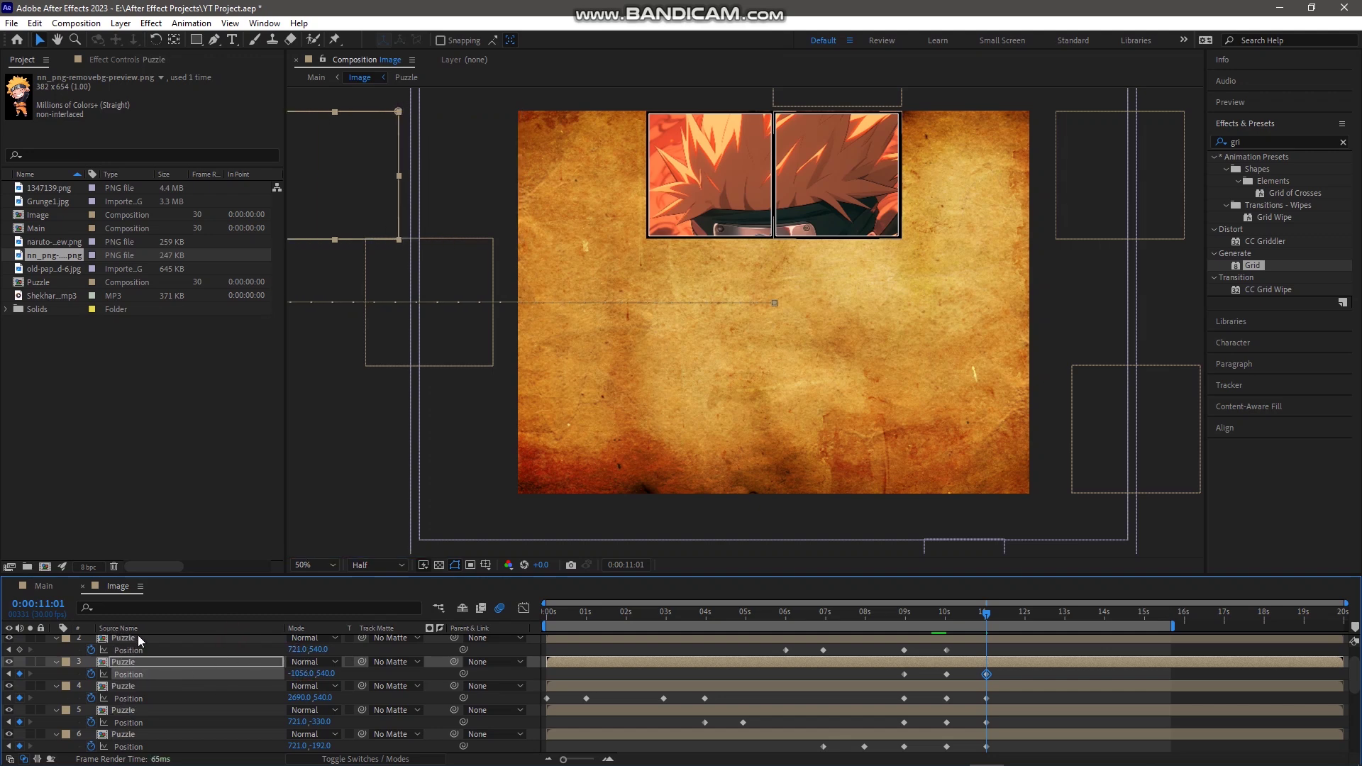
- Keyframe the P3 layer's Position to 721, 2028 and the P2 layer's to -157, 540 at 0:00:11:01
{"action": "left_click", "coordinate": [134, 641]}
{"action": "left_click_drag", "start_coordinate": [315, 650], "coordinate": [580, 651]}
{"action": "scroll", "coordinate": [244, 674], "scroll_direction": "up", "scroll_amount": 1}
{"action": "left_click", "coordinate": [248, 641]}
{"action": "left_click_drag", "start_coordinate": [307, 653], "coordinate": [100, 653]}
{"action": "left_click_drag", "start_coordinate": [100, 653], "coordinate": [3, 652]}
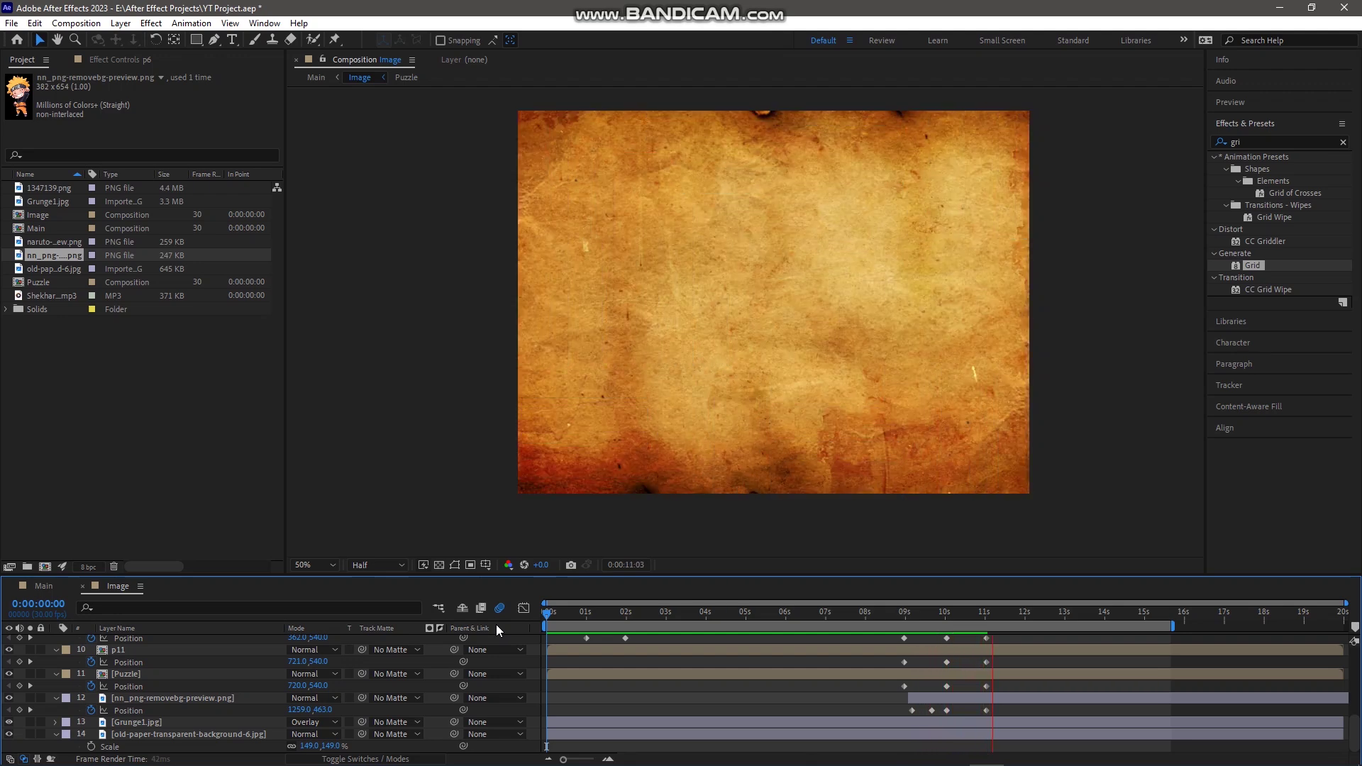
- Stop the preview and apply Easy Ease to all Position keyframes of the puzzle pieces and the character
{"action": "key", "text": "space"}
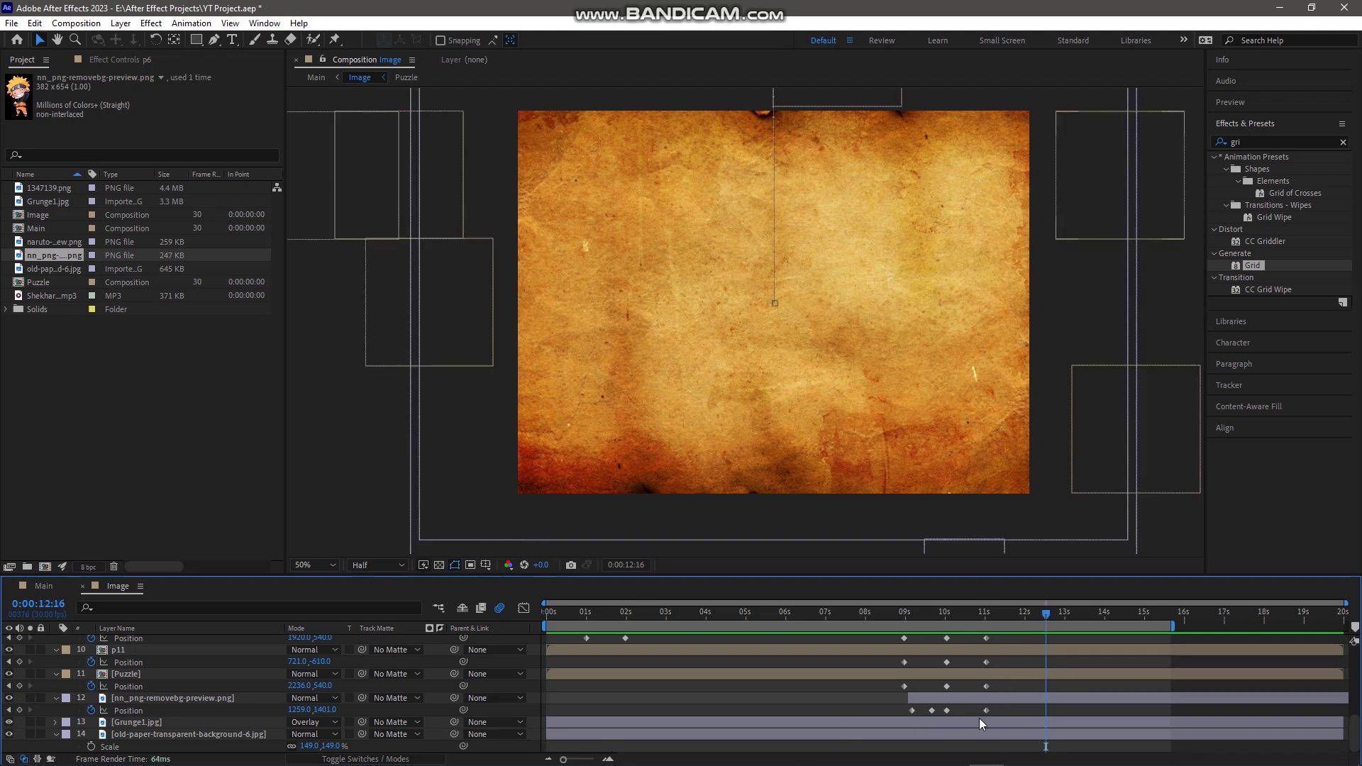
{"action": "scroll", "coordinate": [1009, 710], "scroll_direction": "up", "scroll_amount": 8}
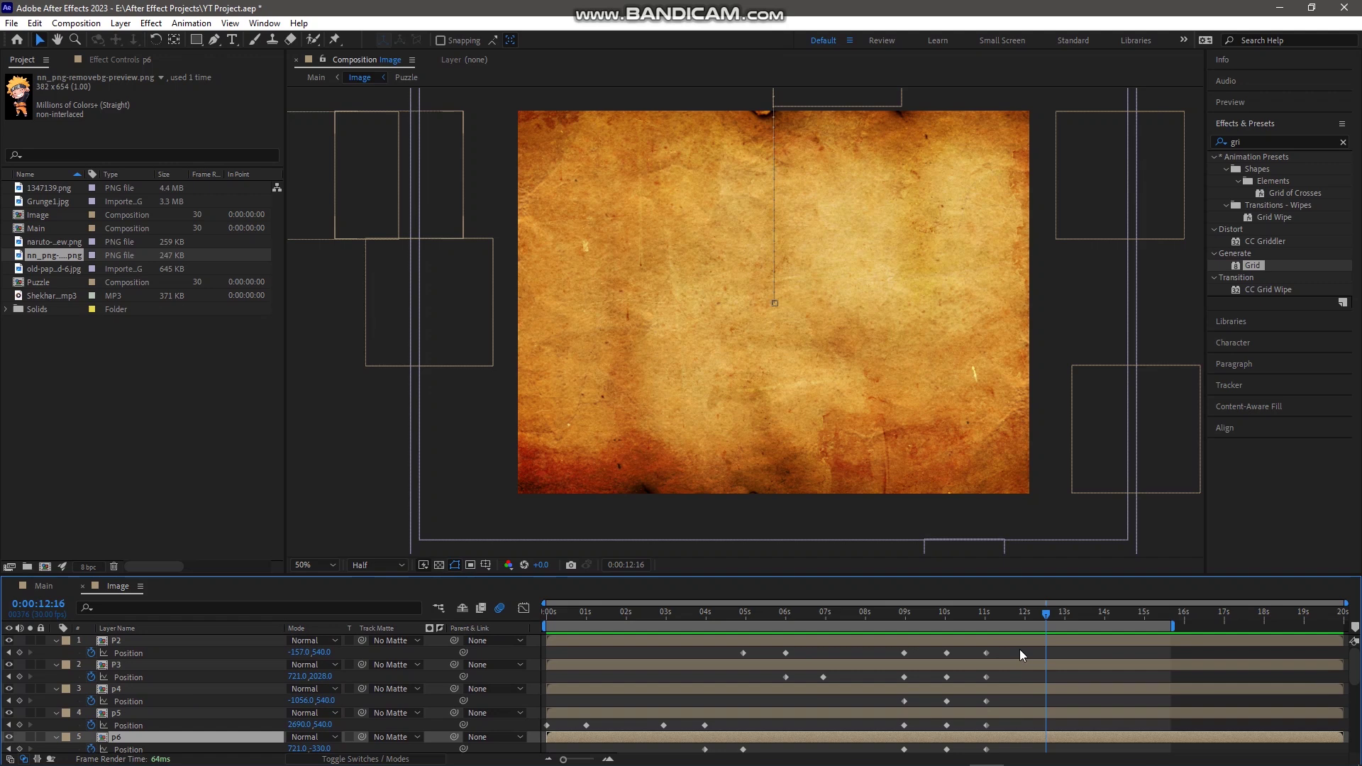
{"action": "left_click_drag", "start_coordinate": [1019, 649], "coordinate": [547, 716]}
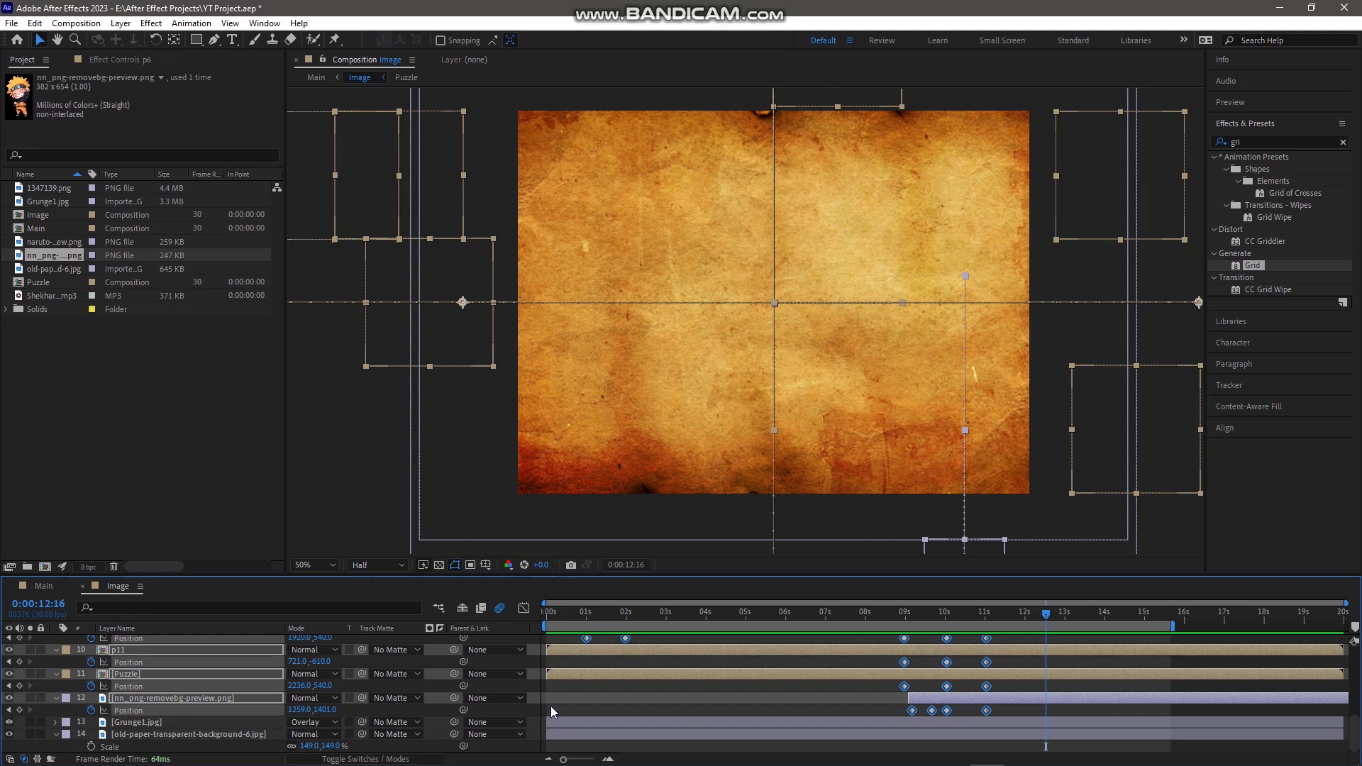
{"action": "key", "text": "F9"}
{"action": "left_click", "coordinate": [583, 616]}
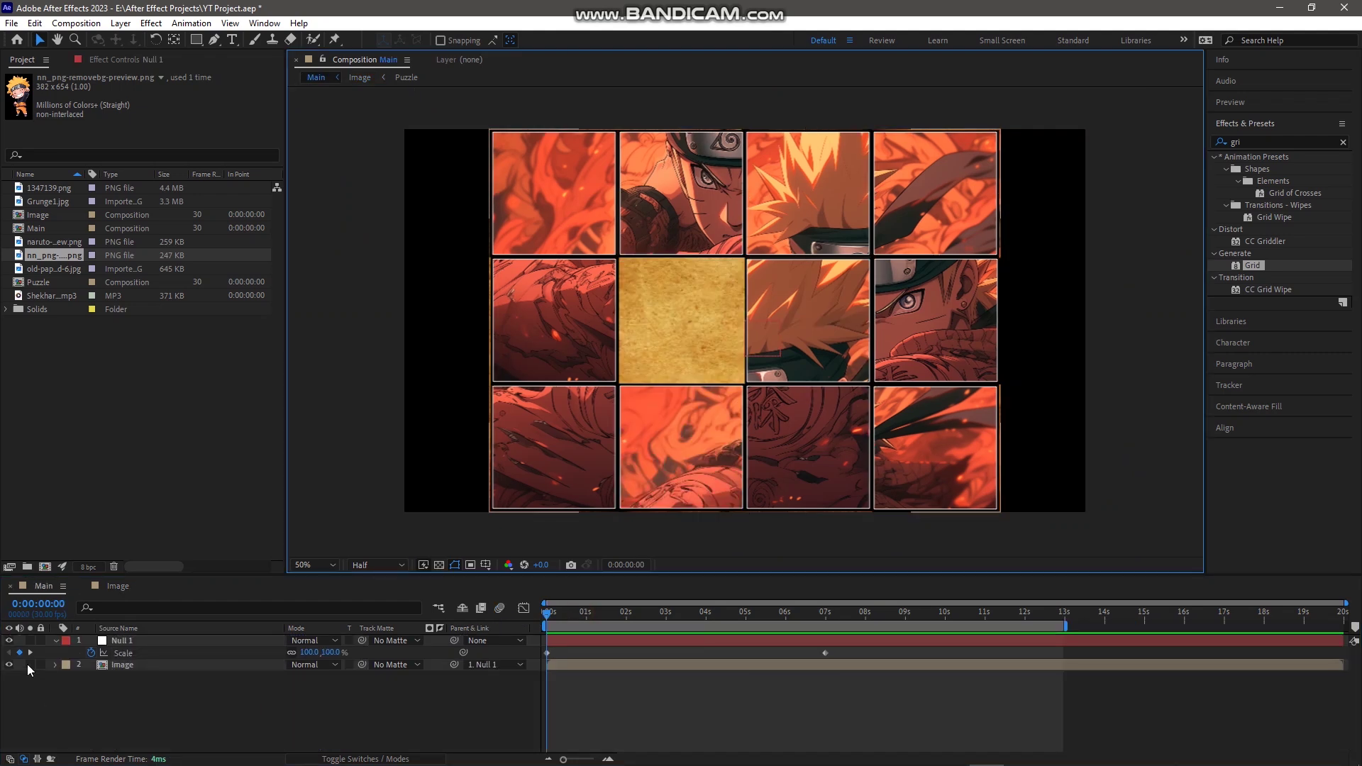
- Collapse the layer properties in the Main composition and create a black solid named Bg
{"action": "left_click", "coordinate": [50, 665]}
{"action": "left_click", "coordinate": [55, 665]}
{"action": "left_click", "coordinate": [55, 664]}
{"action": "left_click", "coordinate": [56, 641]}
{"action": "left_click", "coordinate": [104, 718]}
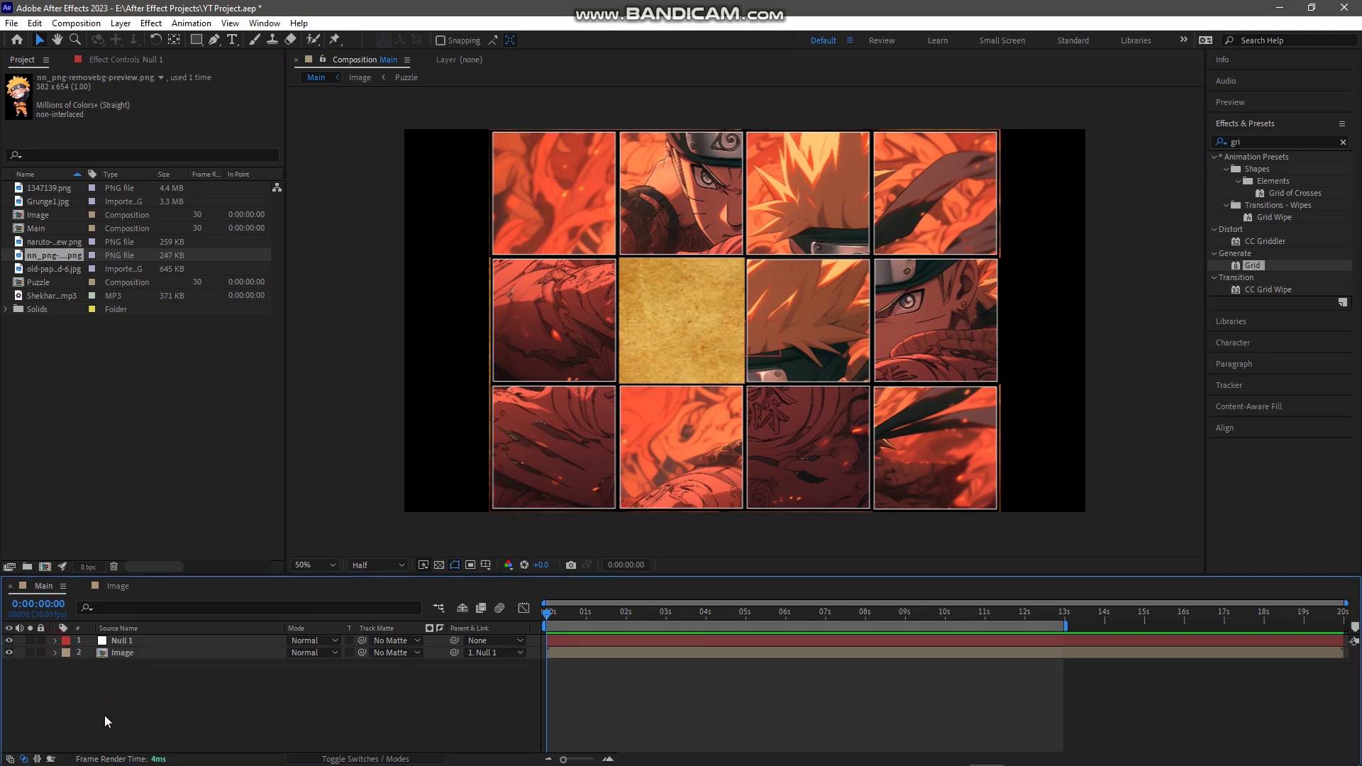
{"action": "key", "text": "ctrl+y"}
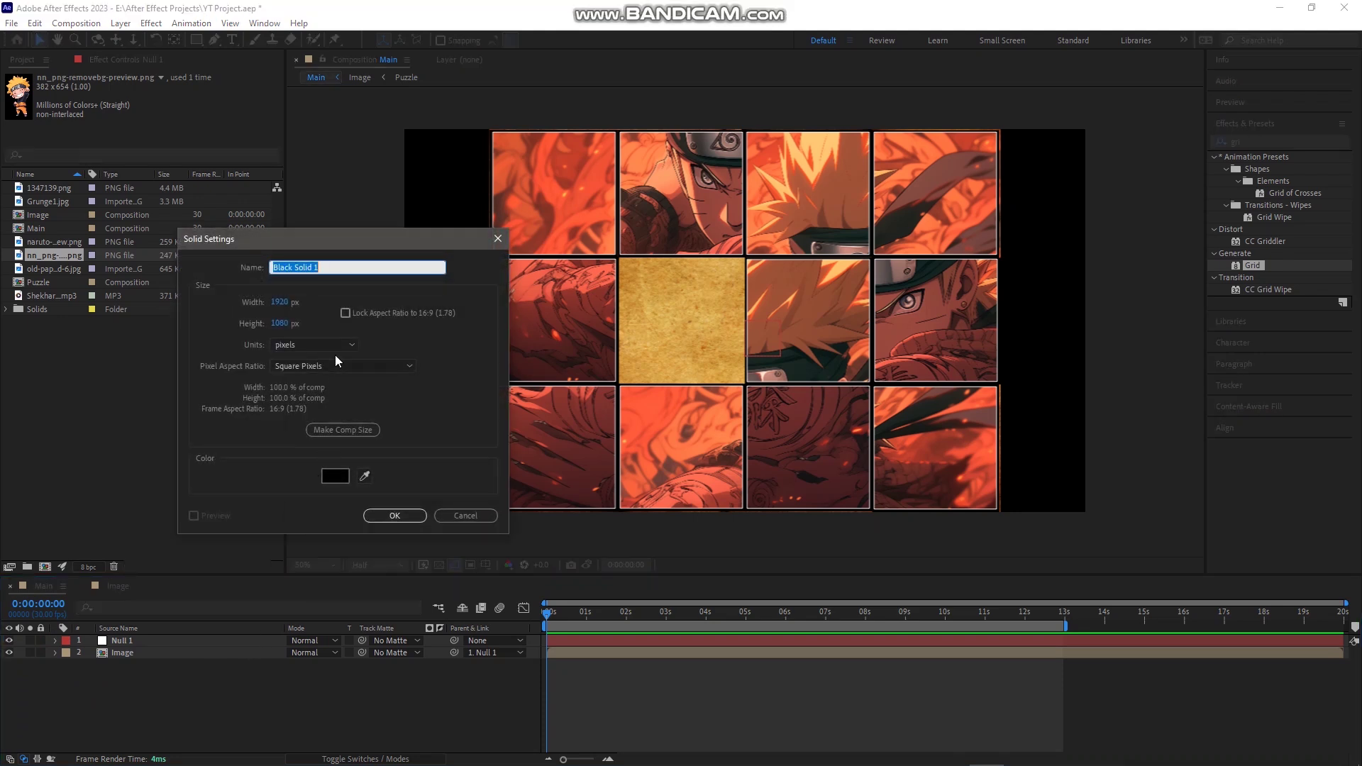
{"action": "type", "text": "Bg"}
{"action": "left_click", "coordinate": [395, 516]}
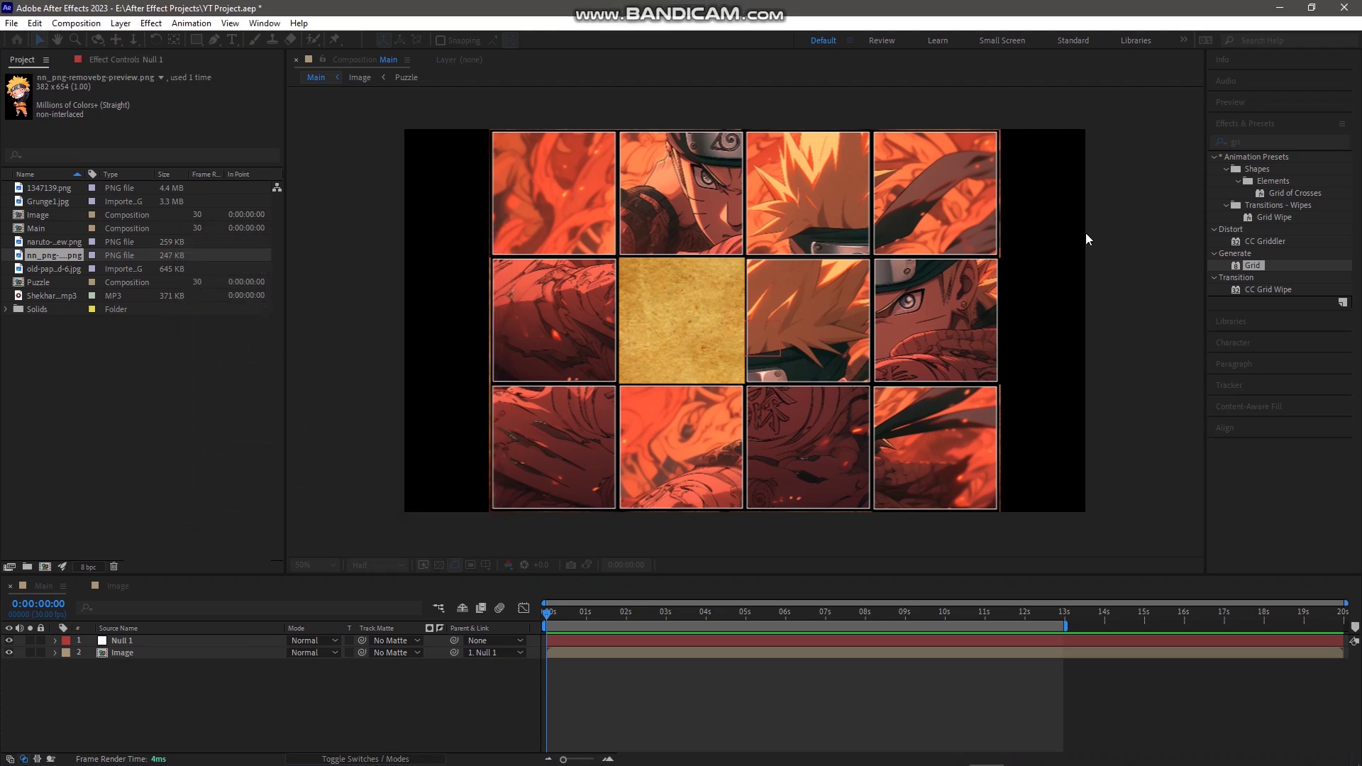
- Apply the Gradient Ramp effect to the Bg solid and move it below the Image layer
{"action": "left_click", "coordinate": [1264, 141]}
{"action": "type", "text": "grad"}
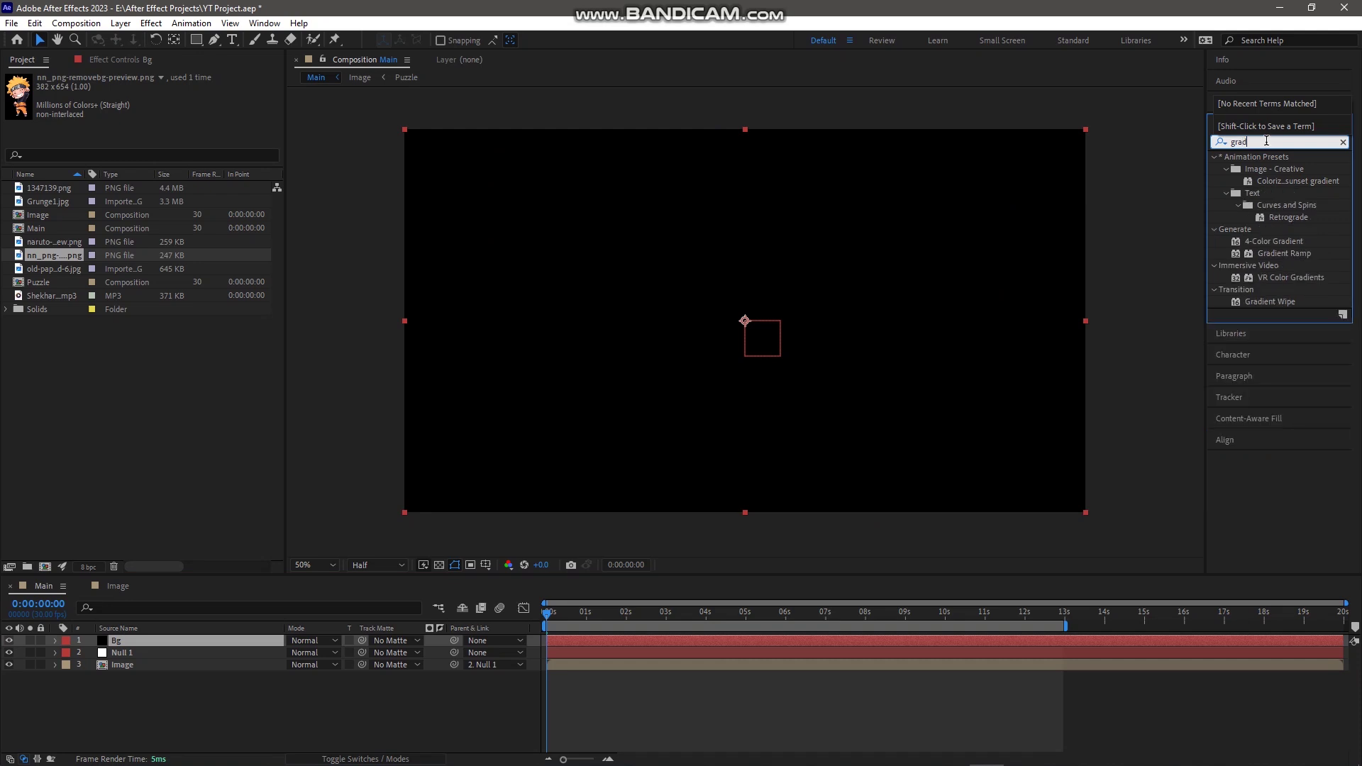
{"action": "left_click", "coordinate": [1304, 253]}
{"action": "left_click_drag", "start_coordinate": [1304, 252], "coordinate": [267, 642]}
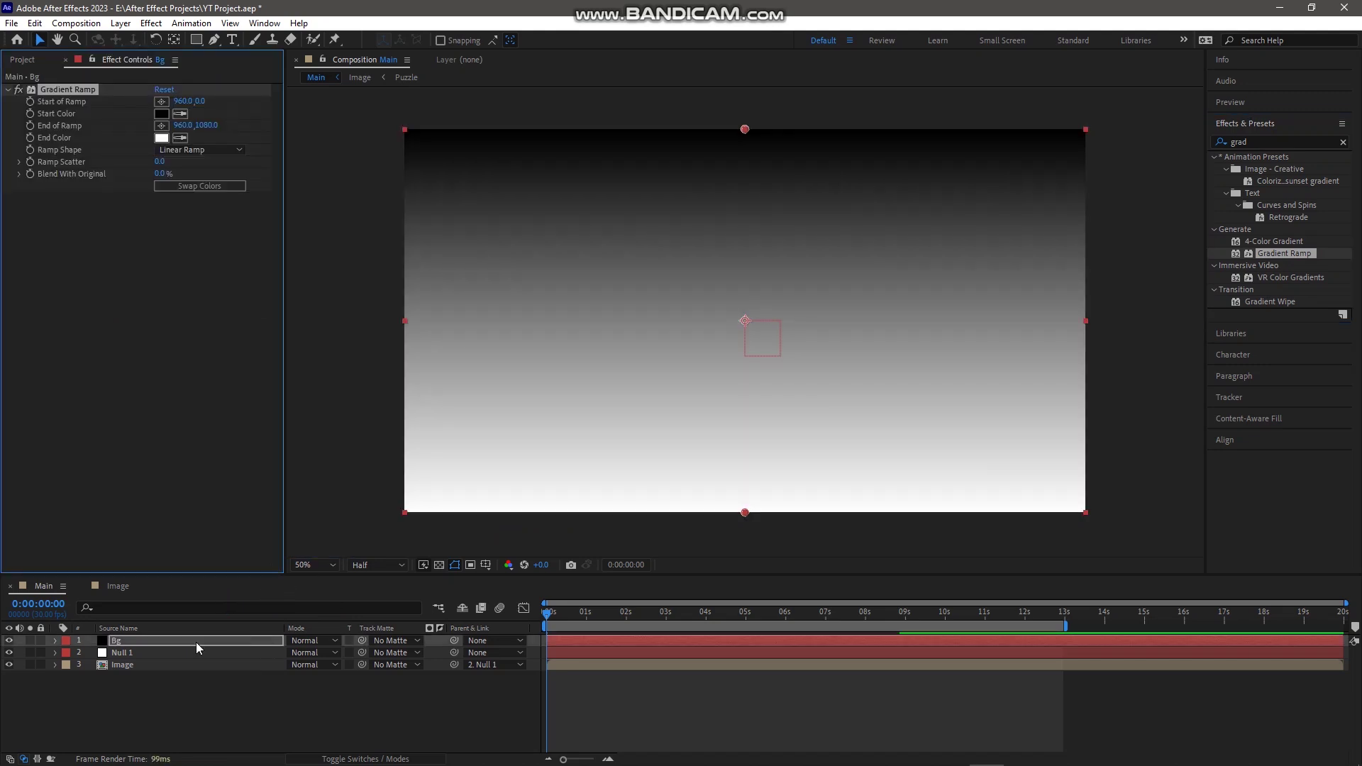
{"action": "left_click_drag", "start_coordinate": [196, 642], "coordinate": [190, 696]}
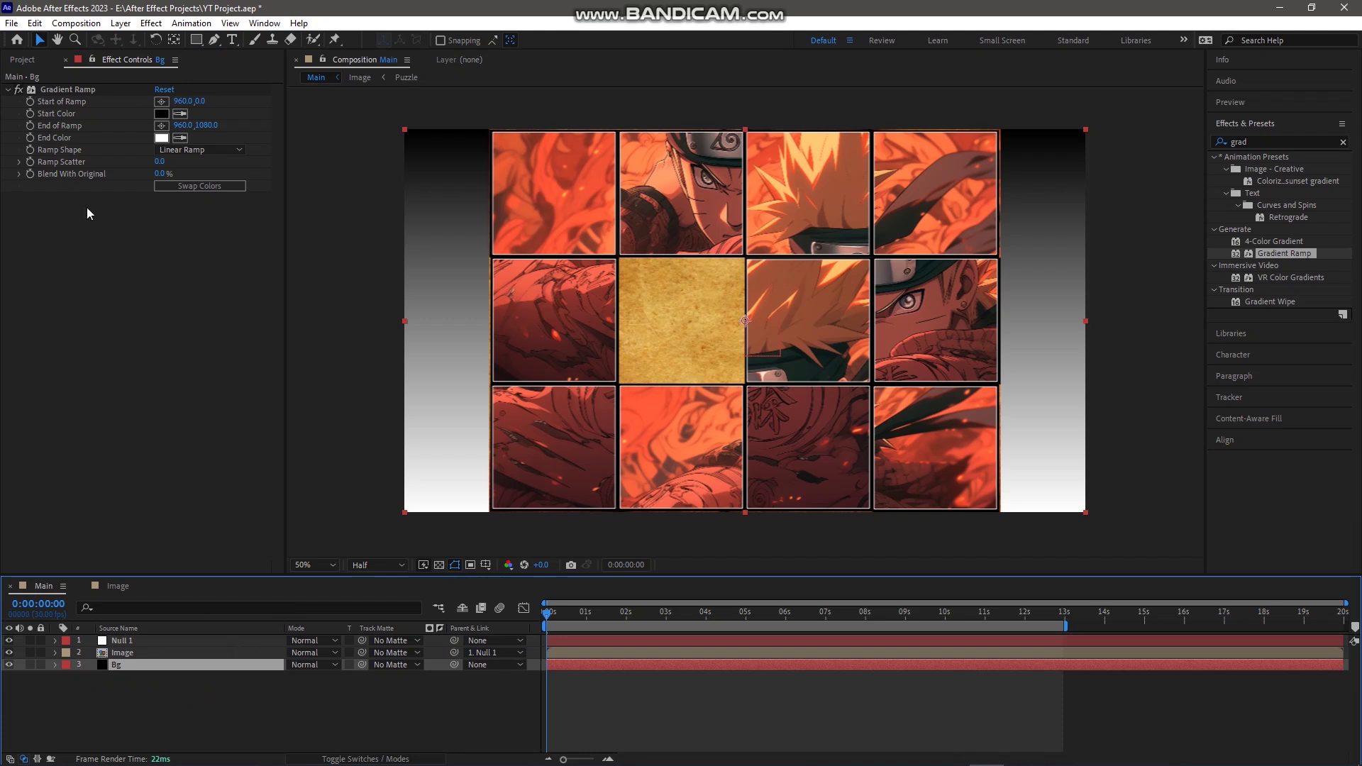
- Set the ramp's Start Color to F33512 sampled from the picture and sample its End Color from the yellow paper
{"action": "left_click", "coordinate": [163, 115]}
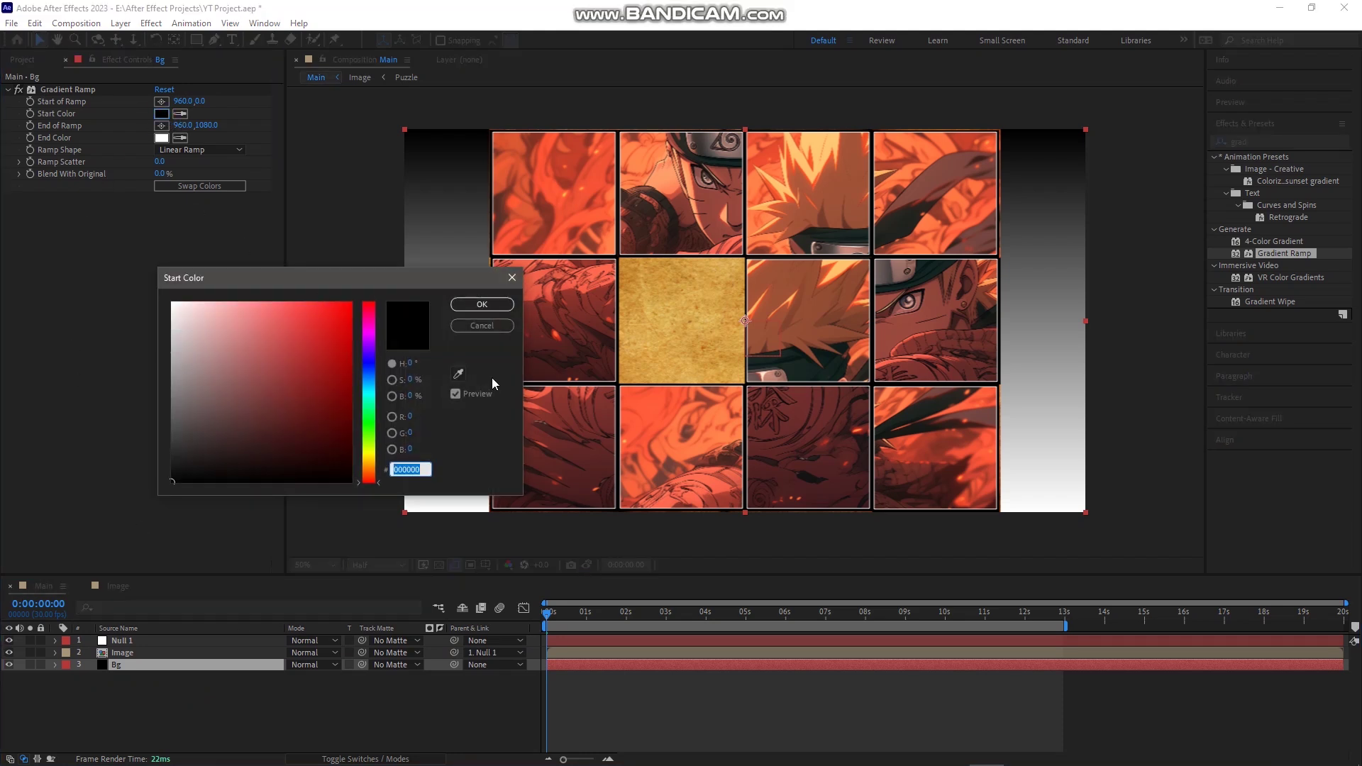
{"action": "left_click", "coordinate": [458, 376]}
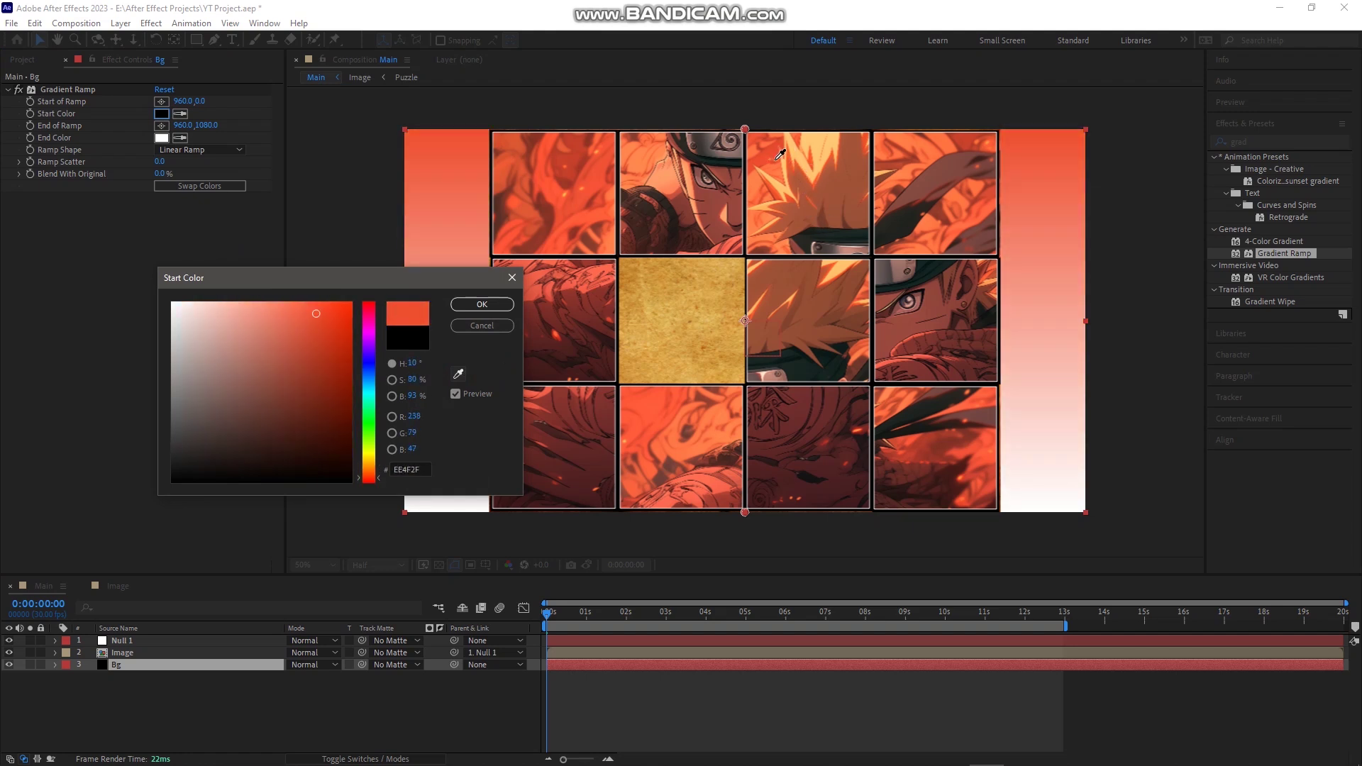
{"action": "left_click", "coordinate": [775, 150]}
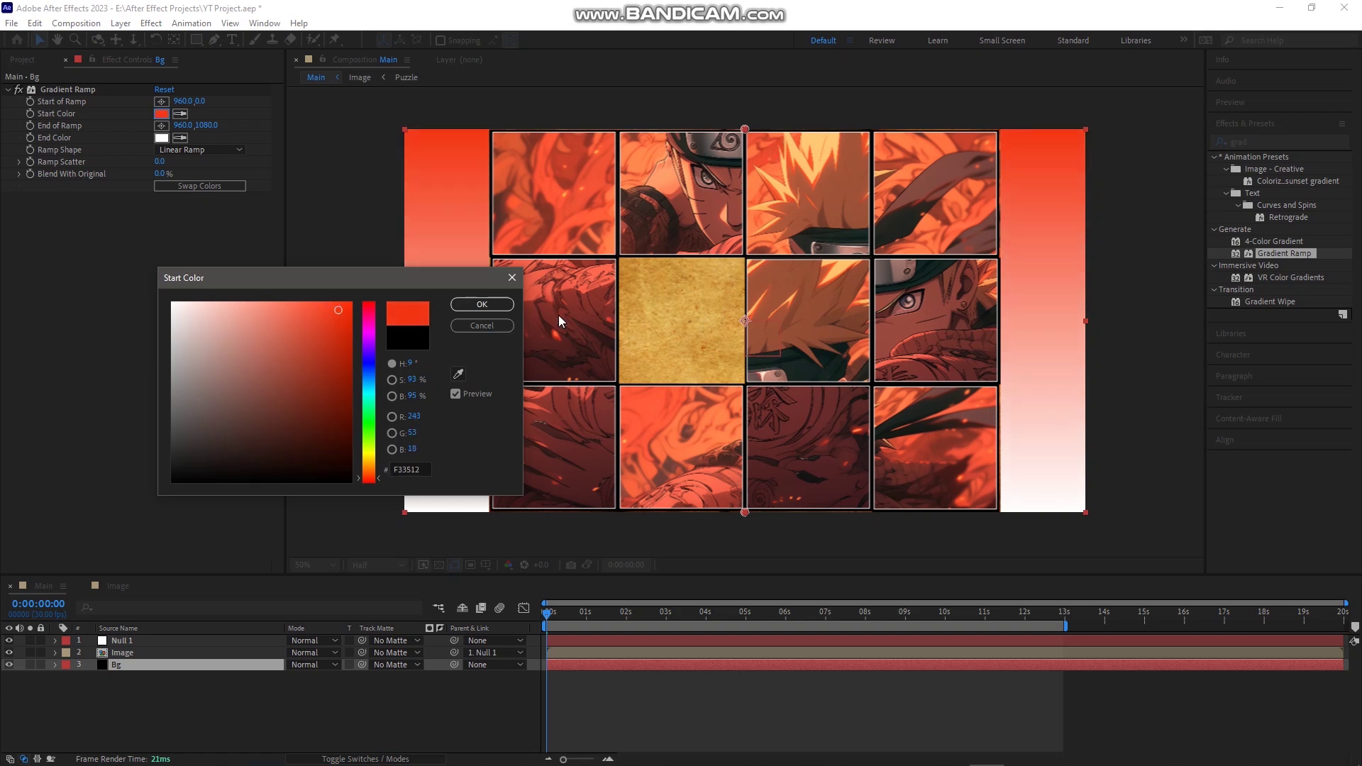
{"action": "left_click", "coordinate": [500, 306]}
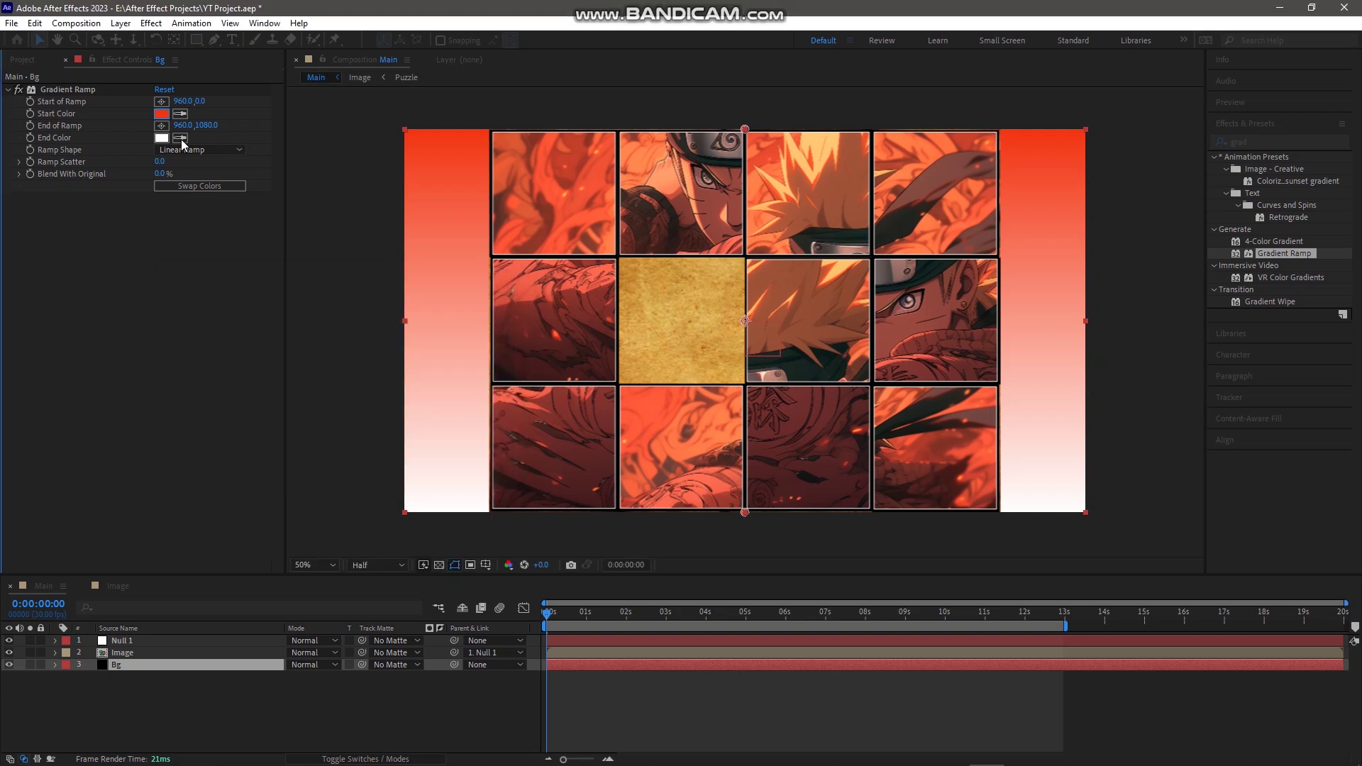
{"action": "left_click", "coordinate": [182, 138]}
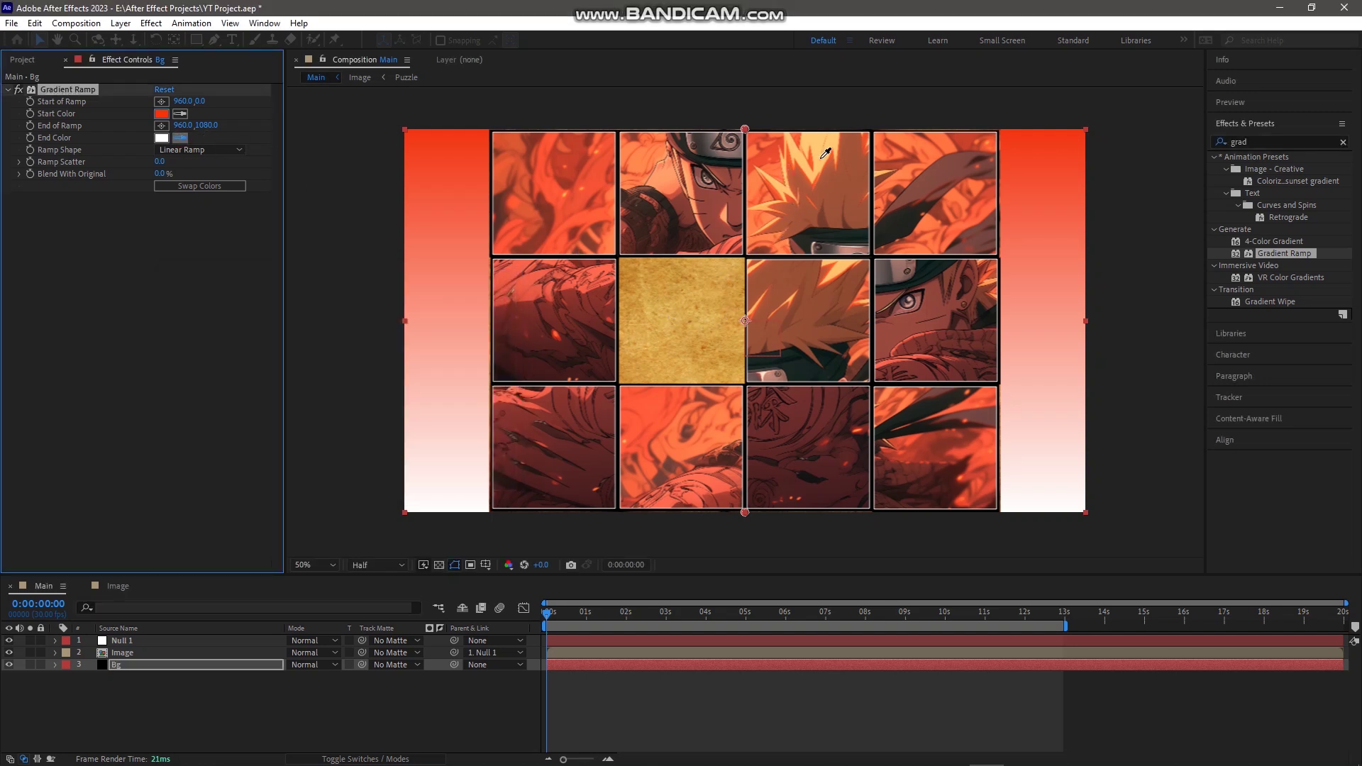
{"action": "left_click", "coordinate": [683, 288]}
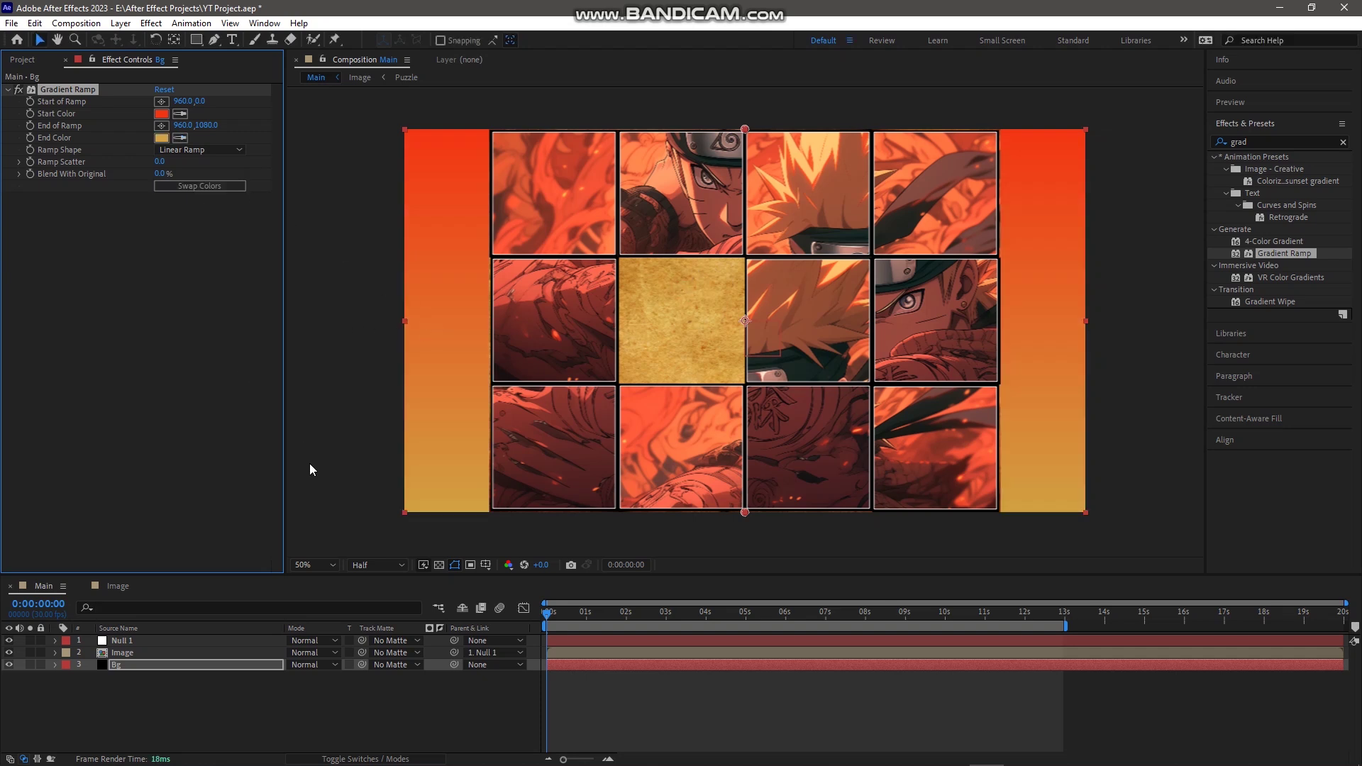
- With the Image layer temporarily hidden, set the ramp diagonally from 710, 476 to 1172, 768
{"action": "left_click", "coordinate": [9, 653]}
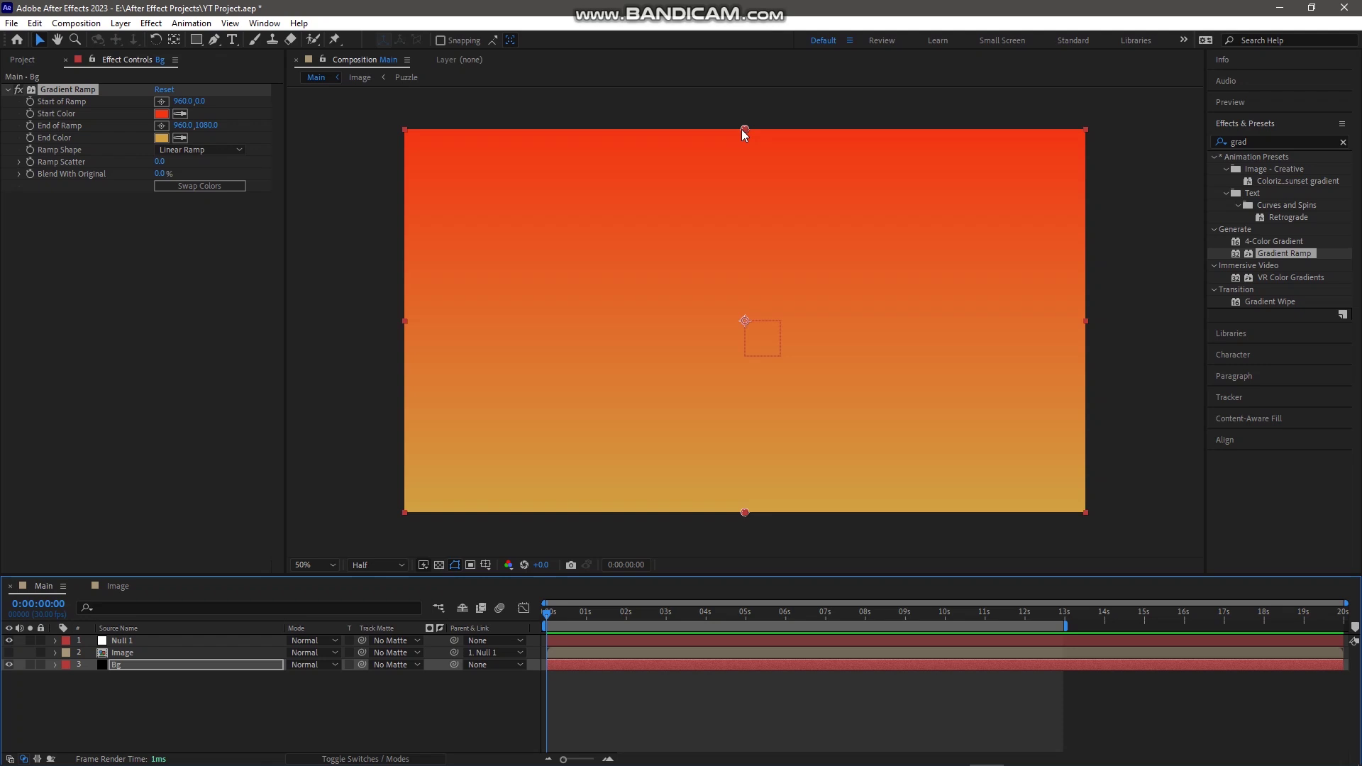
{"action": "left_click_drag", "start_coordinate": [742, 129], "coordinate": [715, 157]}
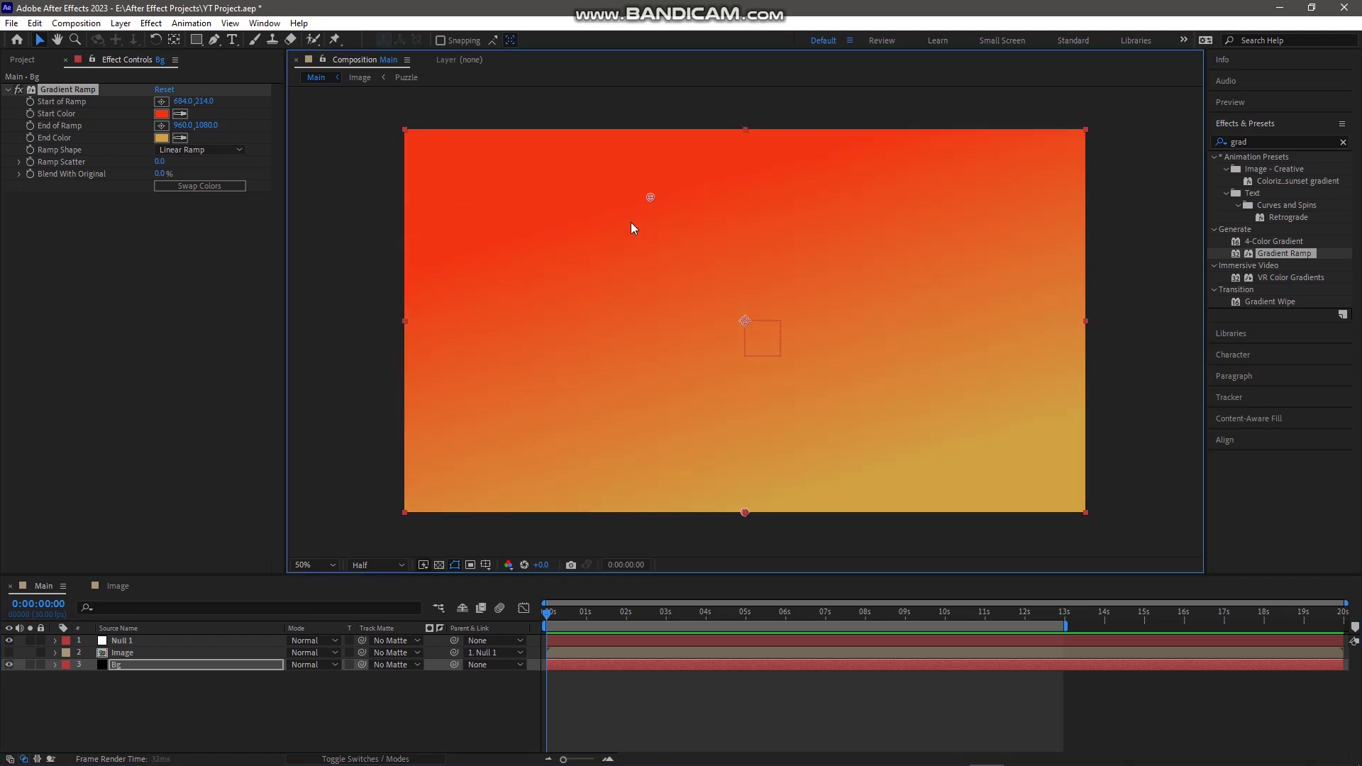
{"action": "left_click_drag", "start_coordinate": [640, 234], "coordinate": [644, 238]}
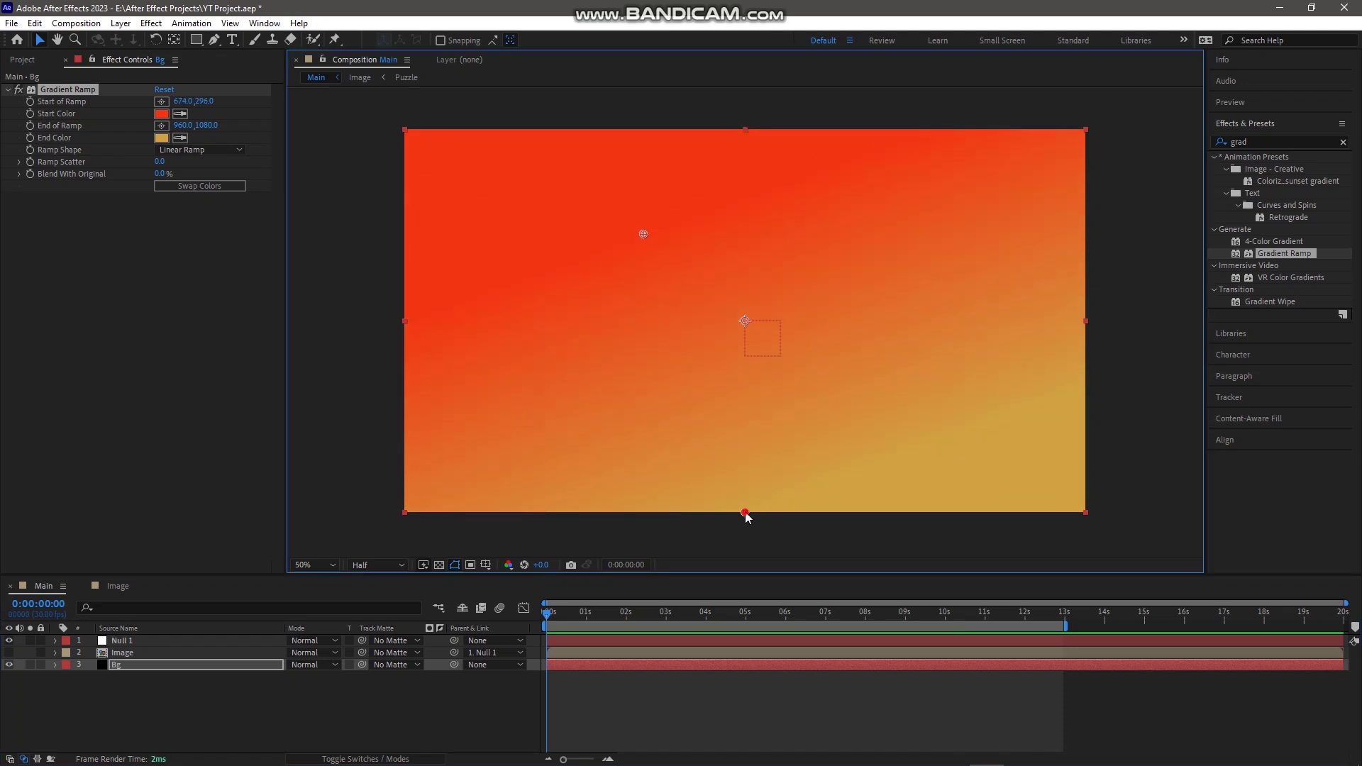
{"action": "left_click_drag", "start_coordinate": [798, 476], "coordinate": [761, 321]}
{"action": "left_click_drag", "start_coordinate": [904, 350], "coordinate": [1043, 447]}
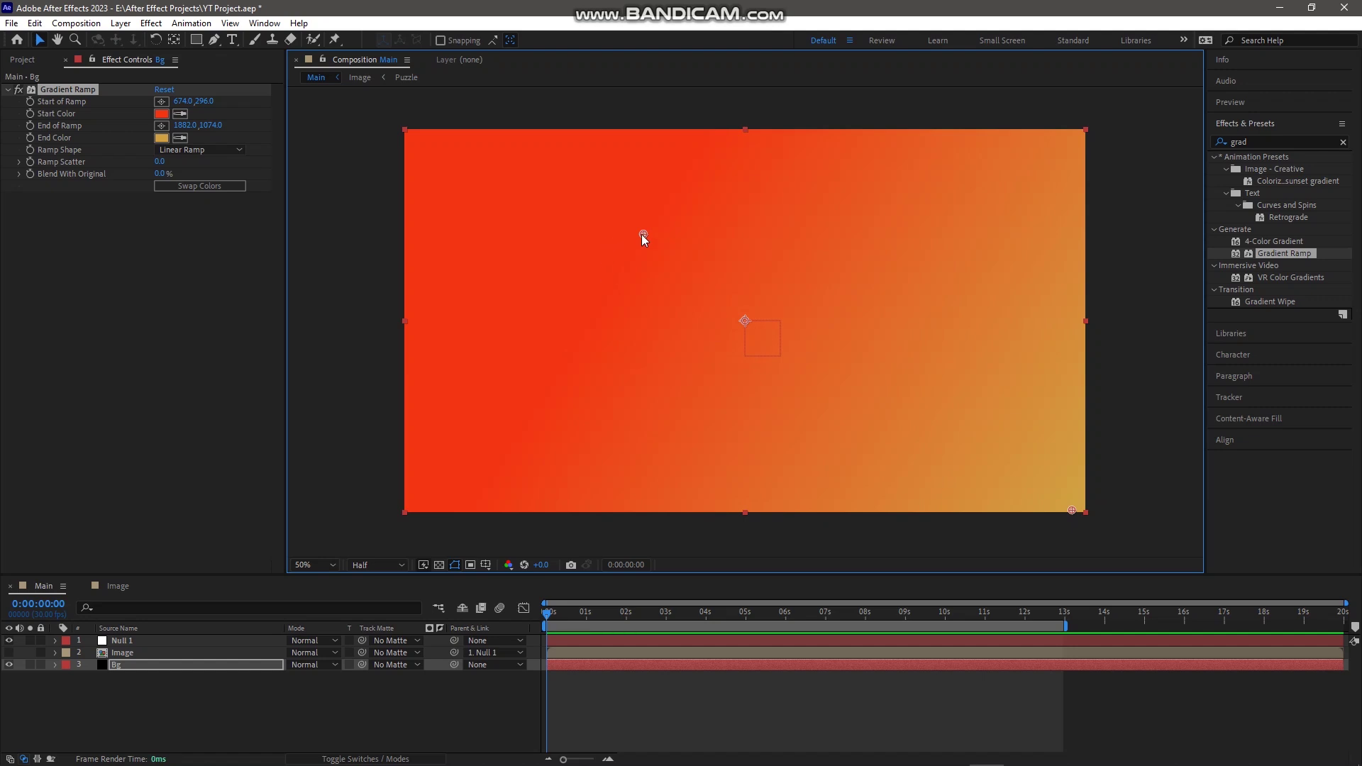
{"action": "left_click_drag", "start_coordinate": [531, 220], "coordinate": [720, 323]}
{"action": "left_click_drag", "start_coordinate": [1072, 511], "coordinate": [850, 427]}
{"action": "left_click", "coordinate": [8, 652]}
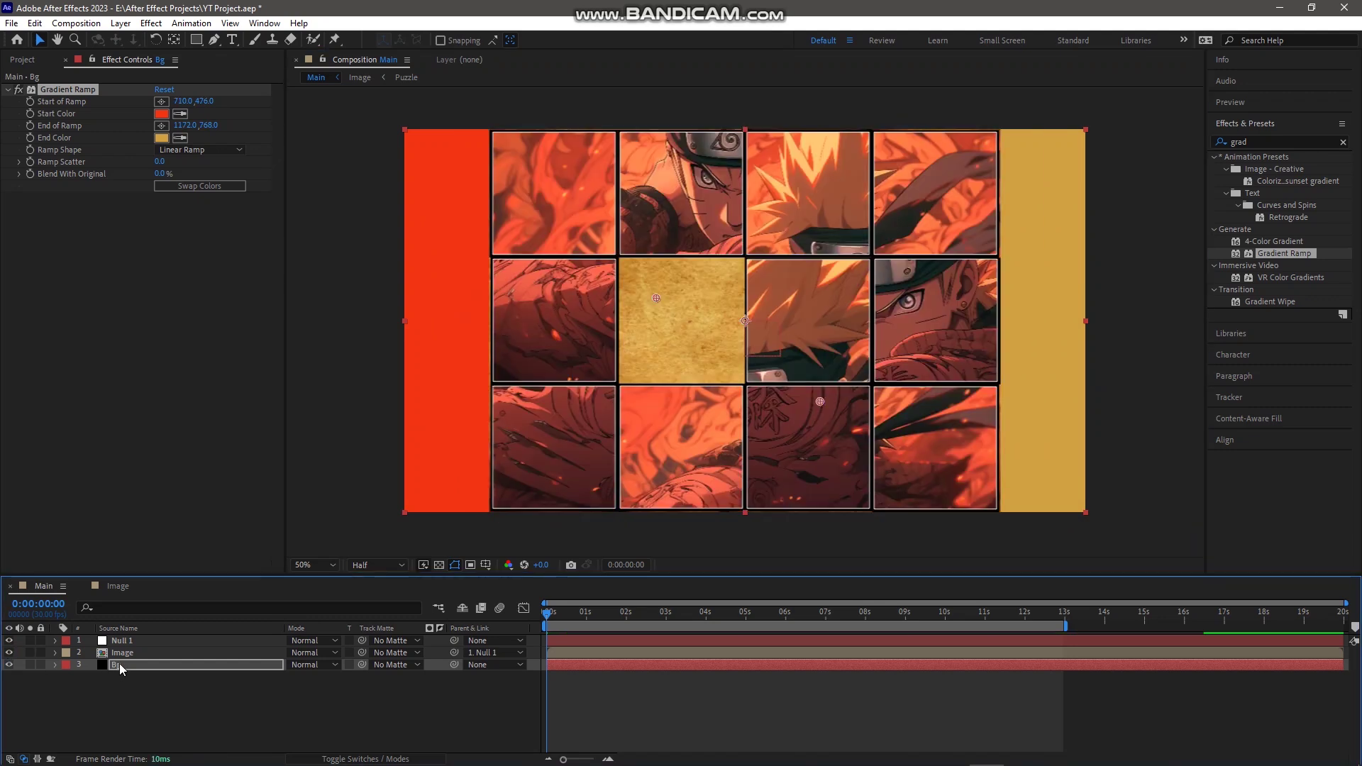
- Preview the Main animation over the gradient background and return to the list of project items
{"action": "key", "text": "space"}
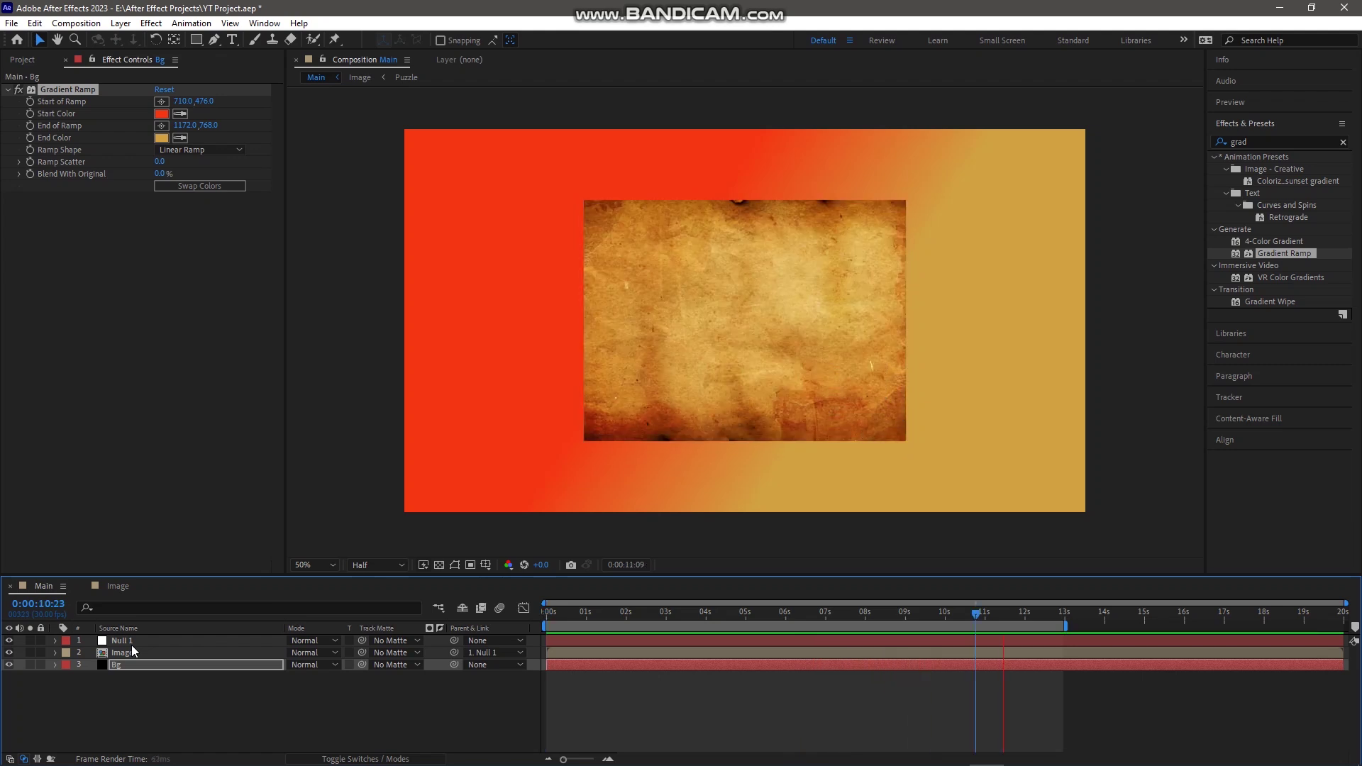
{"action": "key", "text": "space"}
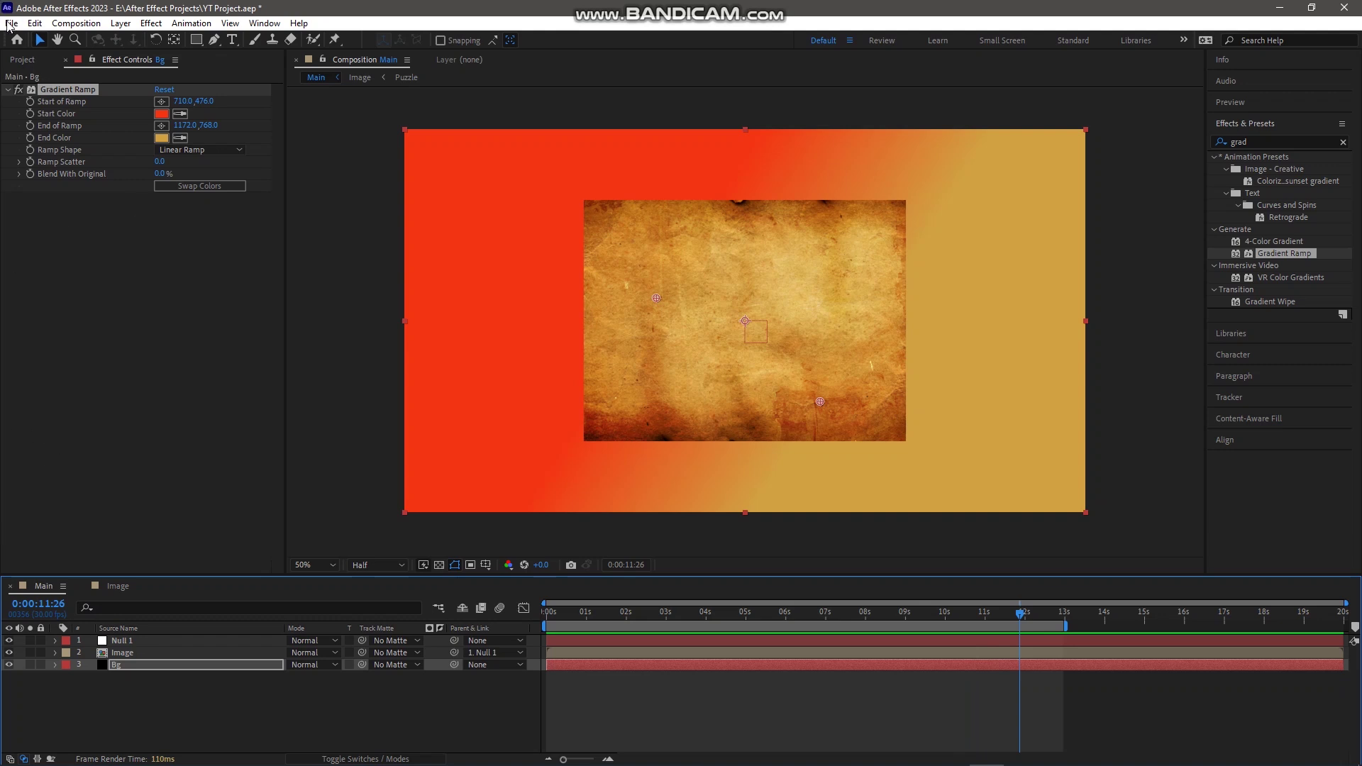
{"action": "left_click", "coordinate": [27, 61]}
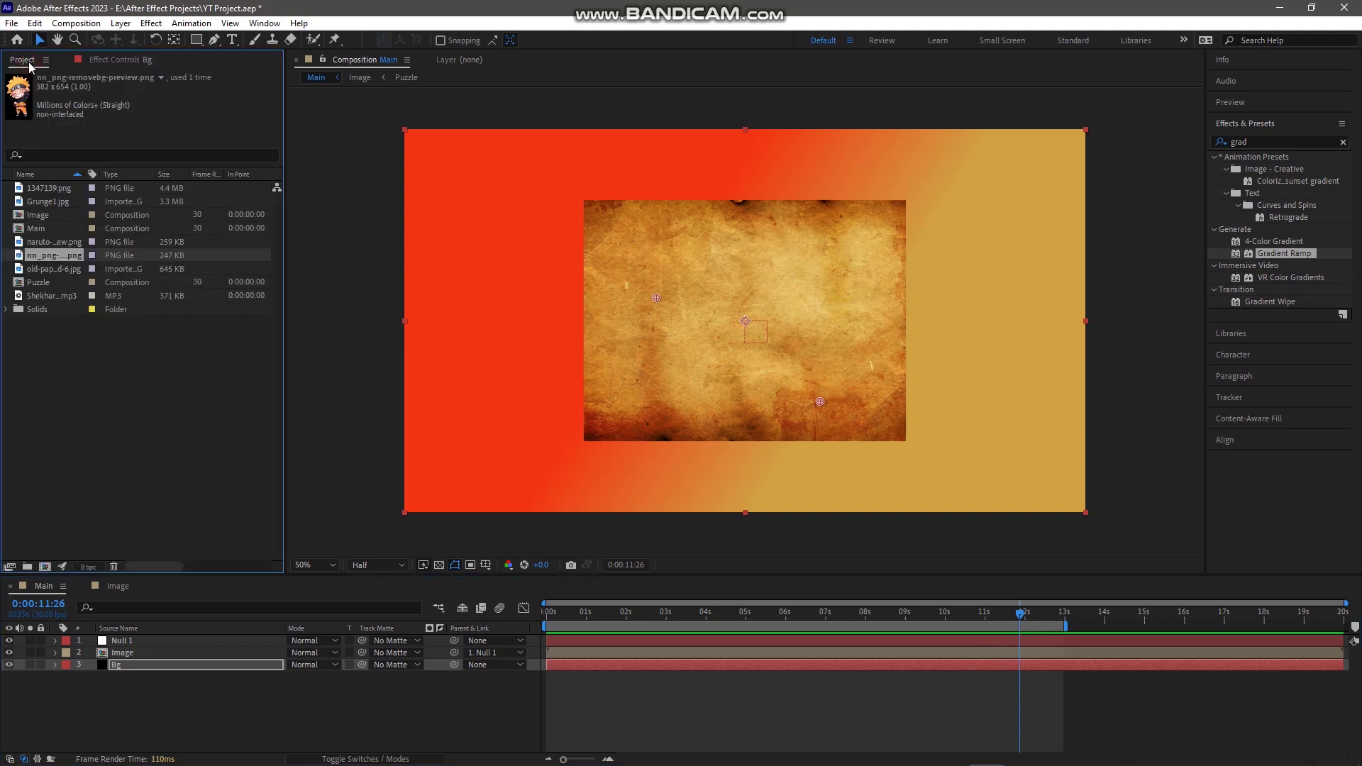
- Add the naruto-removebg-preview.png logo as the top layer of Main and enlarge it proportionally to about 147% scale
{"action": "left_click", "coordinate": [50, 274]}
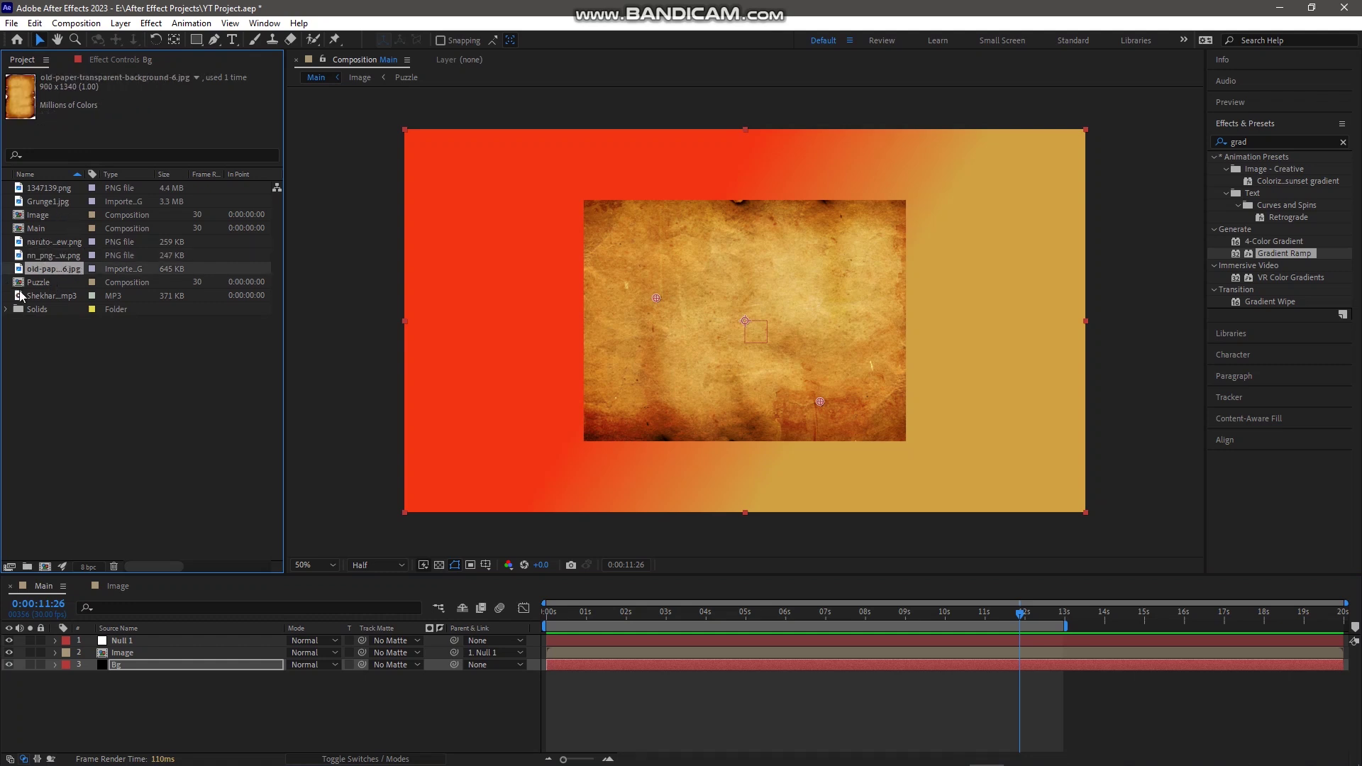
{"action": "left_click", "coordinate": [47, 243]}
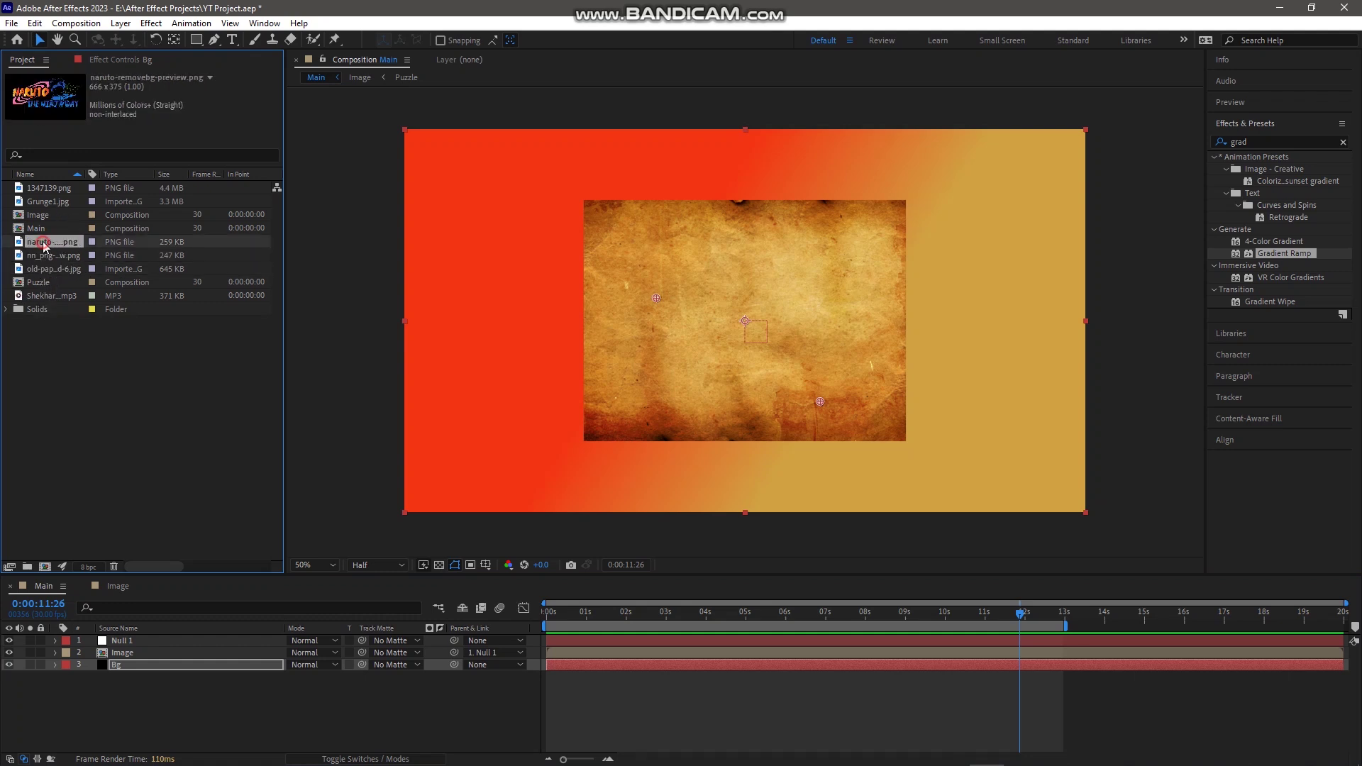
{"action": "left_click_drag", "start_coordinate": [60, 253], "coordinate": [158, 640]}
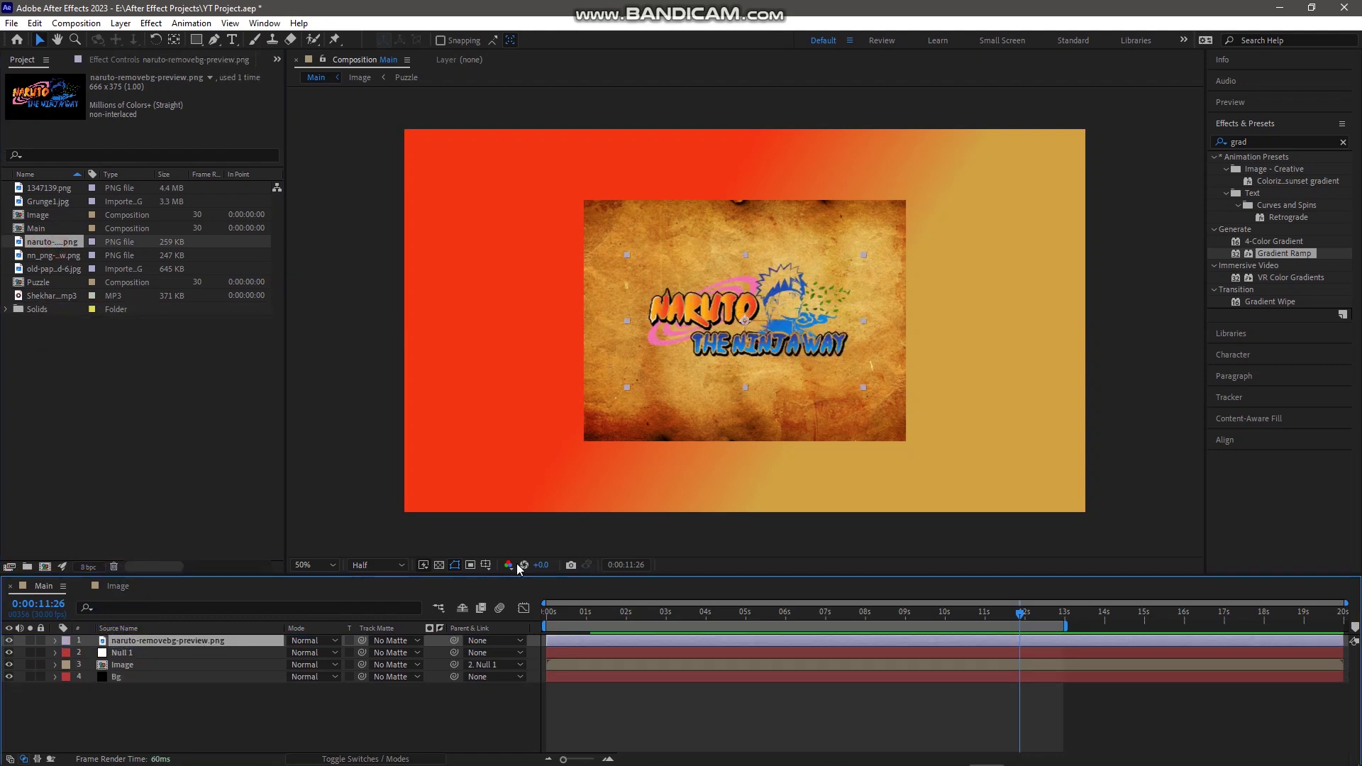
{"action": "left_click", "coordinate": [864, 257]}
{"action": "left_click_drag", "start_coordinate": [865, 257], "coordinate": [921, 246]}
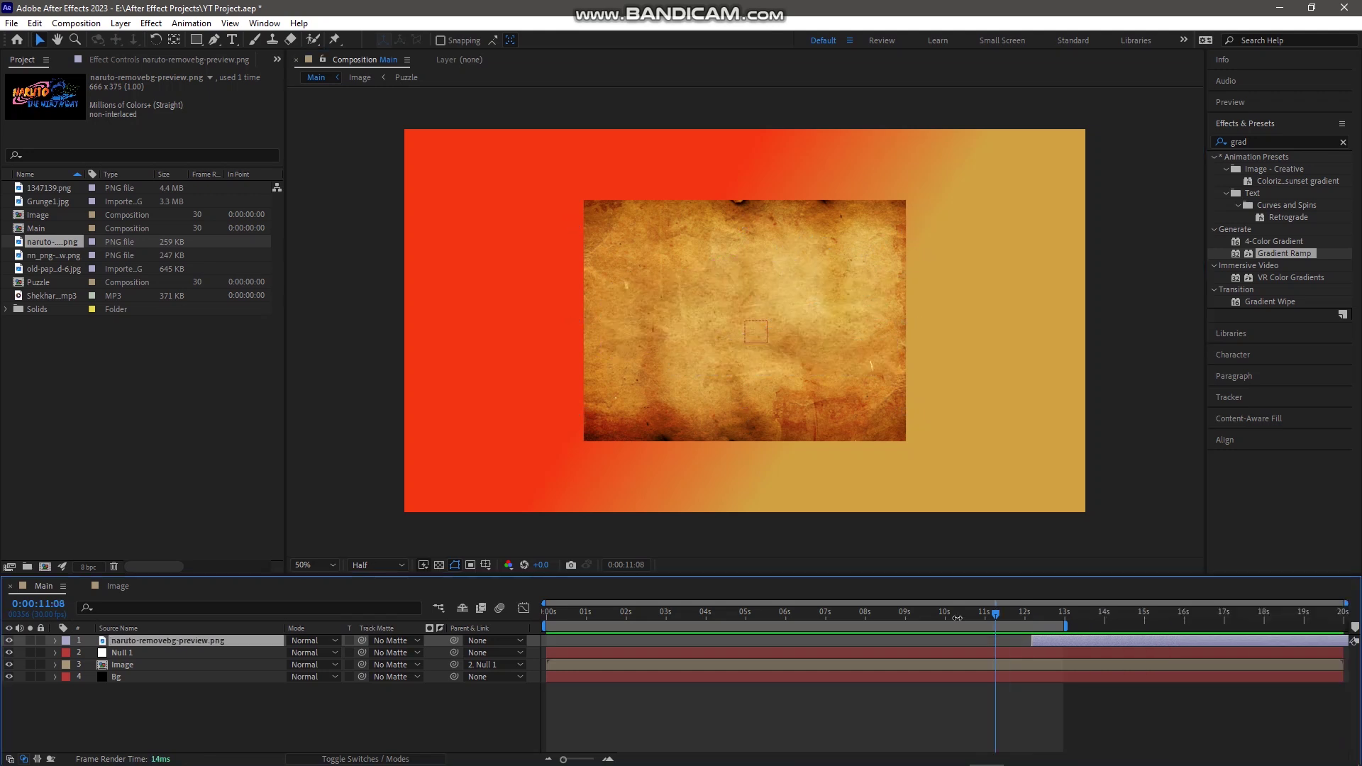
- Preview the puzzle pieces leaving the paper and shift the logo layer to start at about 0:00:11:04
{"action": "left_click", "coordinate": [948, 614]}
{"action": "key", "text": "space"}
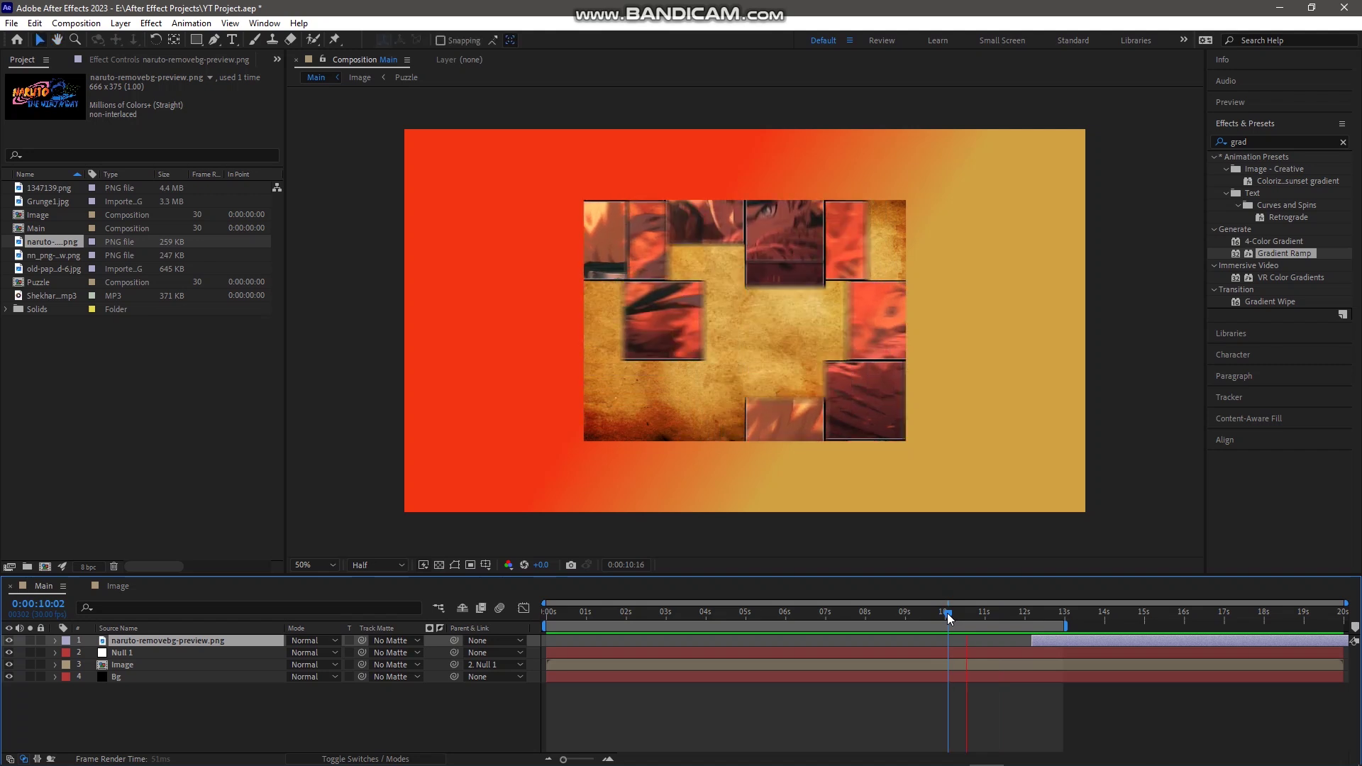
{"action": "key", "text": "space"}
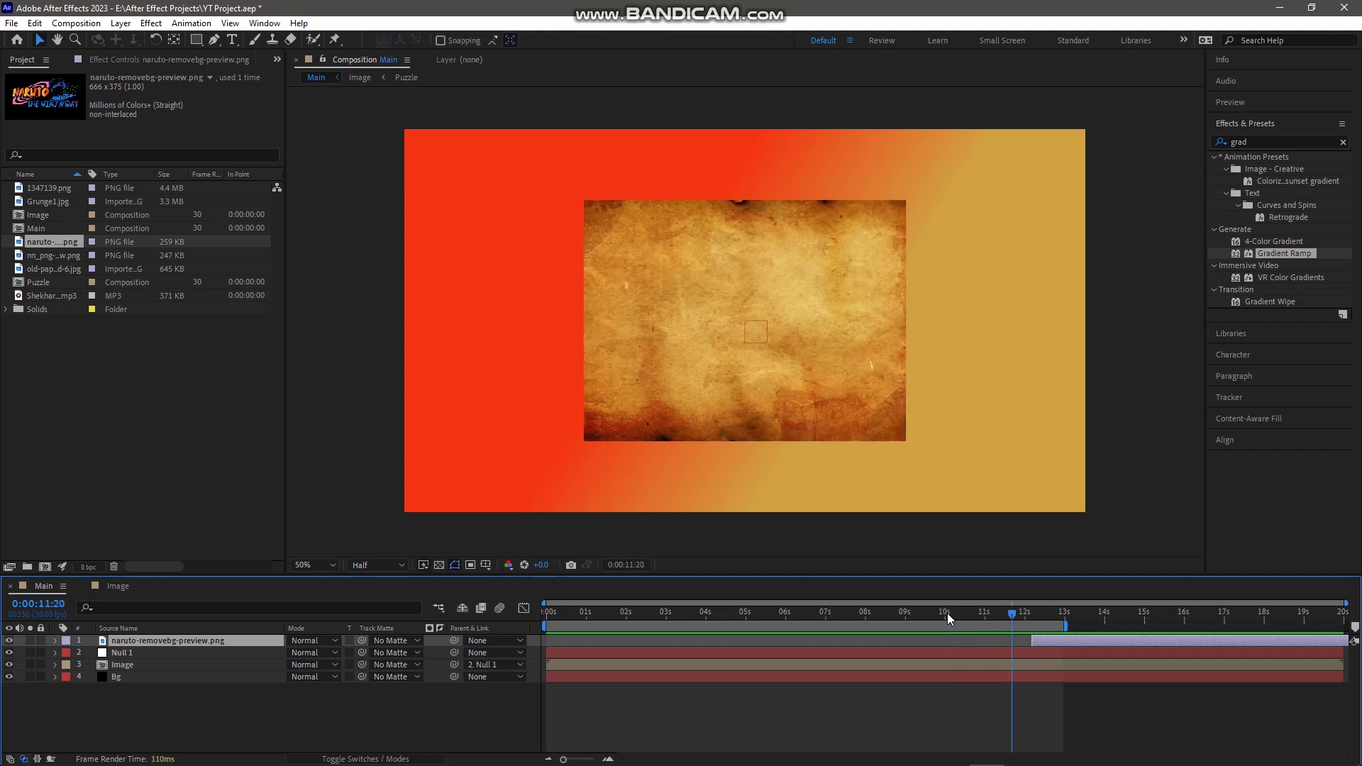
{"action": "left_click_drag", "start_coordinate": [1041, 647], "coordinate": [1014, 651]}
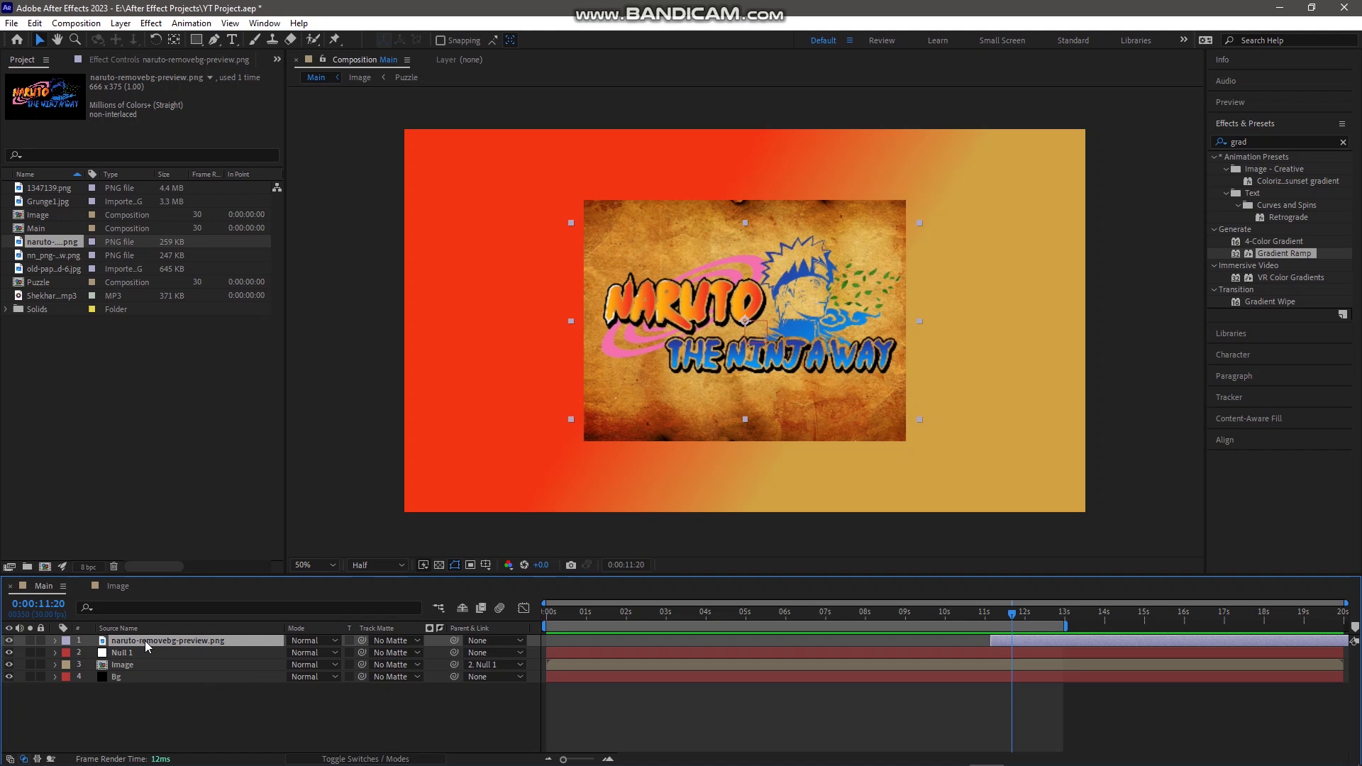
- Add Scale and Opacity keyframes to the logo layer at 0:00:11:20 and show both properties together
{"action": "key", "text": "s"}
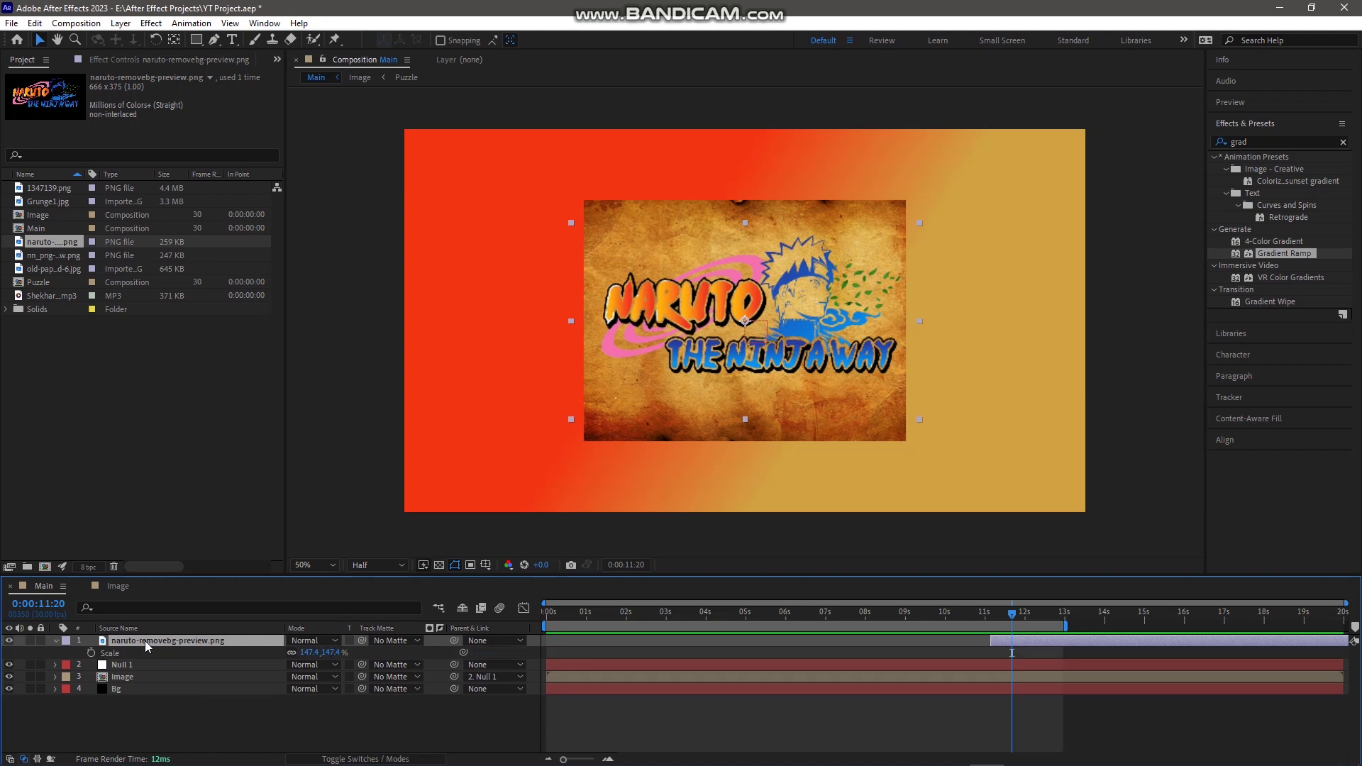
{"action": "left_click", "coordinate": [93, 653]}
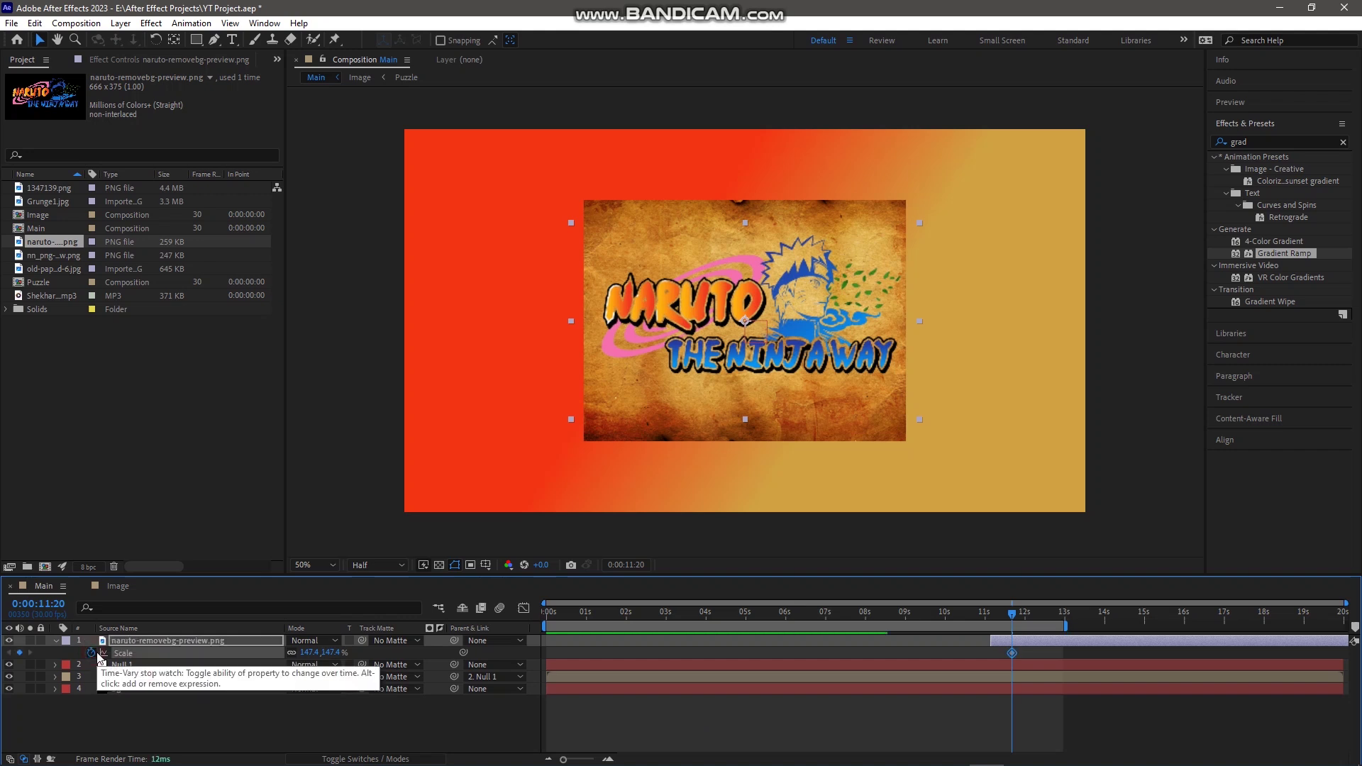
{"action": "key", "text": "t"}
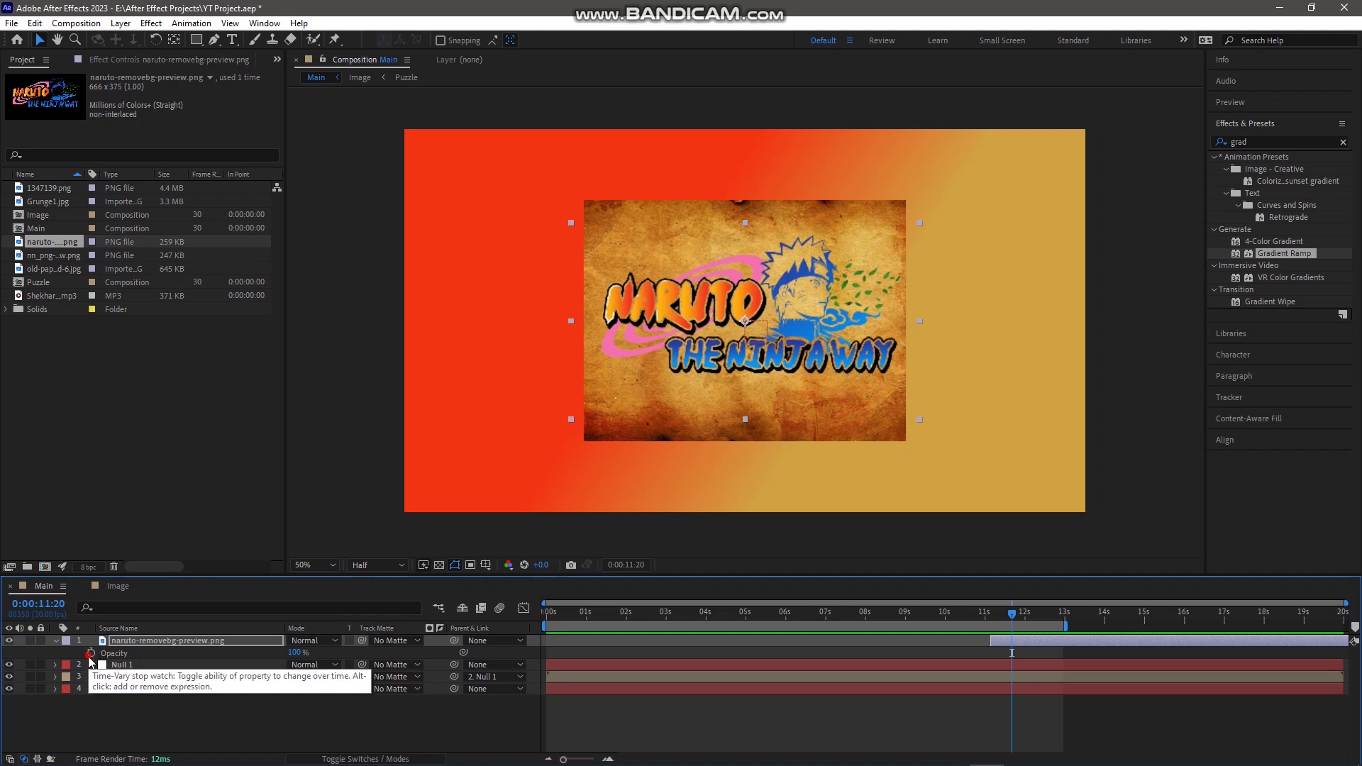
{"action": "left_click", "coordinate": [90, 653]}
{"action": "left_click", "coordinate": [139, 640]}
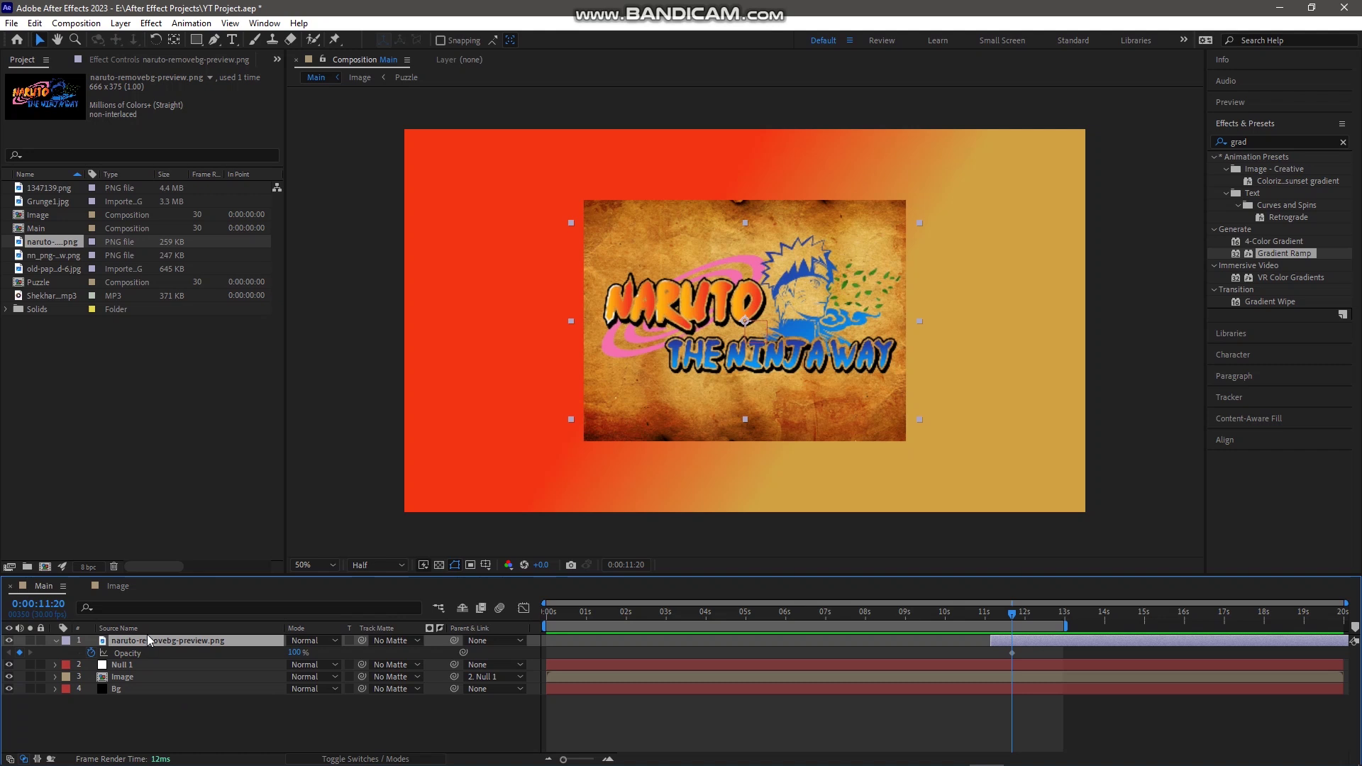
{"action": "key", "text": "alt+shift+s"}
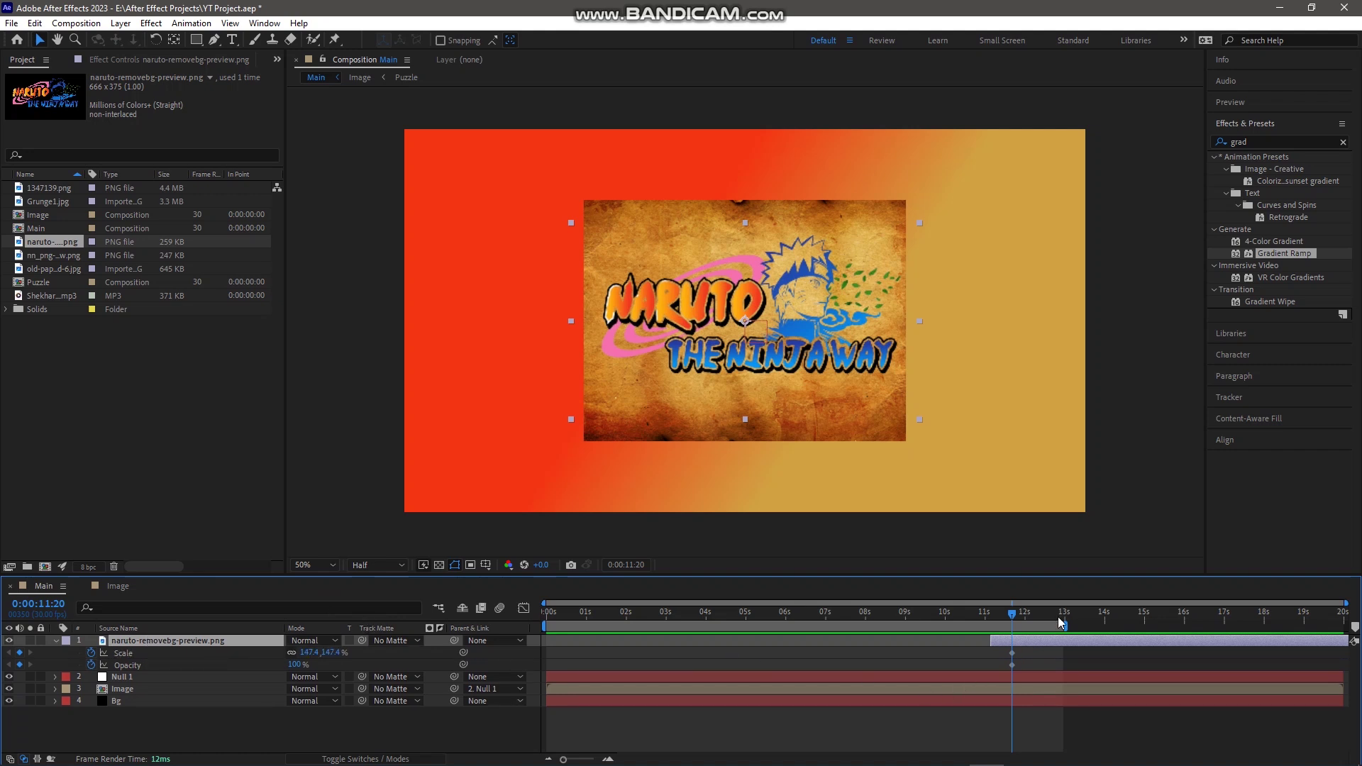
- At 0:00:11:04, set the logo's Scale to 65.4% and Opacity to 2%, and preview the entrance
{"action": "left_click_drag", "start_coordinate": [1013, 616], "coordinate": [991, 623]}
{"action": "left_click_drag", "start_coordinate": [331, 656], "coordinate": [176, 685]}
{"action": "key", "text": "space"}
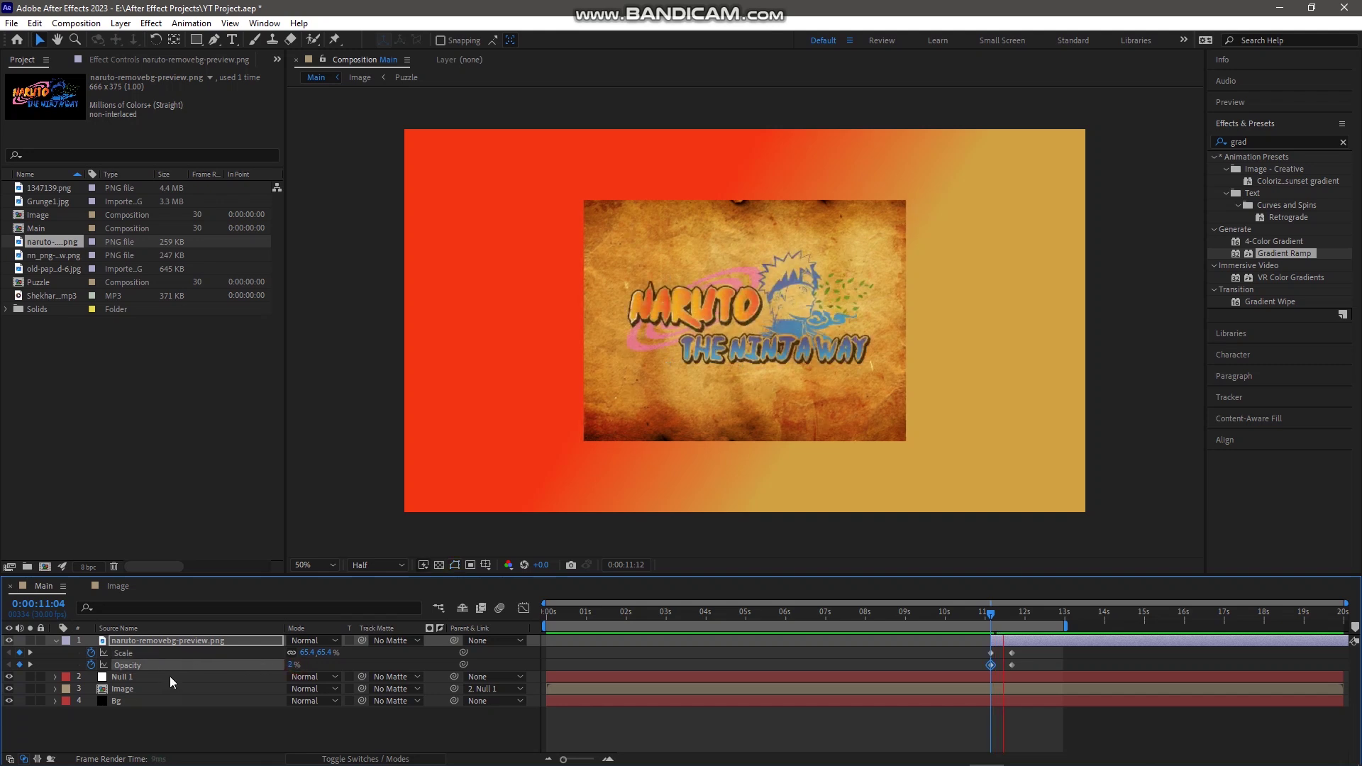
- Slow the logo's entrance by moving its ending Scale and Opacity keyframes to about 0:00:12:09, previewing the timing
{"action": "mouse_move", "coordinate": [1019, 648]}
{"action": "left_mouse_down"}
{"action": "mouse_move", "coordinate": [1008, 670]}
{"action": "mouse_move", "coordinate": [1029, 660]}
{"action": "left_mouse_up"}
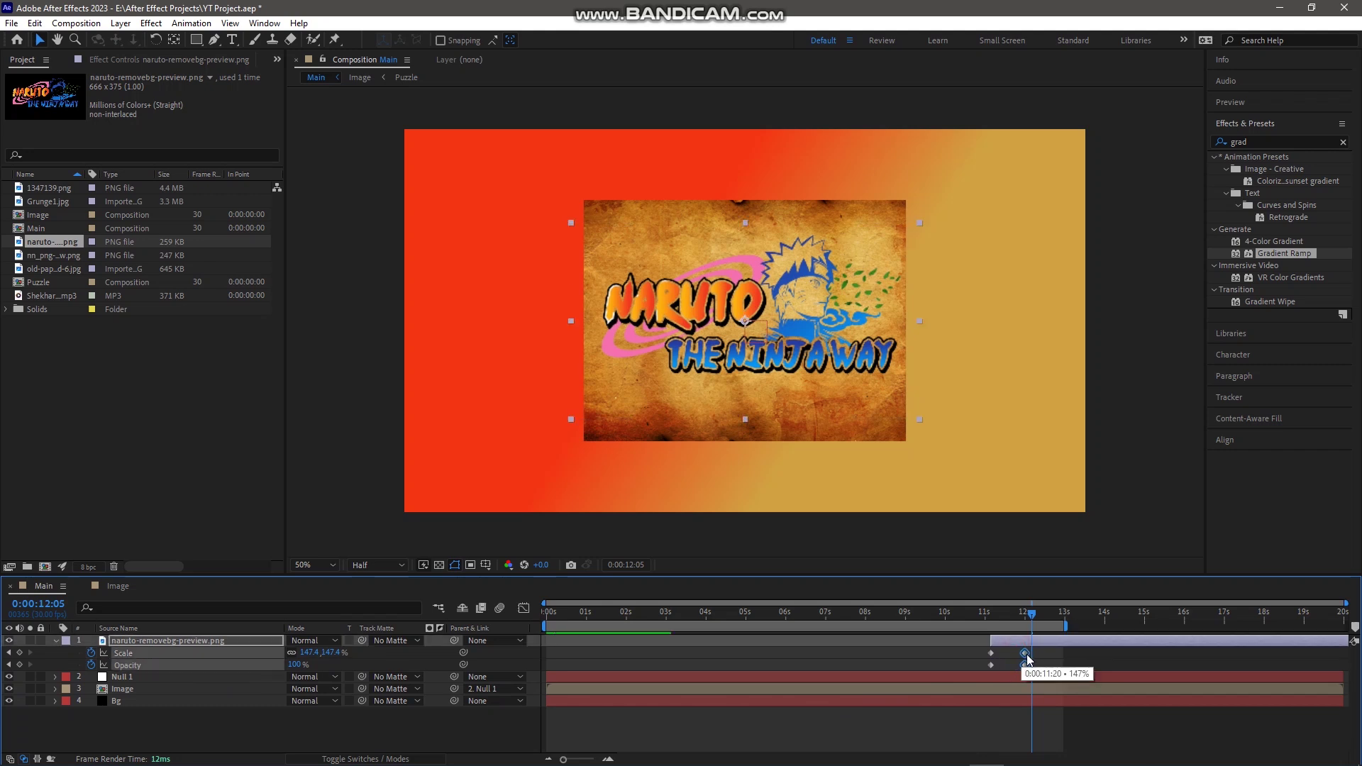
{"action": "left_click_drag", "start_coordinate": [1029, 660], "coordinate": [1029, 659]}
{"action": "left_click", "coordinate": [993, 616]}
{"action": "key", "text": "space"}
{"action": "key", "text": "space"}
{"action": "left_click_drag", "start_coordinate": [1027, 653], "coordinate": [990, 613]}
{"action": "key", "text": "space"}
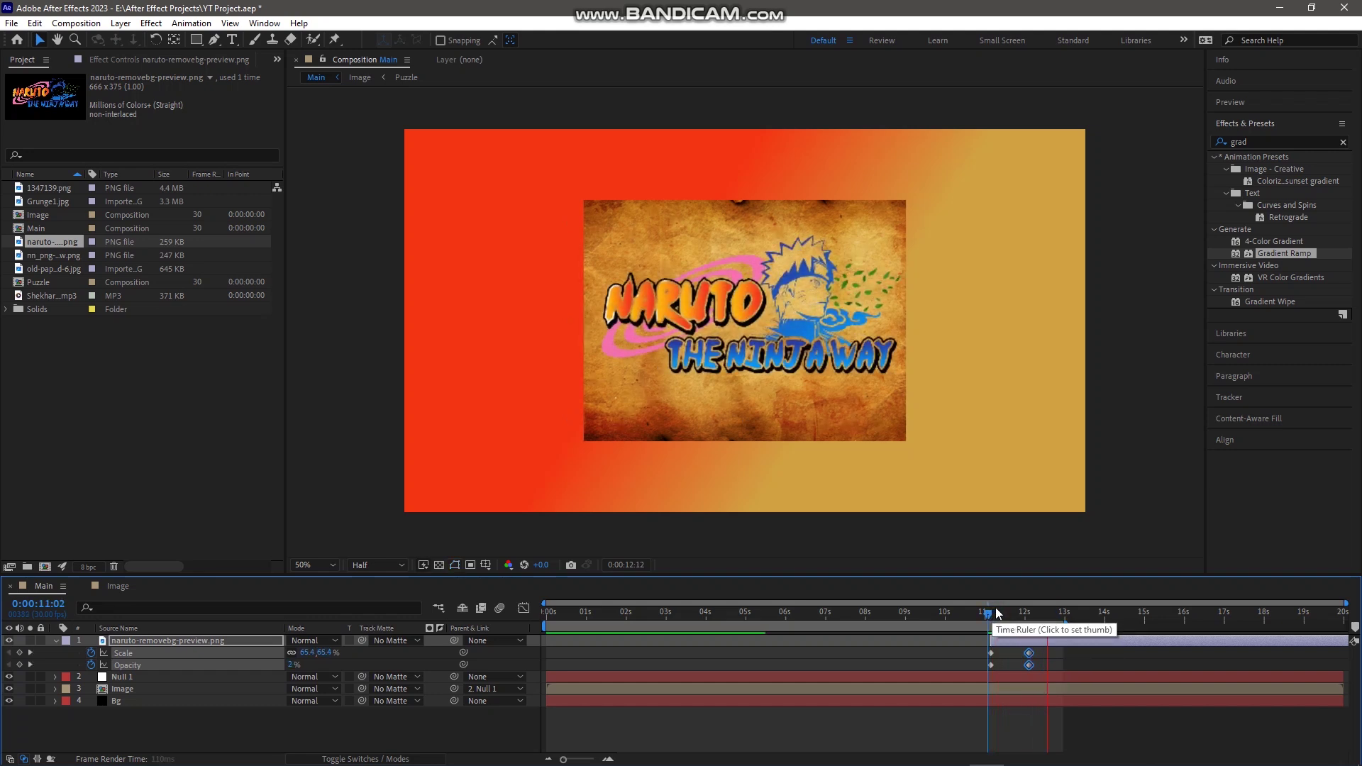
{"action": "key", "text": "space"}
{"action": "left_click_drag", "start_coordinate": [1028, 653], "coordinate": [1039, 652]}
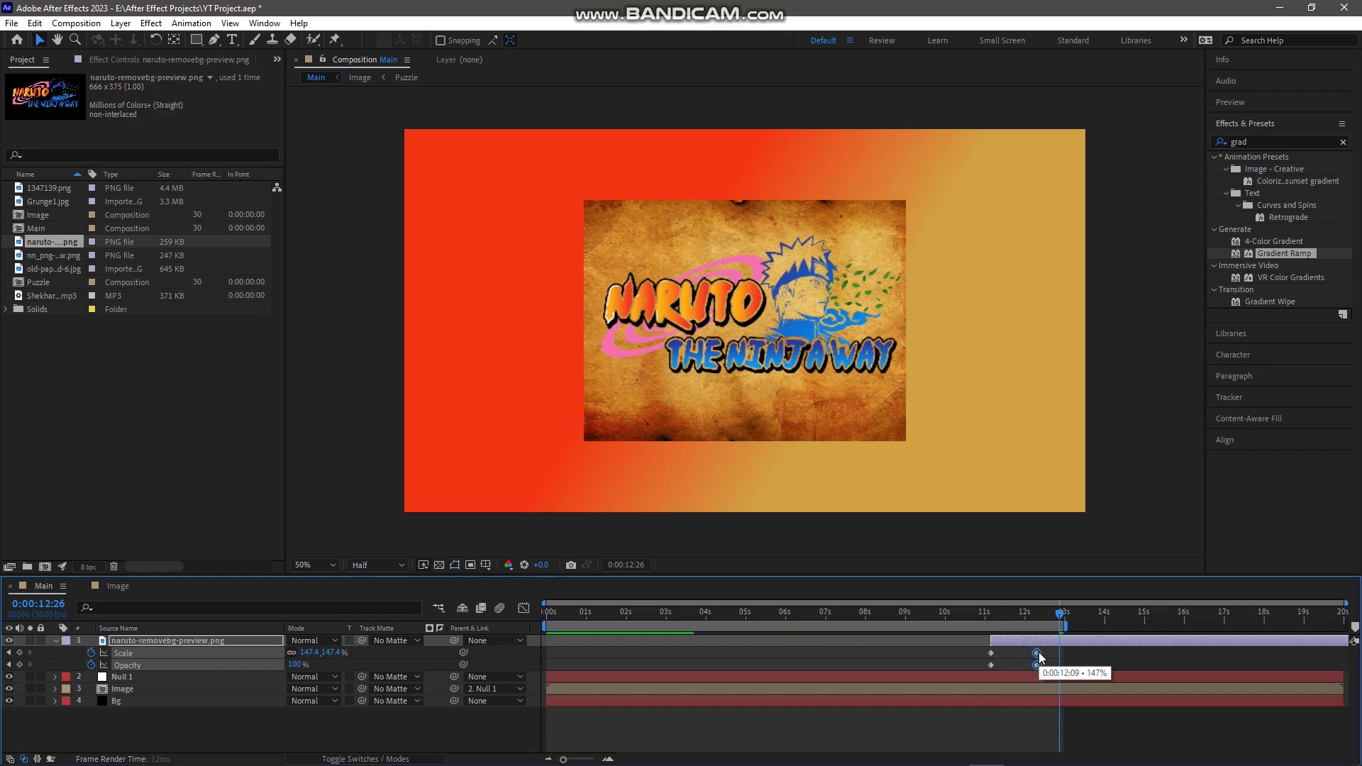
{"action": "left_click", "coordinate": [998, 611]}
{"action": "left_click_drag", "start_coordinate": [993, 616], "coordinate": [984, 613]}
{"action": "key", "text": "space"}
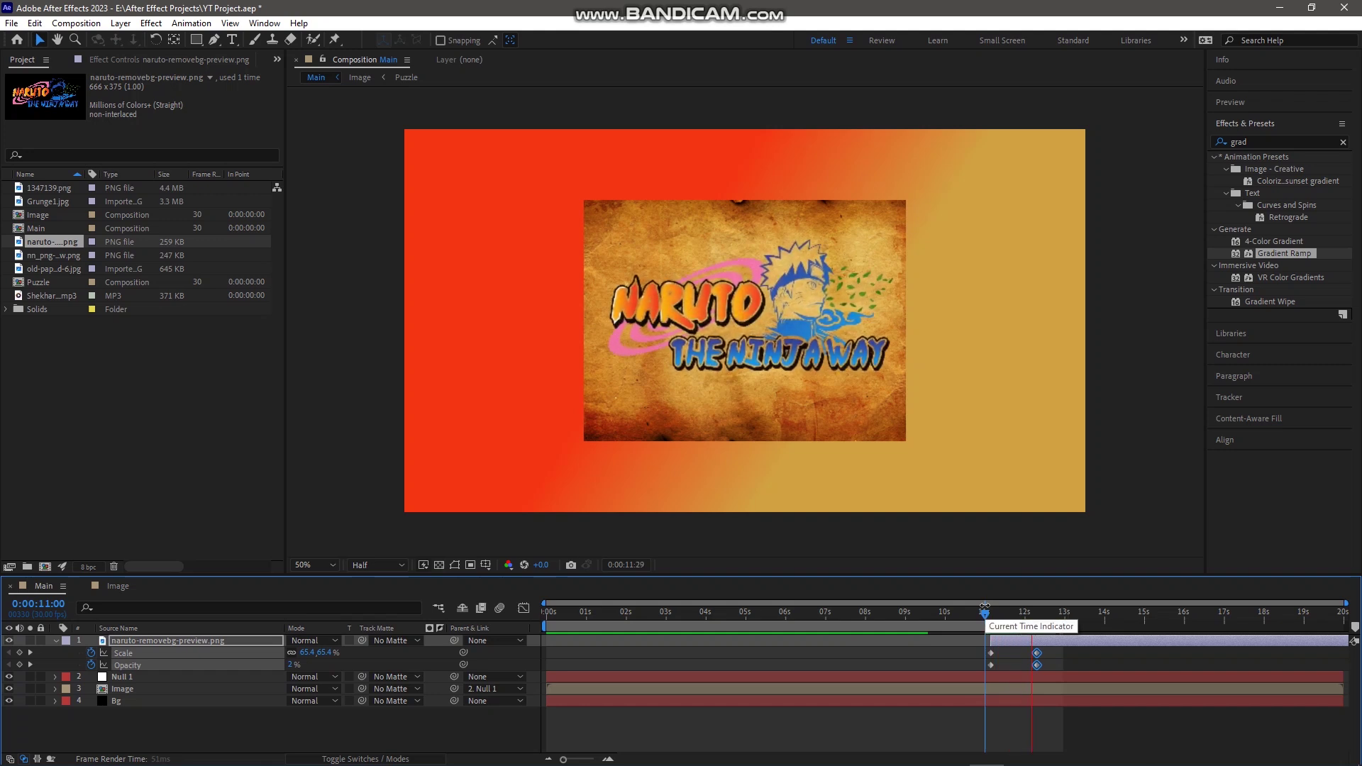
- Apply Easy Ease to all the logo's Scale and Opacity keyframes and reshape their speed curves to peak early with a long ease-out
{"action": "left_click_drag", "start_coordinate": [1047, 647], "coordinate": [986, 670]}
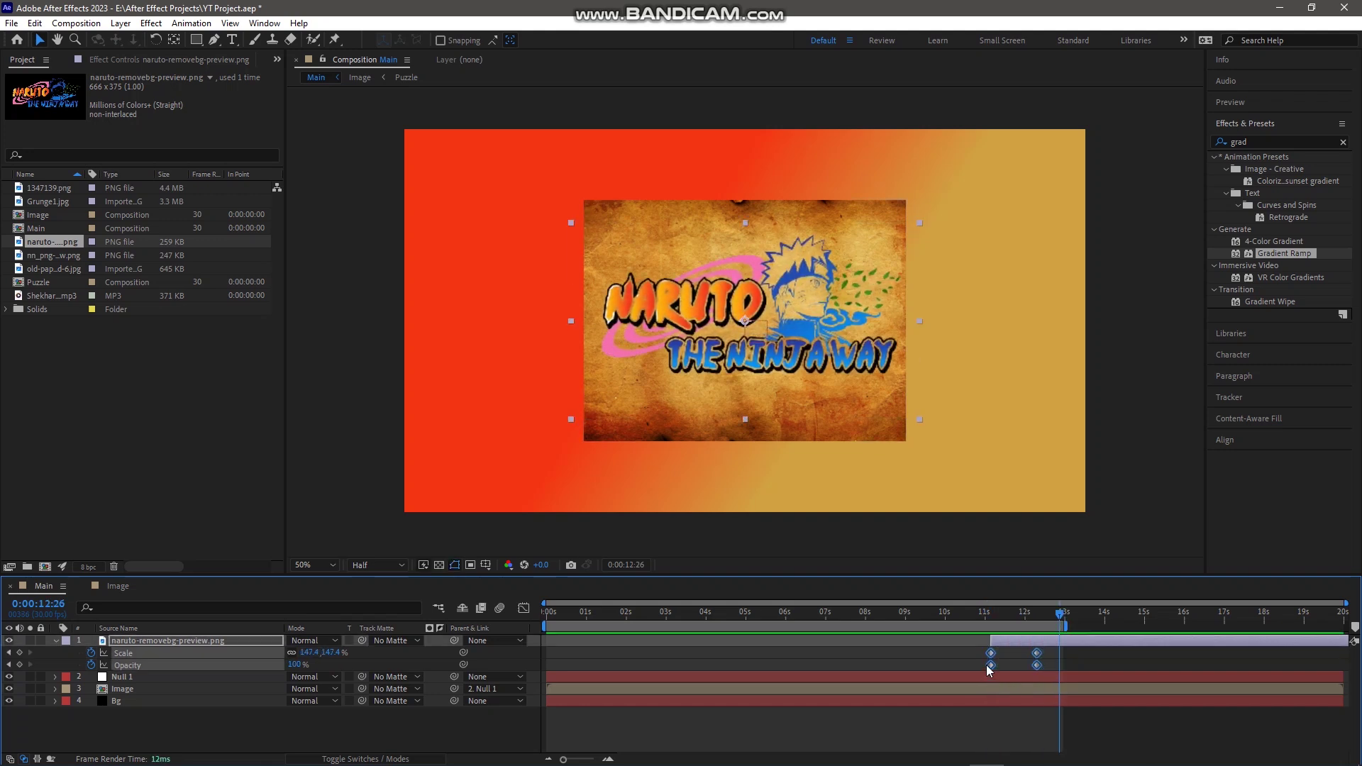
{"action": "key", "text": "F9"}
{"action": "left_click", "coordinate": [524, 608]}
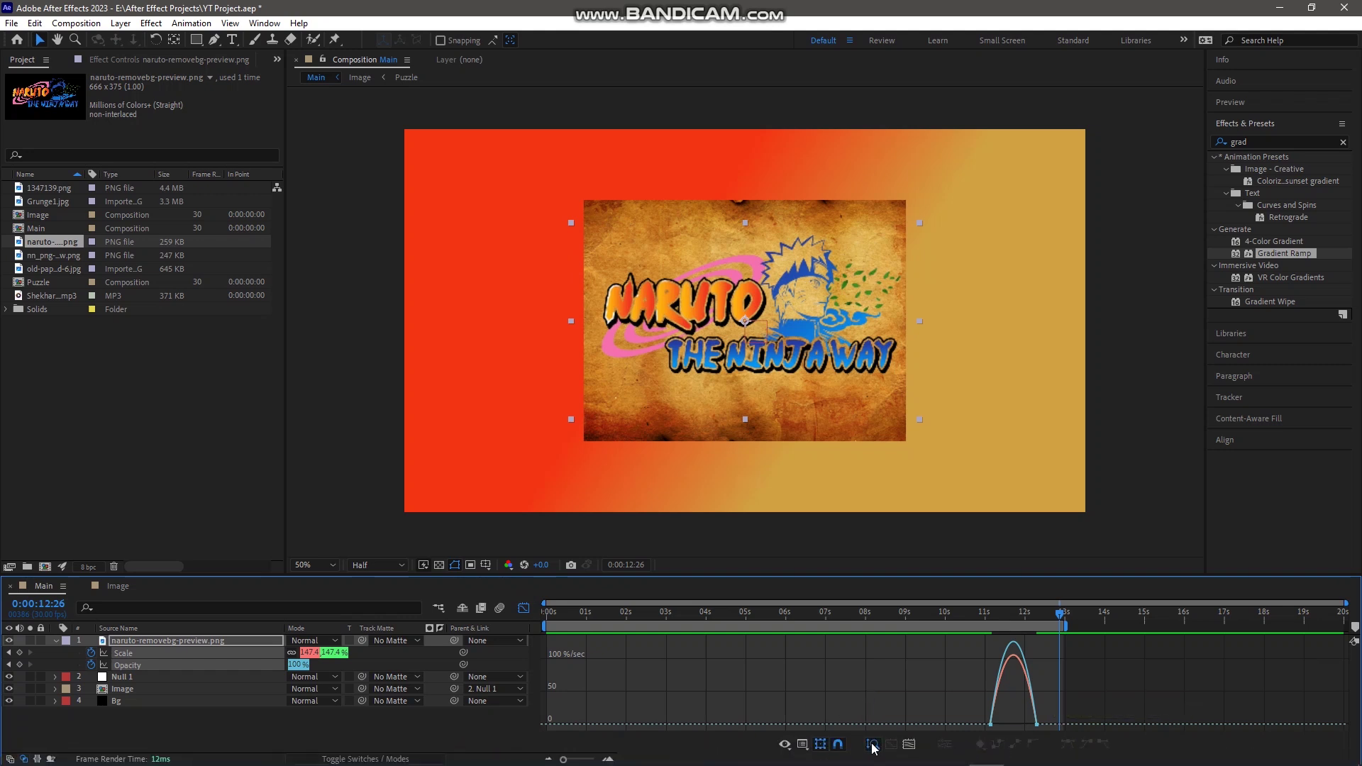
{"action": "left_click", "coordinate": [804, 745]}
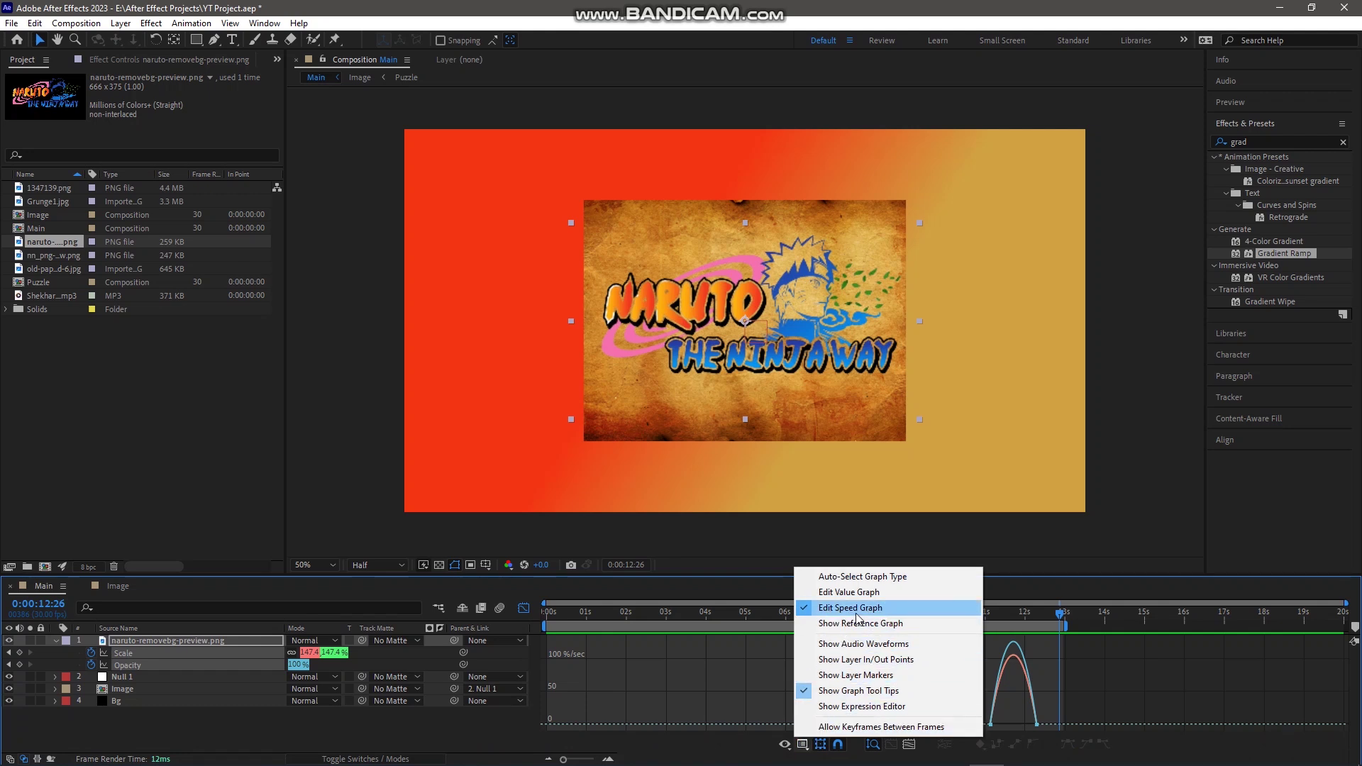
{"action": "left_click", "coordinate": [1063, 686]}
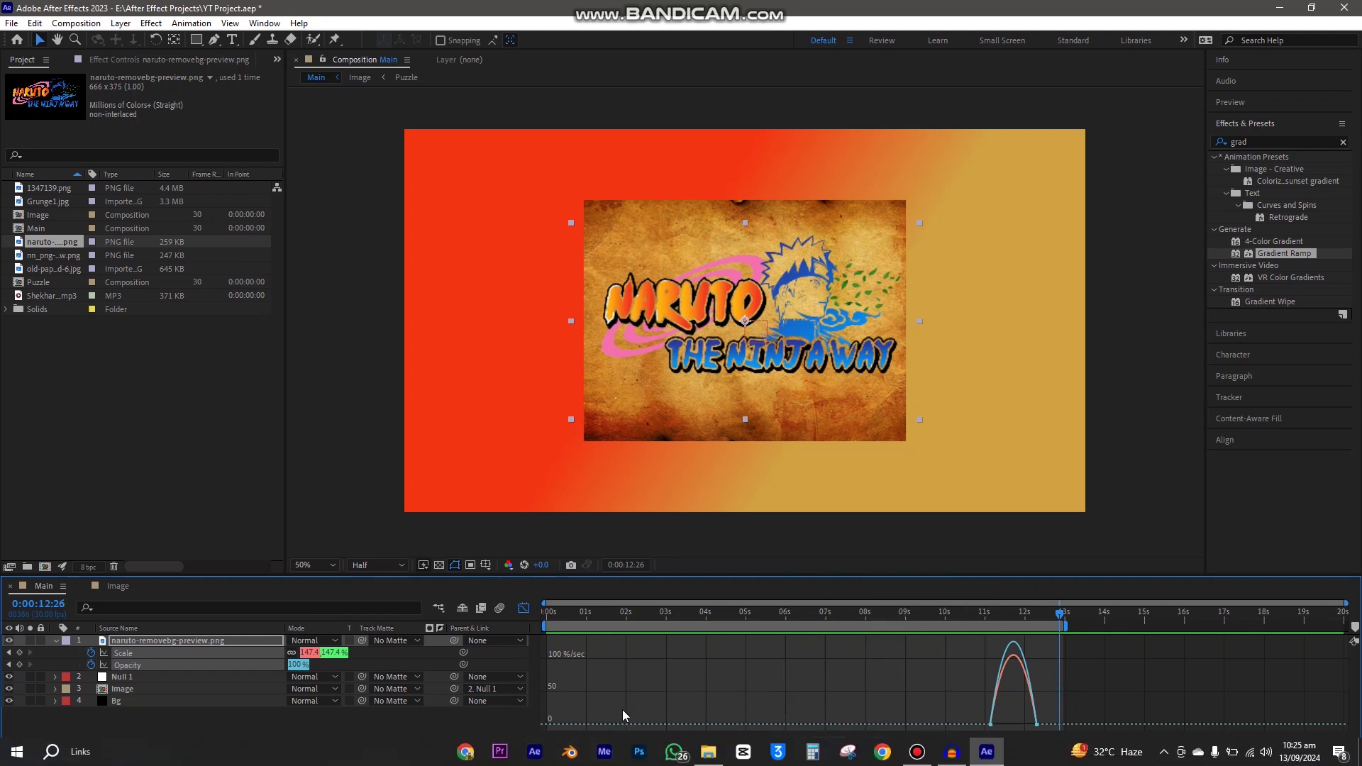
{"action": "left_click_drag", "start_coordinate": [565, 760], "coordinate": [582, 760]}
{"action": "left_click_drag", "start_coordinate": [924, 717], "coordinate": [849, 722]}
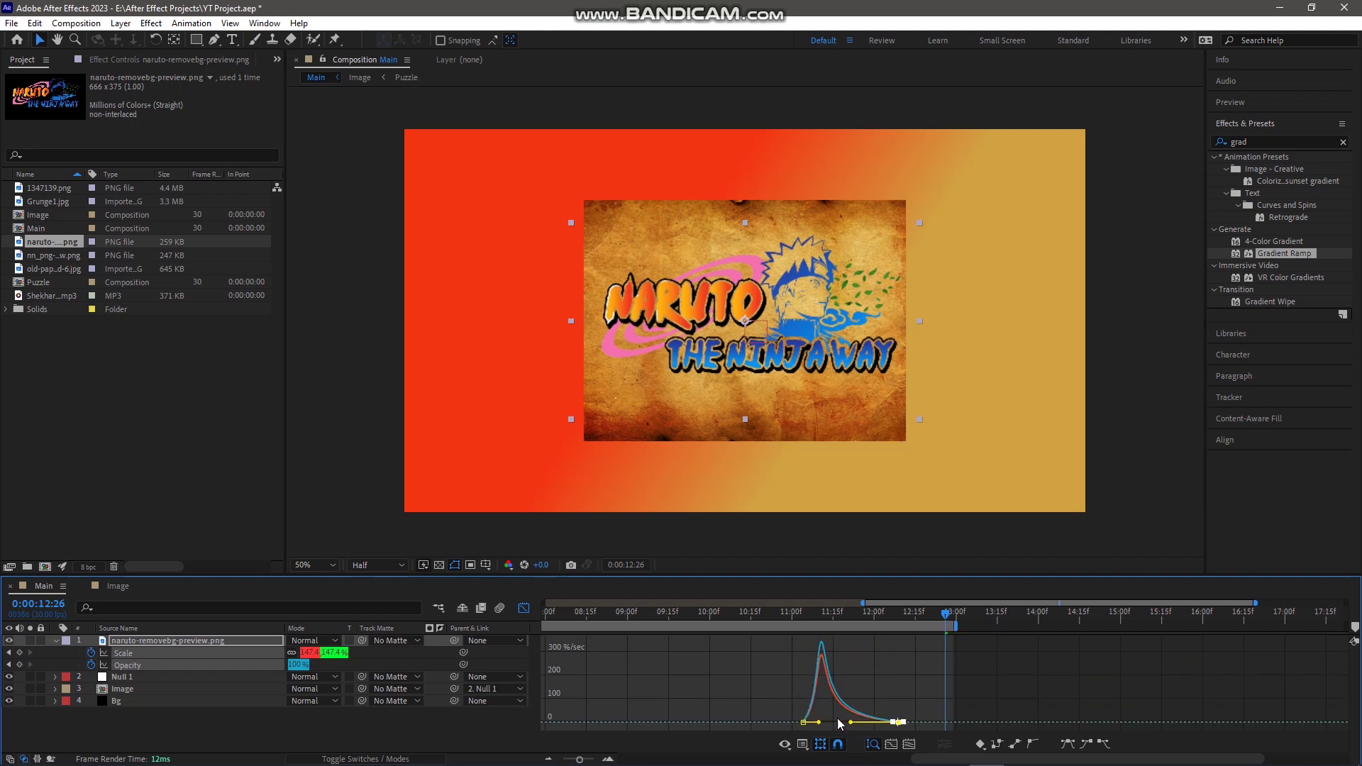
- Extend the work area to about 14 seconds and preview the Main composition with the eased logo entrance
{"action": "left_click", "coordinate": [524, 609]}
{"action": "left_click_drag", "start_coordinate": [806, 617], "coordinate": [796, 616]}
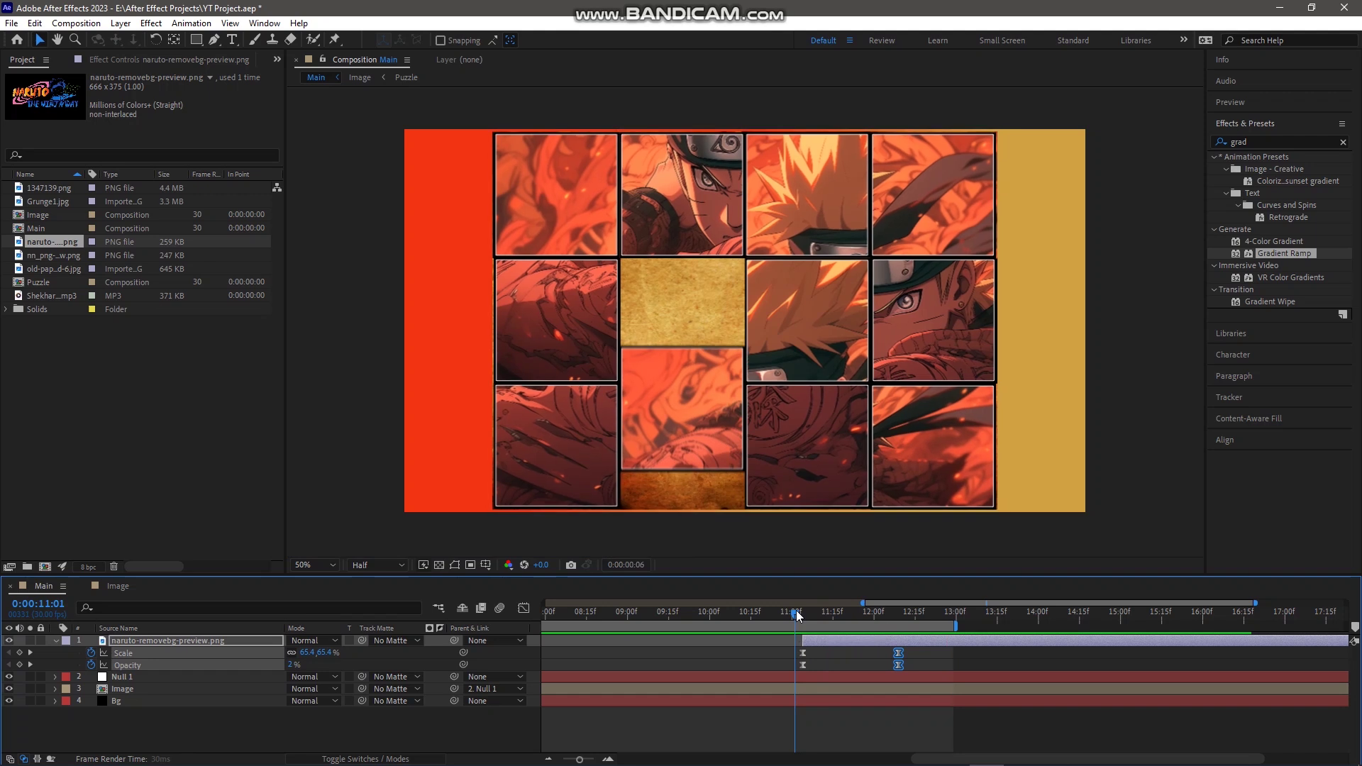
{"action": "key", "text": "space"}
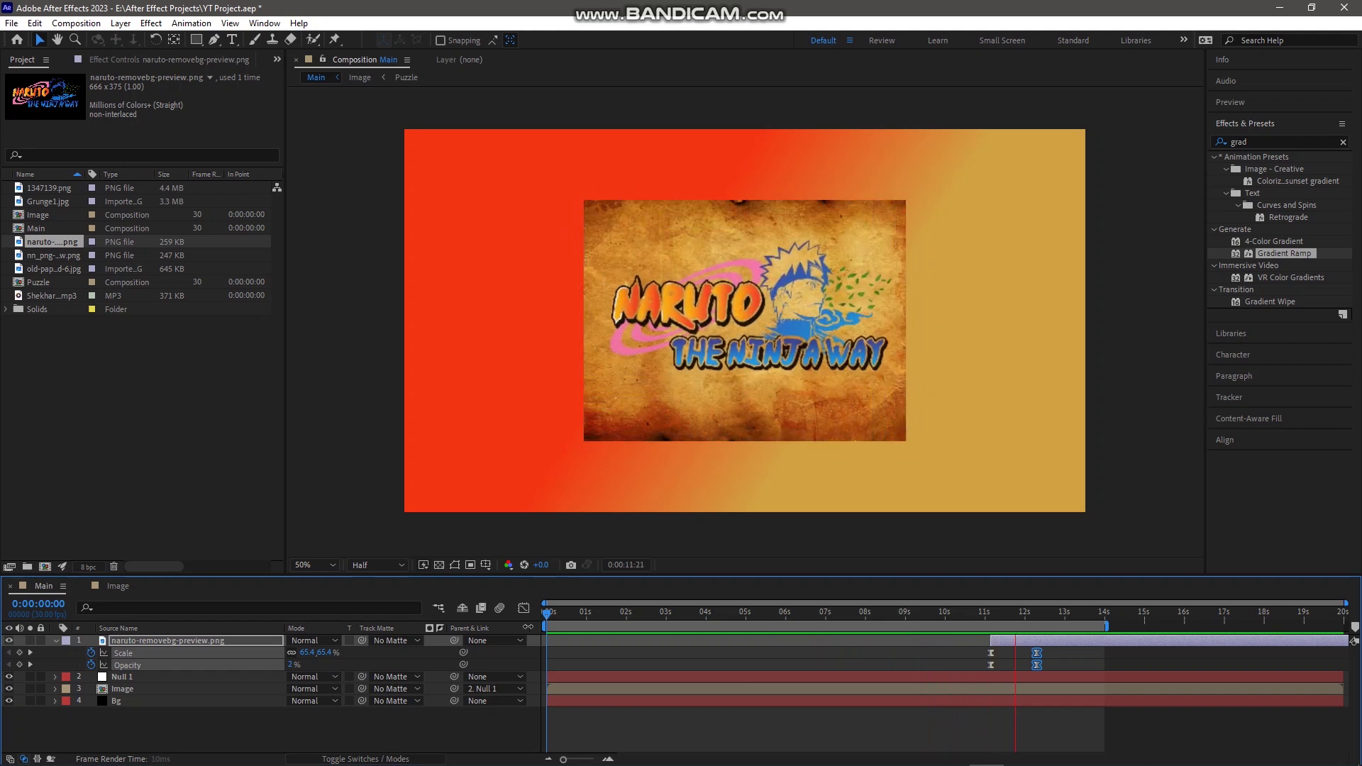
{"action": "key", "text": "space"}
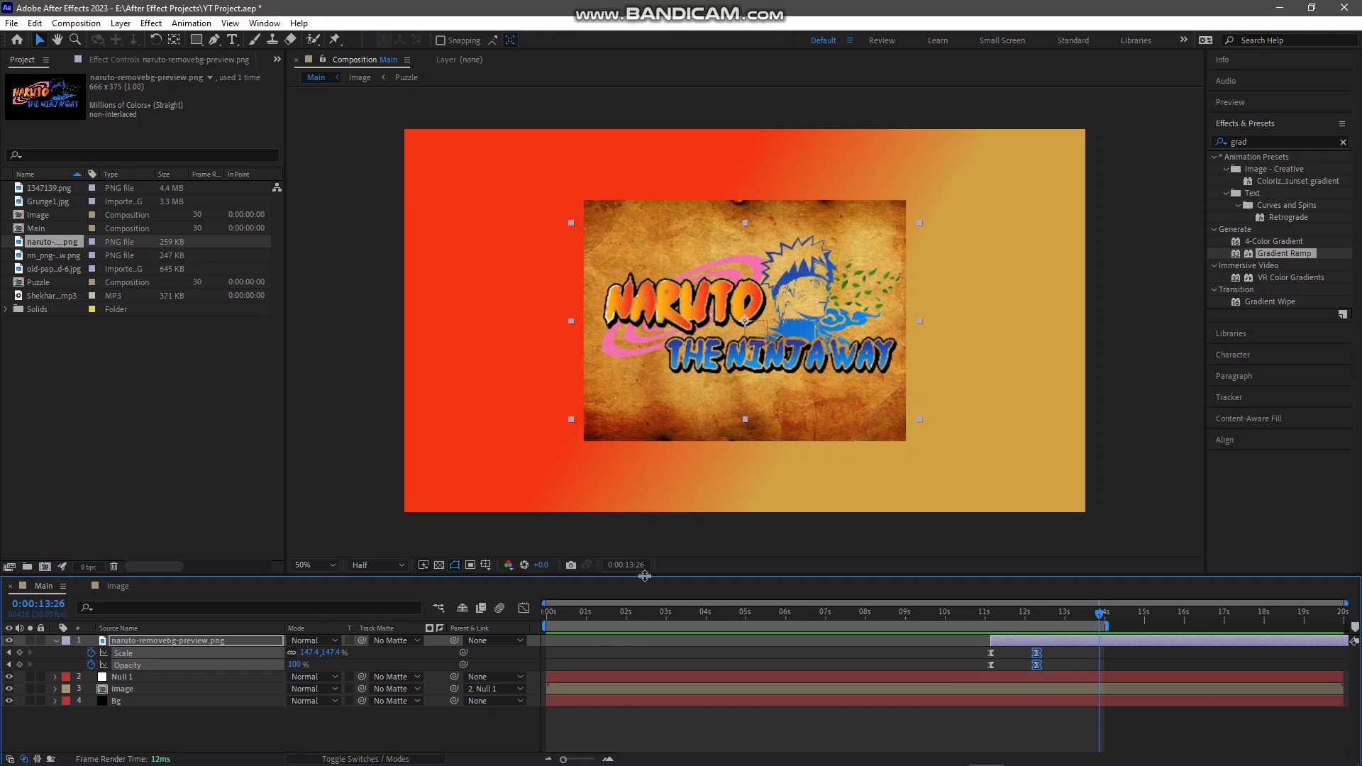